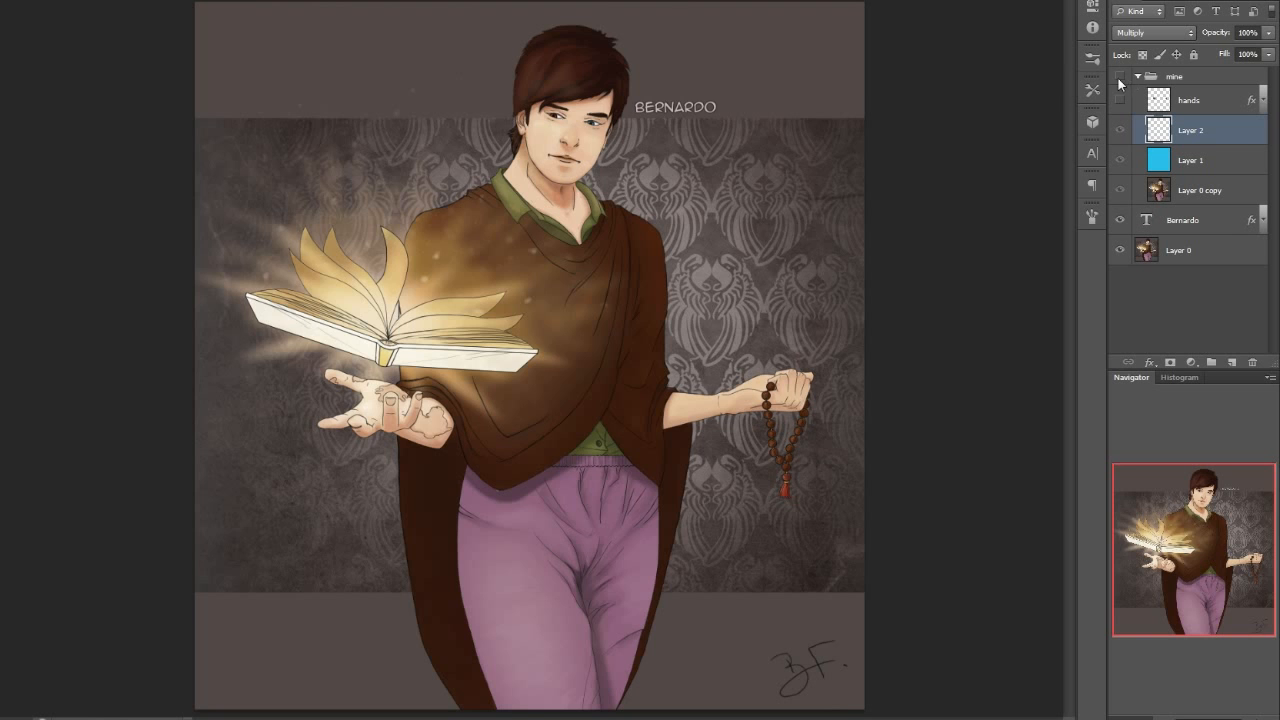
- Show the mine group and lower the fill of Layer 1 to 85%
left_click(1119, 77)
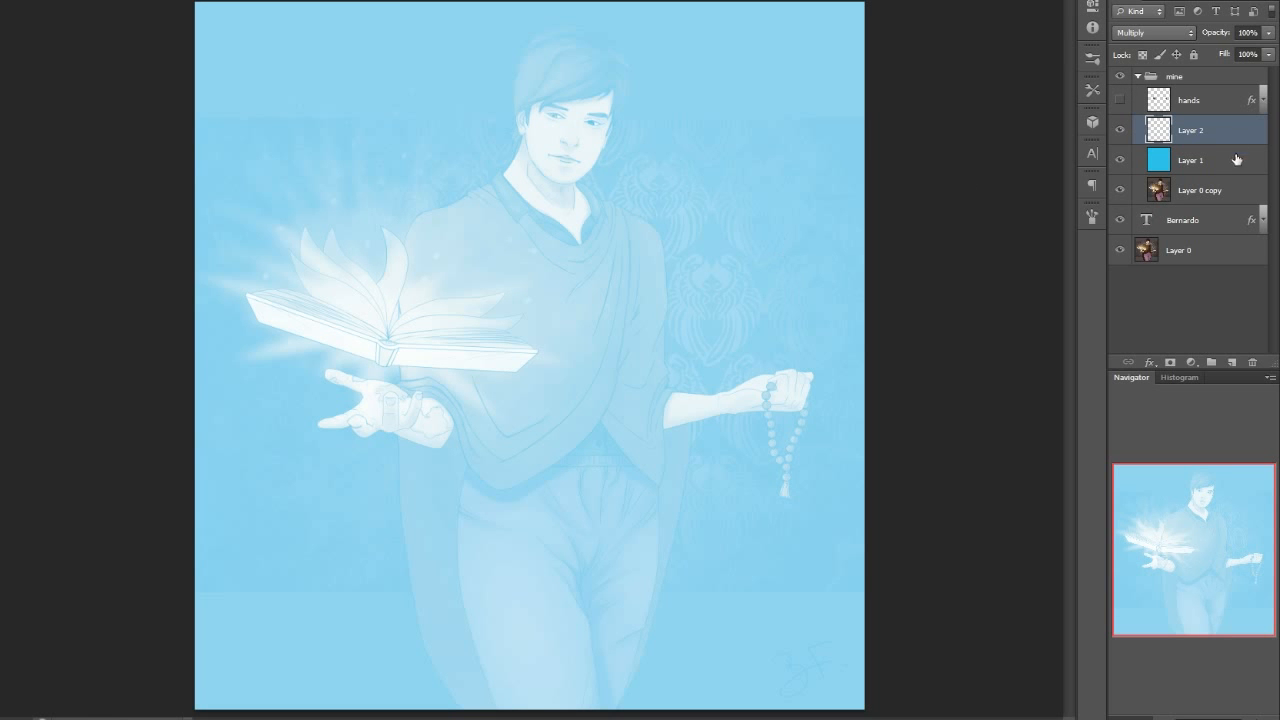
left_click(1212, 172)
left_click(1268, 54)
left_click_drag(1264, 72, 1257, 72)
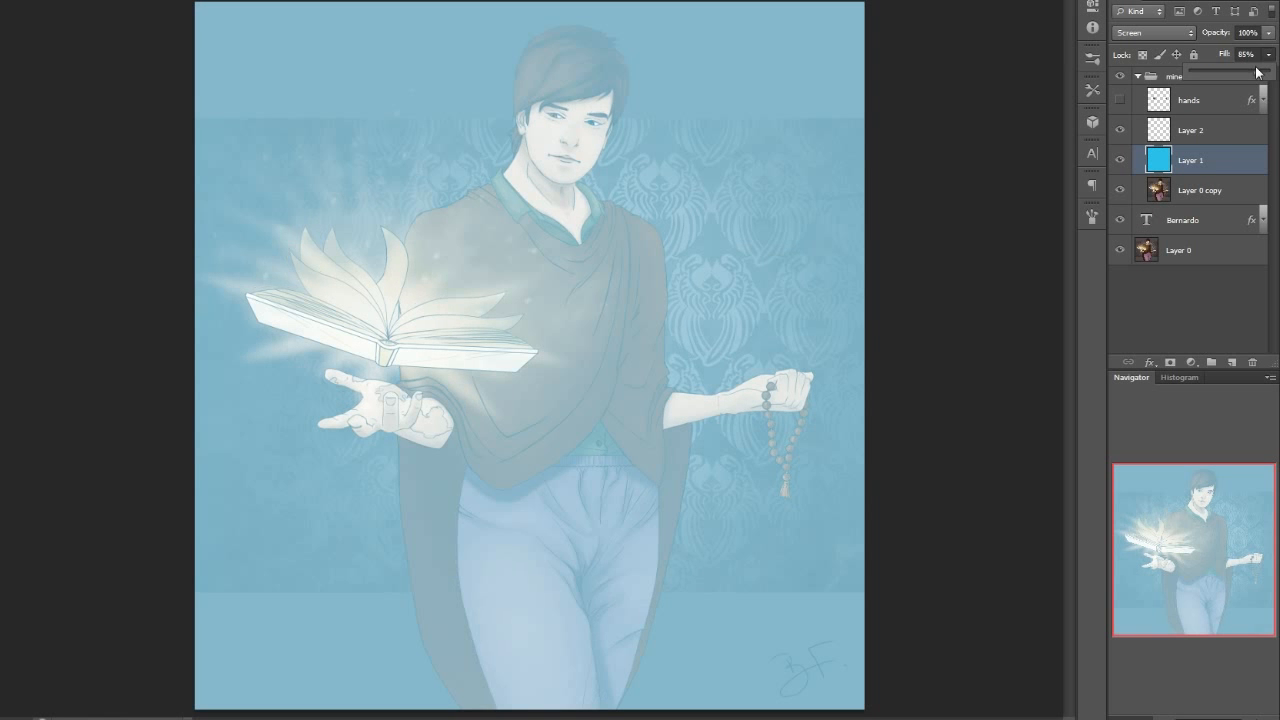
- Convert the image to RGB Color mode and set the fill of Layer 1 to 100%
left_click(90, 0)
mouse_move(140, 0)
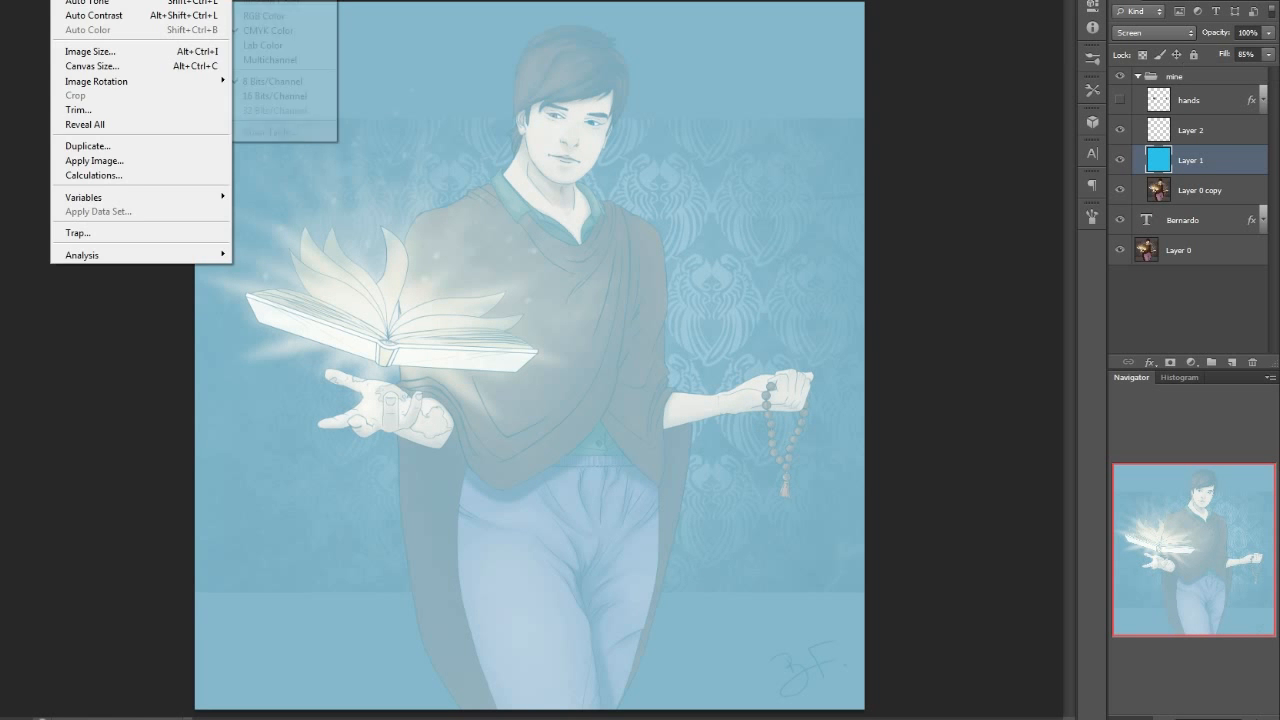
left_click(298, 16)
left_click(790, 237)
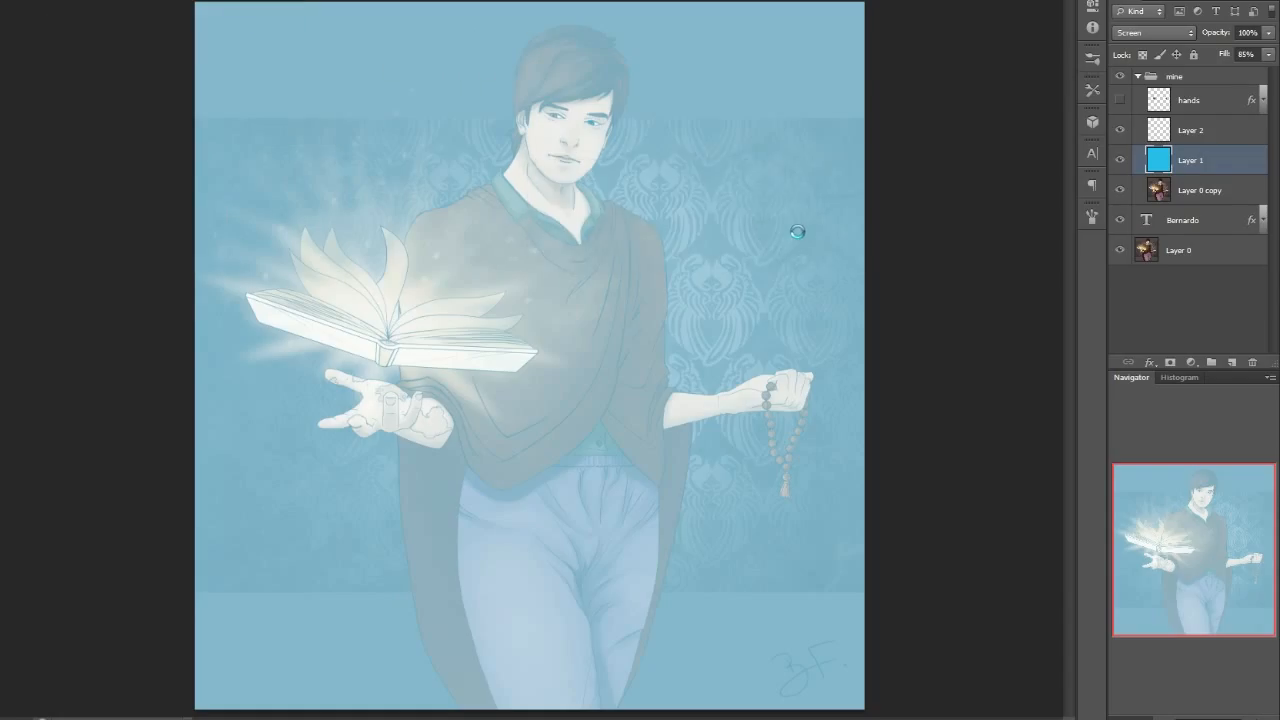
left_click(1268, 55)
left_click_drag(1271, 71, 1274, 70)
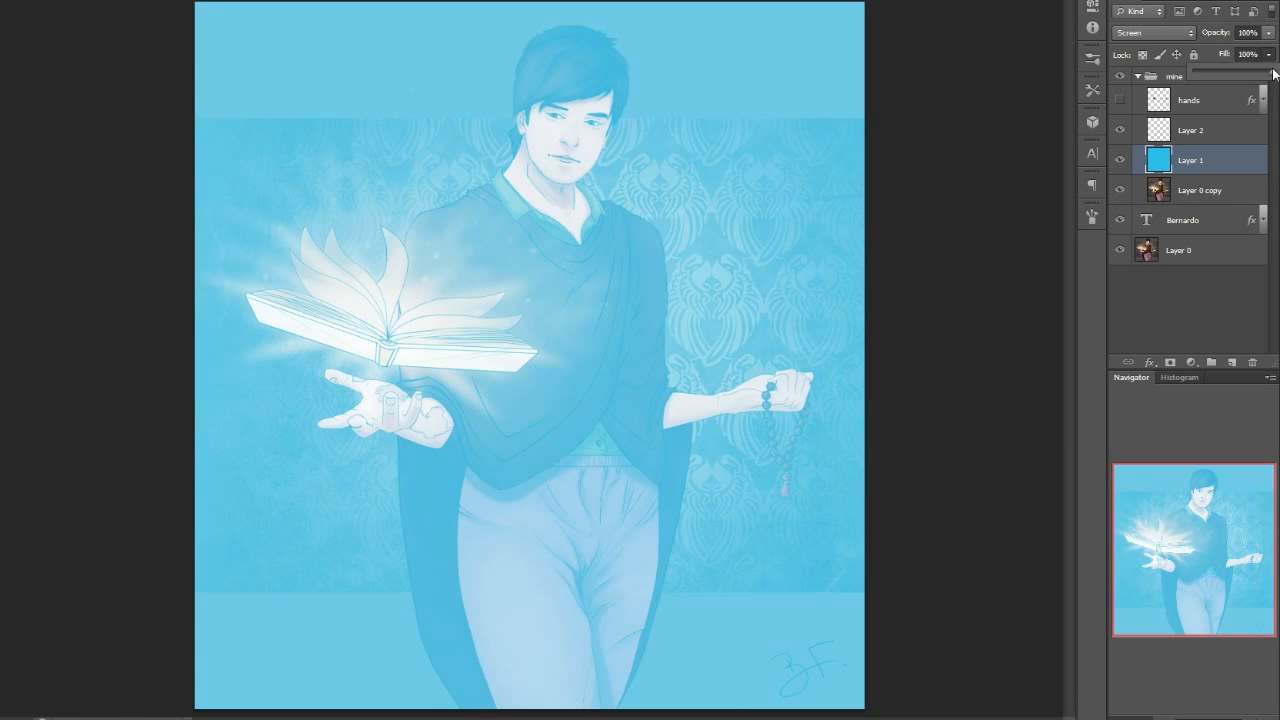
- Lighten Layer 1 with a Hue/Saturation lightness of +22 and lock the layer
left_click(1228, 156)
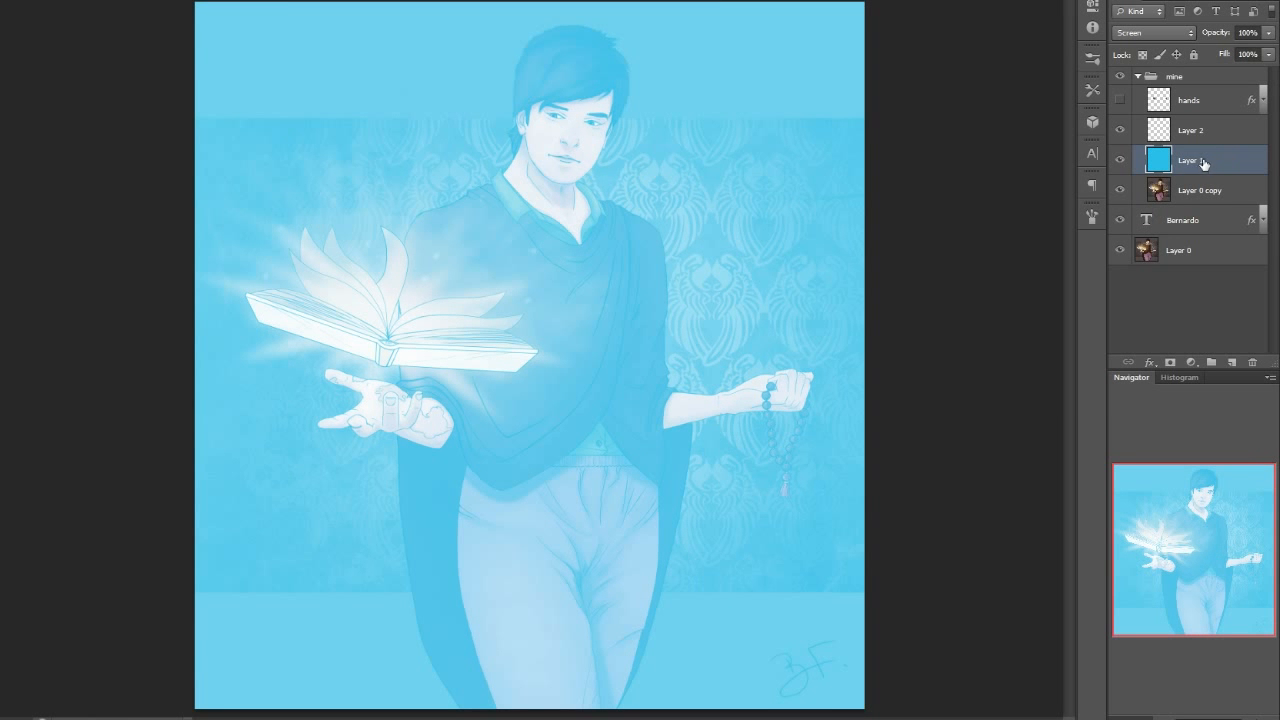
key("ctrl+u")
left_click_drag(1188, 352, 1205, 346)
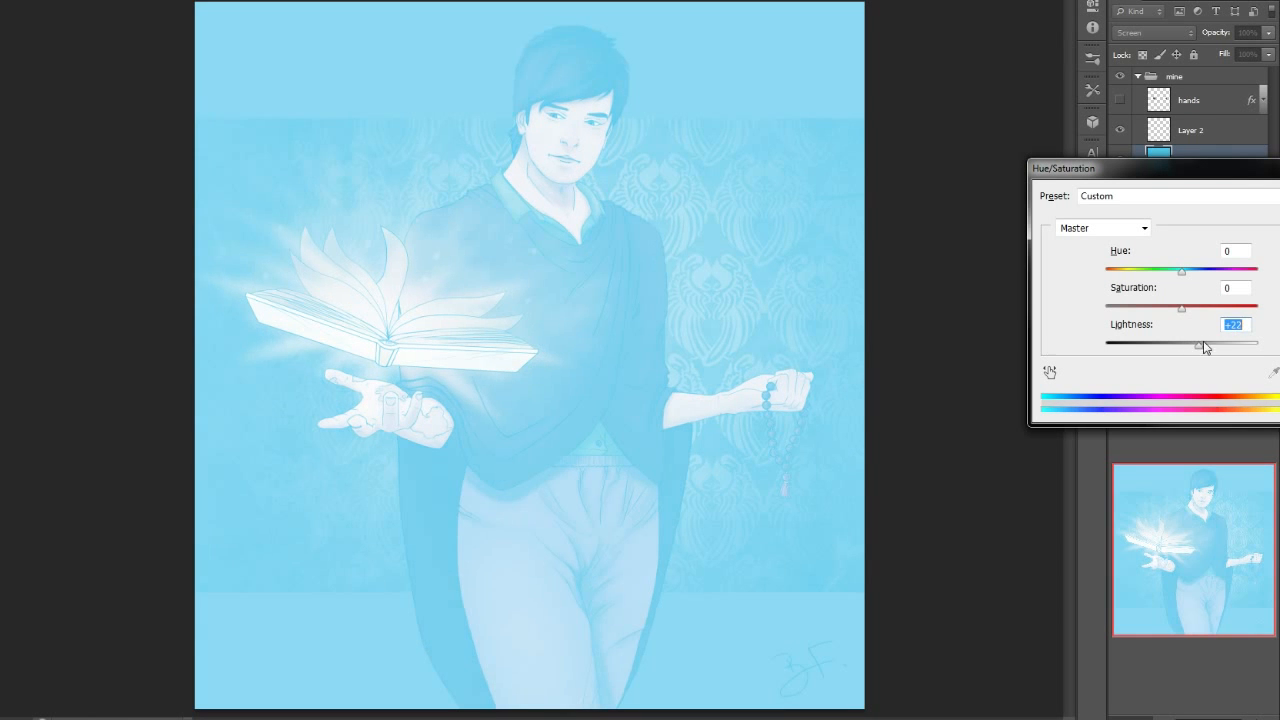
key("Return")
left_click(1193, 54)
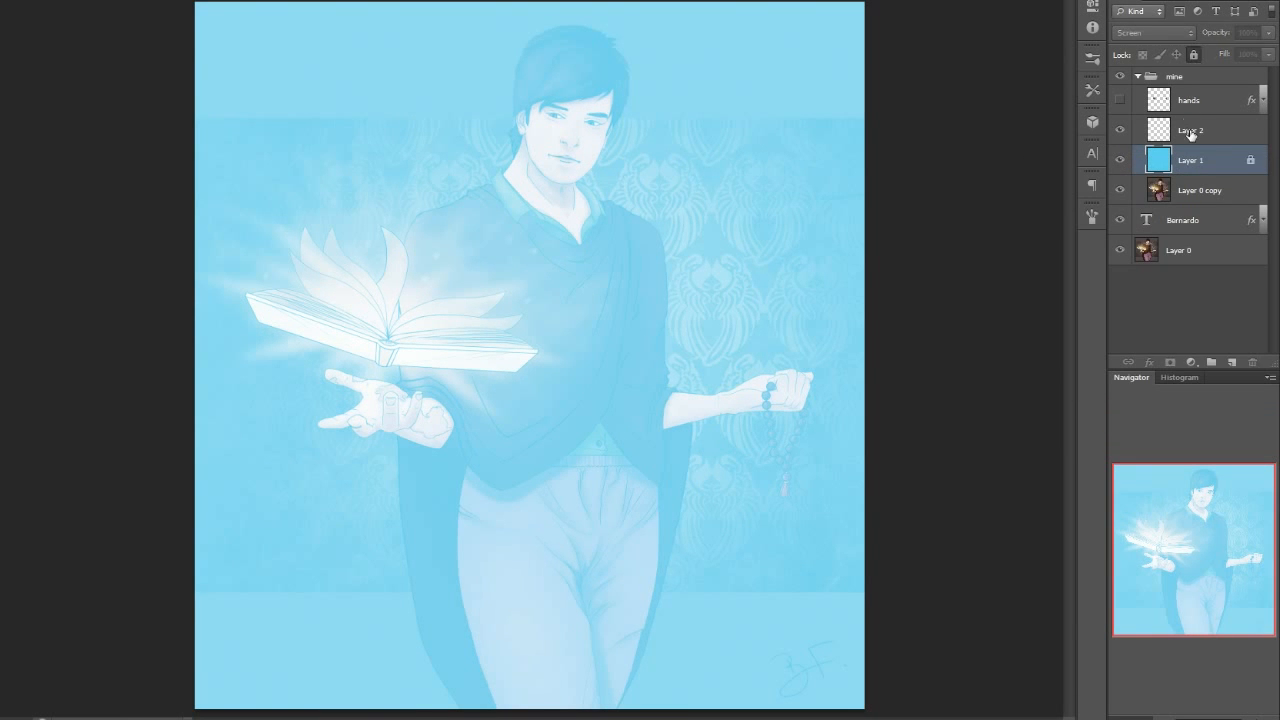
- On Layer 2, sketch the outer neck and shoulder contour on the book side of the figure in red
left_click(1145, 140)
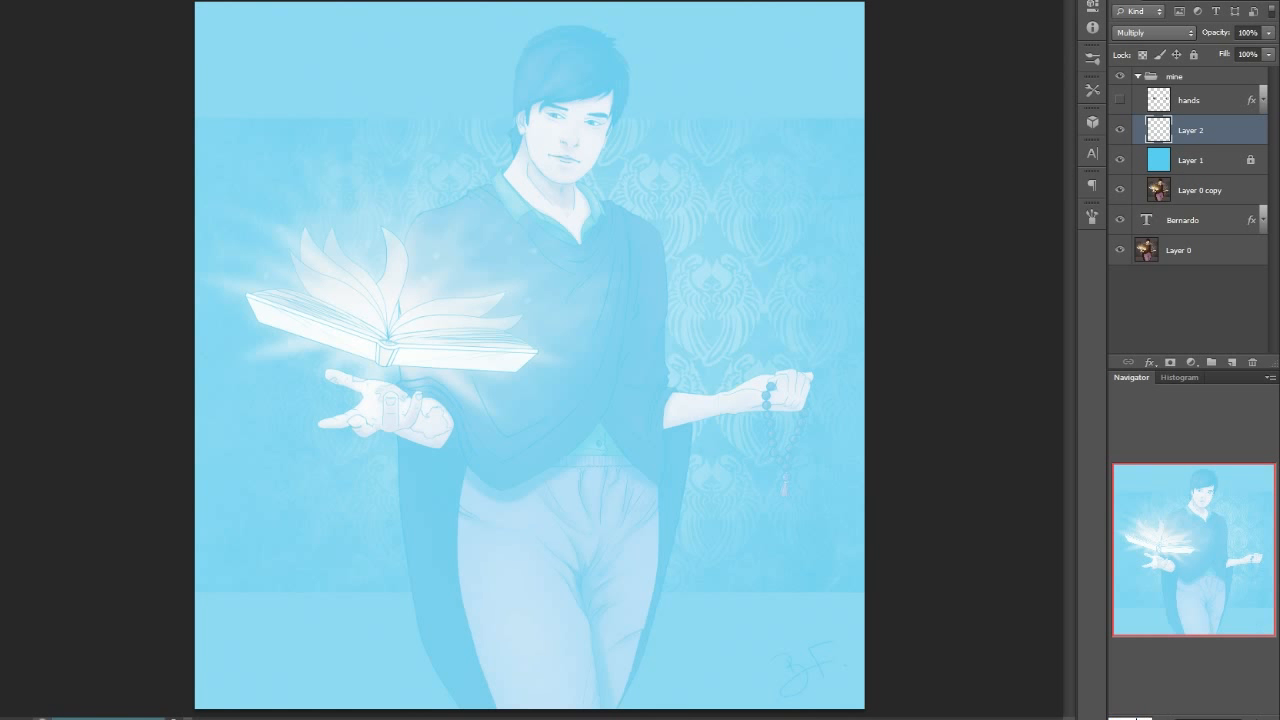
left_click_drag(1150, 705, 1188, 639)
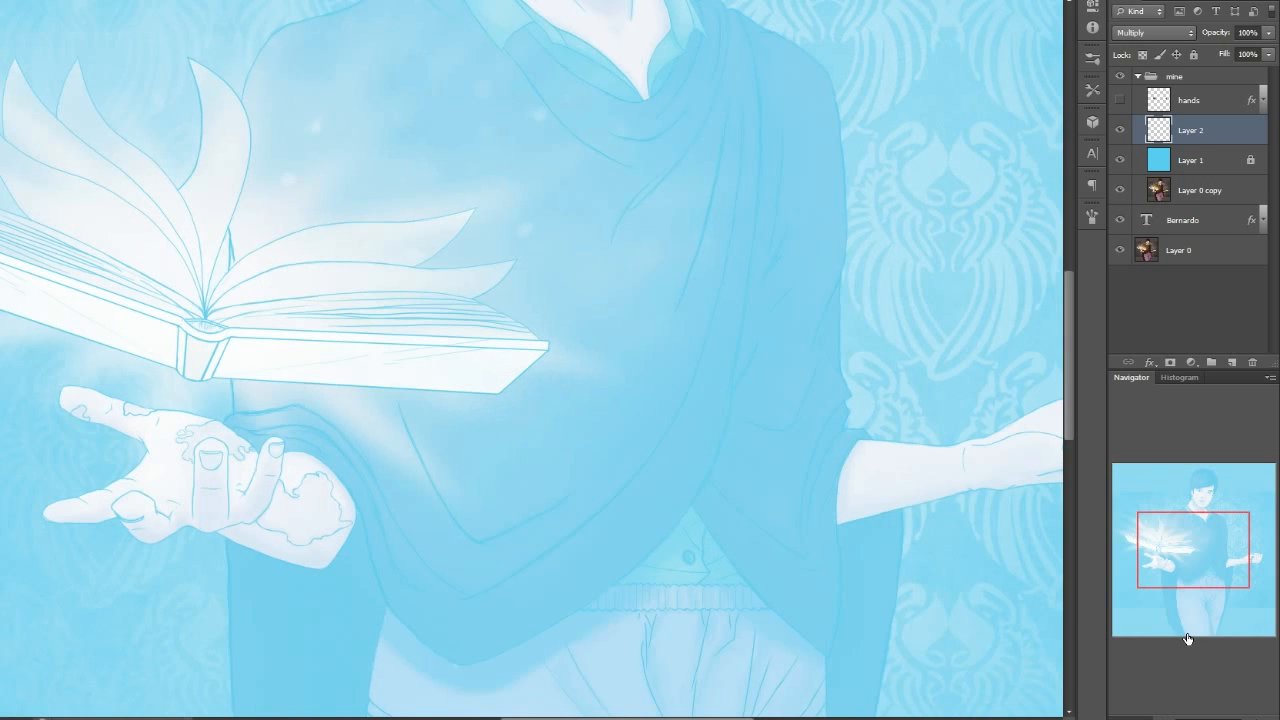
left_click_drag(1221, 557, 1205, 505)
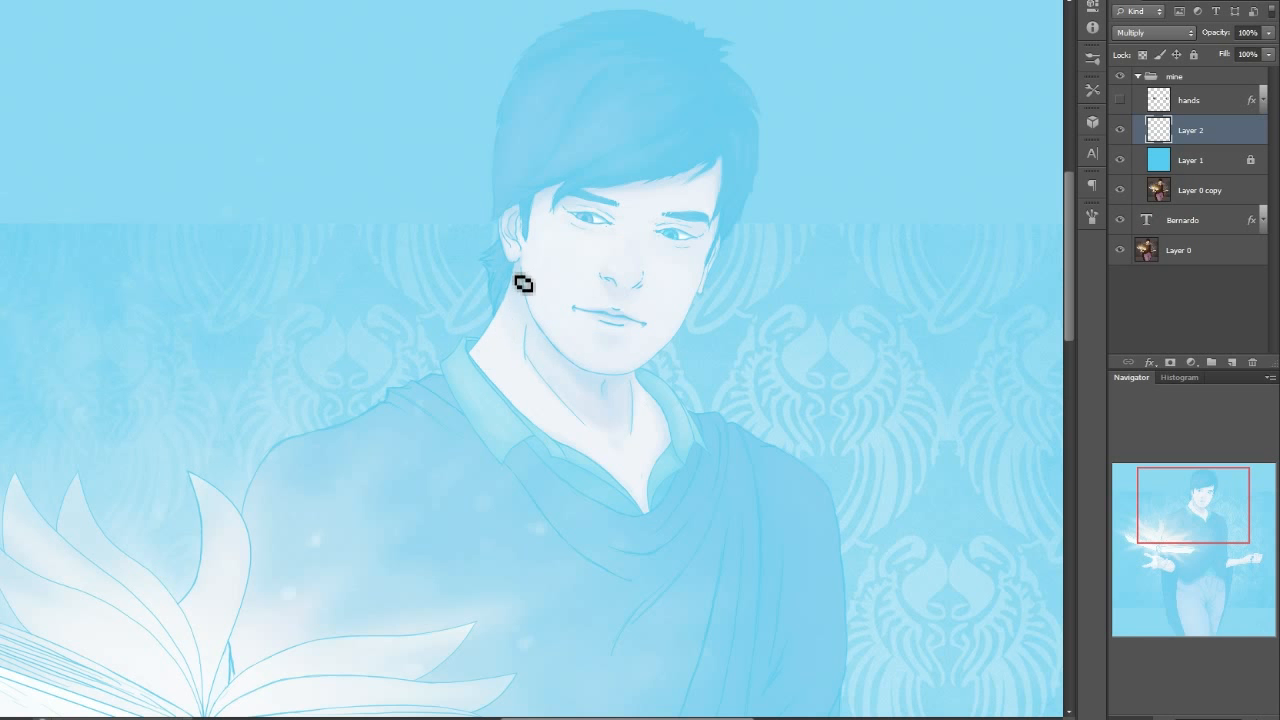
mouse_move(509, 295)
left_mouse_down()
mouse_move(487, 342)
mouse_move(385, 405)
left_mouse_up()
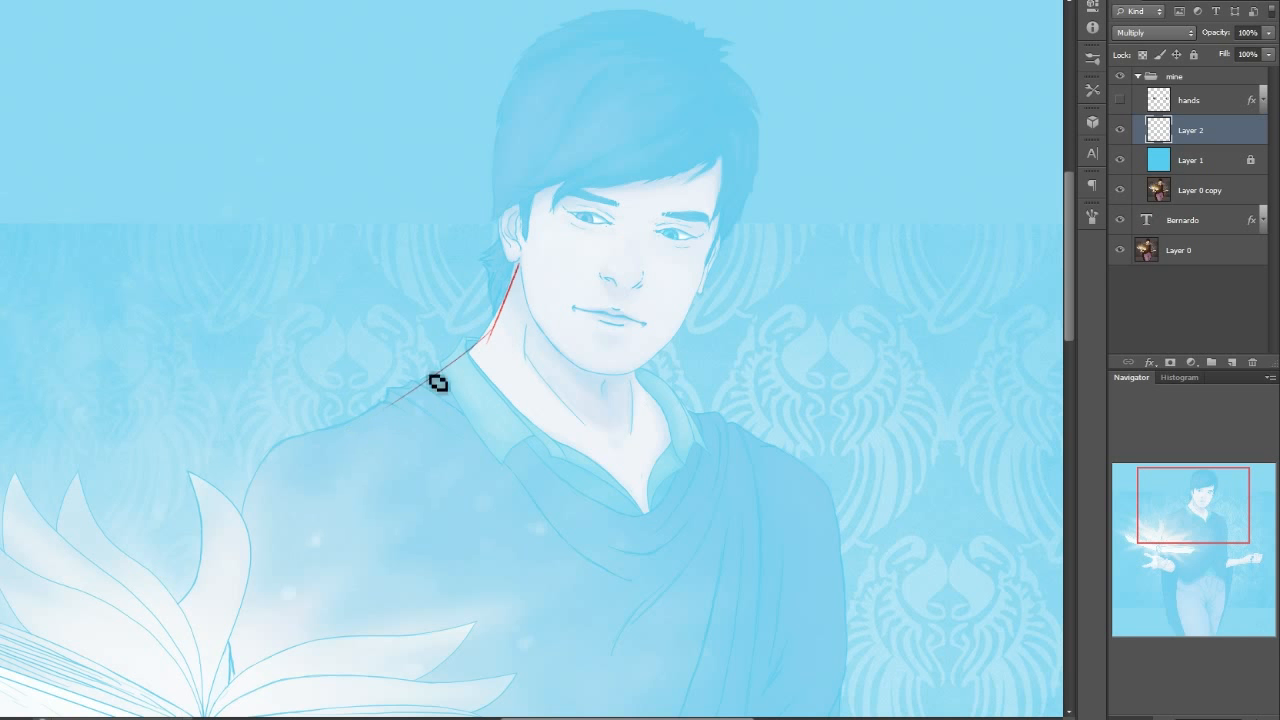
left_click_drag(294, 456, 228, 530)
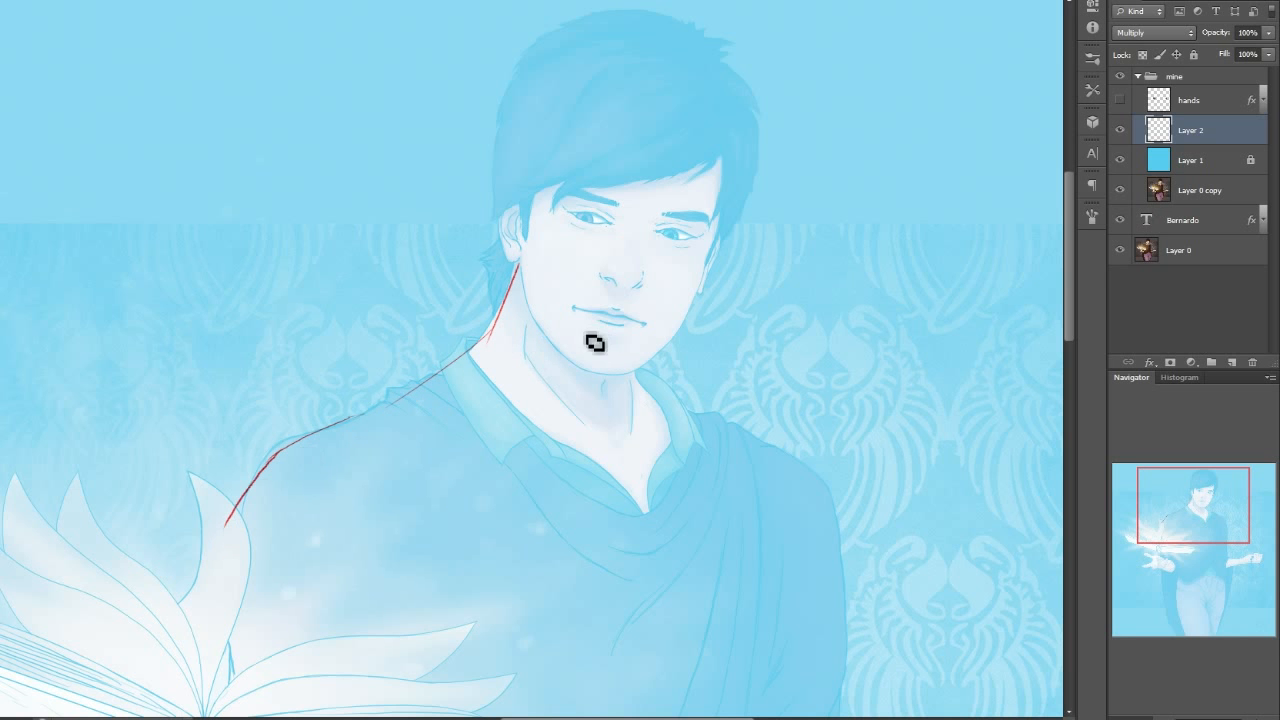
left_click_drag(522, 300, 583, 433)
key("ctrl+z")
key("ctrl+z")
- Sketch the neck muscle lines and throat beneath the chin, running down to the open collar
left_click_drag(520, 284, 547, 381)
left_click_drag(579, 415, 655, 493)
left_click_drag(644, 391, 640, 443)
left_click_drag(598, 404, 623, 417)
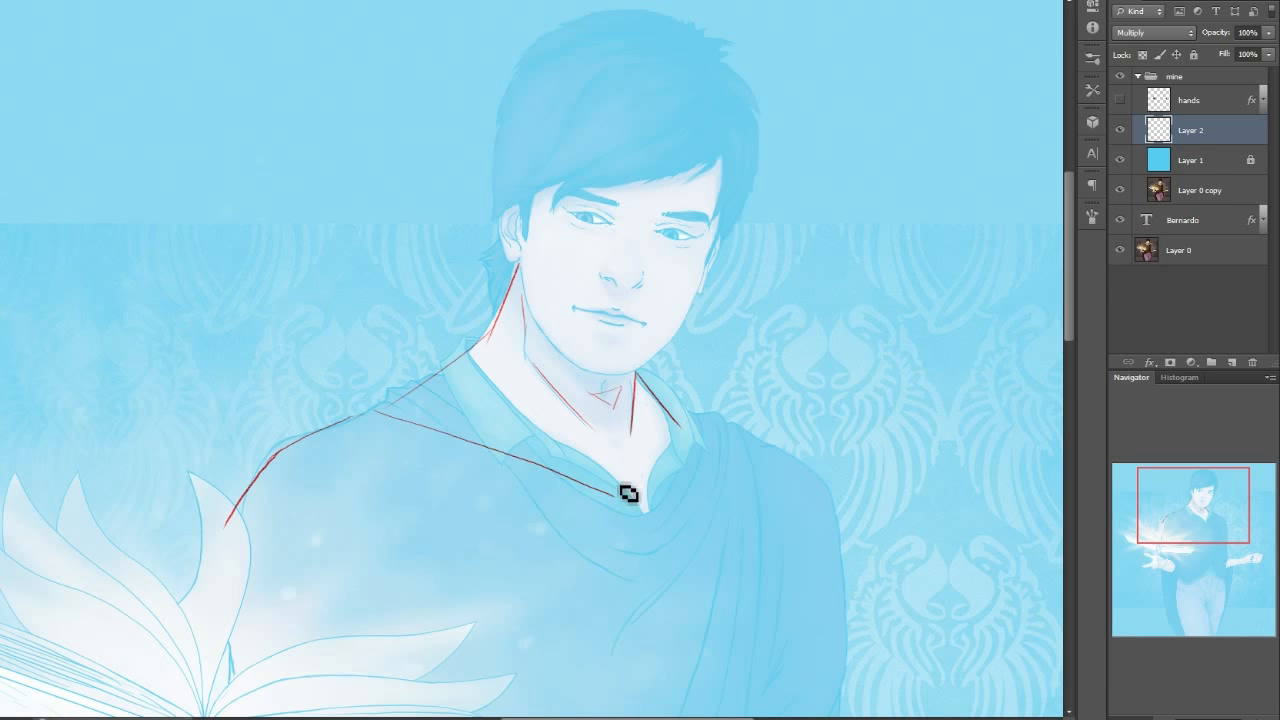
- Sketch the collarbone line across the chest and the shoulder contour on the side away from the book
mouse_move(405, 426)
left_mouse_down()
mouse_move(624, 482)
mouse_move(653, 515)
mouse_move(649, 481)
mouse_move(737, 483)
left_mouse_up()
mouse_move(673, 415)
left_mouse_down()
mouse_move(711, 455)
mouse_move(800, 468)
left_mouse_up()
left_click_drag(721, 430, 832, 504)
- Sketch the torso's centre line down from the collar and the rounded shoulder and upper arm behind the book
left_click_drag(1203, 521, 1209, 548)
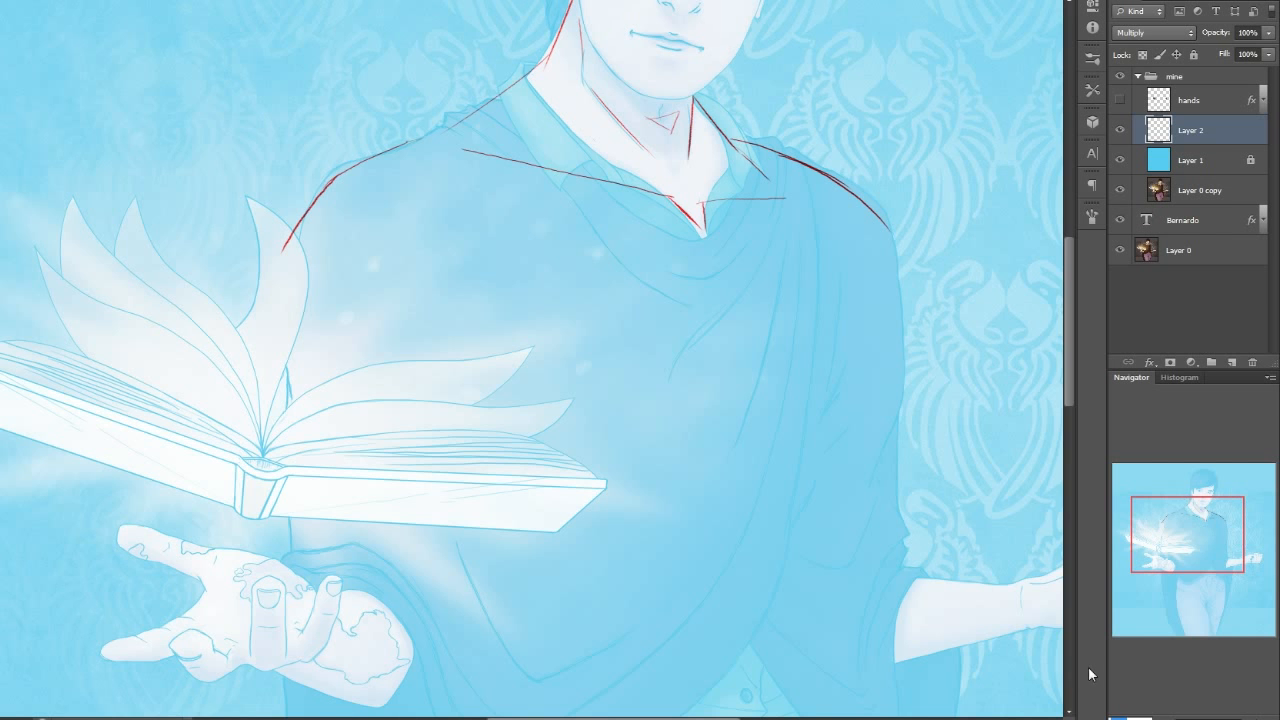
key("ctrl+minus")
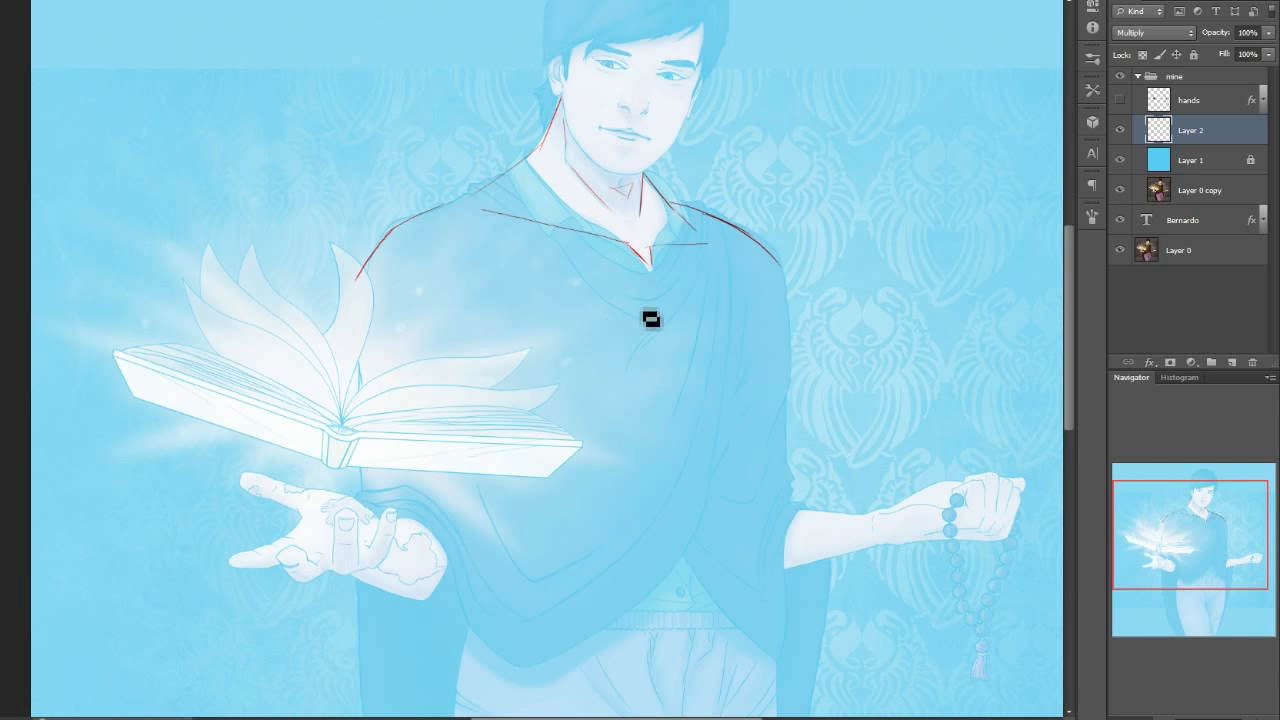
left_click_drag(650, 278, 667, 475)
mouse_move(357, 278)
left_mouse_down()
mouse_move(391, 412)
mouse_move(428, 409)
mouse_move(390, 437)
mouse_move(511, 316)
mouse_move(469, 258)
mouse_move(391, 257)
left_mouse_up()
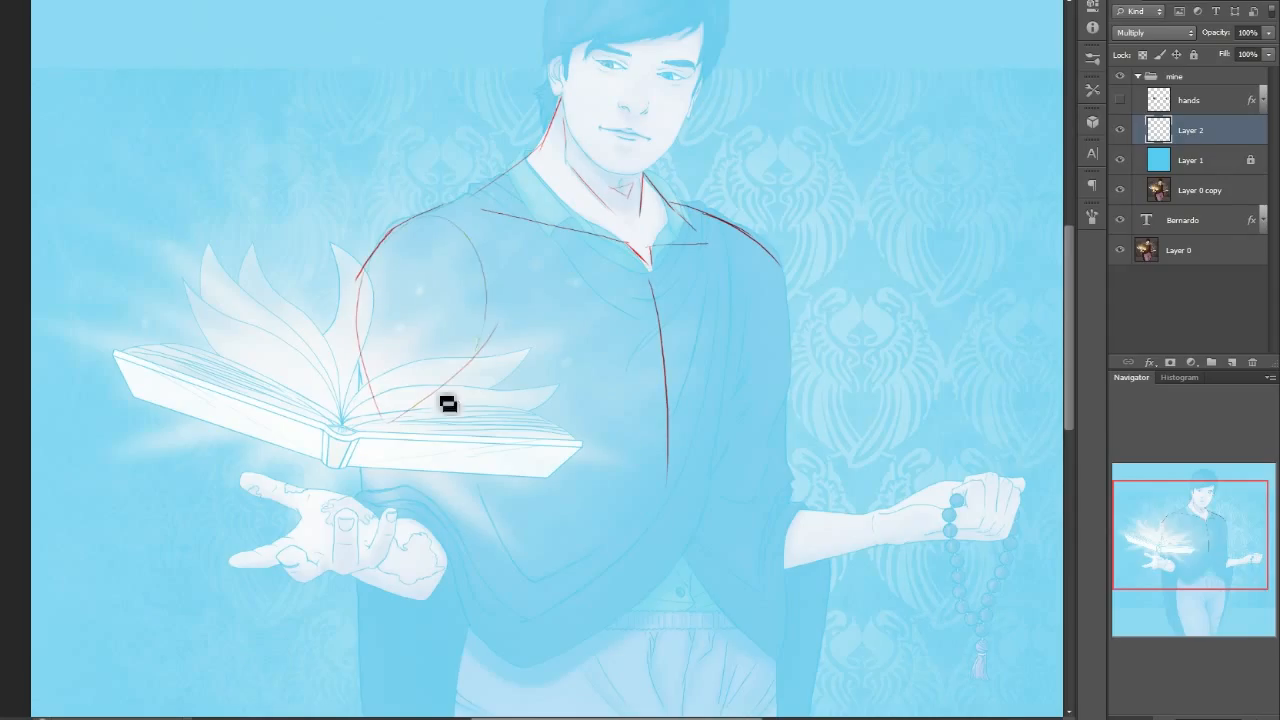
- Sketch the ribcage and lower chest lines over the cloak, plus the outer contour of the bead-holding arm down to the elbow
left_click_drag(453, 400, 497, 528)
key("ctrl+z")
mouse_move(446, 404)
left_mouse_down()
mouse_move(534, 577)
mouse_move(526, 502)
mouse_move(587, 513)
mouse_move(569, 532)
mouse_move(503, 531)
mouse_move(568, 556)
mouse_move(684, 500)
left_mouse_up()
mouse_move(750, 268)
left_mouse_down()
mouse_move(738, 440)
mouse_move(714, 508)
left_mouse_up()
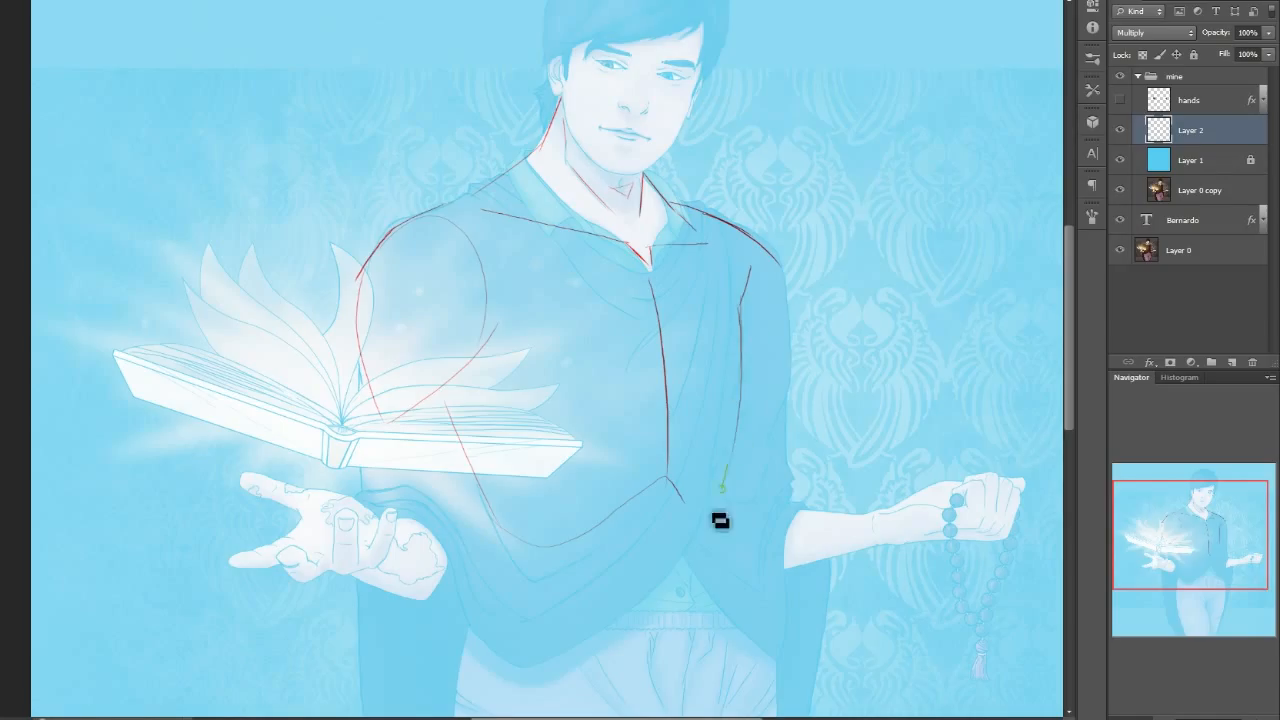
left_click_drag(663, 402, 569, 447)
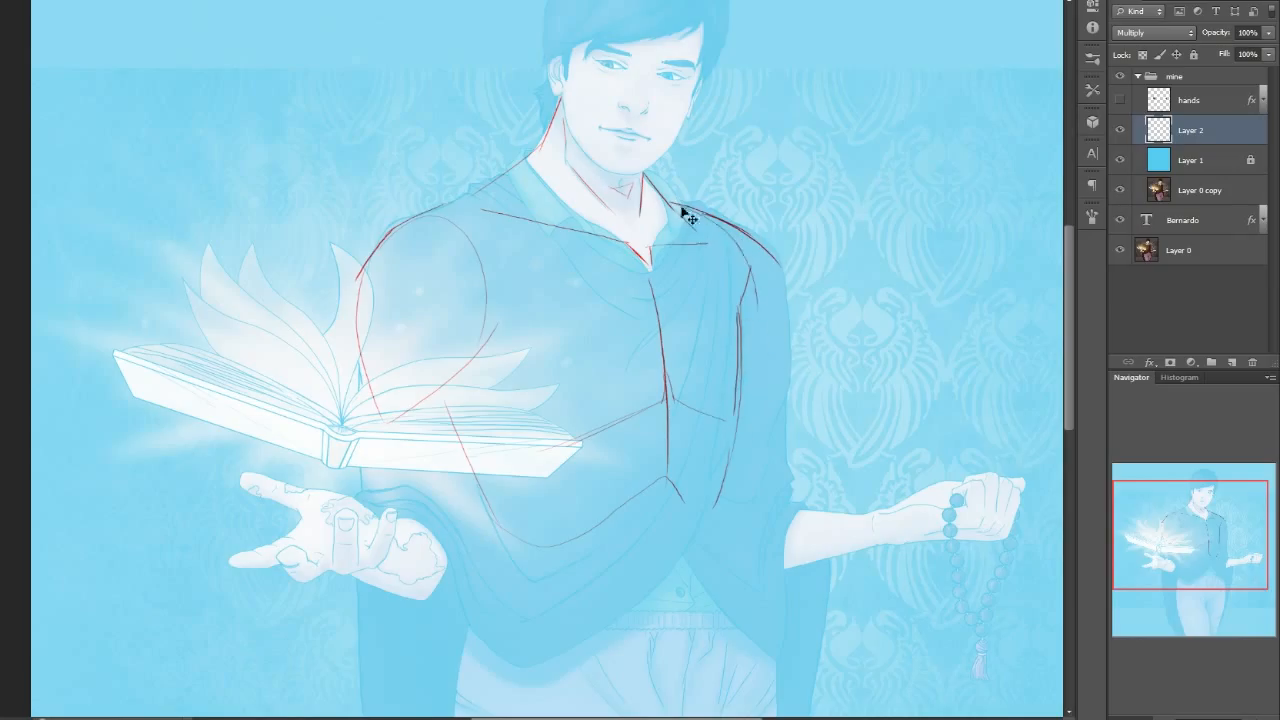
mouse_move(674, 208)
left_mouse_down()
mouse_move(709, 226)
mouse_move(766, 300)
mouse_move(792, 498)
left_mouse_up()
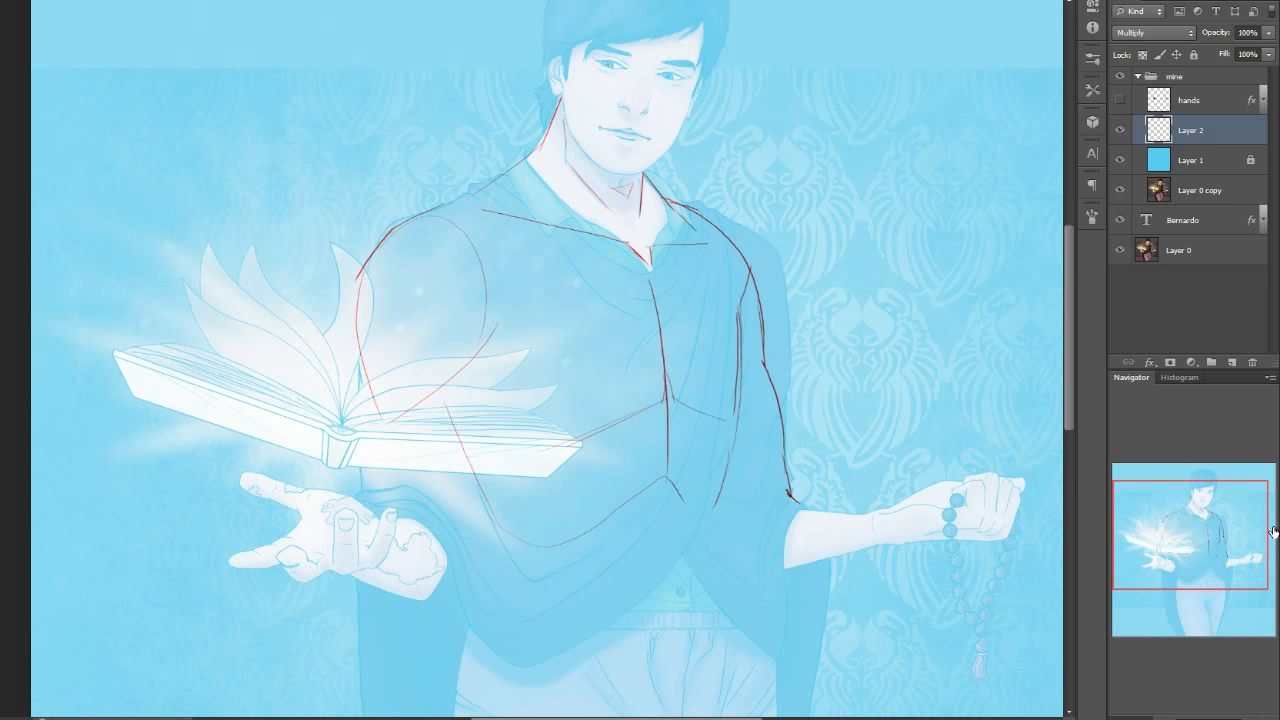
- Sketch the waist and hip contour on the book side, with a curve from the hip toward the groin
left_click_drag(1217, 540, 1215, 564)
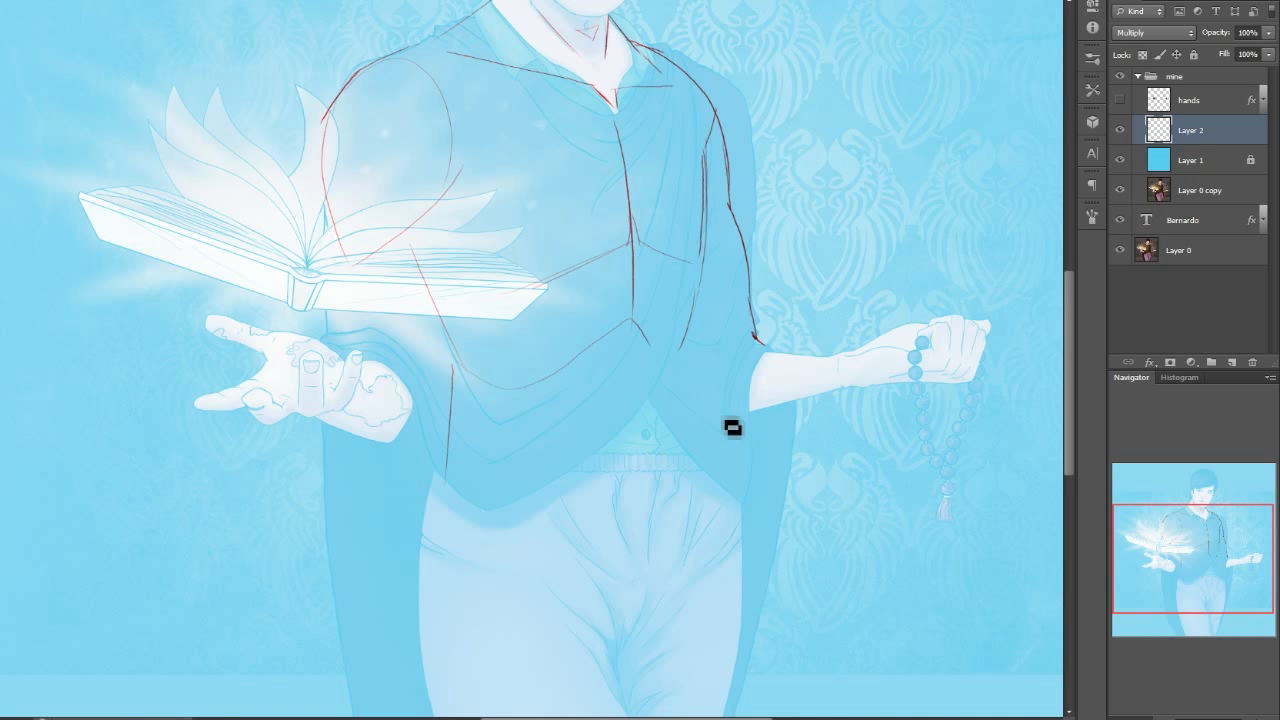
mouse_move(1149, 536)
left_mouse_down()
mouse_move(1171, 514)
mouse_move(1171, 534)
left_mouse_up()
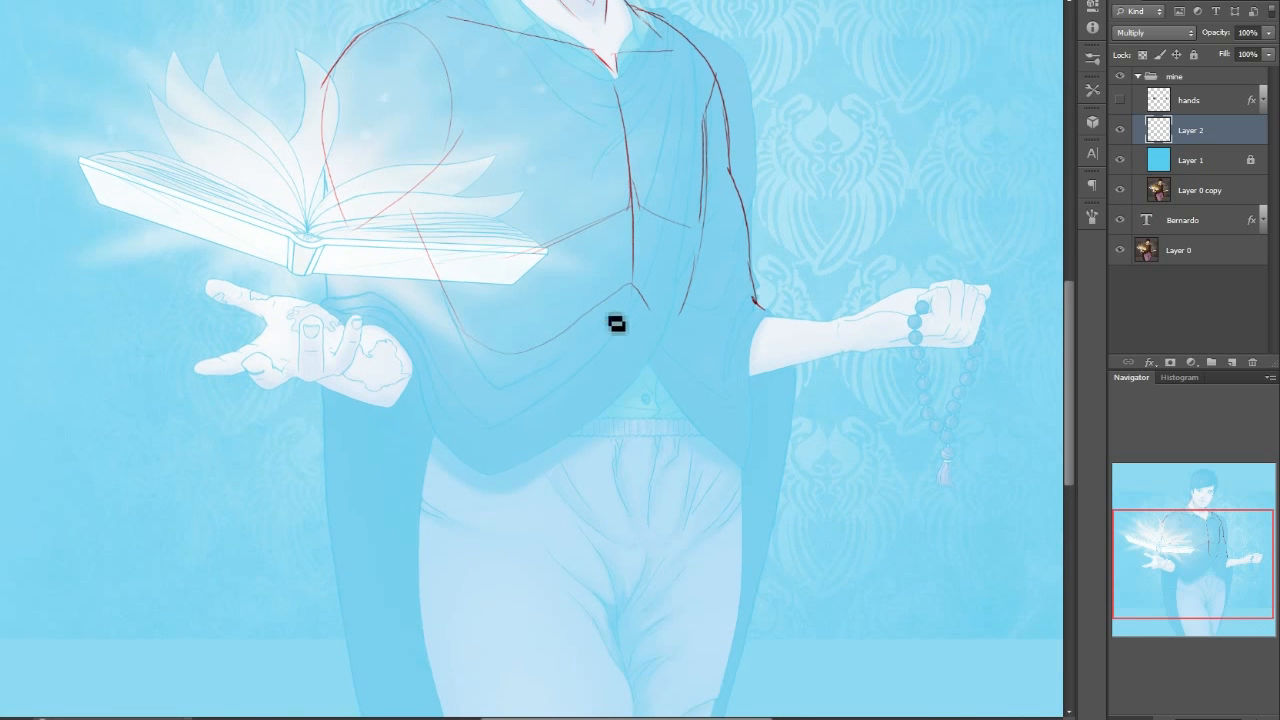
left_click_drag(462, 339, 437, 425)
key("ctrl+z")
mouse_move(418, 226)
left_mouse_down()
mouse_move(469, 387)
mouse_move(454, 424)
mouse_move(464, 374)
mouse_move(464, 456)
left_mouse_up()
key("ctrl+z")
mouse_move(460, 366)
left_mouse_down()
mouse_move(423, 528)
mouse_move(471, 415)
mouse_move(462, 407)
mouse_move(587, 580)
left_mouse_up()
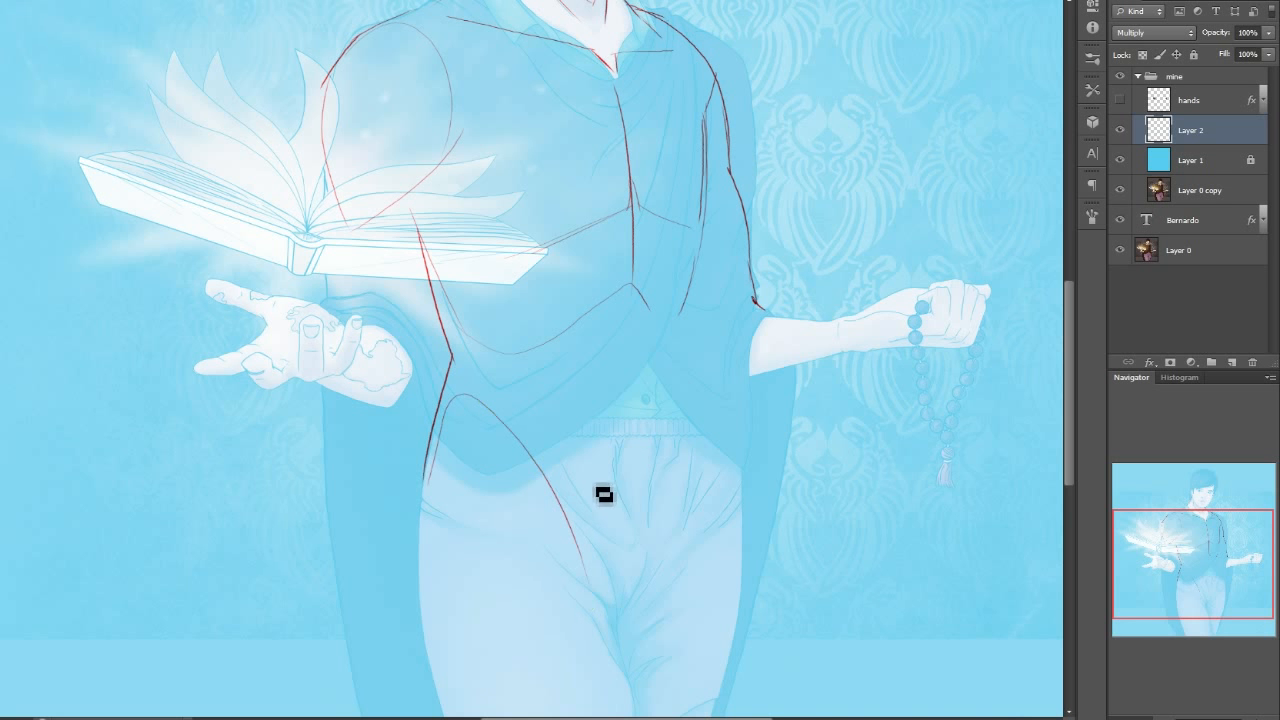
- Sketch the waist and hip contour on the bead-holding side and the abdomen's midline below the ribcage
mouse_move(1225, 550)
left_mouse_down()
mouse_move(1214, 528)
mouse_move(1208, 586)
mouse_move(1197, 507)
mouse_move(1206, 550)
left_mouse_up()
left_click_drag(688, 219, 685, 303)
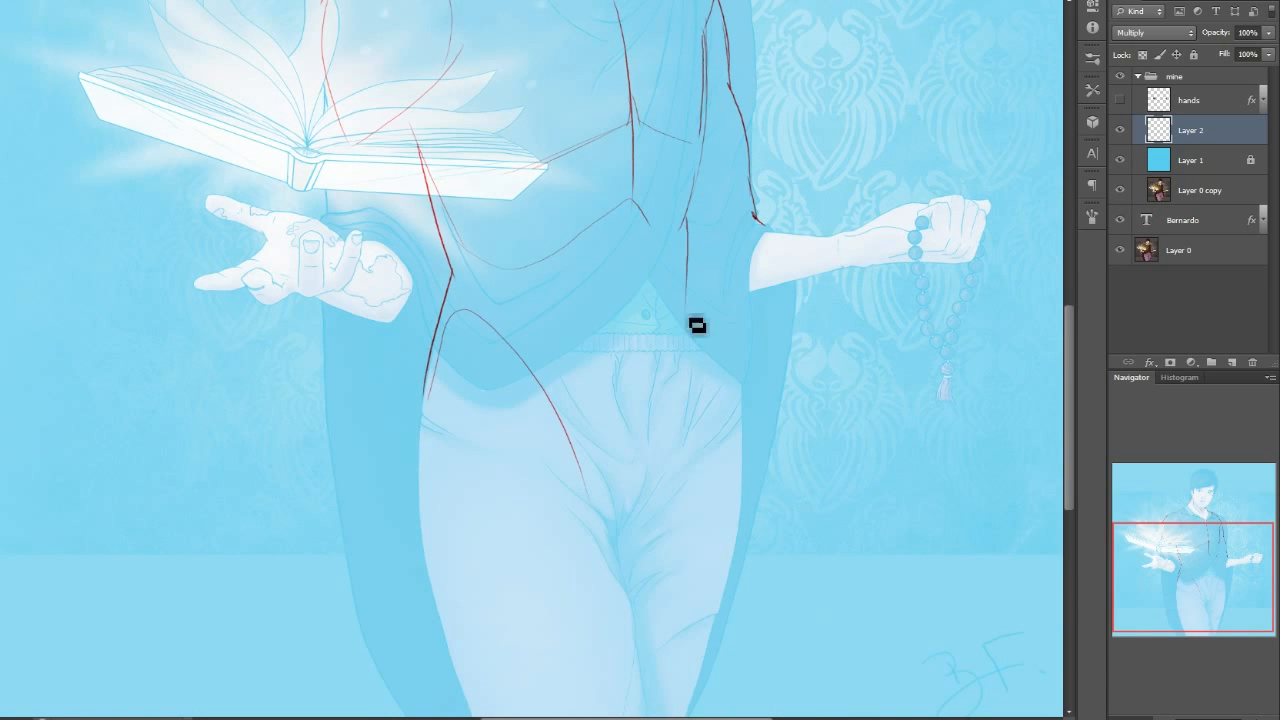
left_click_drag(695, 228, 701, 408)
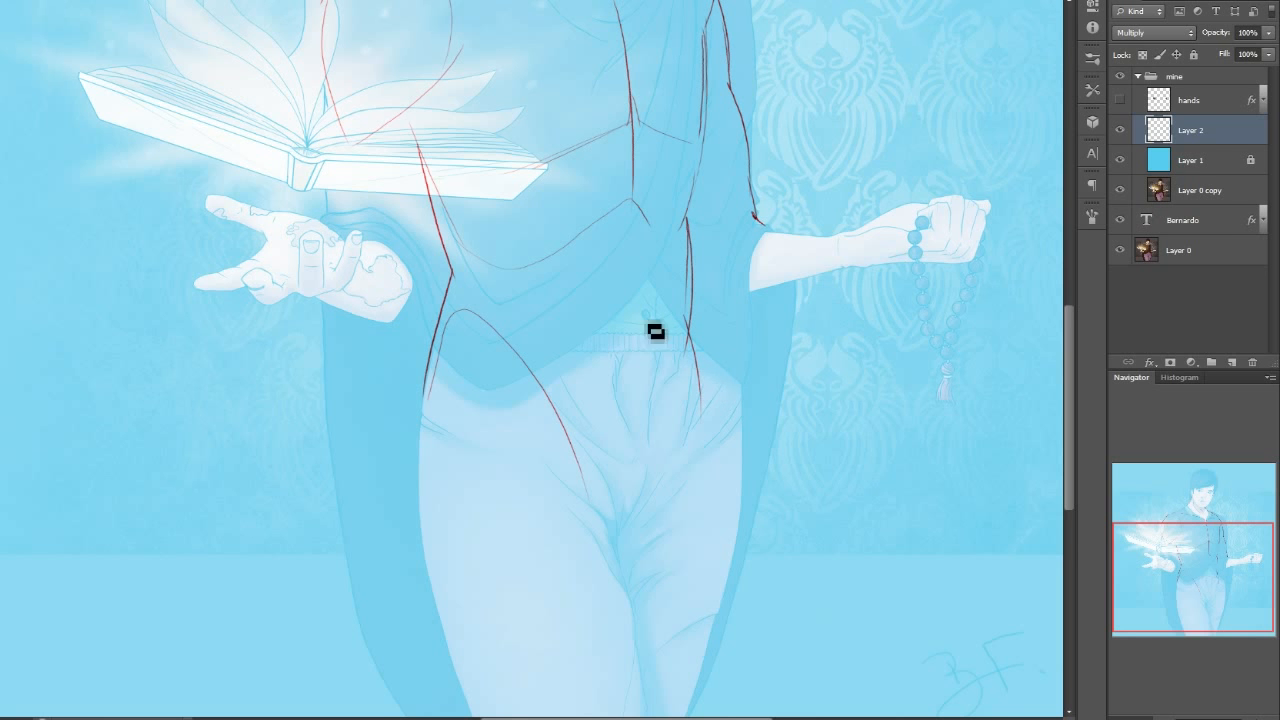
left_click_drag(657, 238, 656, 295)
mouse_move(648, 210)
left_mouse_down()
mouse_move(648, 343)
mouse_move(651, 289)
left_mouse_up()
left_click_drag(1183, 568, 1176, 528)
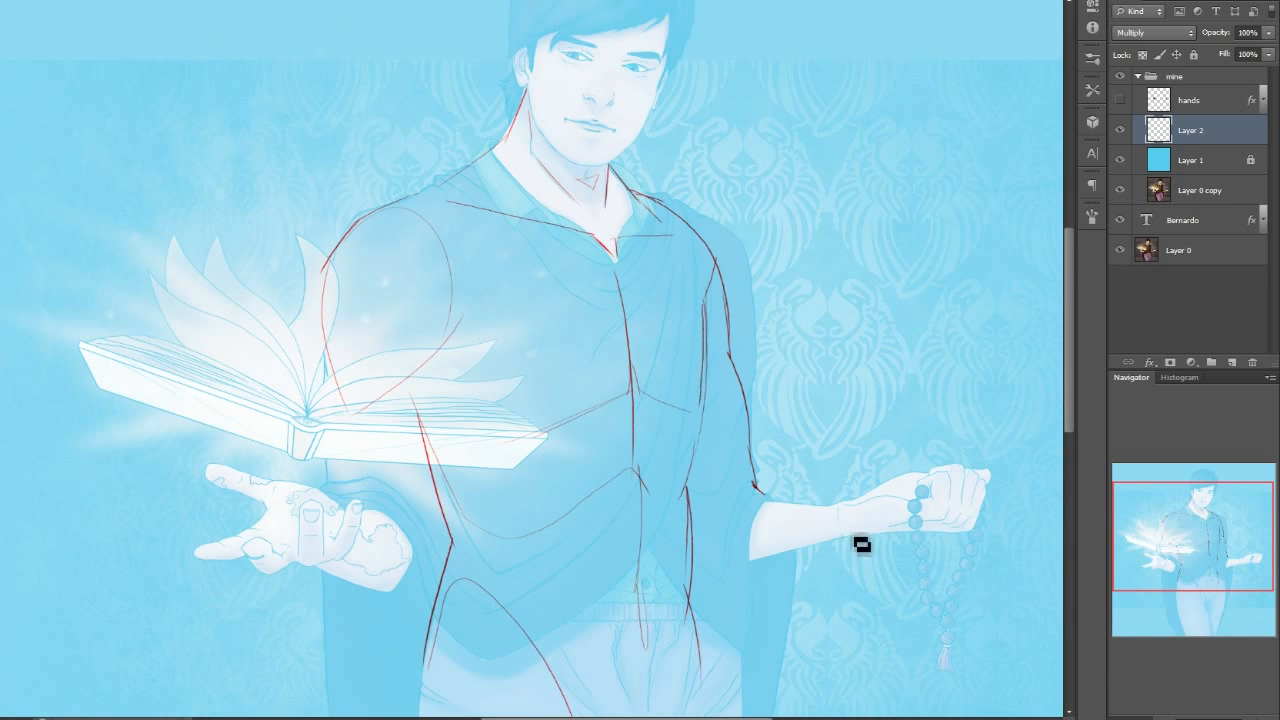
left_click_drag(1195, 529, 1199, 542)
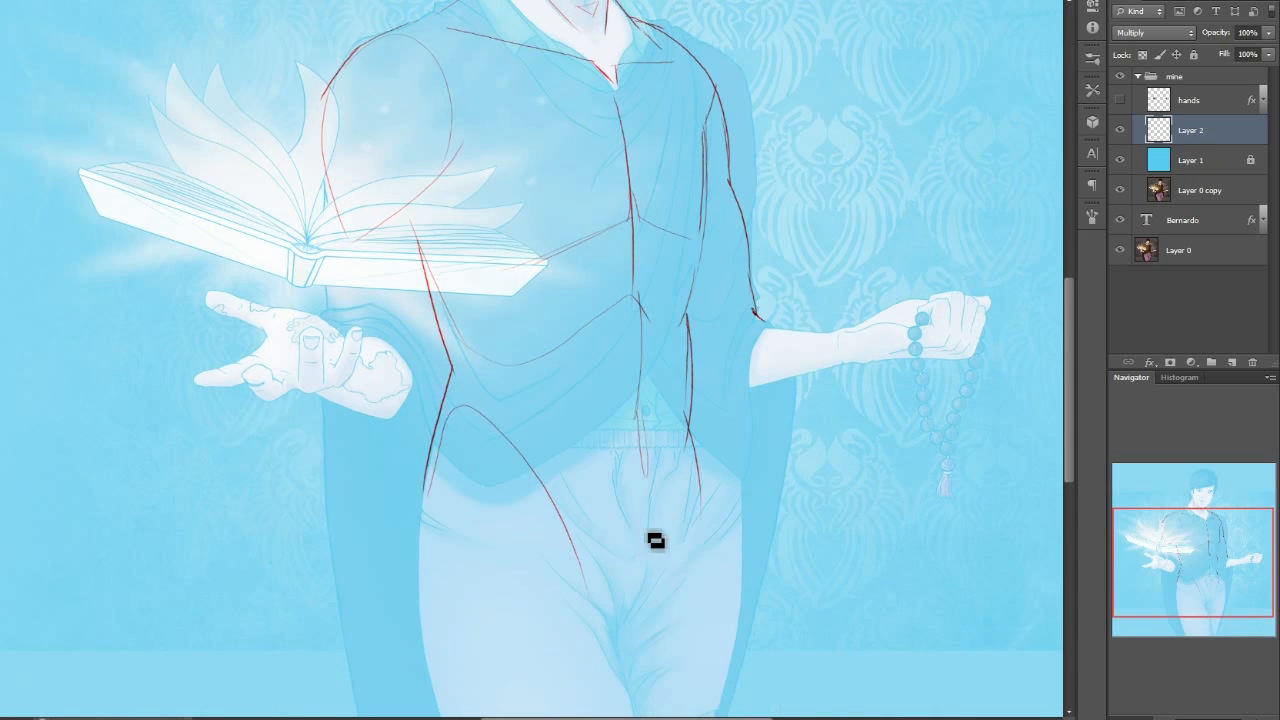
left_click_drag(440, 480, 415, 622)
key("ctrl+z")
left_click_drag(424, 500, 427, 648)
- Sketch the crotch mark and the groin line rising toward the hip on the bead-holding side
left_click_drag(1191, 577, 1191, 598)
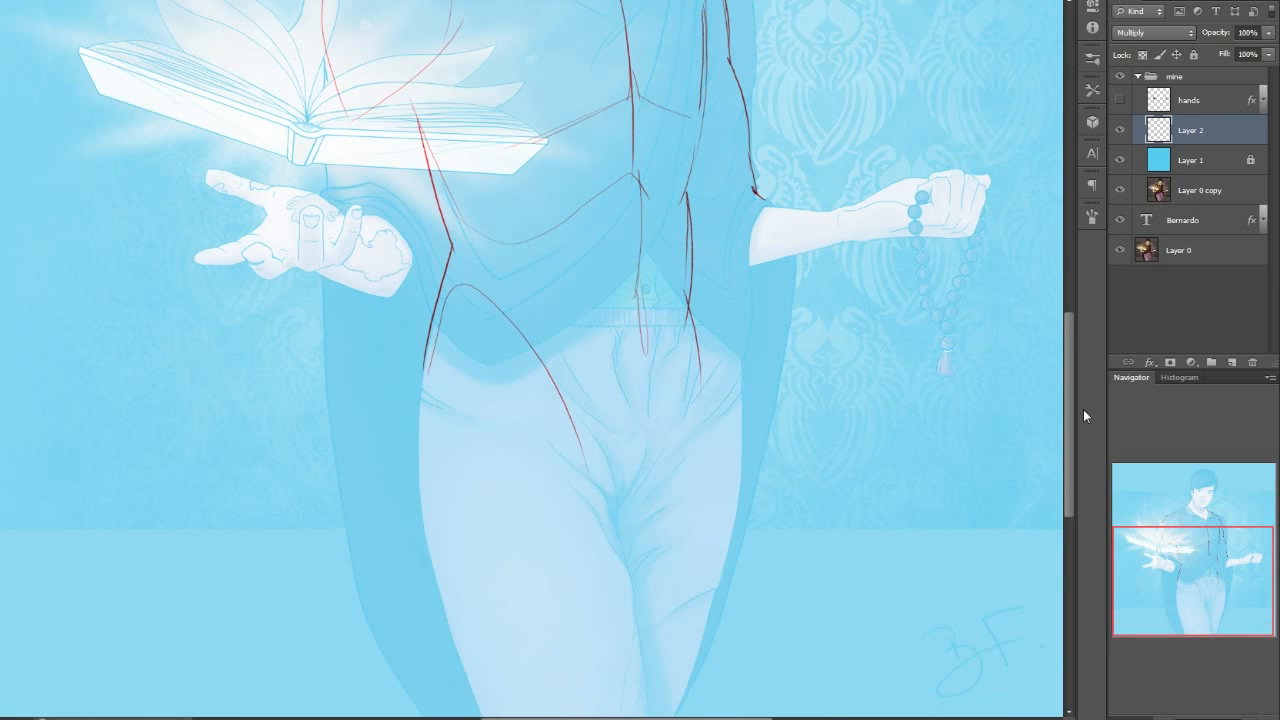
left_click_drag(1069, 428, 1069, 473)
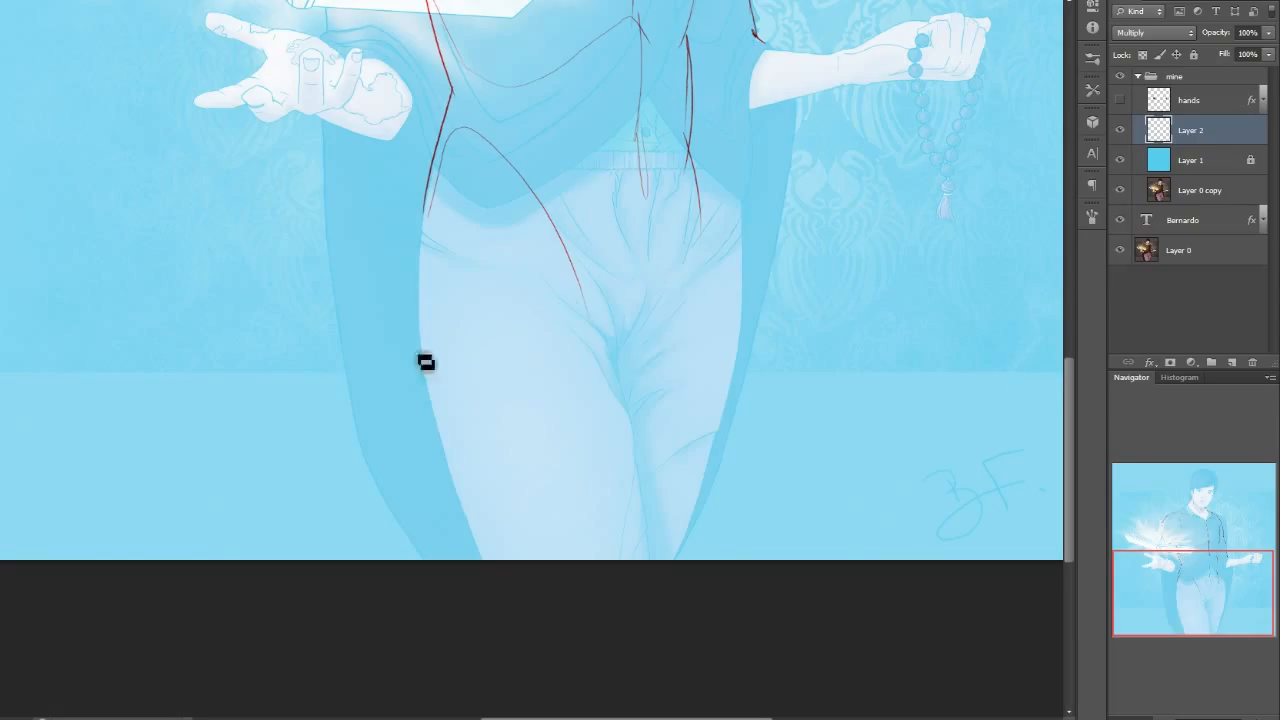
left_click_drag(622, 345, 601, 333)
mouse_move(675, 223)
left_mouse_down()
mouse_move(640, 343)
mouse_move(609, 345)
mouse_move(636, 339)
mouse_move(665, 291)
left_mouse_up()
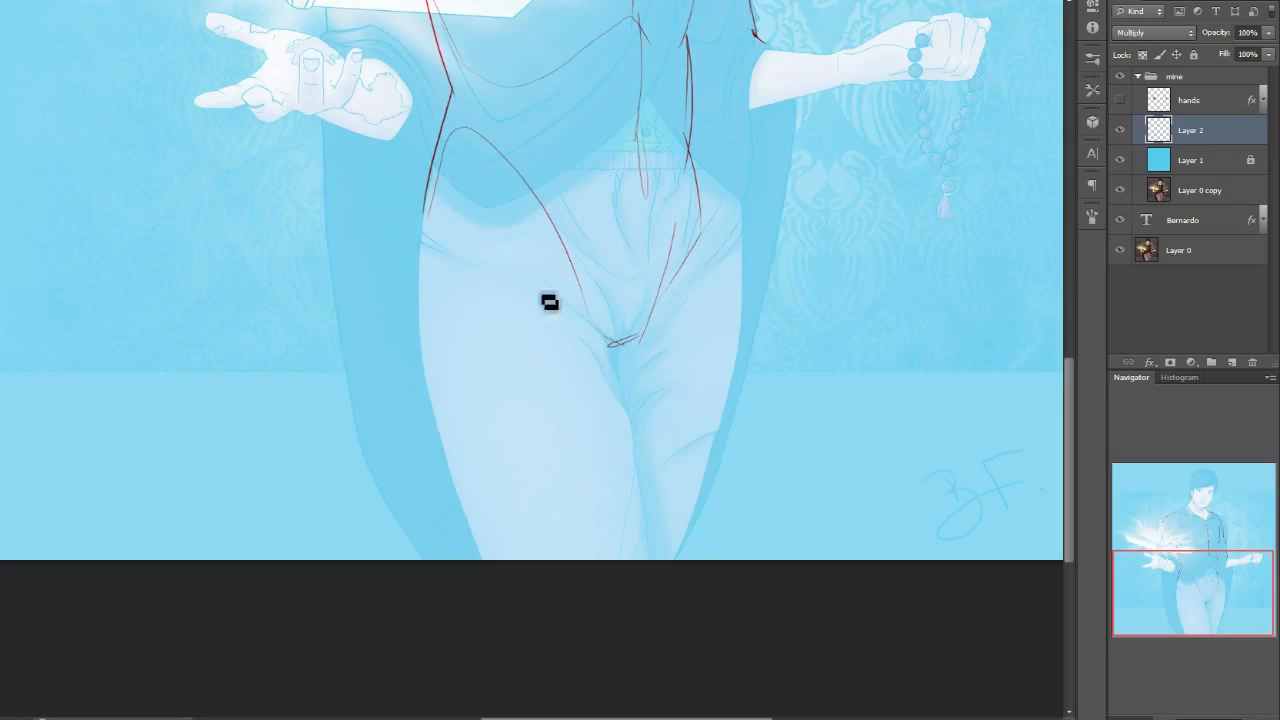
- Sketch the outer and inner contours of the book-side thigh down to the canvas edge
mouse_move(428, 250)
left_mouse_down()
mouse_move(417, 348)
mouse_move(476, 558)
left_mouse_up()
mouse_move(610, 345)
left_mouse_down()
mouse_move(630, 470)
mouse_move(629, 394)
mouse_move(645, 510)
left_mouse_up()
left_click_drag(609, 337, 648, 570)
key("ctrl+z")
left_click_drag(600, 328, 640, 529)
left_click_drag(629, 436, 648, 585)
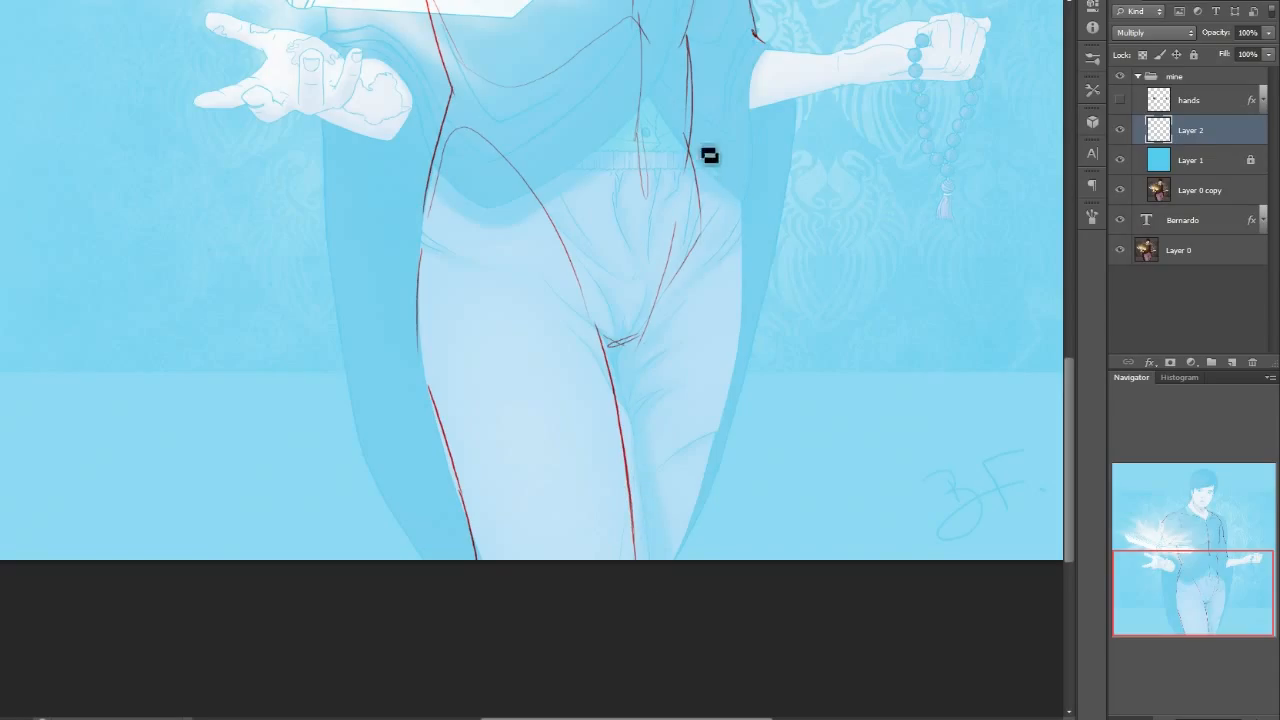
- Sketch the outer contour of the other thigh and a diagonal muscle line across the book-side thigh
left_click_drag(700, 171, 718, 287)
left_click_drag(708, 335, 690, 555)
key("ctrl+z")
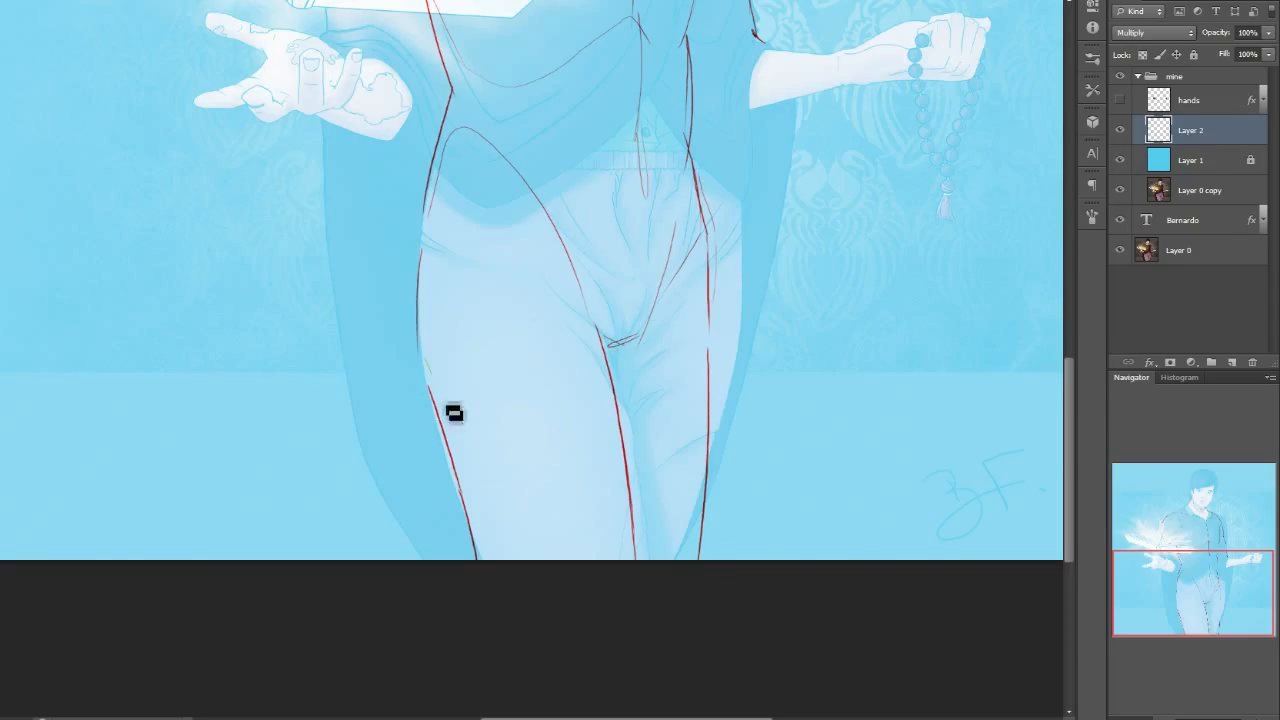
left_click_drag(426, 358, 480, 440)
key("ctrl+z")
left_click_drag(432, 363, 581, 576)
- Compare the anatomy sketch with the original artwork by hiding the mine group and showing it again
mouse_move(1210, 589)
left_mouse_down()
mouse_move(1211, 540)
mouse_move(1212, 592)
left_mouse_up()
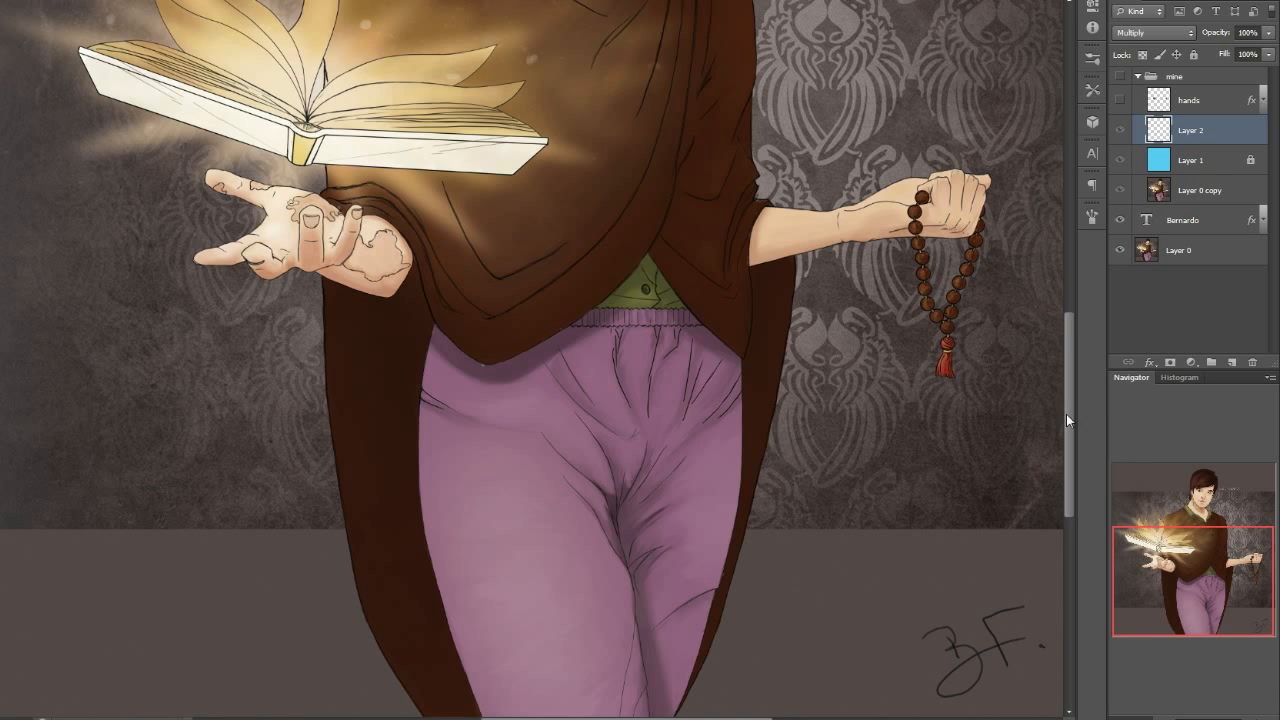
scroll(746, 316, "down", 3)
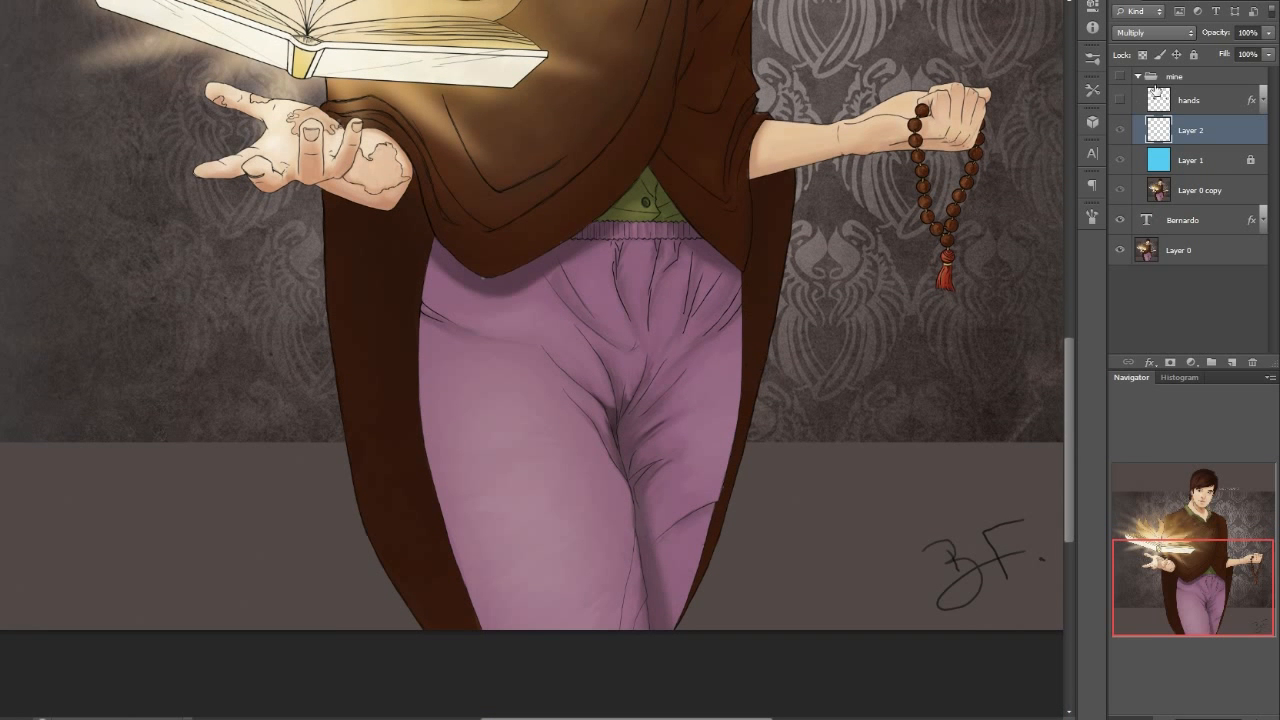
left_click(1120, 79)
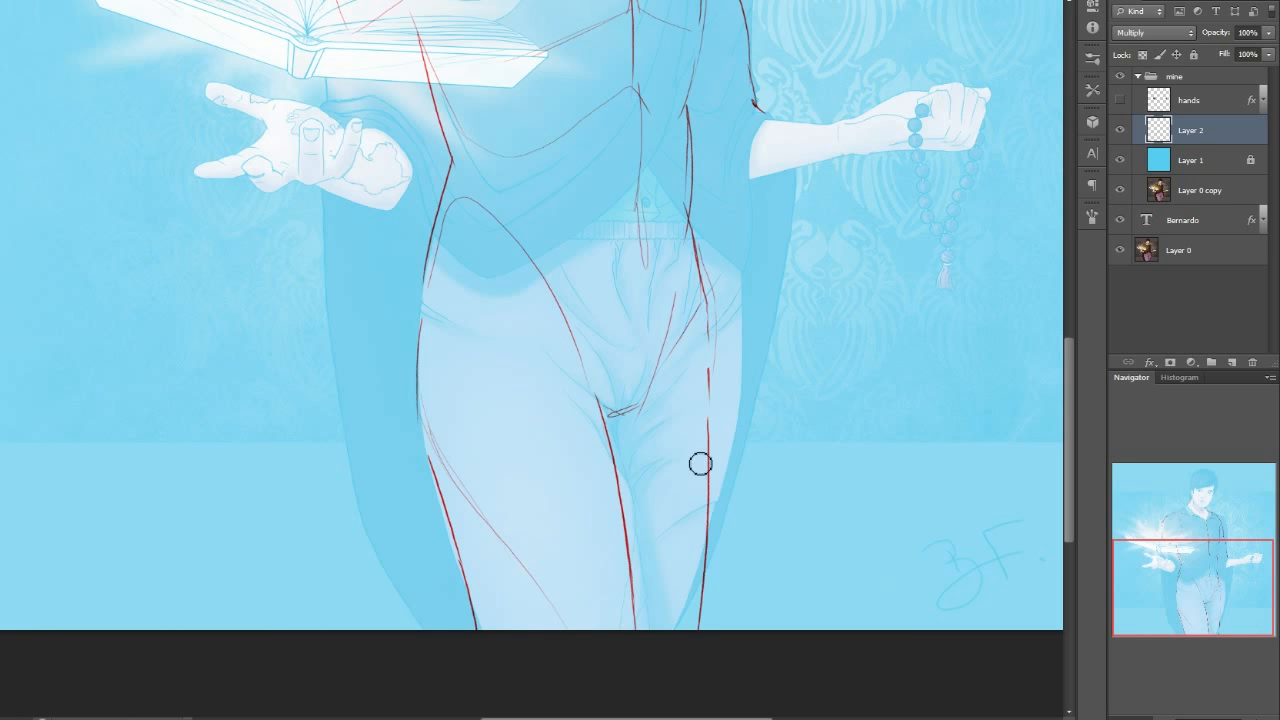
- Erase the outer contour of the bead-side thigh and sketch the inner contour of the book-side upper arm
left_click_drag(716, 434, 703, 608)
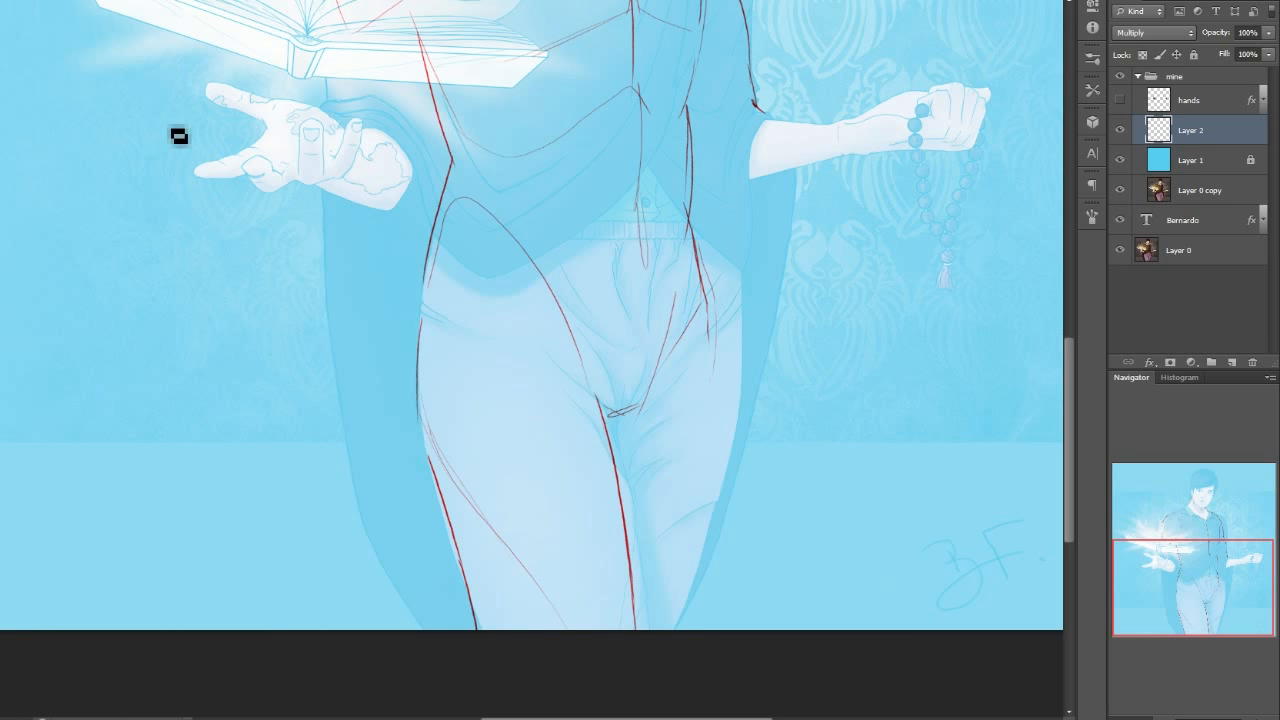
left_click_drag(1174, 539, 1110, 491)
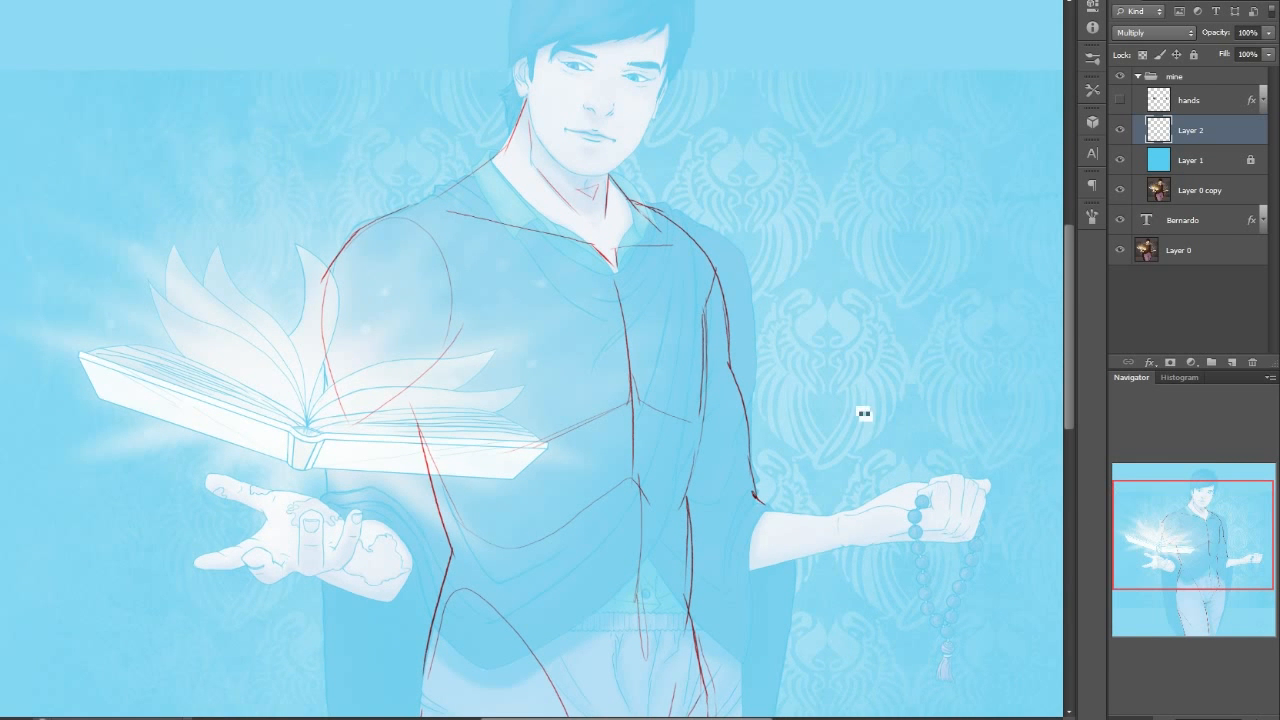
left_click_drag(386, 294, 417, 480)
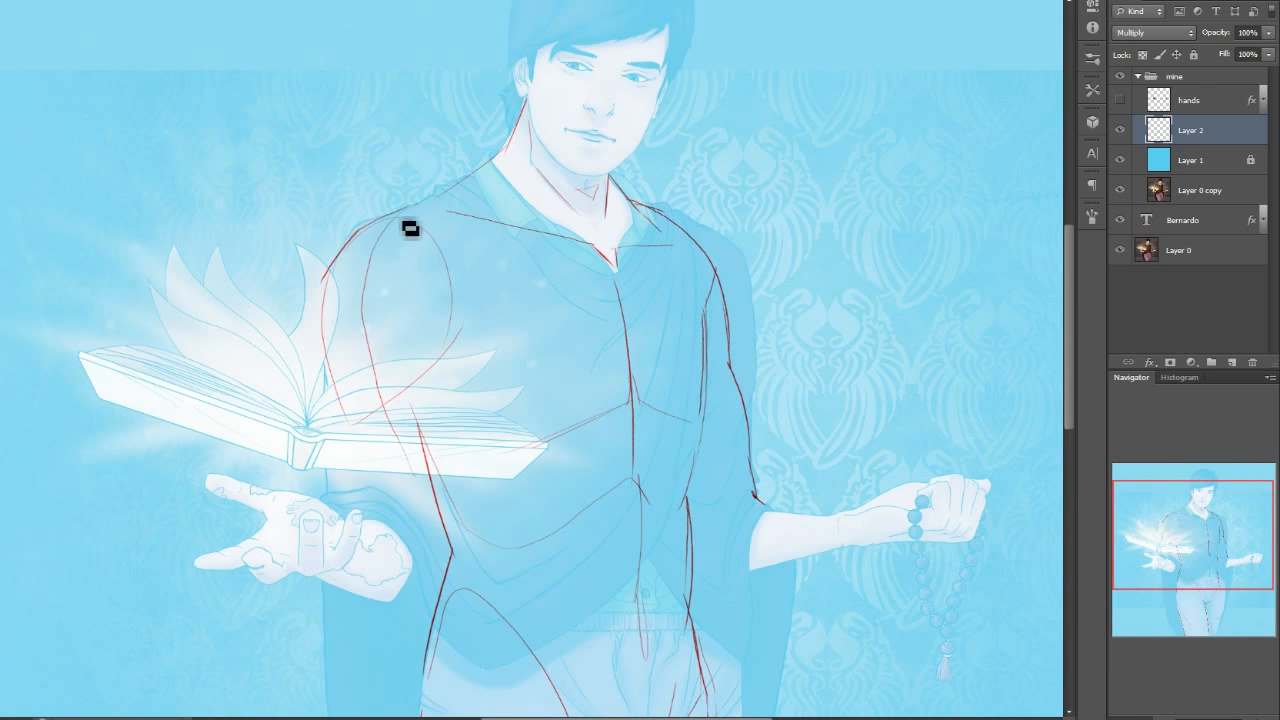
key("ctrl+z")
- Redraw the outer contour of the bead-side thigh, tapering inward from the hip to the canvas edge
left_click_drag(1228, 533, 1228, 578)
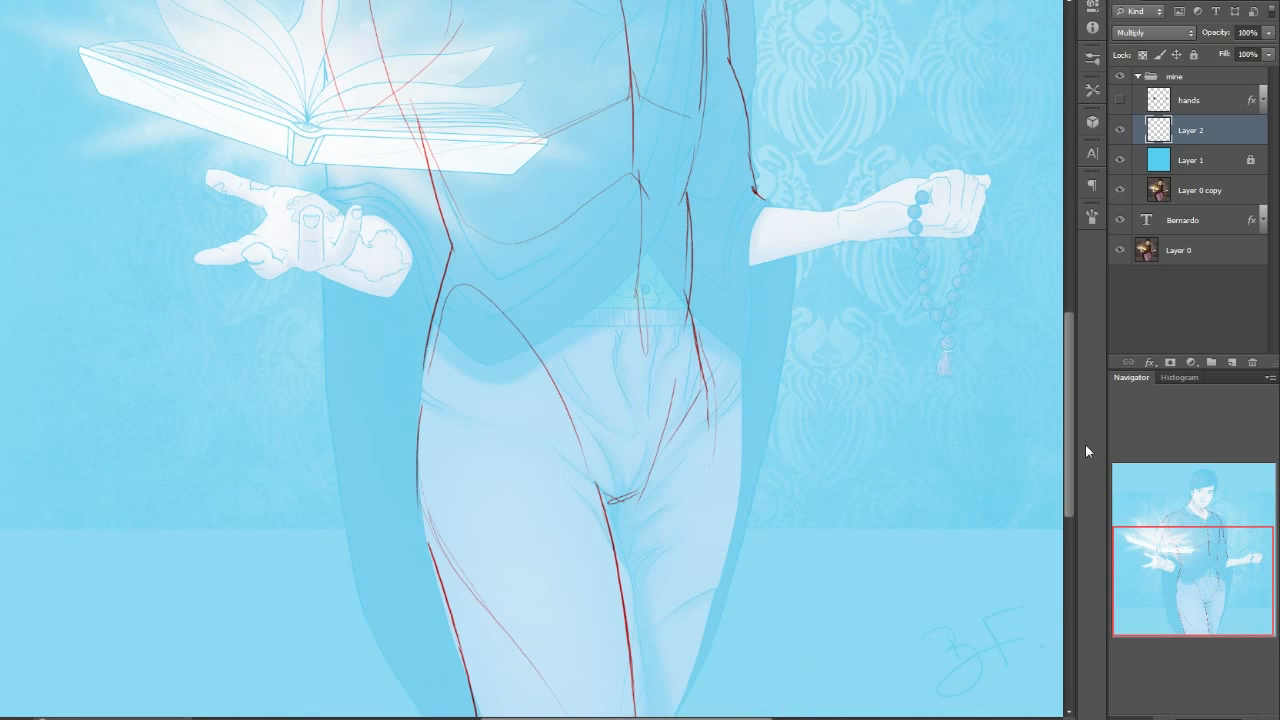
left_click_drag(1071, 385, 1072, 408)
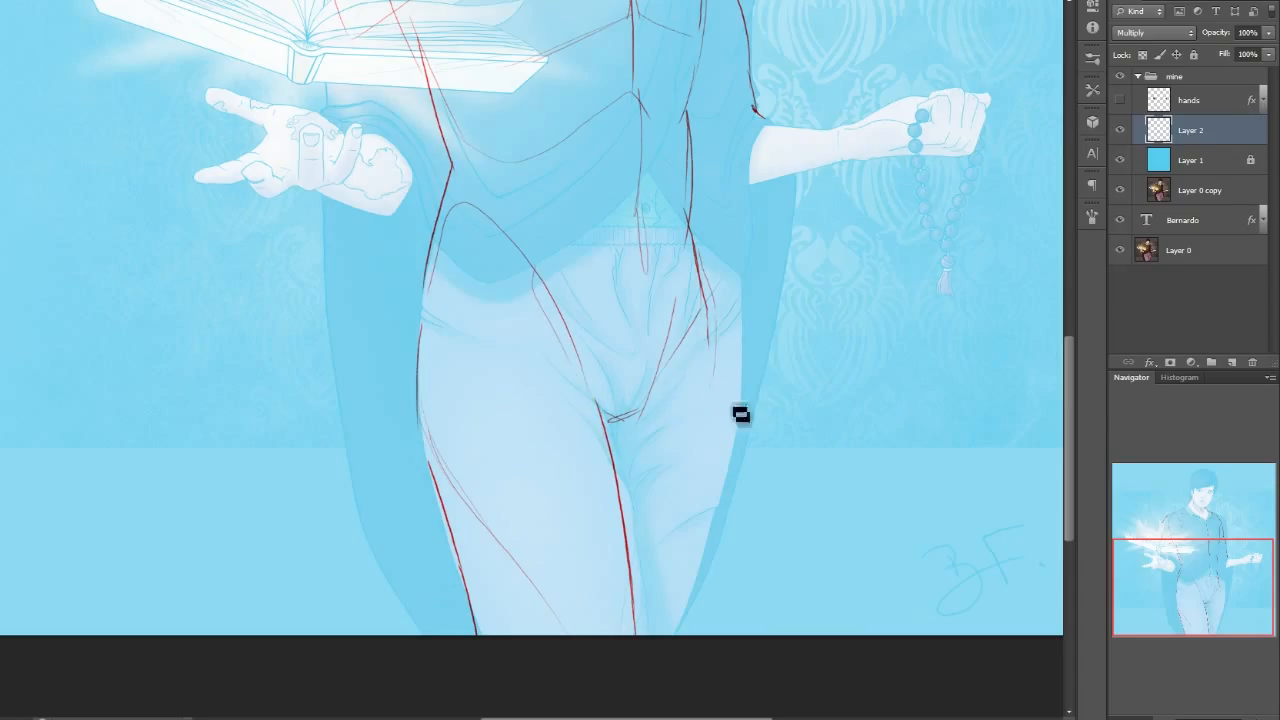
left_click_drag(709, 350, 637, 624)
key("ctrl+z")
left_click_drag(709, 345, 661, 632)
left_click_drag(700, 424, 652, 620)
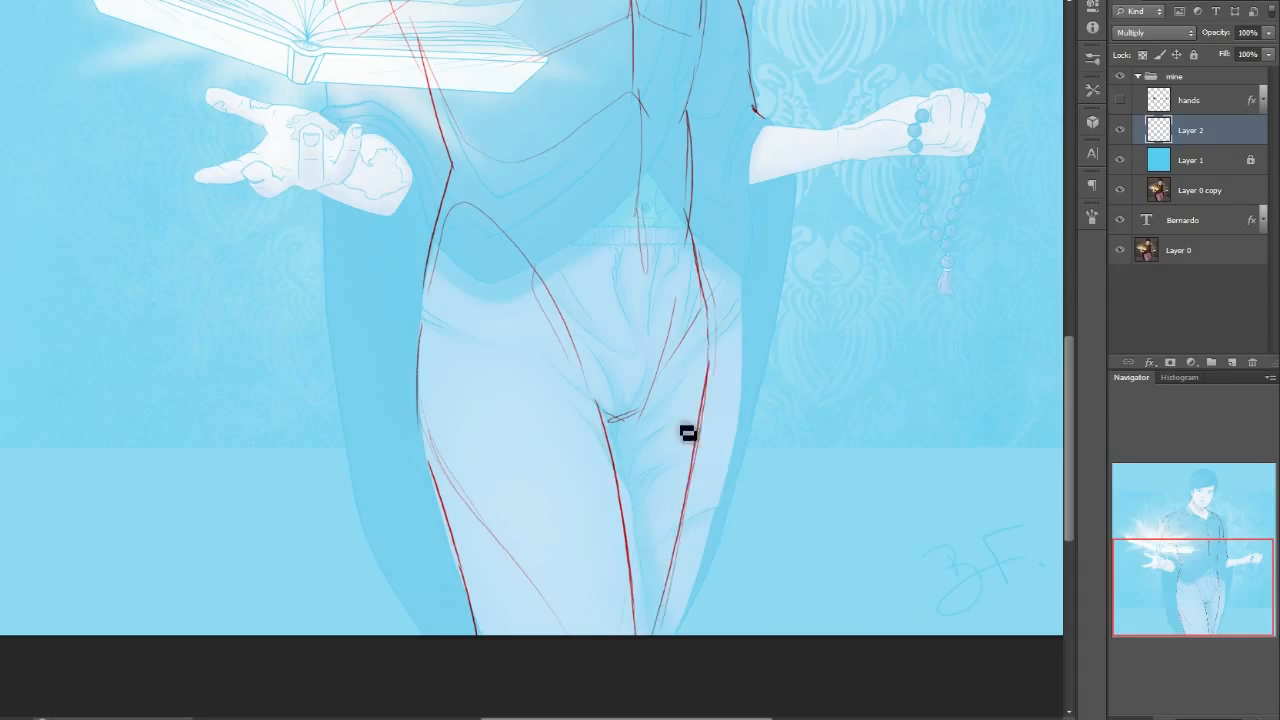
left_click_drag(481, 545, 479, 630)
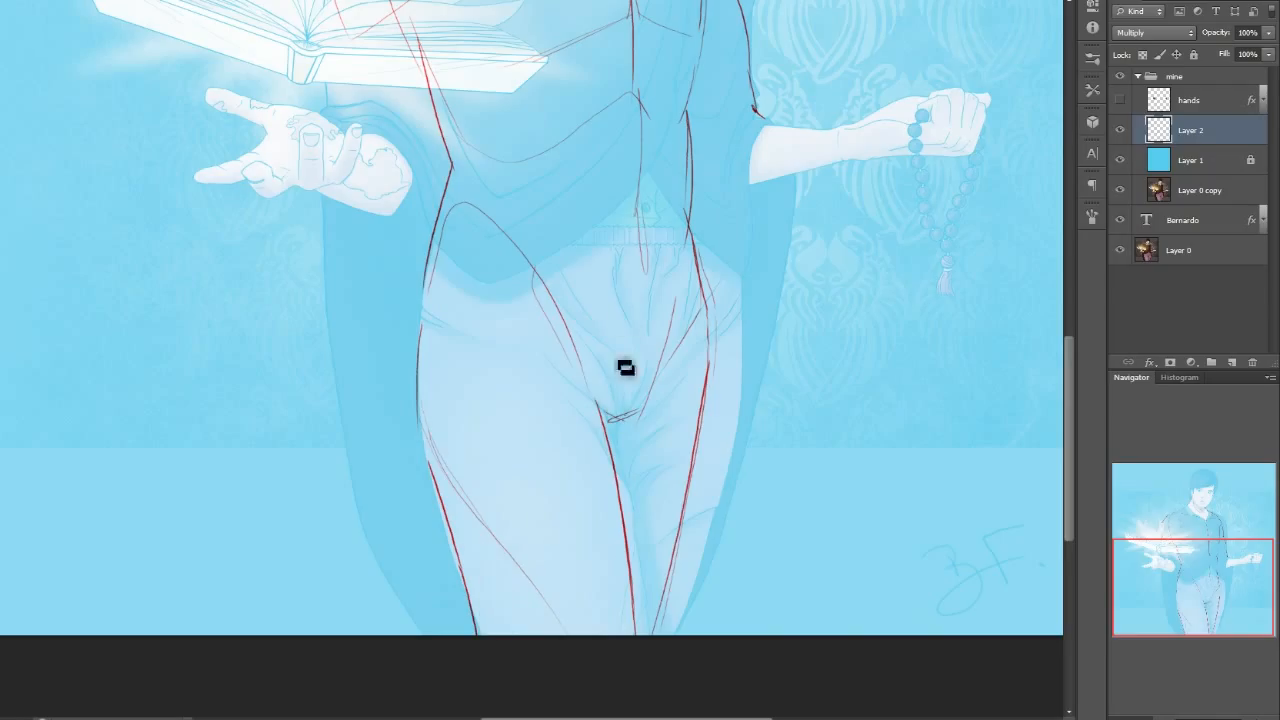
left_click_drag(620, 250, 543, 484)
mouse_move(552, 295)
left_mouse_down()
mouse_move(523, 489)
mouse_move(532, 505)
left_mouse_up()
key("ctrl+z")
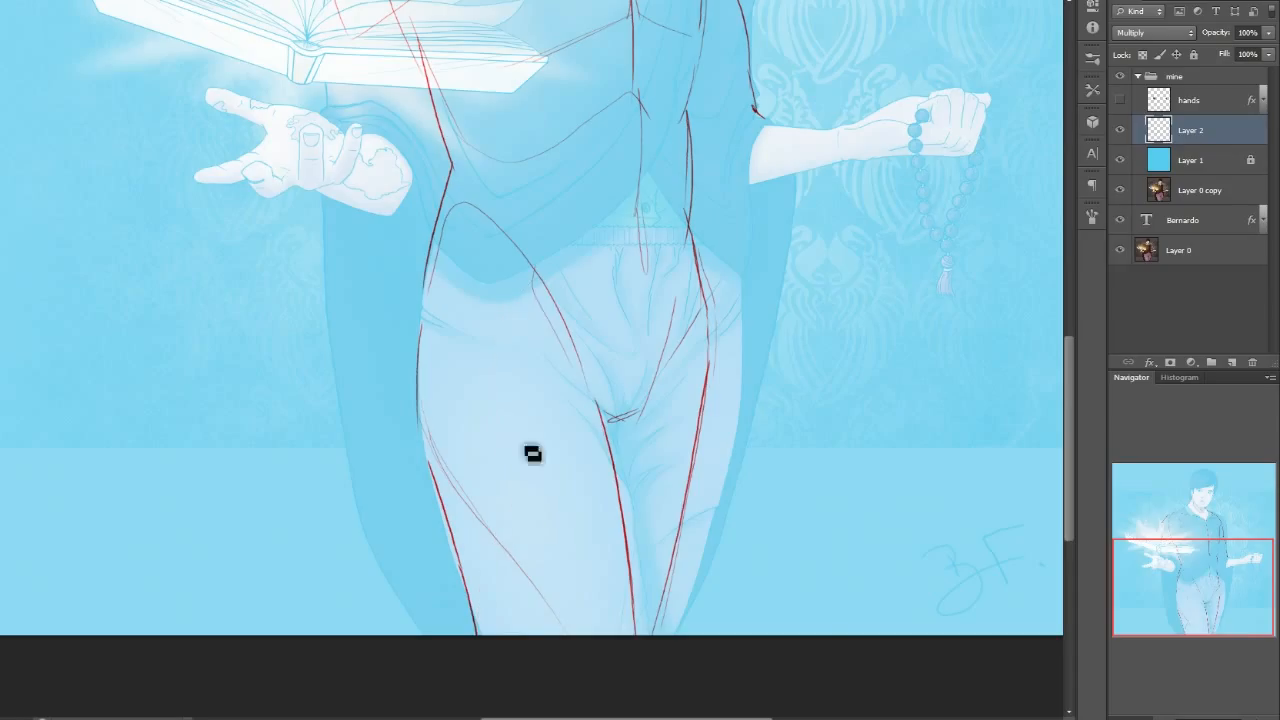
mouse_move(517, 325)
left_mouse_down()
mouse_move(534, 473)
mouse_move(508, 593)
mouse_move(507, 660)
left_mouse_up()
left_click_drag(642, 401, 612, 416)
- Sketch the upper and lower contours of the bead-holding forearm from the elbow, with a short line across the wrist
mouse_move(1197, 565)
left_mouse_down()
mouse_move(1192, 552)
mouse_move(1191, 584)
mouse_move(1178, 528)
mouse_move(1182, 579)
mouse_move(1180, 565)
left_mouse_up()
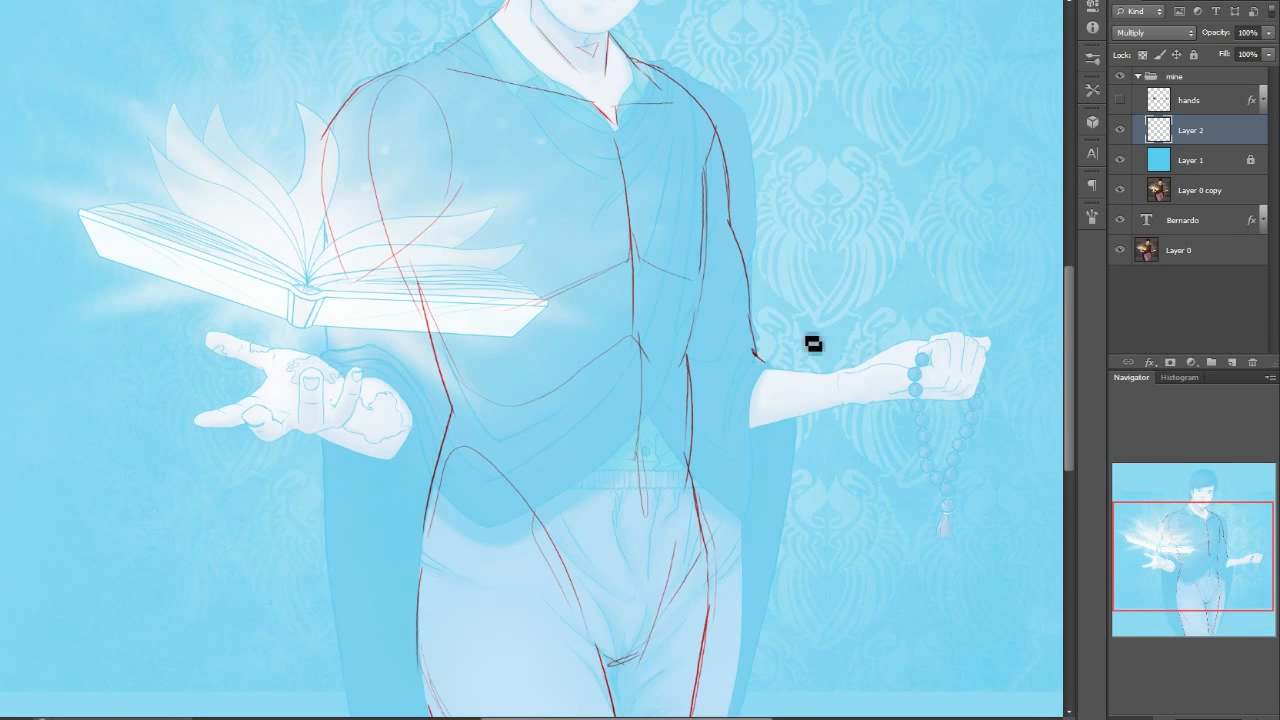
left_click_drag(692, 357, 828, 372)
left_click_drag(704, 442, 800, 418)
key("ctrl+z")
left_click_drag(858, 366, 853, 406)
mouse_move(666, 456)
left_mouse_down()
mouse_move(834, 405)
mouse_move(685, 433)
mouse_move(675, 462)
mouse_move(870, 422)
mouse_move(709, 459)
mouse_move(672, 452)
left_mouse_up()
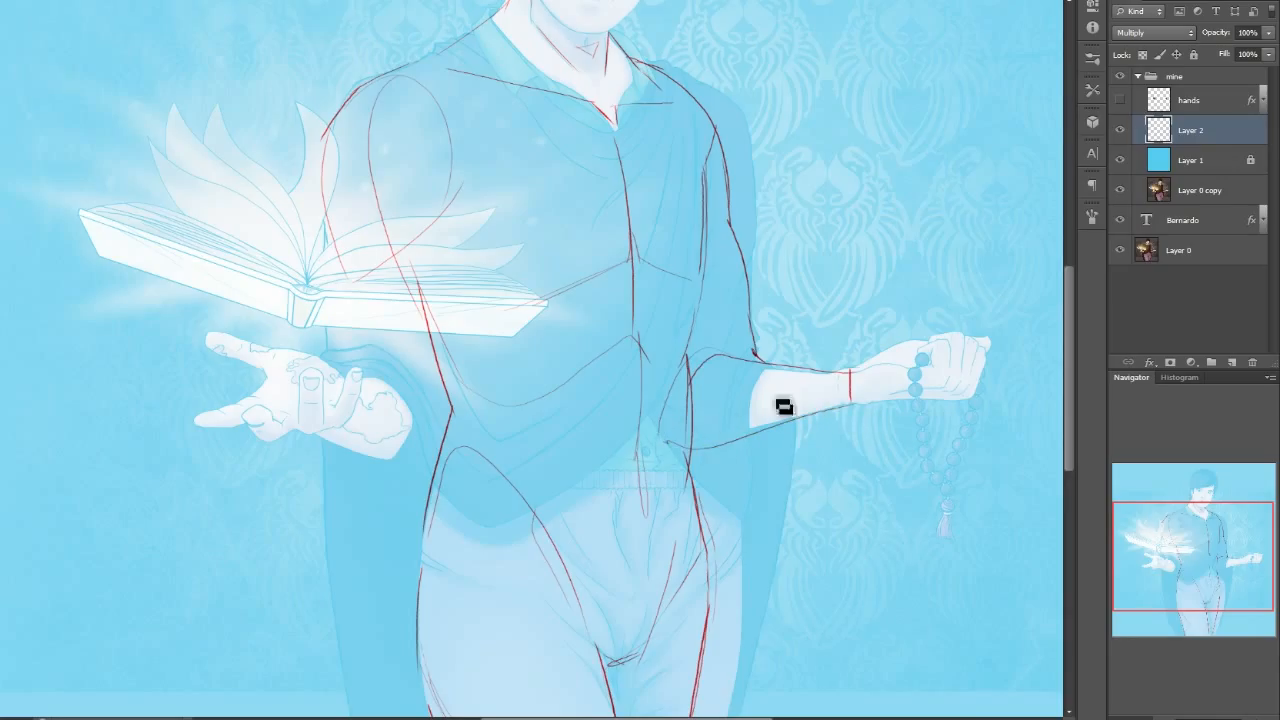
mouse_move(864, 186)
left_mouse_down()
mouse_move(828, 249)
mouse_move(912, 272)
mouse_move(849, 293)
mouse_move(857, 309)
mouse_move(882, 328)
mouse_move(973, 313)
left_mouse_up()
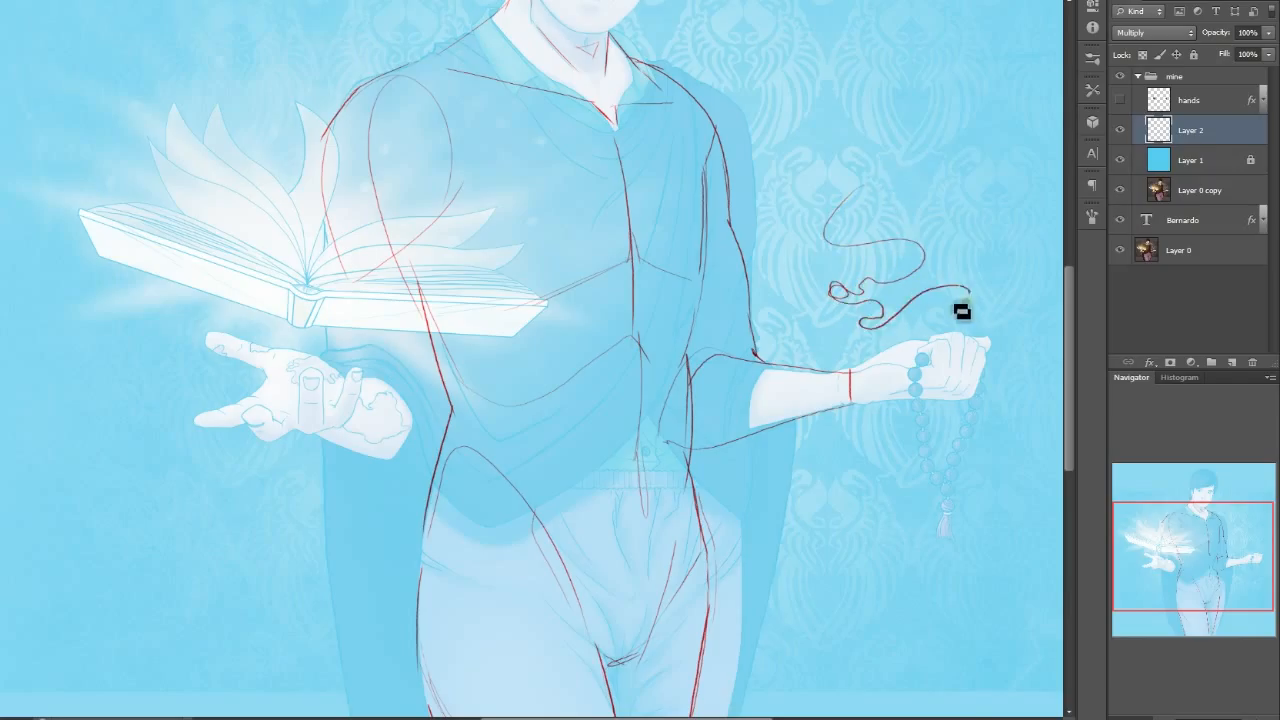
key("ctrl+z")
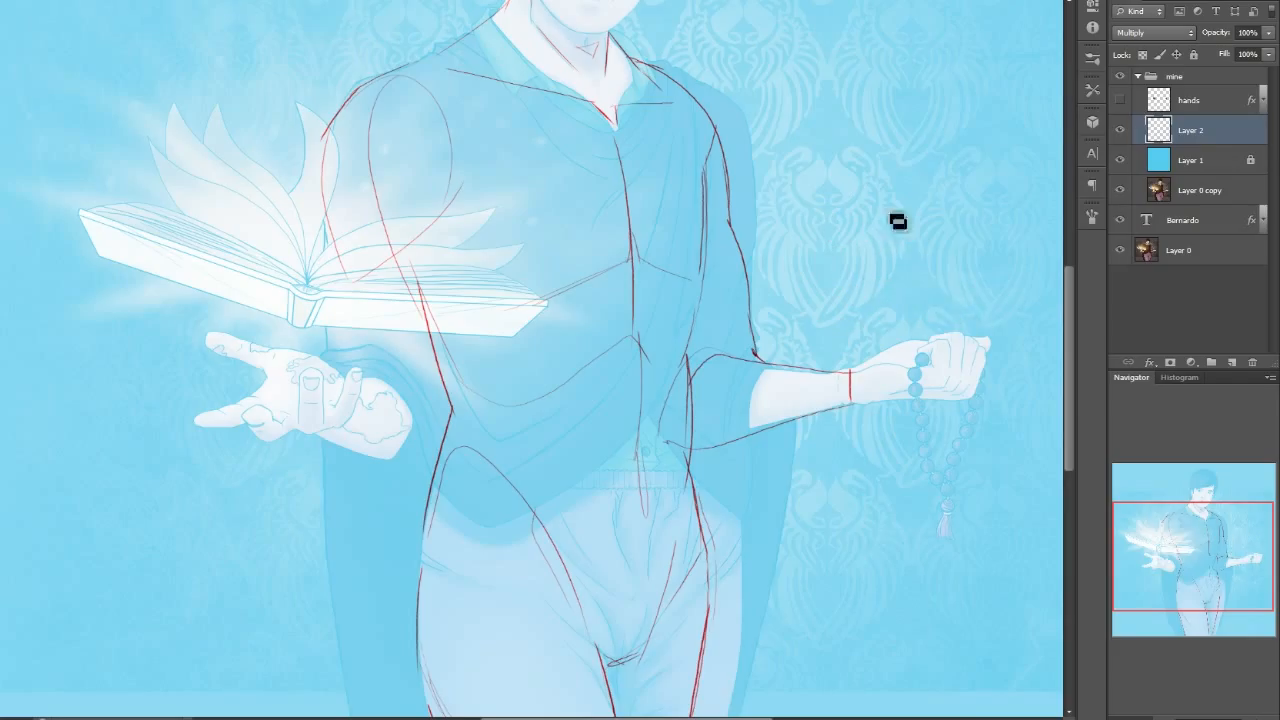
mouse_move(880, 100)
left_mouse_down()
mouse_move(880, 180)
mouse_move(854, 175)
mouse_move(862, 193)
mouse_move(838, 212)
left_mouse_up()
key("ctrl+z")
- Sketch the book-side arm's outer and inner contours down to the elbow, with the sleeve curve and forearm underside
left_click_drag(324, 256, 324, 224)
mouse_move(330, 270)
left_mouse_down()
mouse_move(334, 366)
mouse_move(363, 340)
mouse_move(403, 366)
mouse_move(425, 410)
left_mouse_up()
mouse_move(446, 214)
left_mouse_down()
mouse_move(430, 245)
mouse_move(428, 320)
left_mouse_up()
left_click_drag(432, 232, 437, 410)
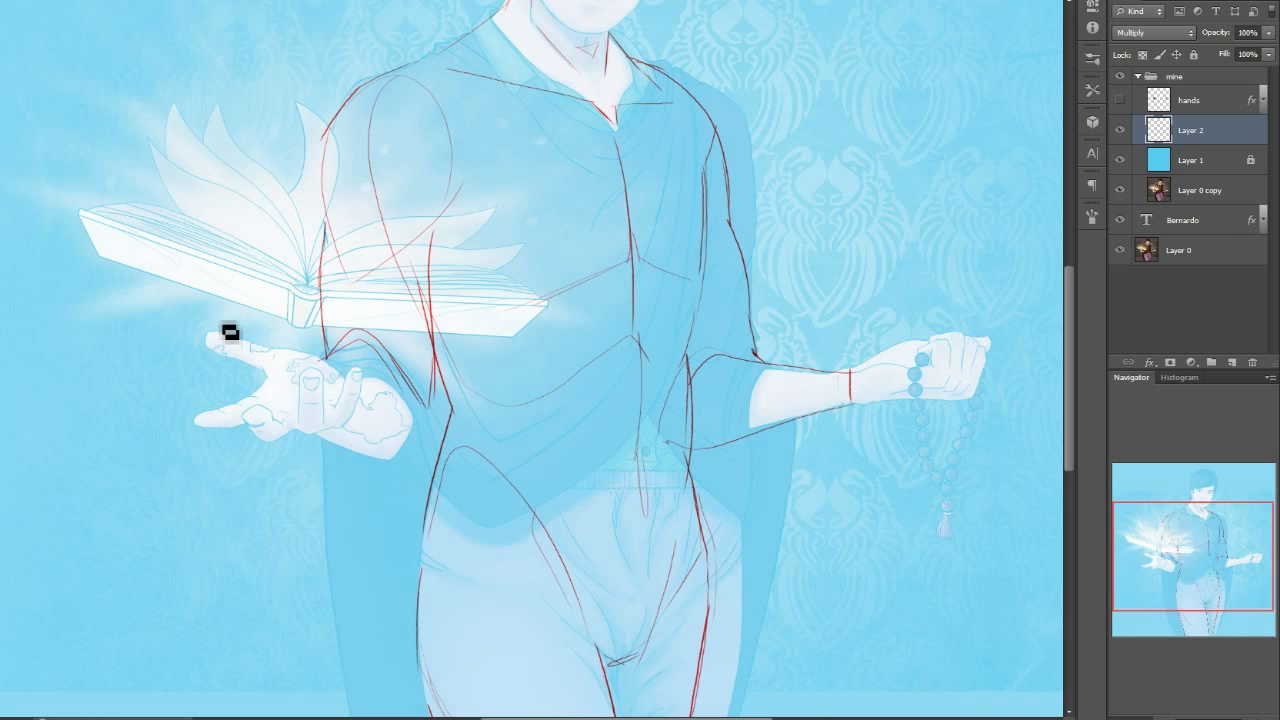
mouse_move(307, 433)
left_mouse_down()
mouse_move(380, 465)
mouse_move(428, 412)
left_mouse_up()
- Strengthen the outer contour of the bead-side upper arm down to the elbow
left_click_drag(1207, 556, 1209, 552)
left_click_drag(720, 254, 742, 375)
left_click_drag(726, 266, 742, 392)
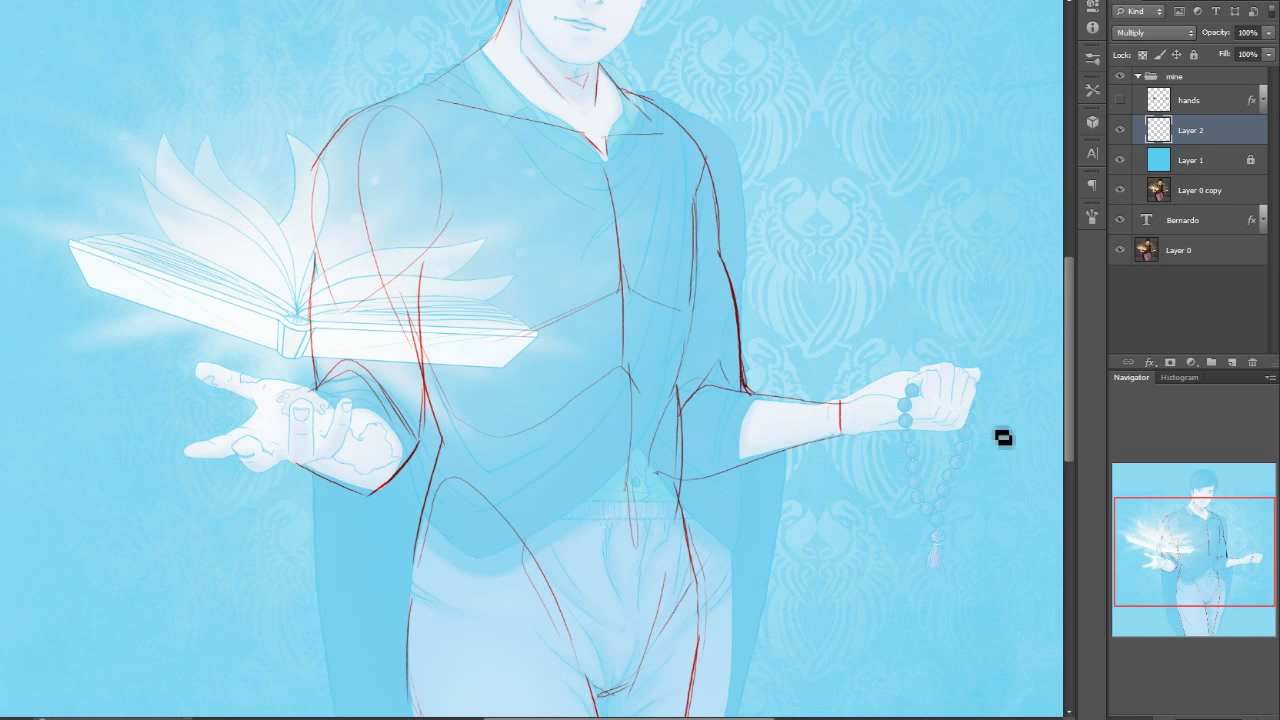
- Sketch the hanging loop of the prayer beads below the fist, ending in a small knot and tassel
left_click_drag(1240, 560, 1240, 582)
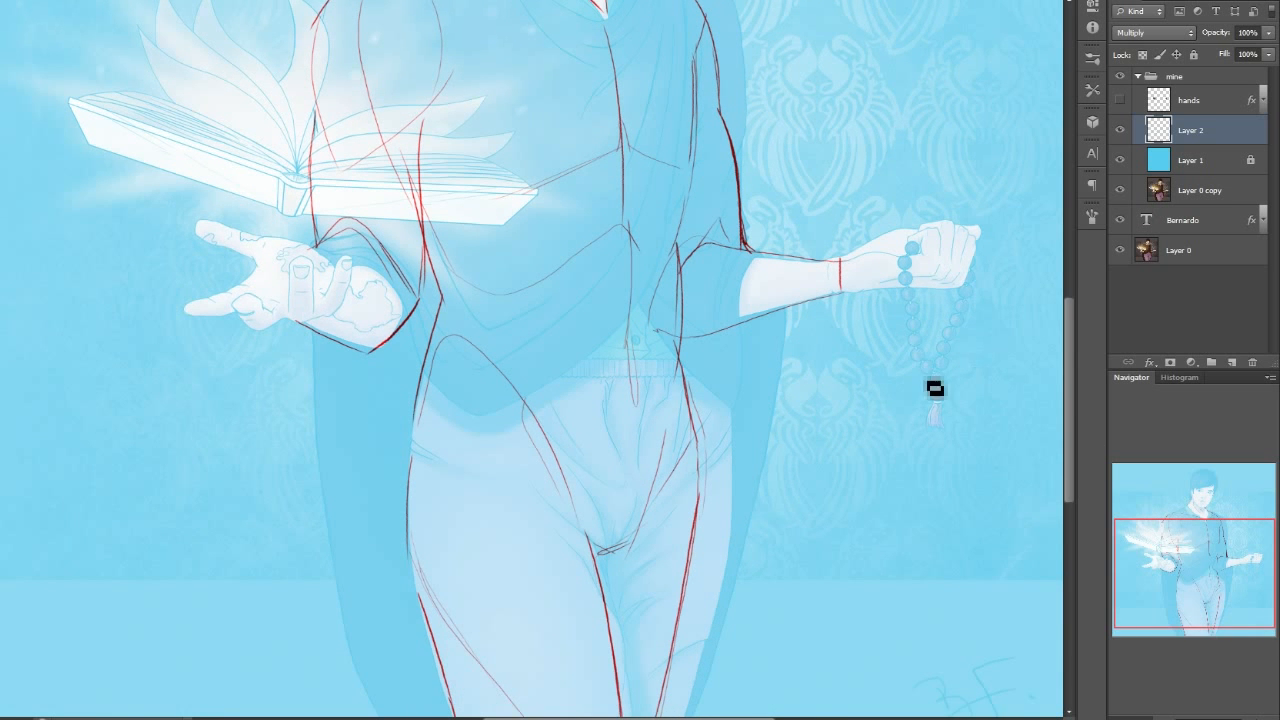
mouse_move(936, 398)
left_mouse_down()
mouse_move(967, 286)
mouse_move(1023, 186)
mouse_move(932, 274)
mouse_move(936, 256)
mouse_move(921, 257)
mouse_move(910, 297)
mouse_move(937, 392)
left_mouse_up()
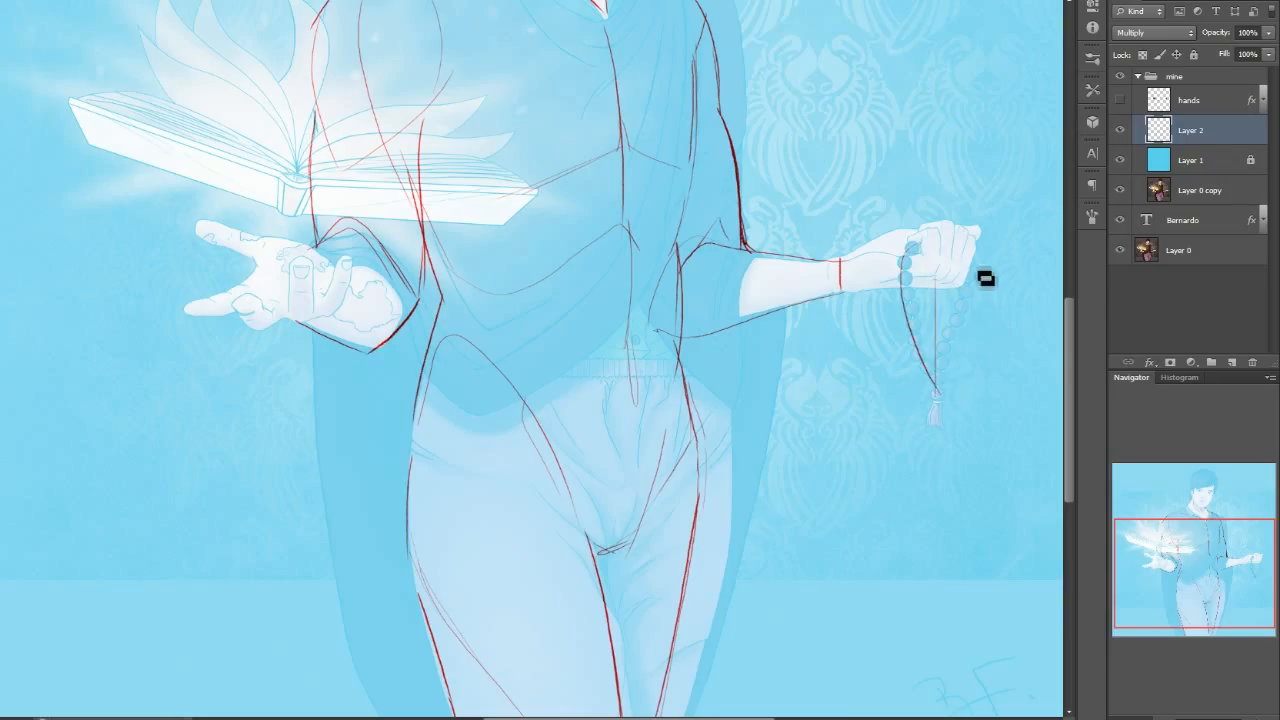
mouse_move(952, 252)
left_mouse_down()
mouse_move(980, 290)
mouse_move(964, 330)
left_mouse_up()
key("ctrl+z")
mouse_move(928, 247)
left_mouse_down()
mouse_move(967, 341)
mouse_move(936, 387)
left_mouse_up()
key("ctrl+z")
left_click_drag(931, 242, 949, 392)
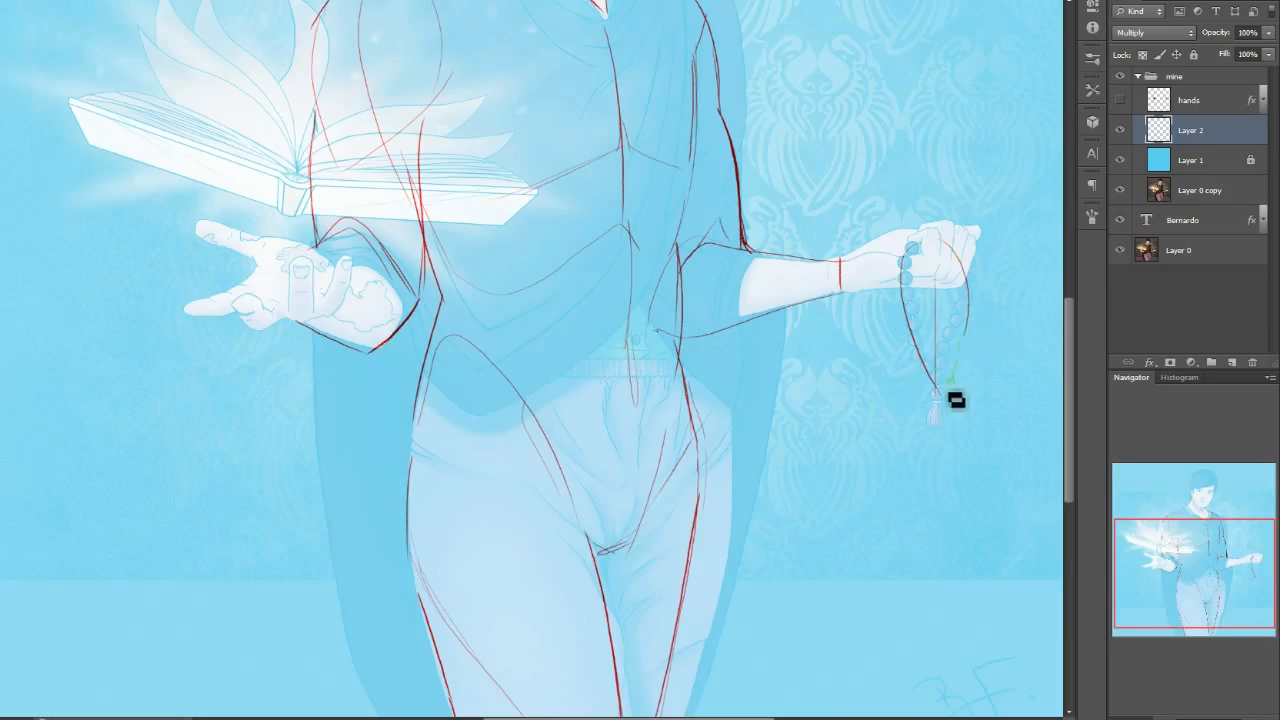
mouse_move(941, 250)
left_mouse_down()
mouse_move(973, 289)
mouse_move(943, 388)
left_mouse_up()
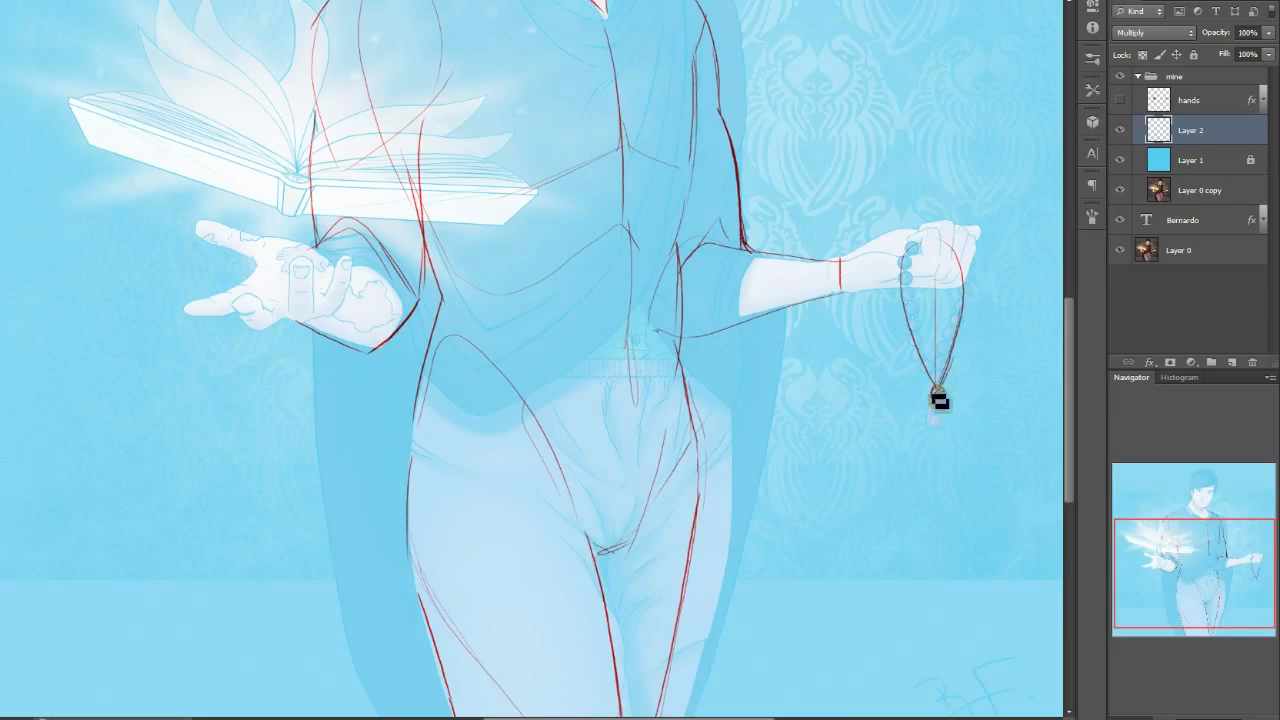
left_click_drag(936, 401, 936, 432)
left_click_drag(1187, 581, 1187, 589)
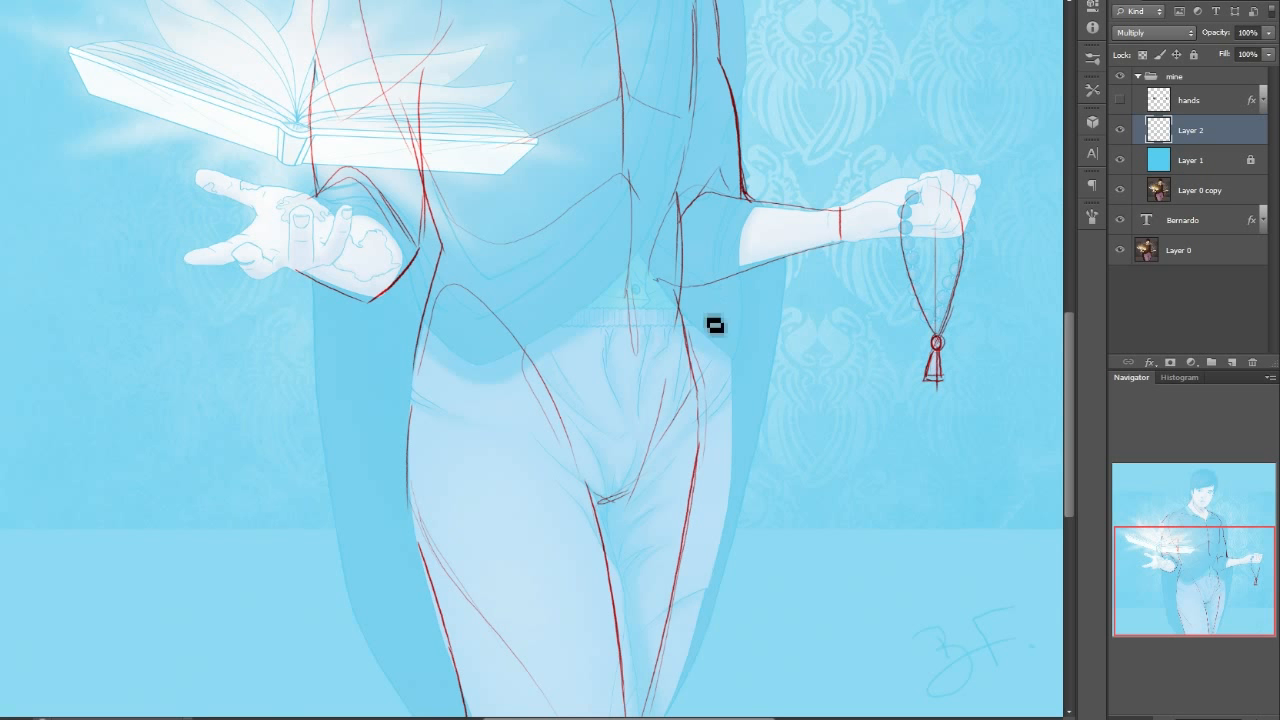
mouse_move(1197, 592)
left_mouse_down()
mouse_move(1187, 539)
mouse_move(1182, 582)
left_mouse_up()
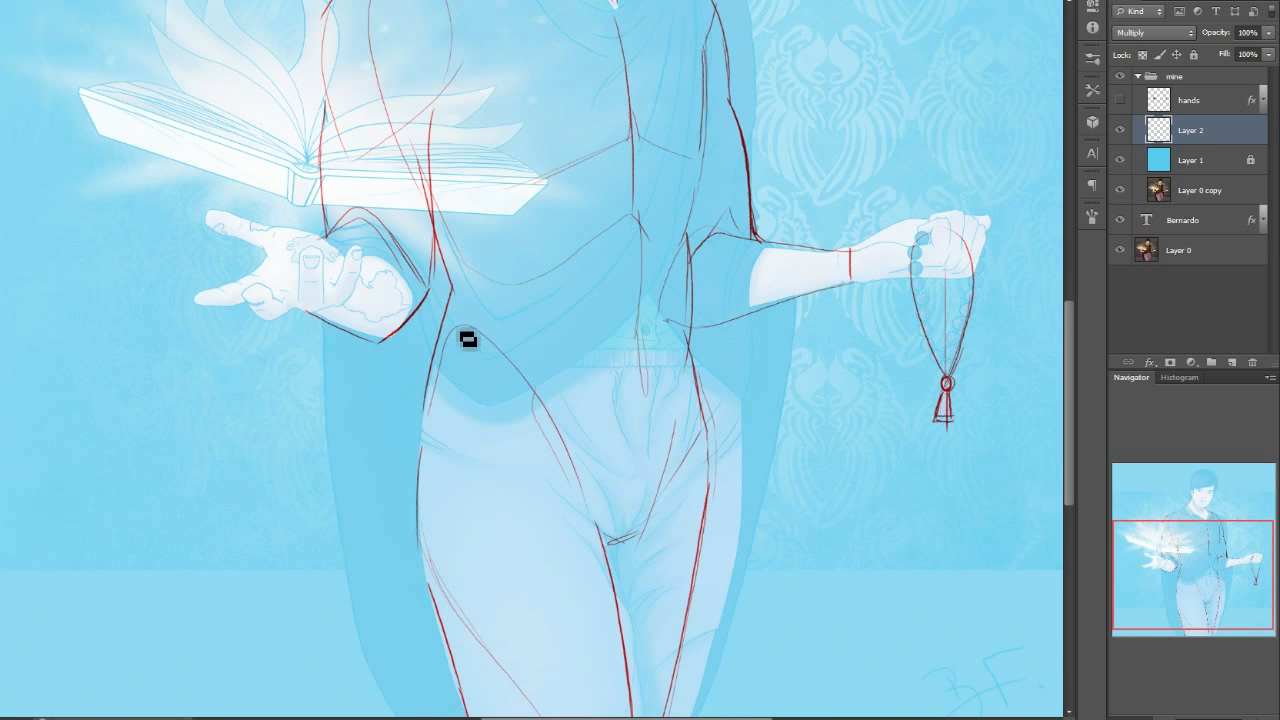
left_click_drag(1225, 540, 1216, 505)
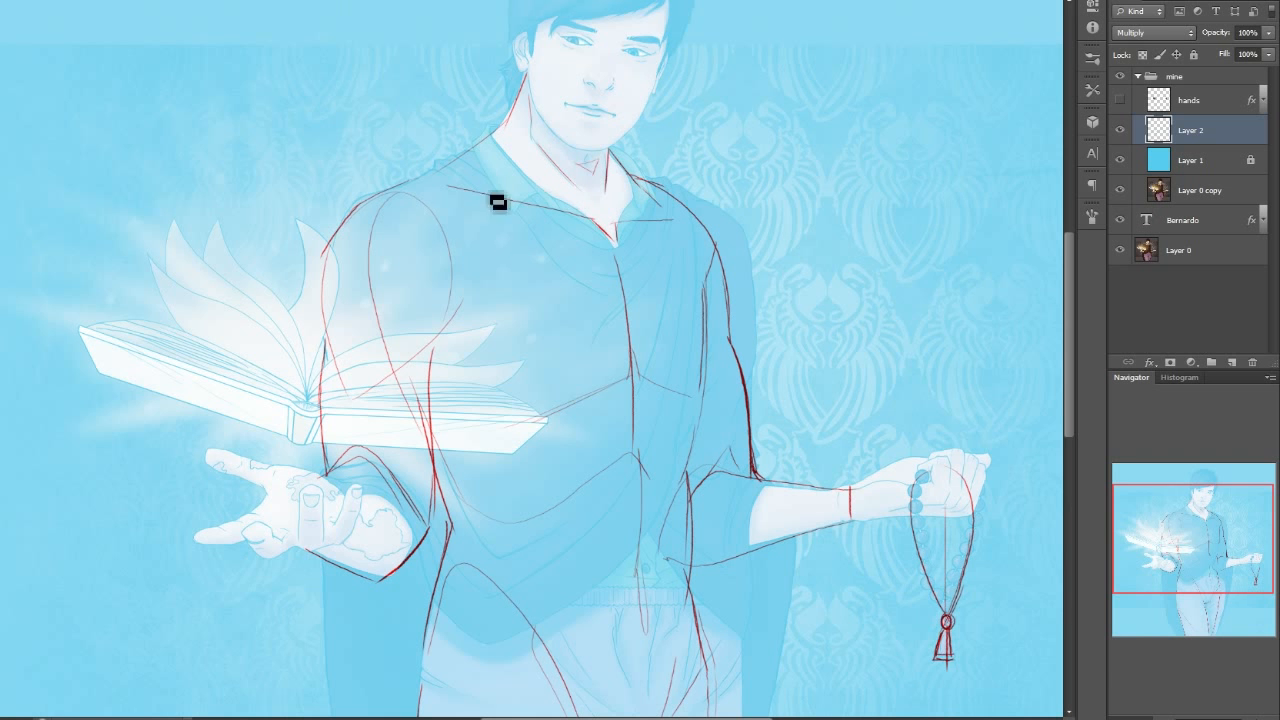
left_click_drag(370, 182, 779, 218)
left_click_drag(1157, 507, 1150, 538)
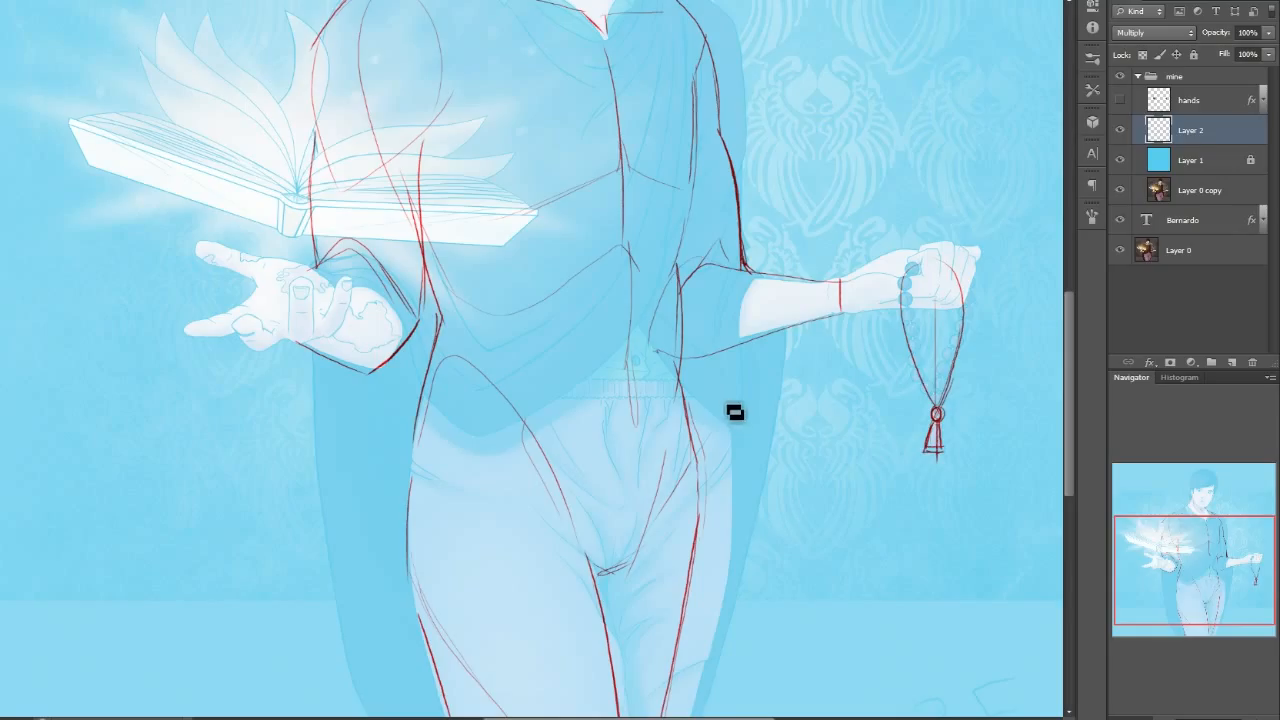
left_click_drag(694, 266, 731, 539)
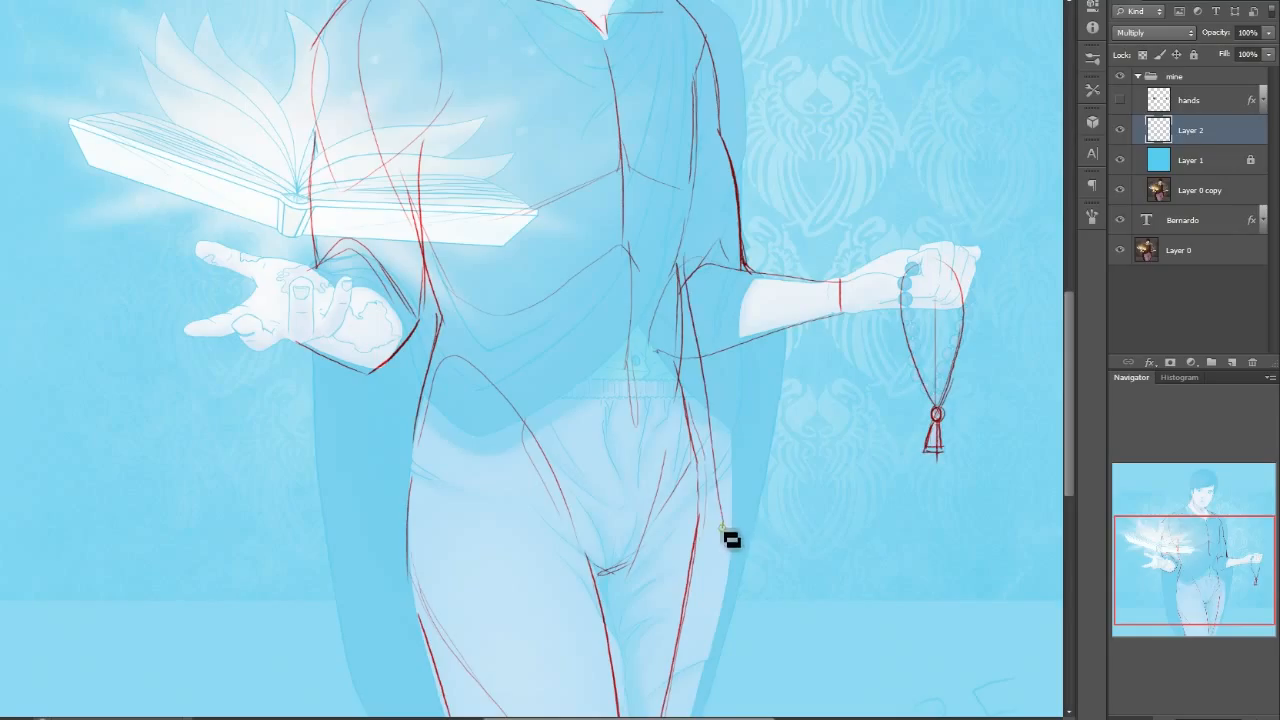
key("ctrl+z")
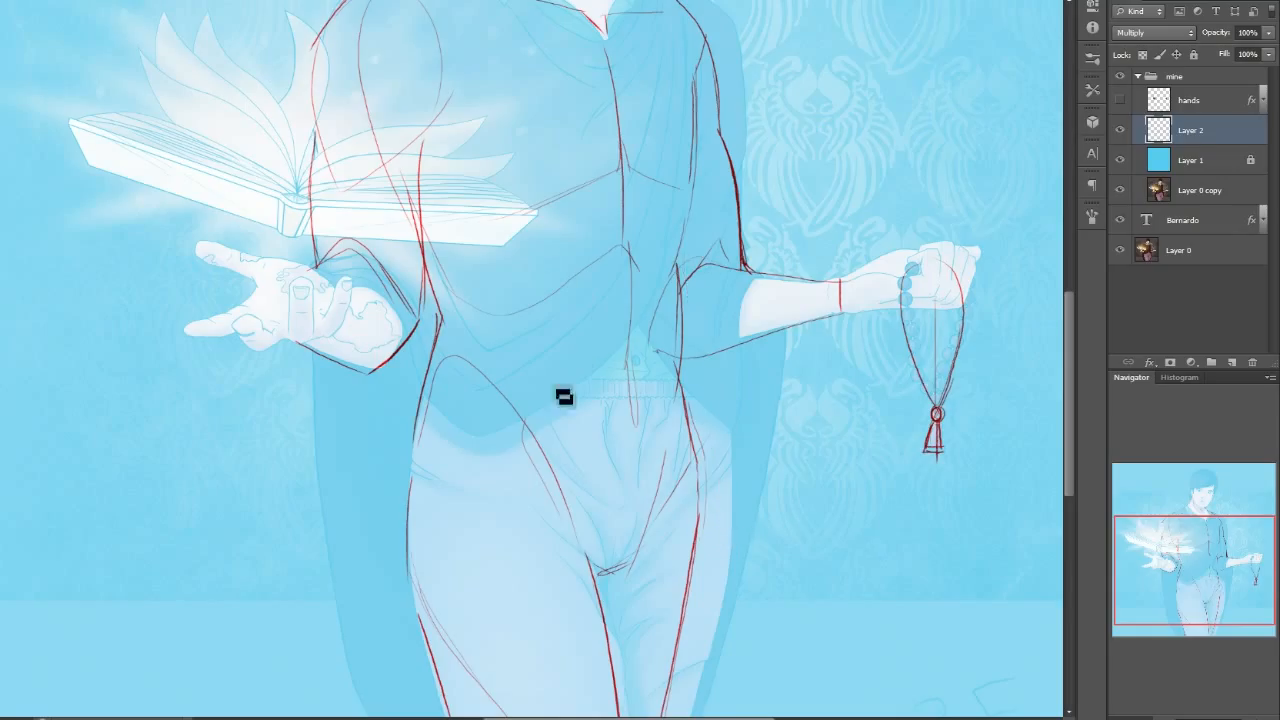
- Sketch the trouser waistband as two slightly curved lines across the hips
left_click_drag(447, 357, 671, 385)
left_click_drag(480, 368, 703, 380)
left_click_drag(620, 386, 693, 386)
left_click_drag(544, 400, 698, 398)
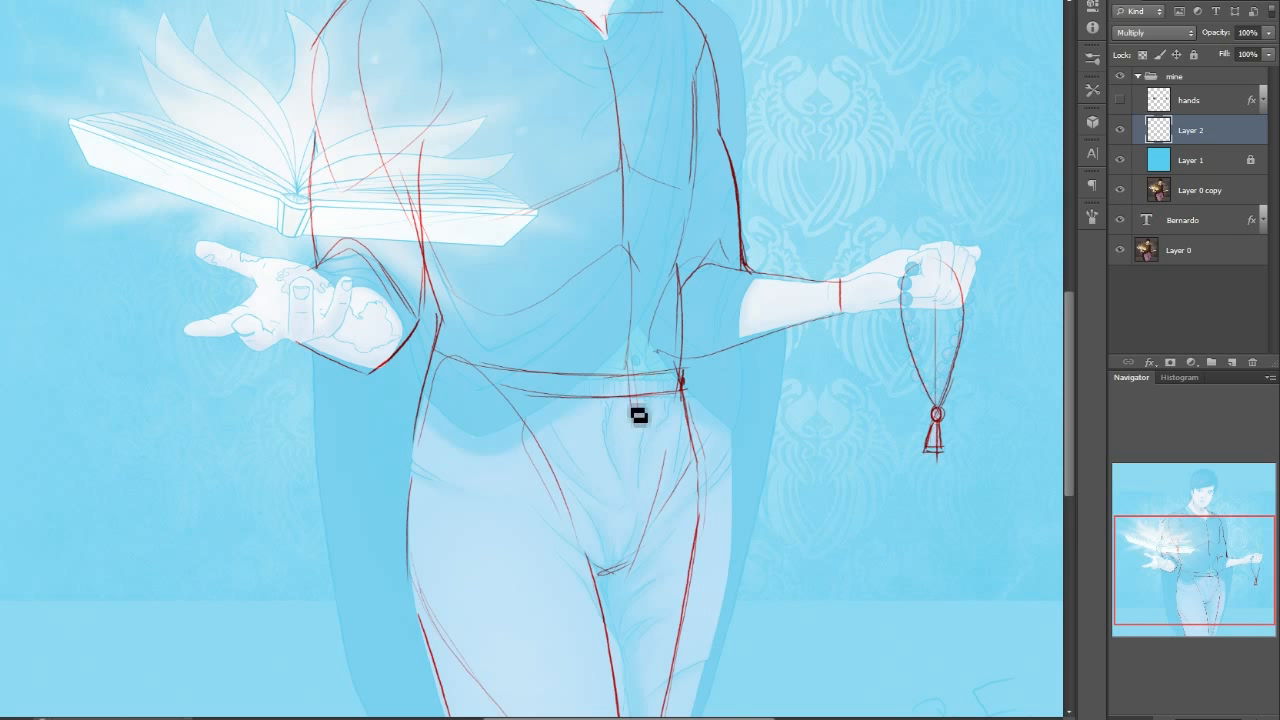
- Check the original artwork and sketch the trouser folds below the waistband and around the crotch
left_click(1119, 78)
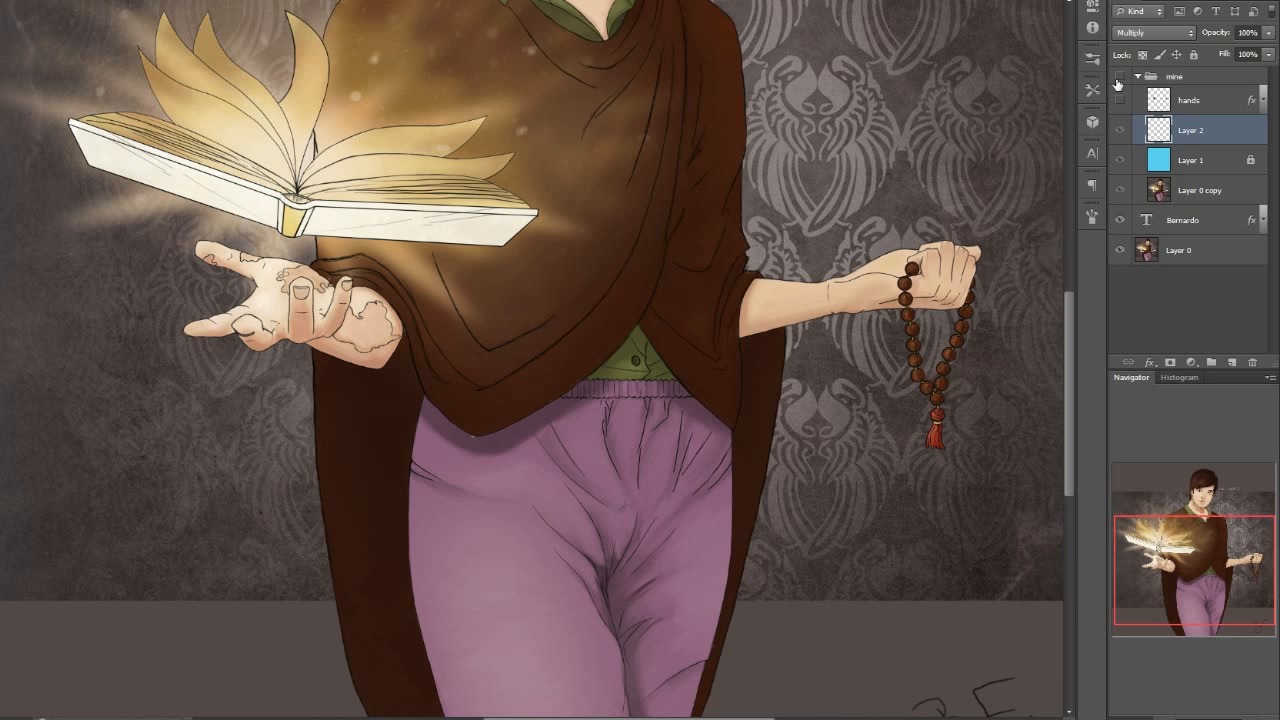
left_click(1119, 78)
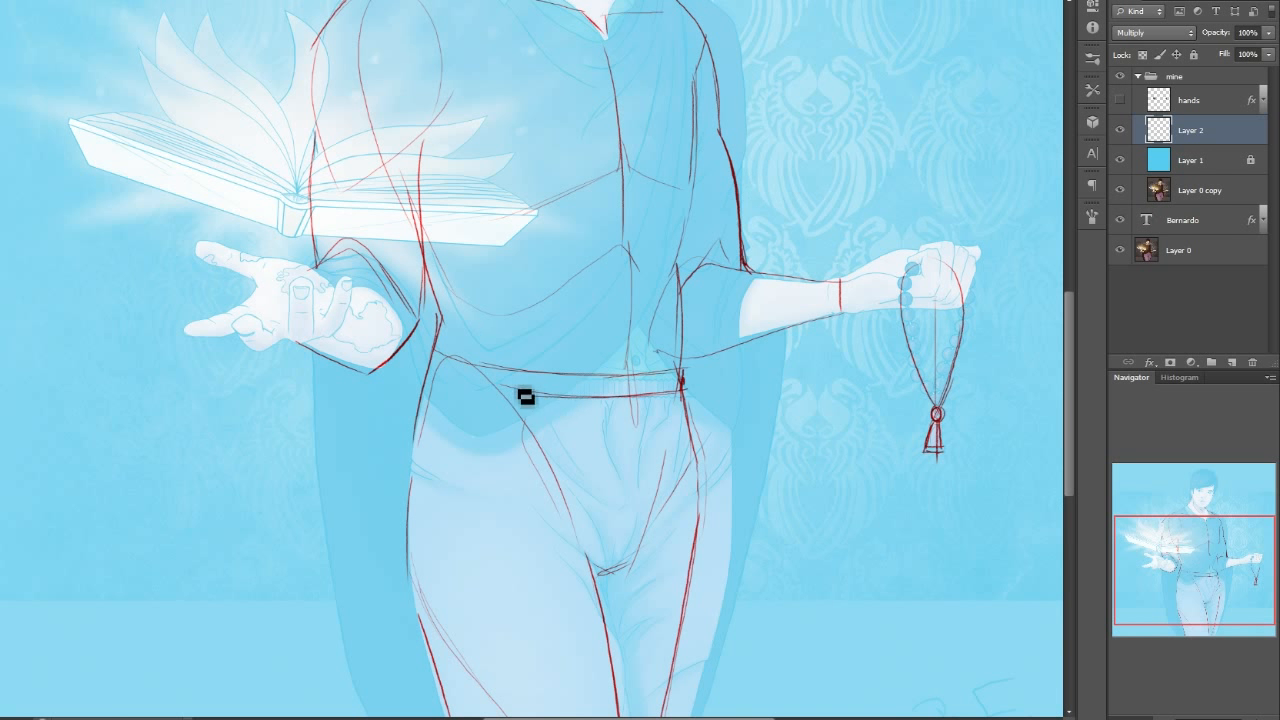
left_click_drag(596, 398, 583, 413)
mouse_move(588, 475)
left_mouse_down()
mouse_move(649, 426)
mouse_move(620, 514)
mouse_move(649, 409)
mouse_move(677, 464)
left_mouse_up()
mouse_move(602, 577)
left_mouse_down()
mouse_move(677, 528)
mouse_move(681, 558)
mouse_move(594, 578)
mouse_move(655, 600)
left_mouse_up()
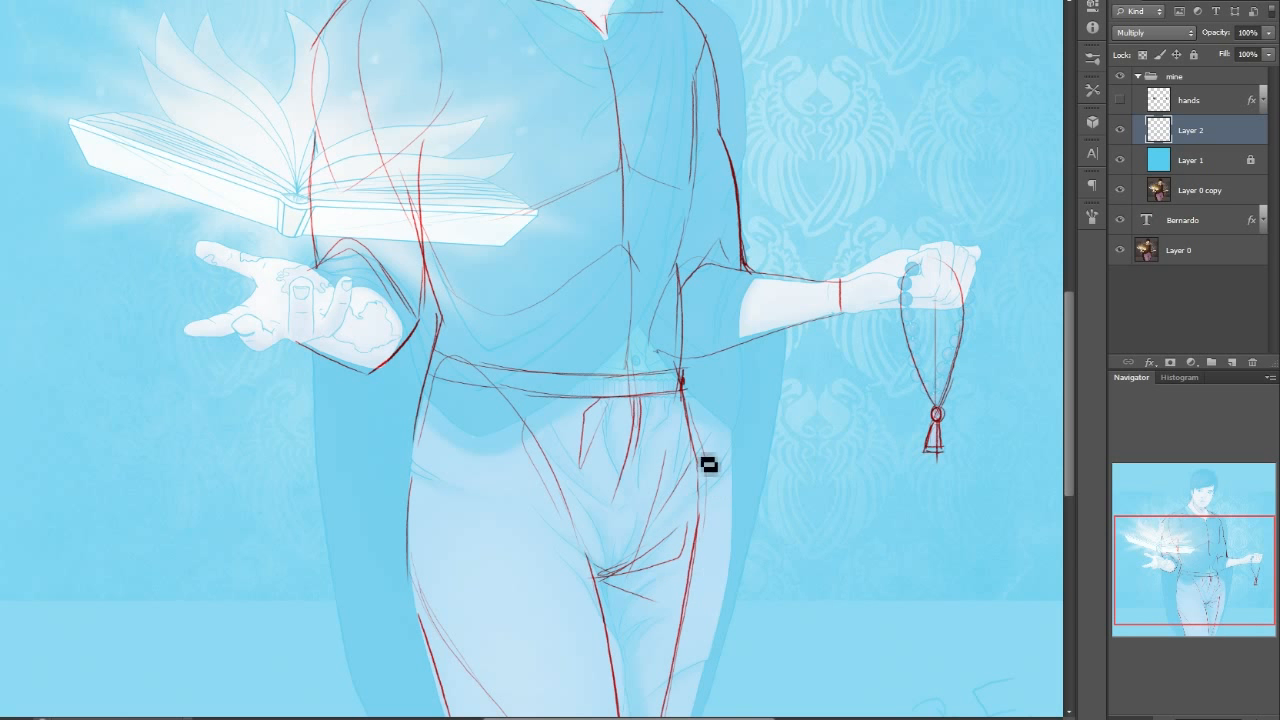
- Check the original artwork's upper body and sketch the shirt collar around the neck down to the neckline
left_click_drag(1193, 563, 1191, 515)
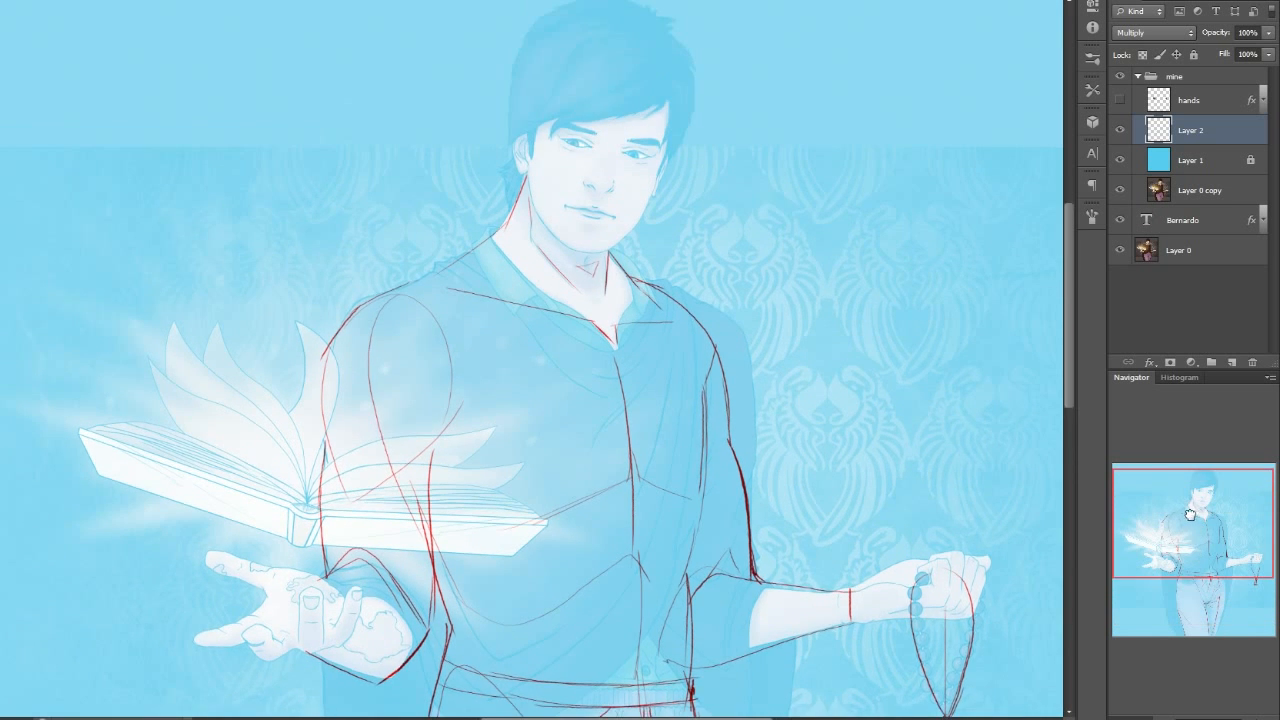
left_click(1121, 76)
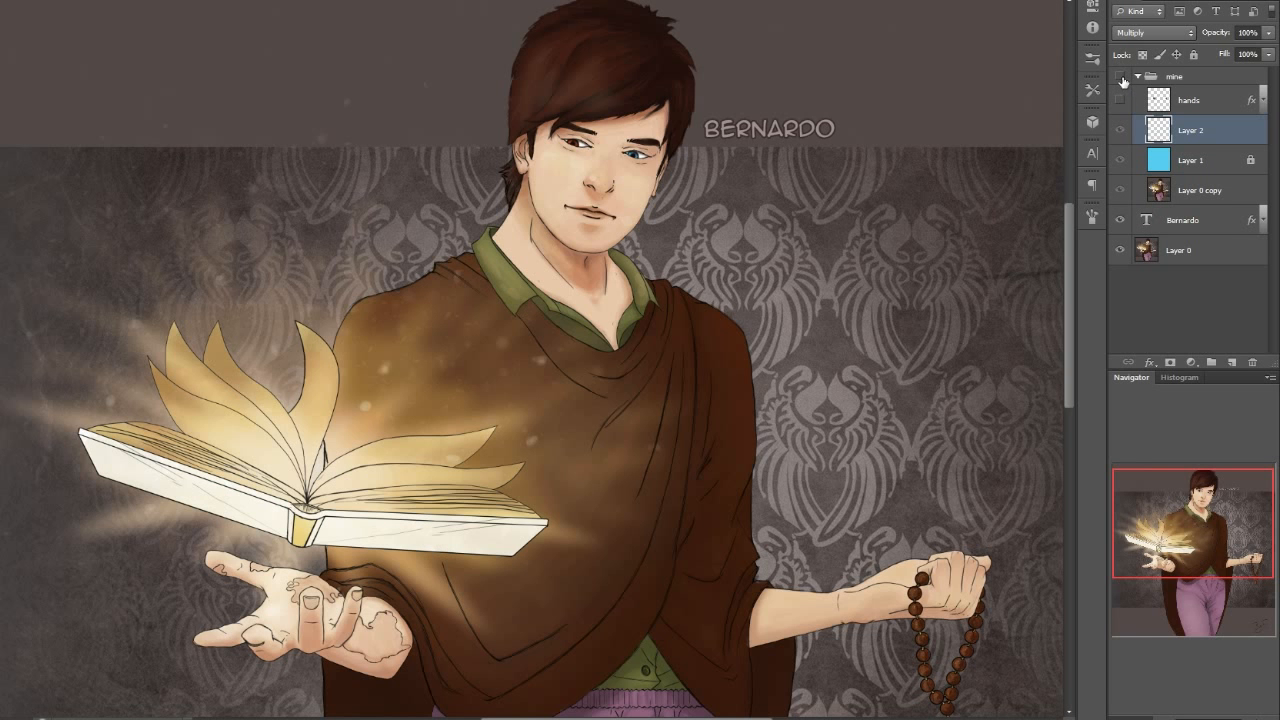
left_click(1123, 77)
left_click_drag(1208, 528, 1185, 533)
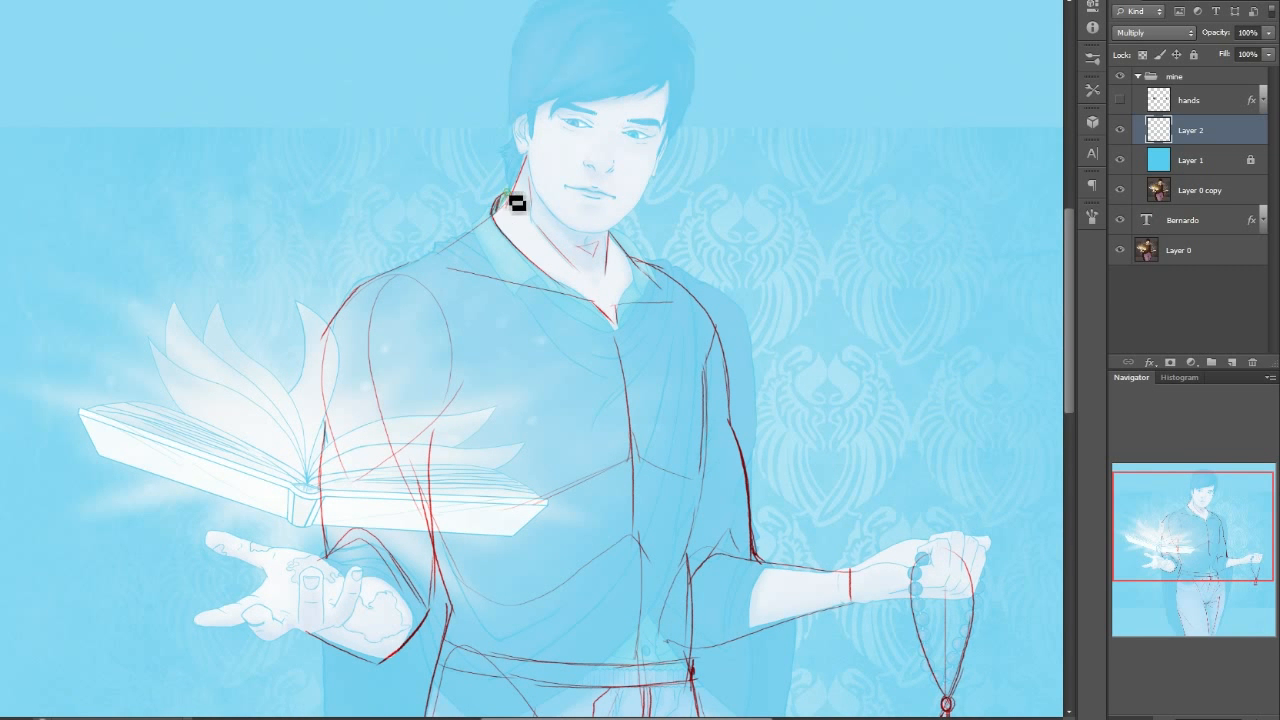
mouse_move(505, 205)
left_mouse_down()
mouse_move(479, 239)
mouse_move(518, 304)
left_mouse_up()
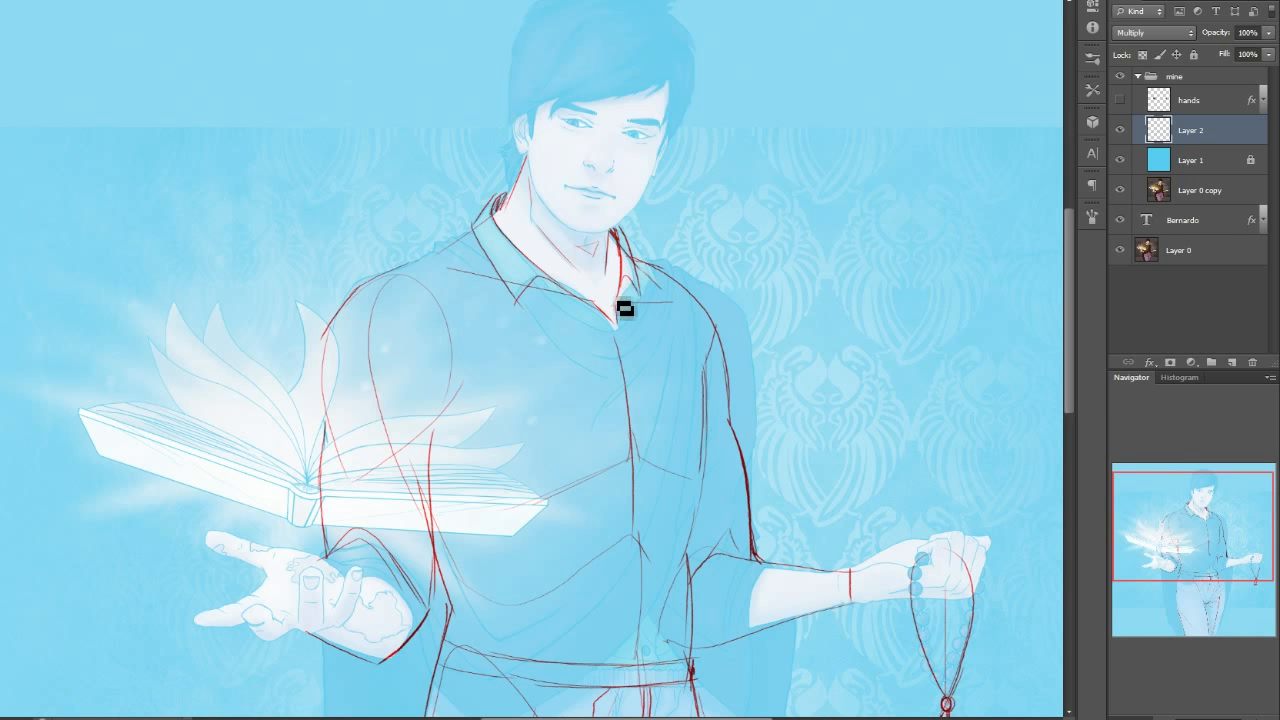
- Sketch the open hand below the floating book, outlining the thumb, palm and fingers in red
left_click_drag(1200, 527, 1168, 585)
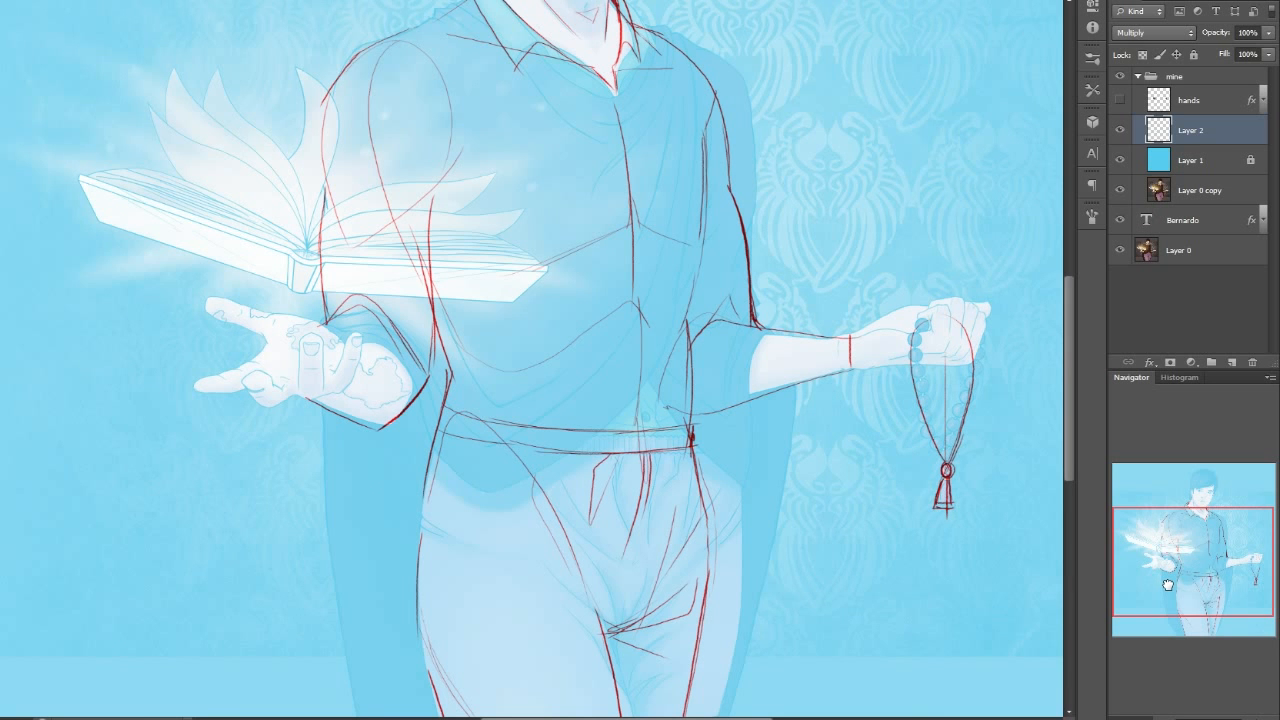
left_click_drag(1168, 585, 1168, 583)
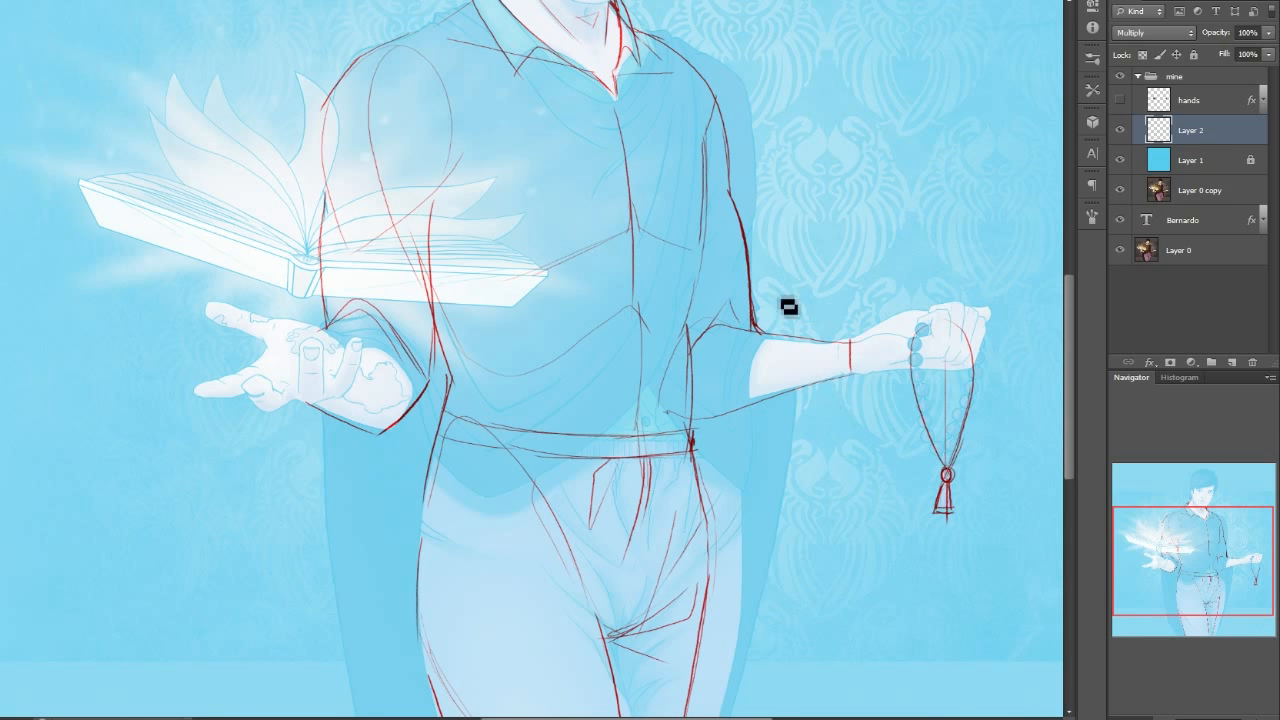
mouse_move(264, 324)
left_mouse_down()
mouse_move(320, 335)
mouse_move(354, 361)
left_mouse_up()
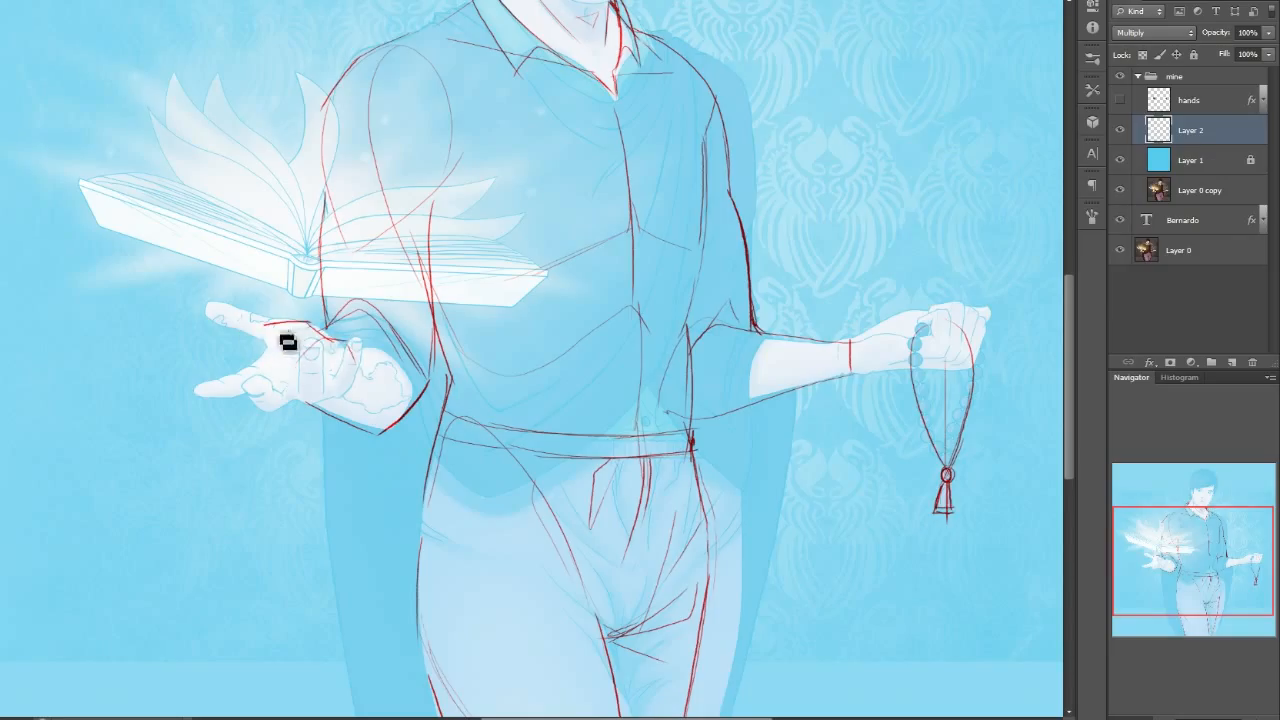
mouse_move(242, 318)
left_mouse_down()
mouse_move(266, 326)
mouse_move(254, 323)
mouse_move(265, 344)
left_mouse_up()
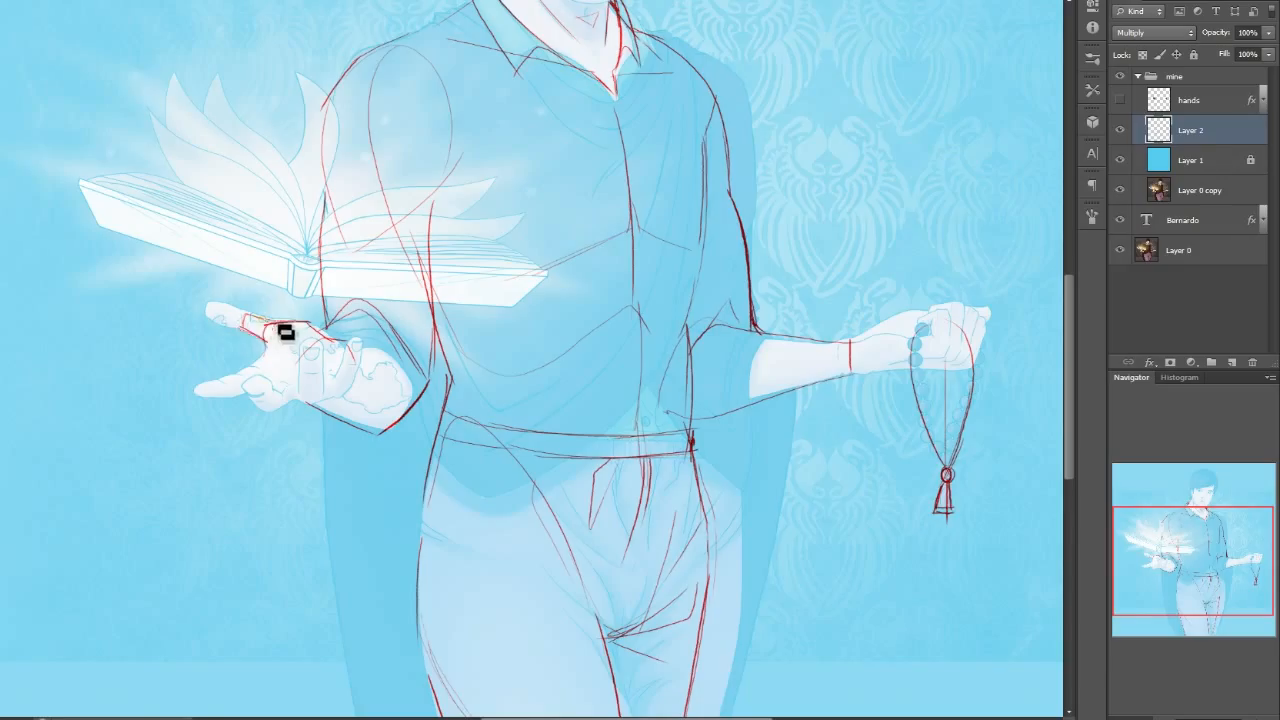
left_click_drag(215, 303, 257, 332)
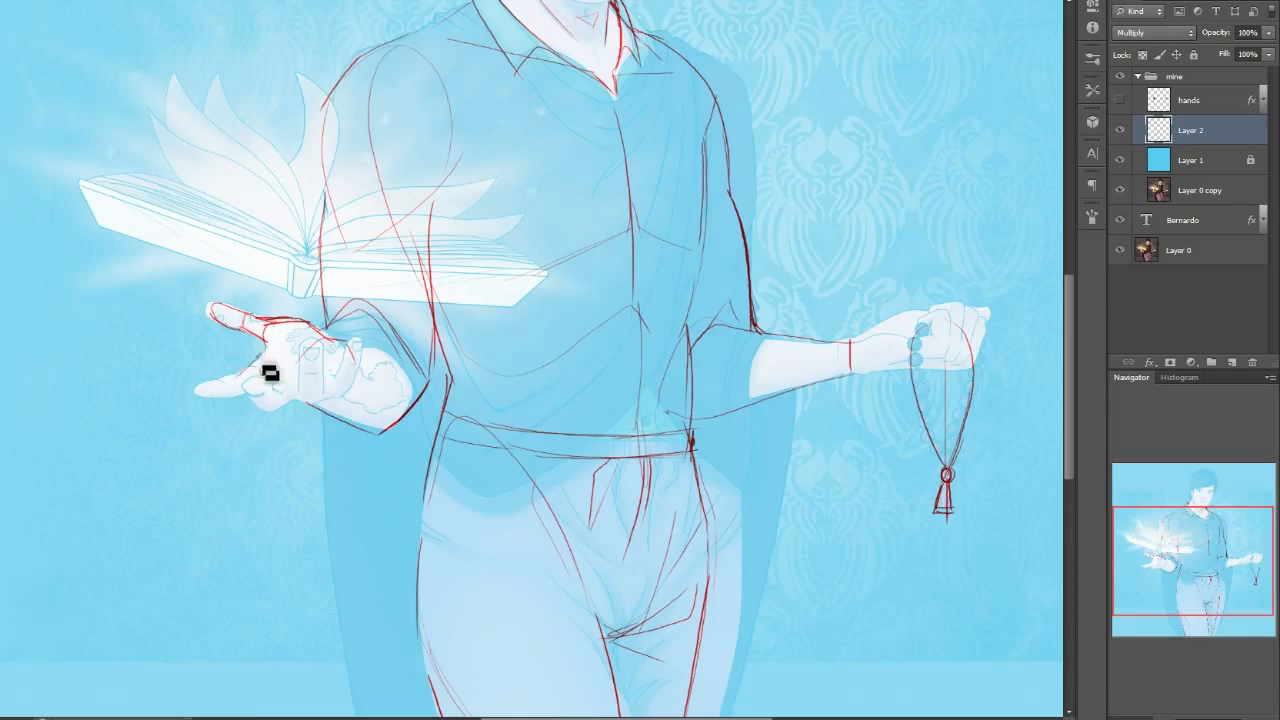
left_click_drag(234, 388, 192, 401)
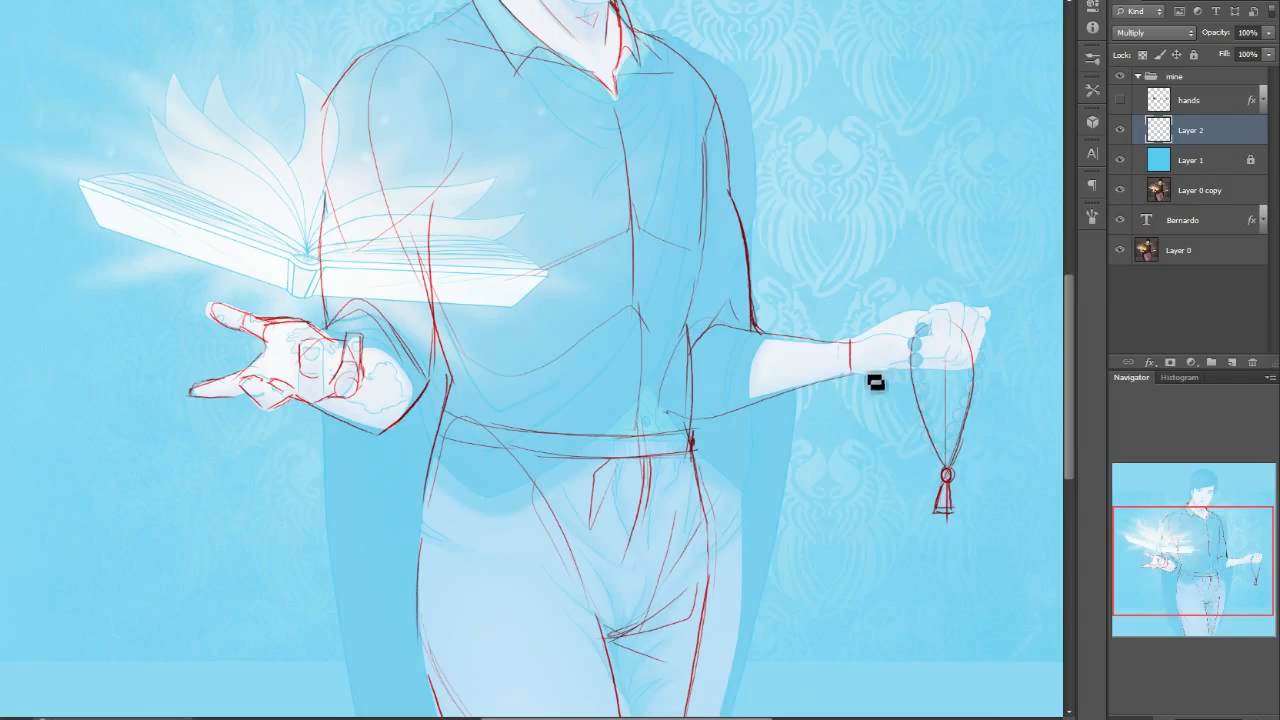
- Sketch the fist holding the prayer beads, from the wrist line to the knuckles and curled fingers
left_click_drag(851, 369, 964, 366)
key("ctrl+z")
left_click_drag(851, 369, 946, 367)
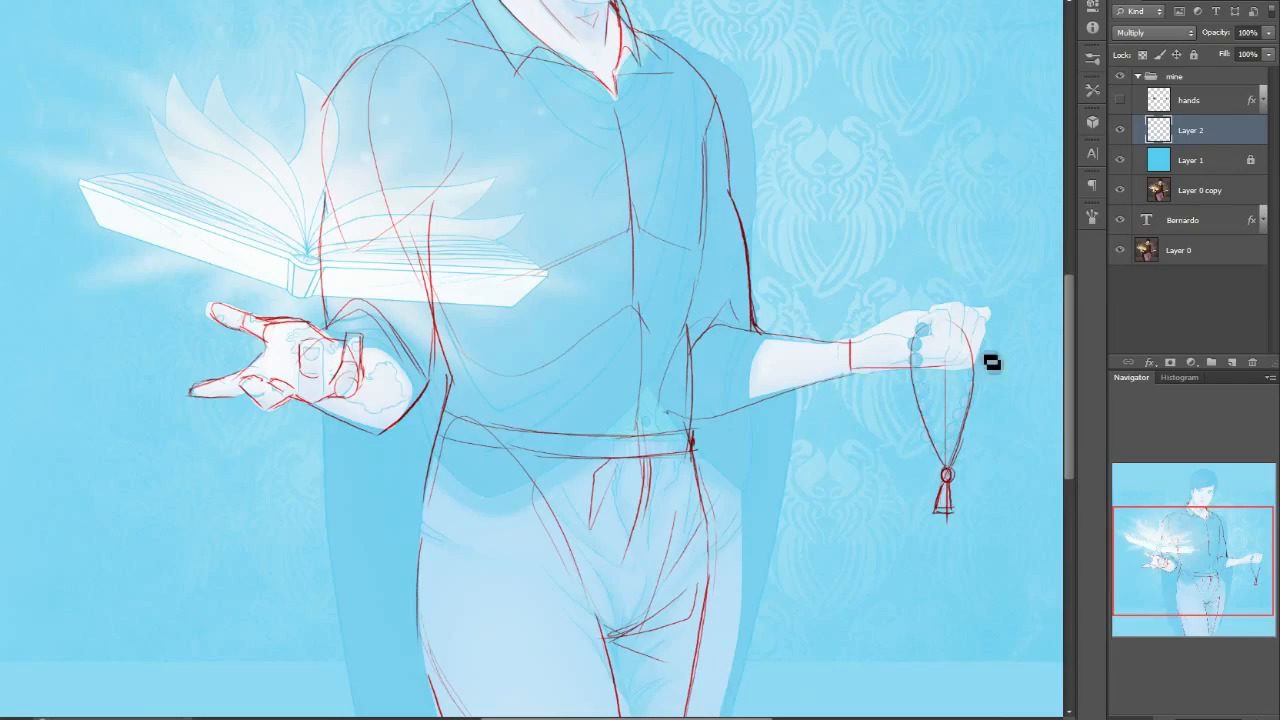
mouse_move(852, 340)
left_mouse_down()
mouse_move(901, 325)
mouse_move(940, 339)
left_mouse_up()
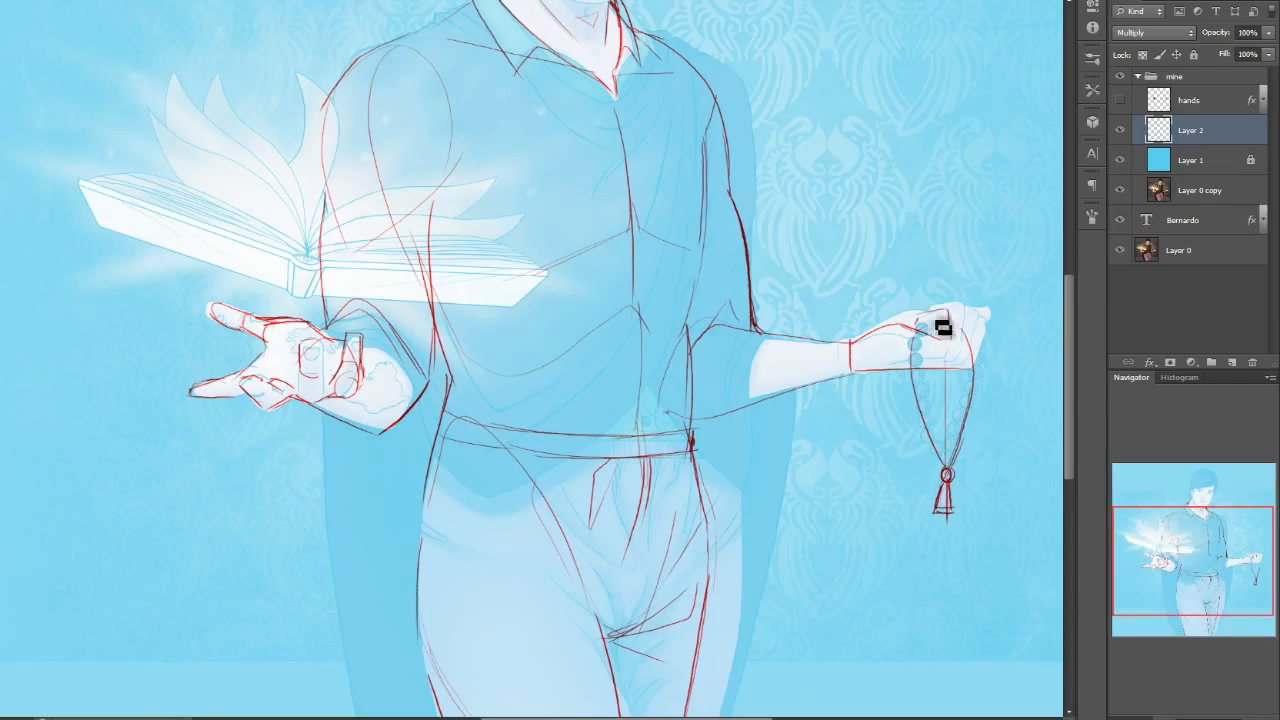
mouse_move(932, 312)
left_mouse_down()
mouse_move(988, 317)
mouse_move(977, 360)
left_mouse_up()
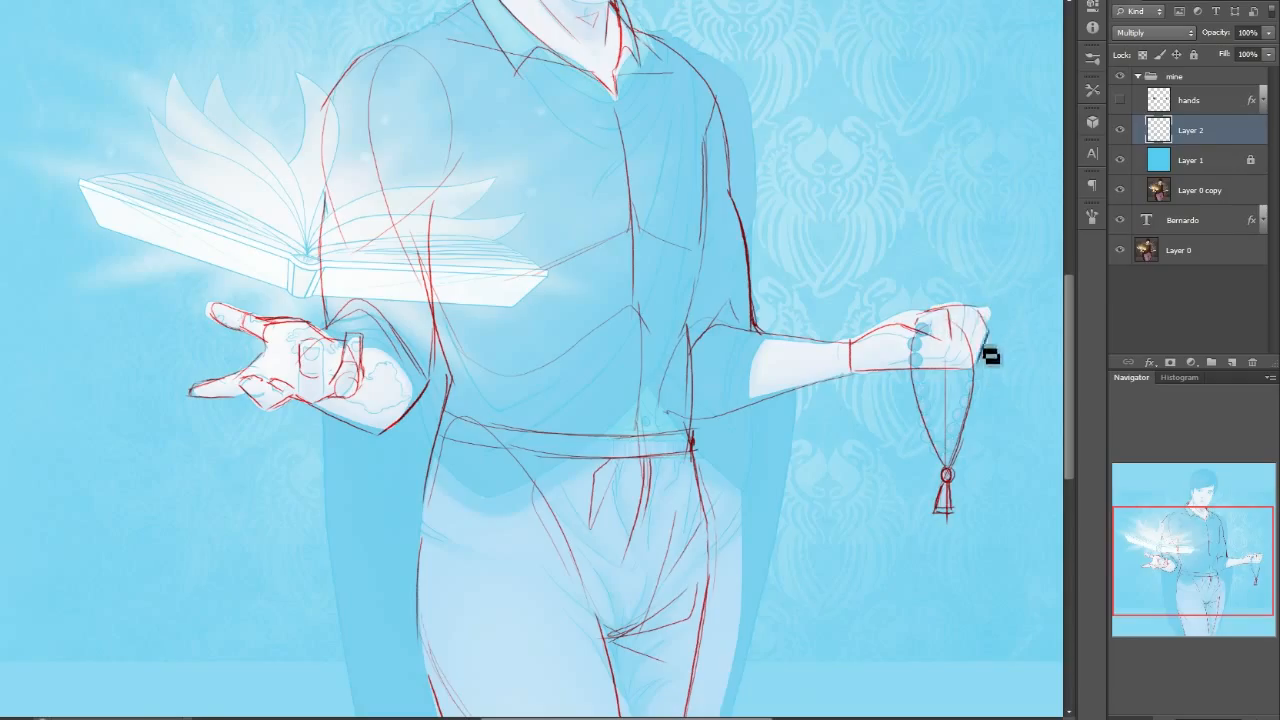
mouse_move(856, 341)
left_mouse_down()
mouse_move(913, 320)
mouse_move(944, 319)
left_mouse_up()
- Show the hands reference layer and change its stroke to 7 px in bright red ff2d34
left_click(1121, 101)
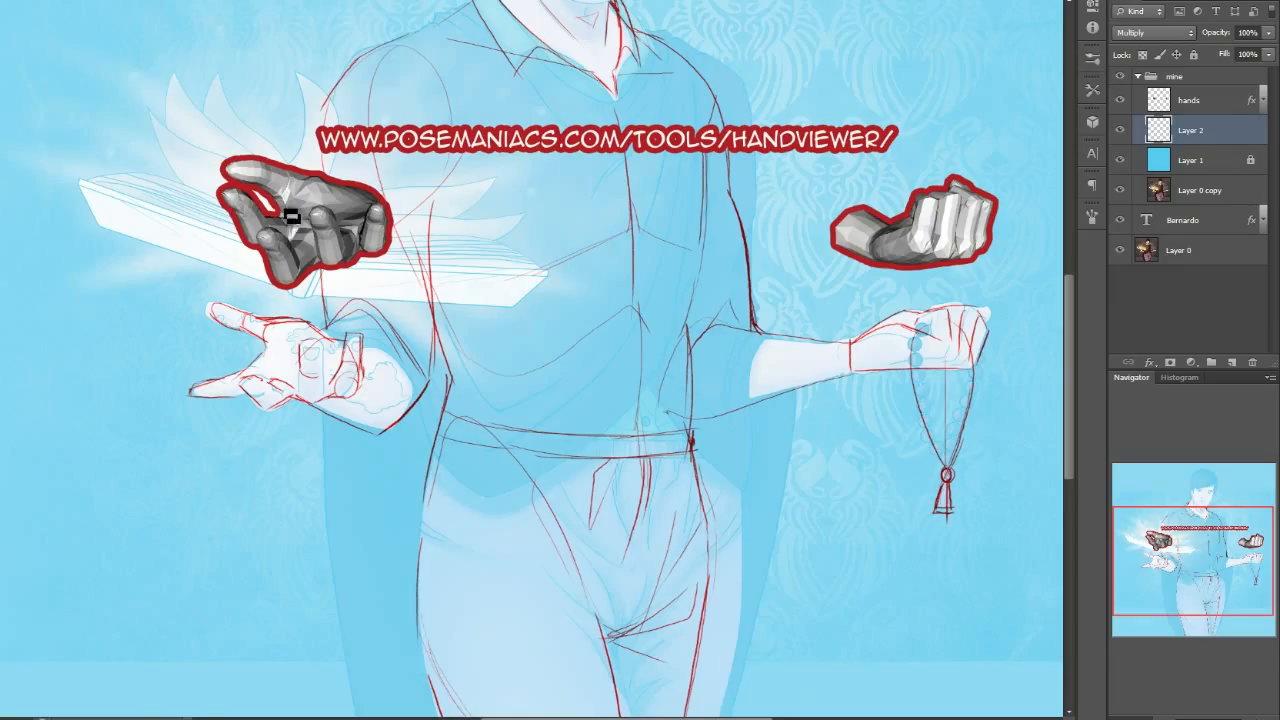
double_click(1215, 102)
left_click(851, 155)
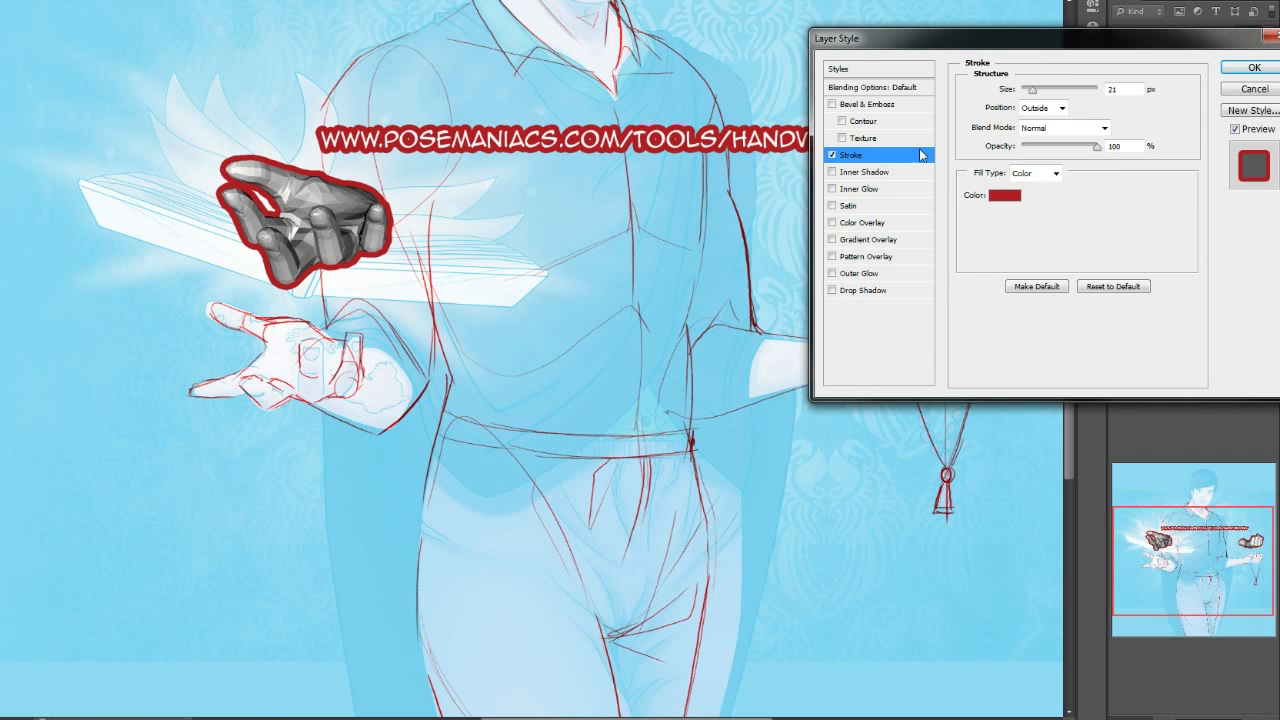
left_click_drag(1032, 90, 1026, 91)
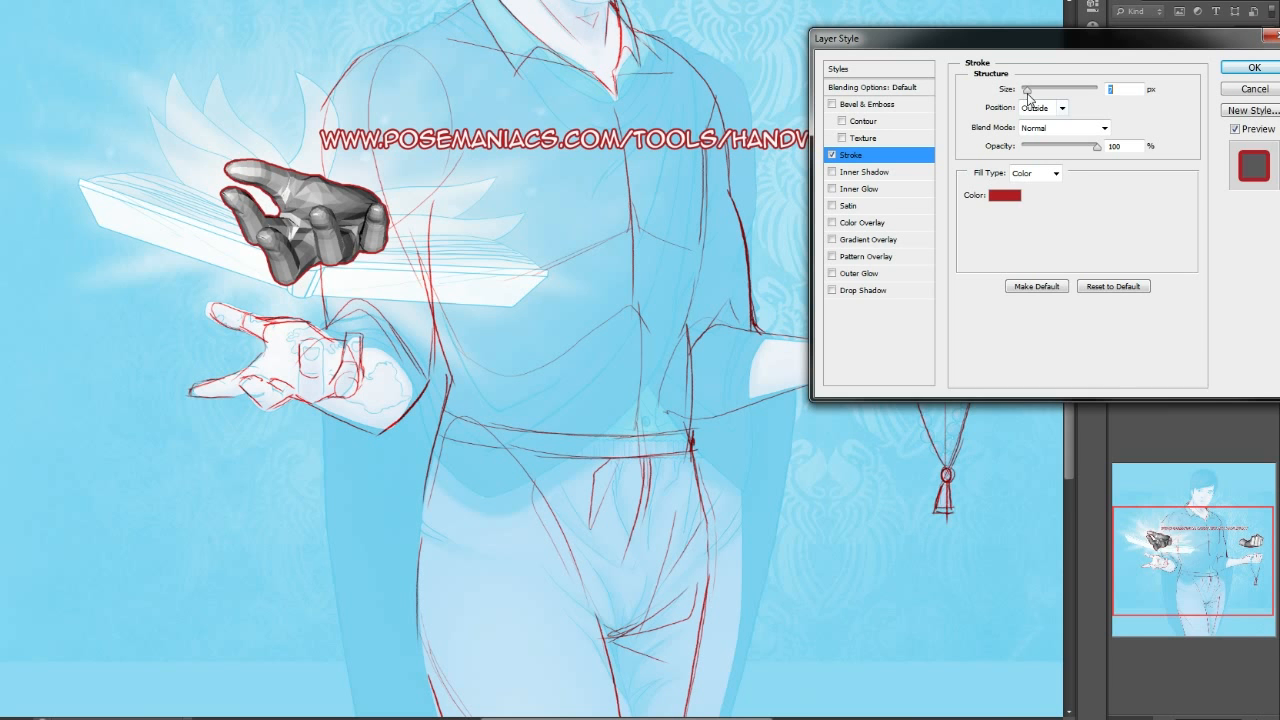
left_click(1005, 196)
left_click_drag(1063, 332, 1070, 258)
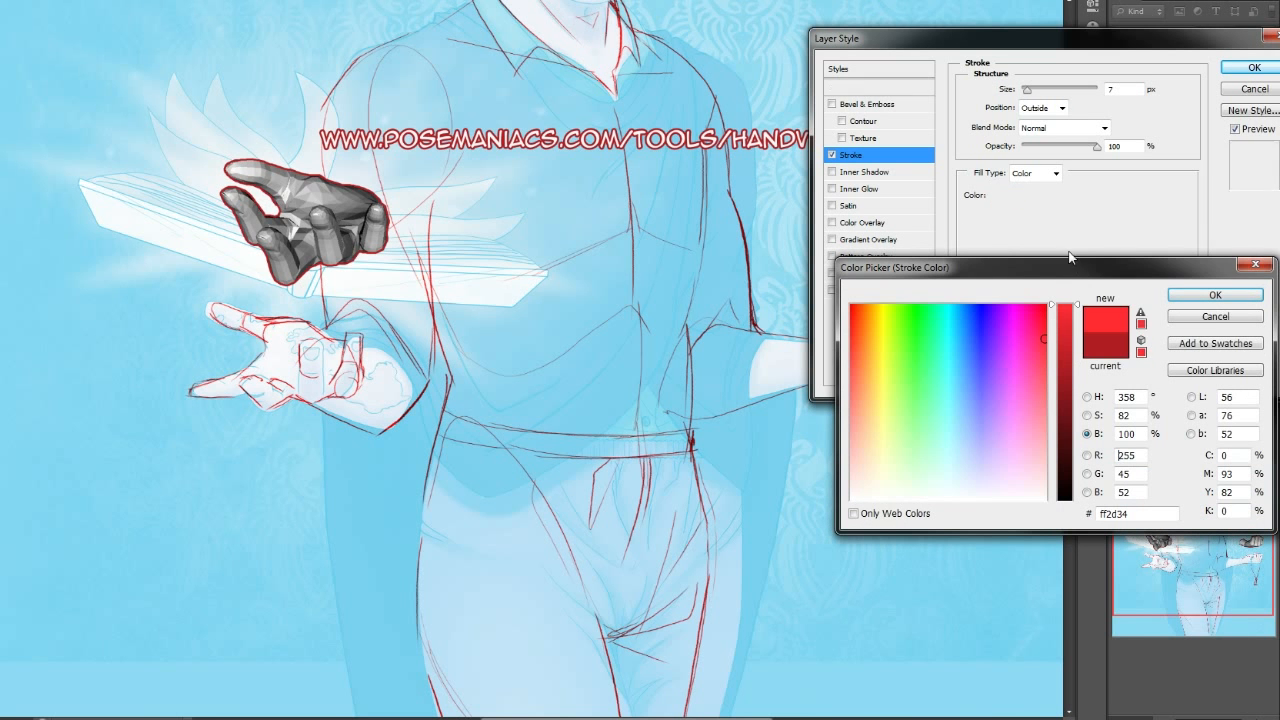
left_click(1215, 295)
left_click(1254, 67)
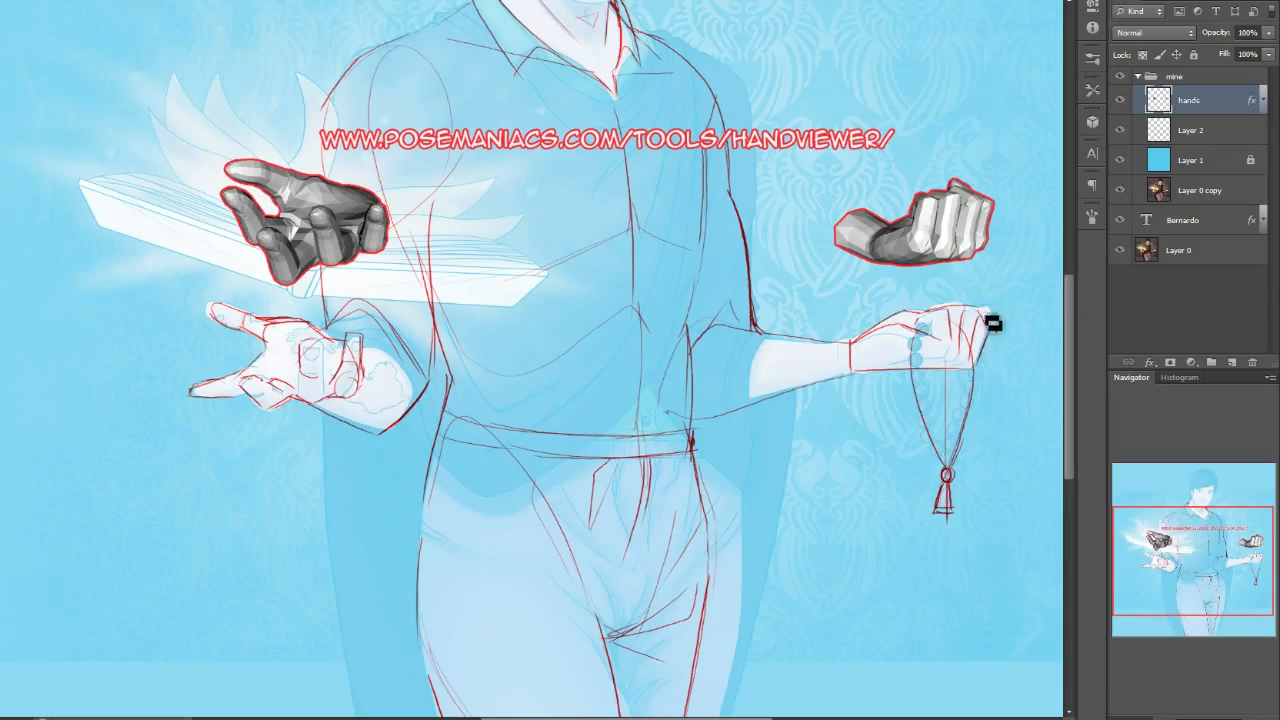
- Lock the hands layer and sketch the raised knuckle on top of the fist on Layer 2
left_click_drag(947, 305, 970, 303)
left_click(1193, 54)
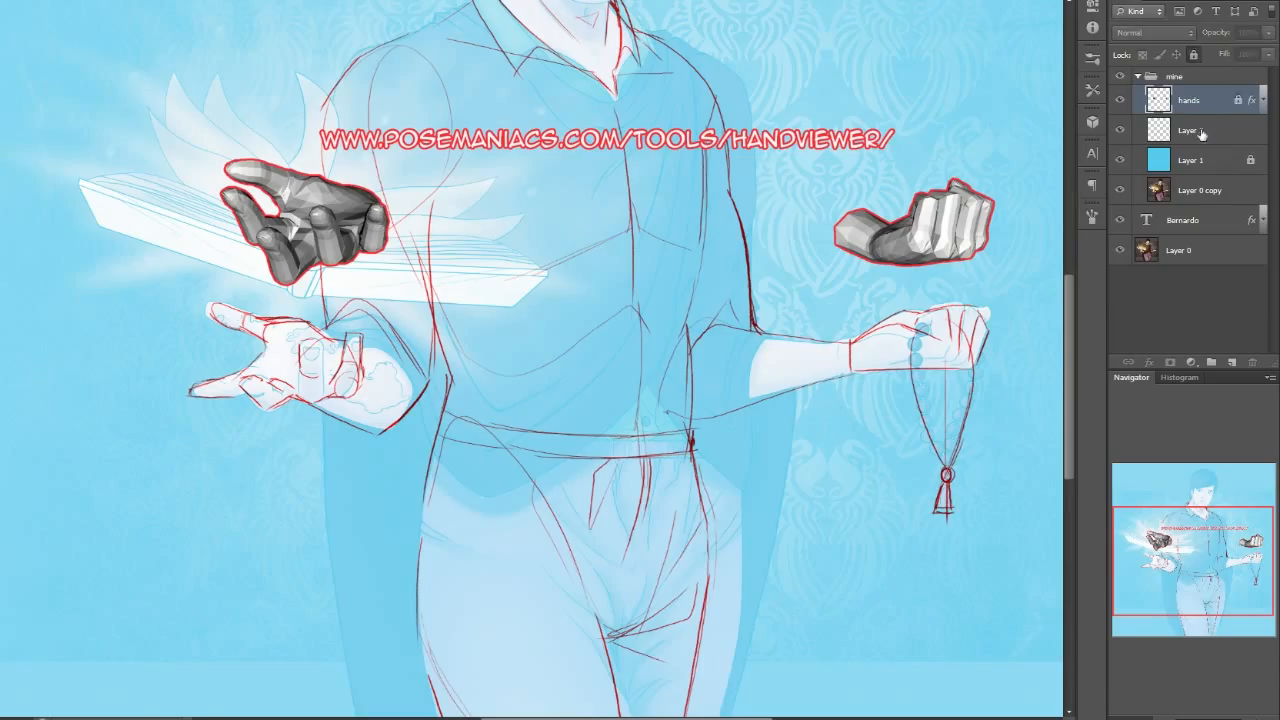
left_click(1185, 130)
mouse_move(962, 301)
left_mouse_down()
mouse_move(974, 314)
mouse_move(950, 320)
left_mouse_up()
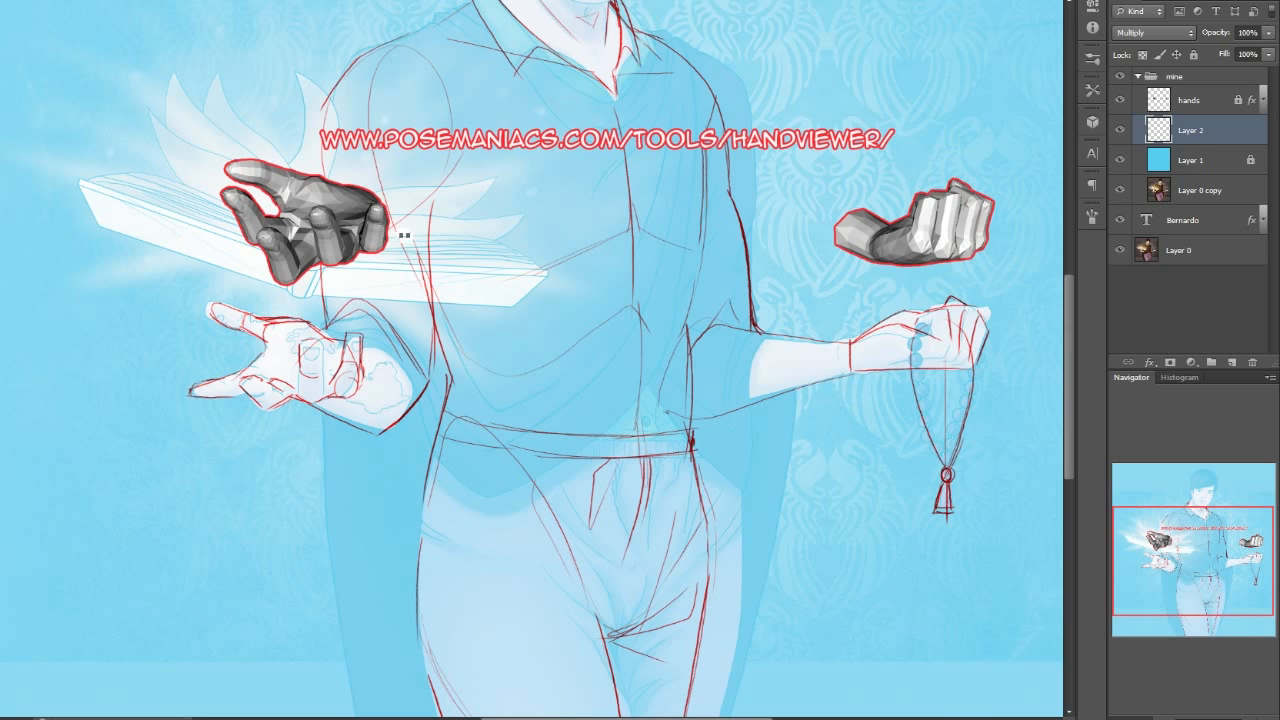
- Hide the hands reference layer, check the original artwork, and add a new layer above Layer 2
left_click_drag(1224, 520, 1234, 548)
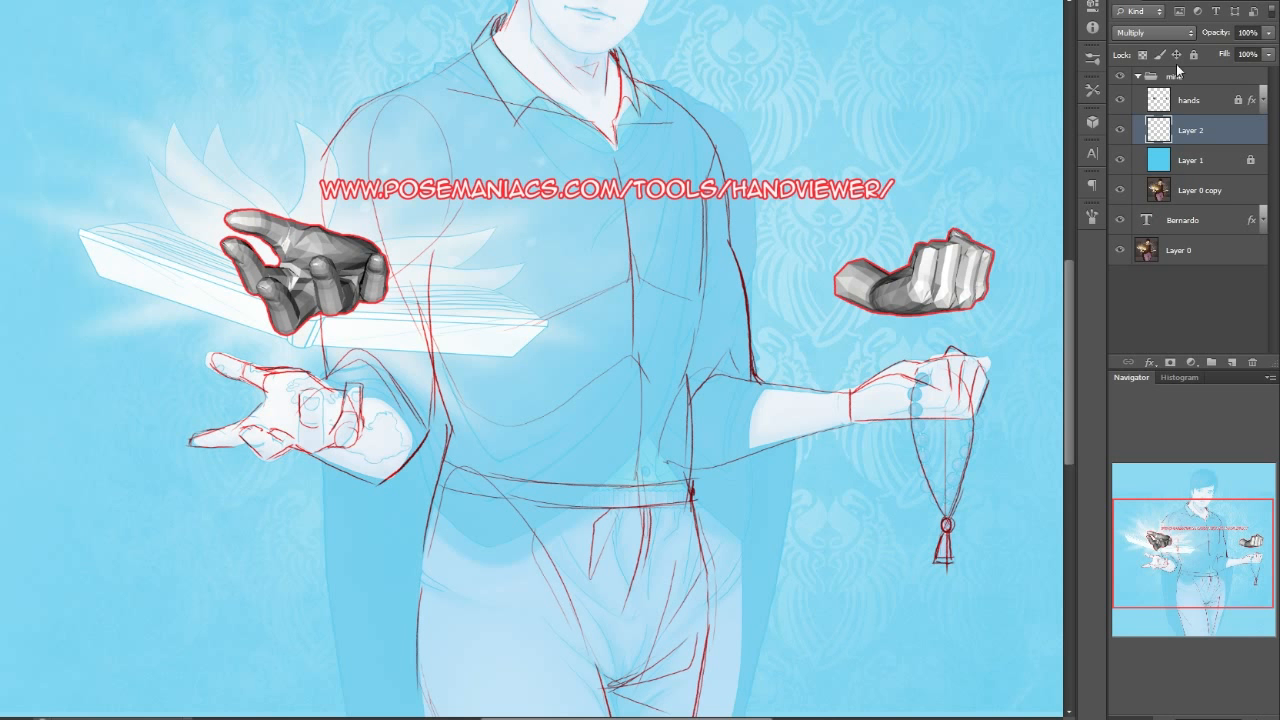
left_click(1121, 101)
left_click_drag(1174, 509, 1174, 481)
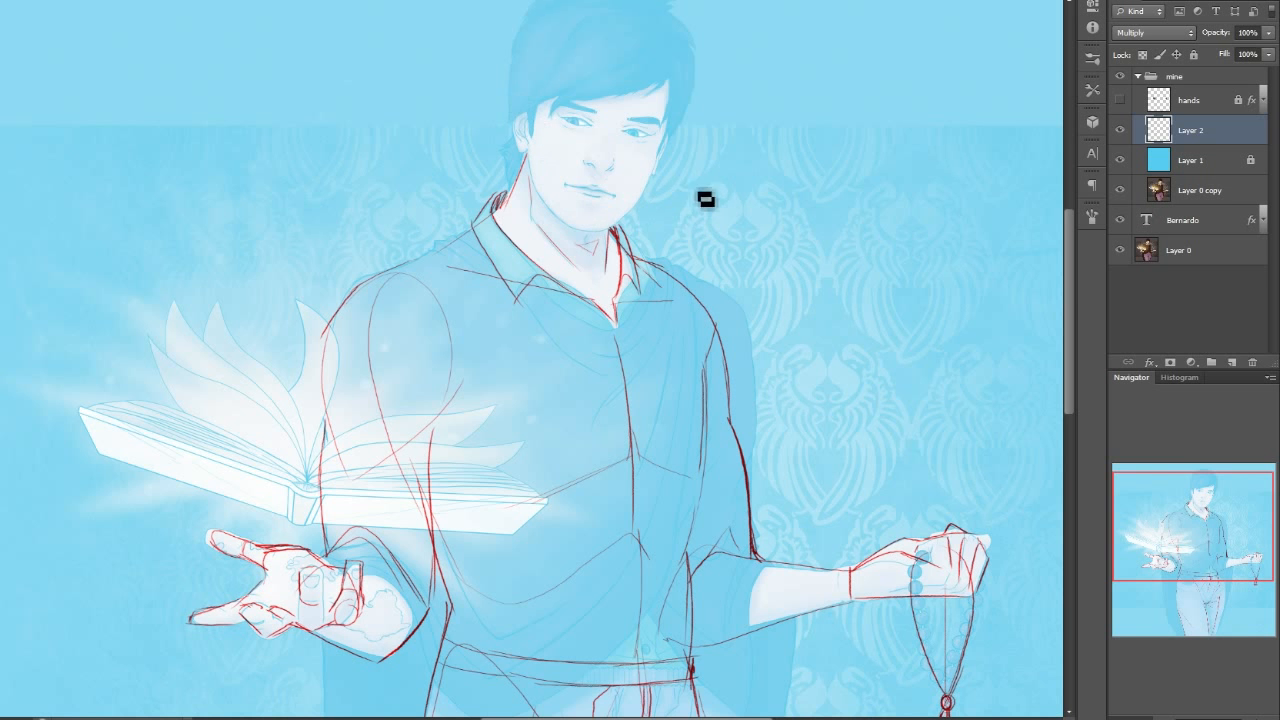
left_click_drag(1155, 515, 1148, 472)
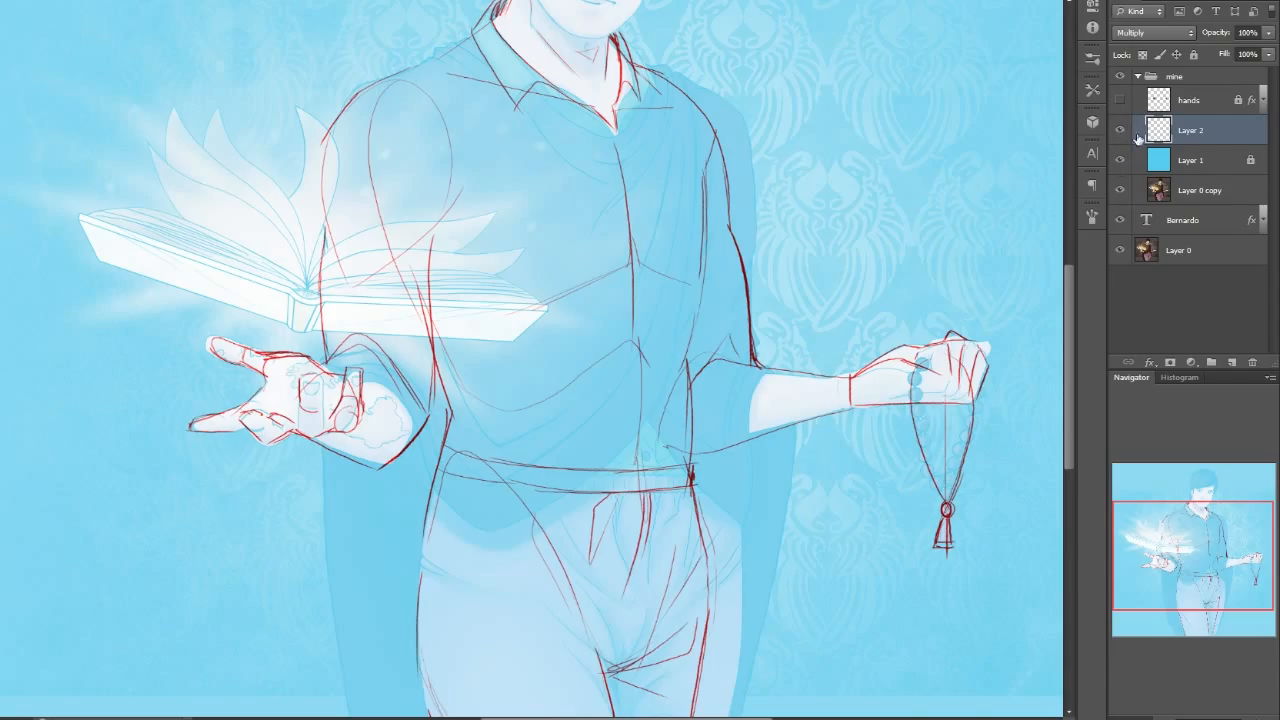
left_click(1121, 78)
left_click(1233, 361)
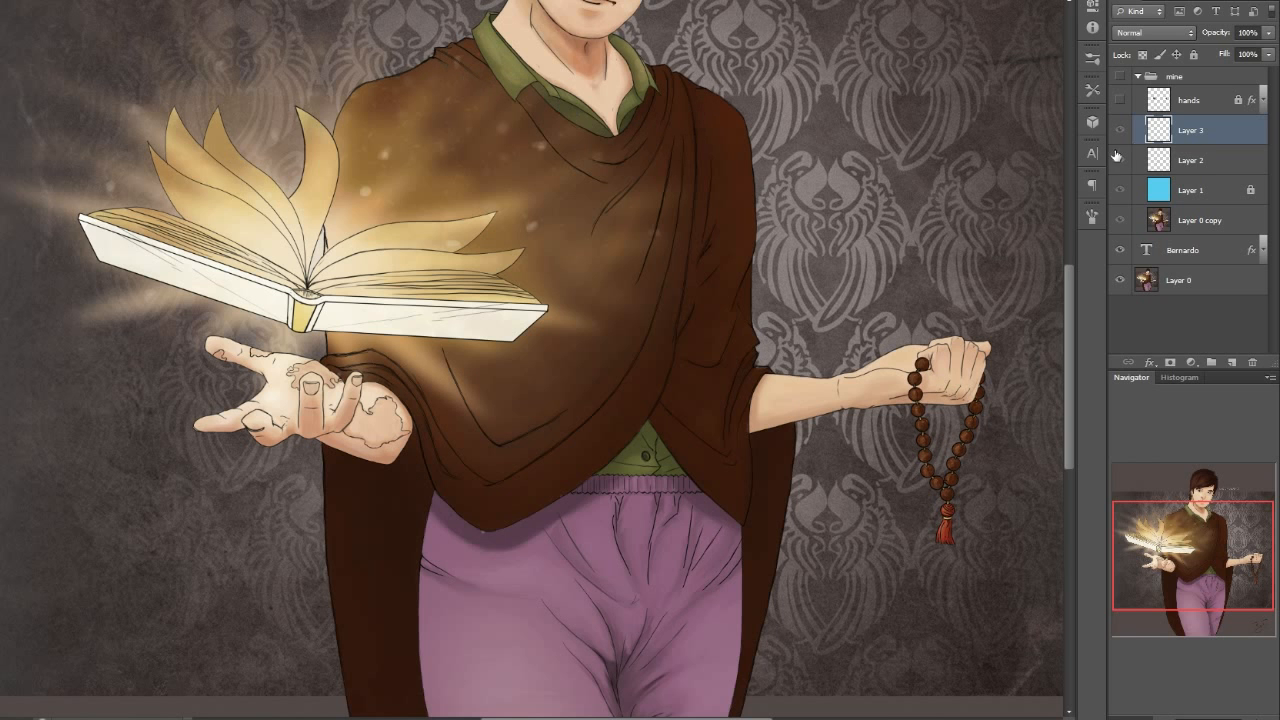
left_click(1121, 102)
left_click(1120, 103)
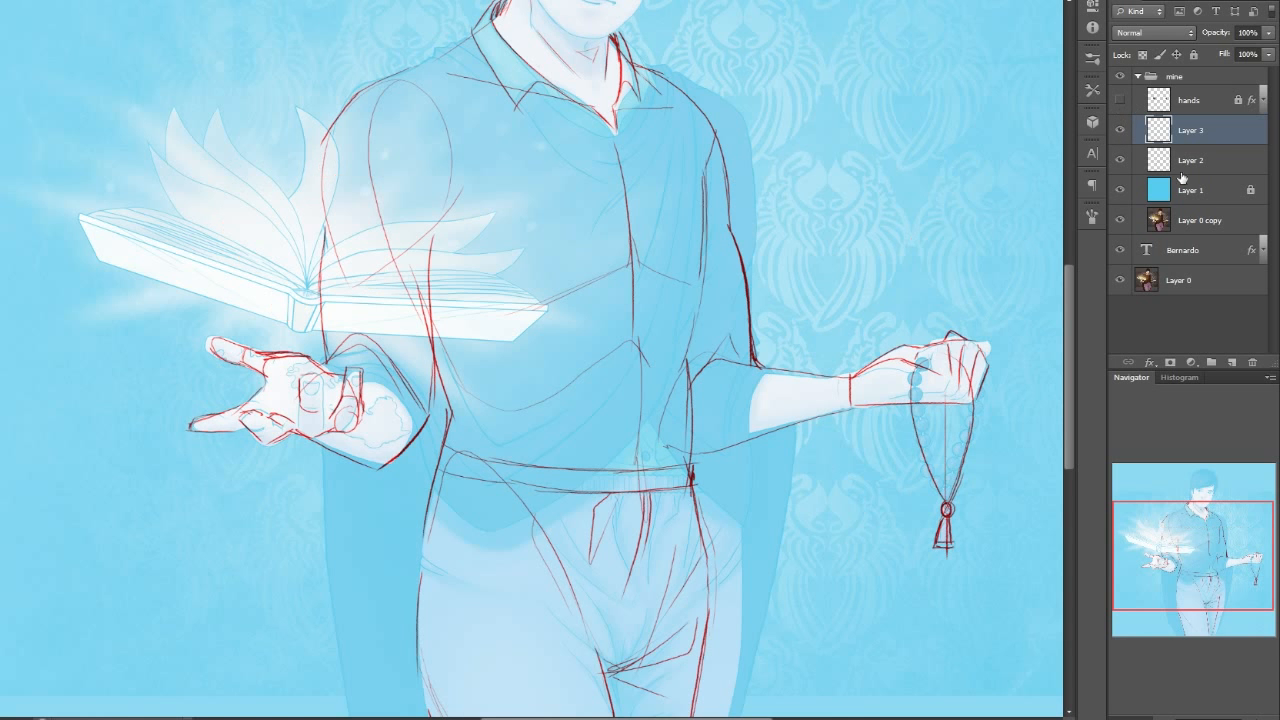
- Unlock the blue Layer 1, lower its fill to 59%, and lock it again
left_click(1190, 188)
left_click(1193, 55)
left_click(1268, 54)
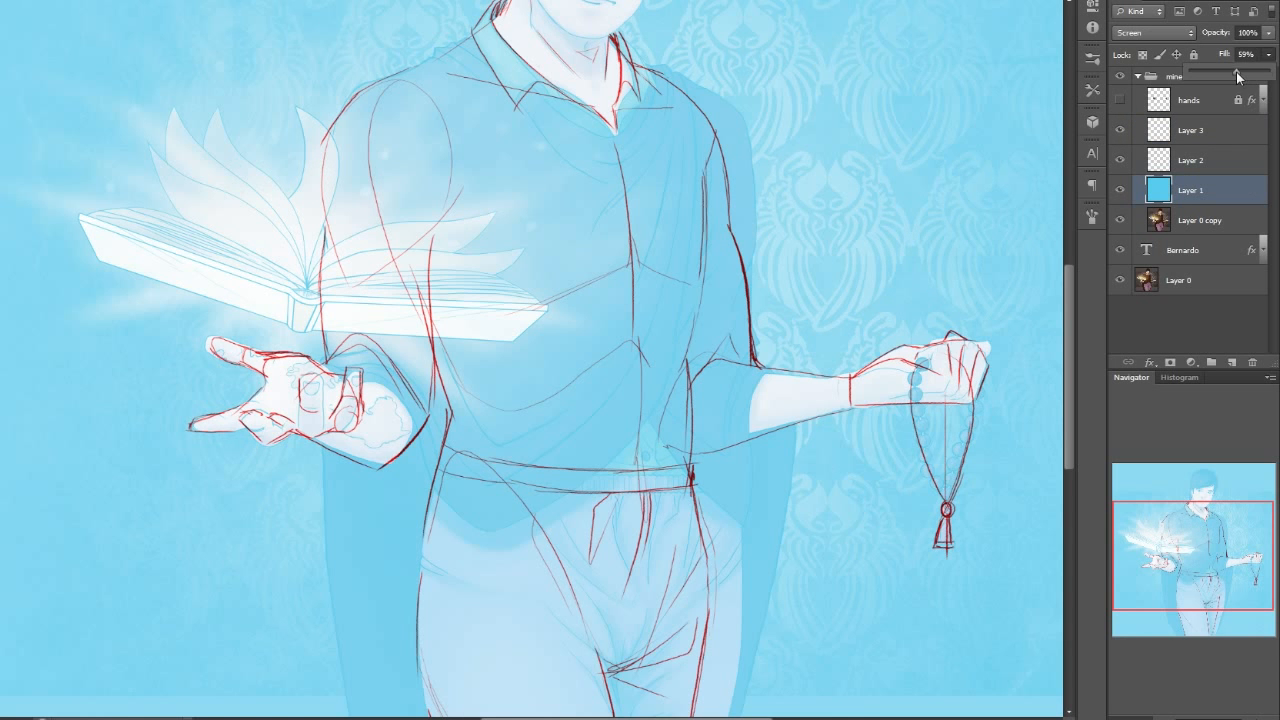
left_click_drag(1262, 72, 1238, 76)
left_click(1193, 55)
left_click(1197, 127)
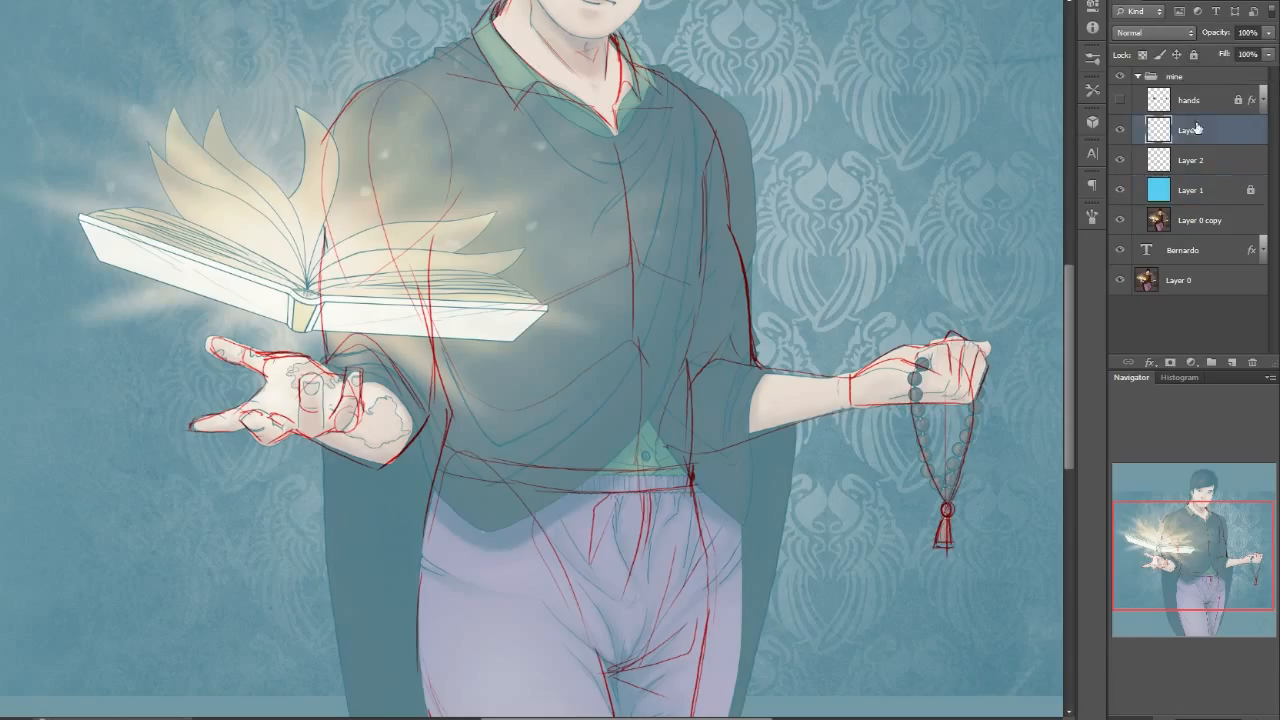
- Lock Layer 2 and set Layer 3's blend mode to Multiply
left_click(1193, 163)
left_click(1193, 55)
left_click(1197, 130)
left_click(1148, 33)
left_click(1140, 98)
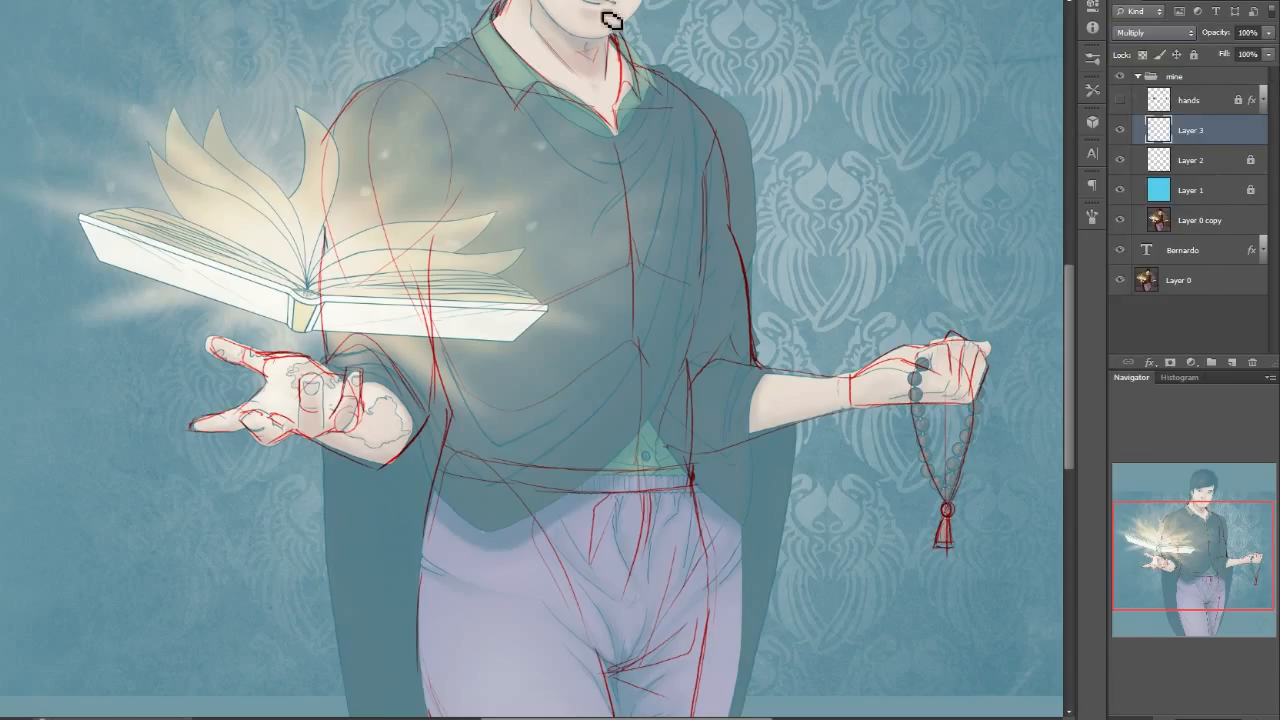
- Draw the cloak's drape below the shirt collar and its long folds falling from the shoulder down the chest in dark teal
left_click_drag(524, 89, 615, 132)
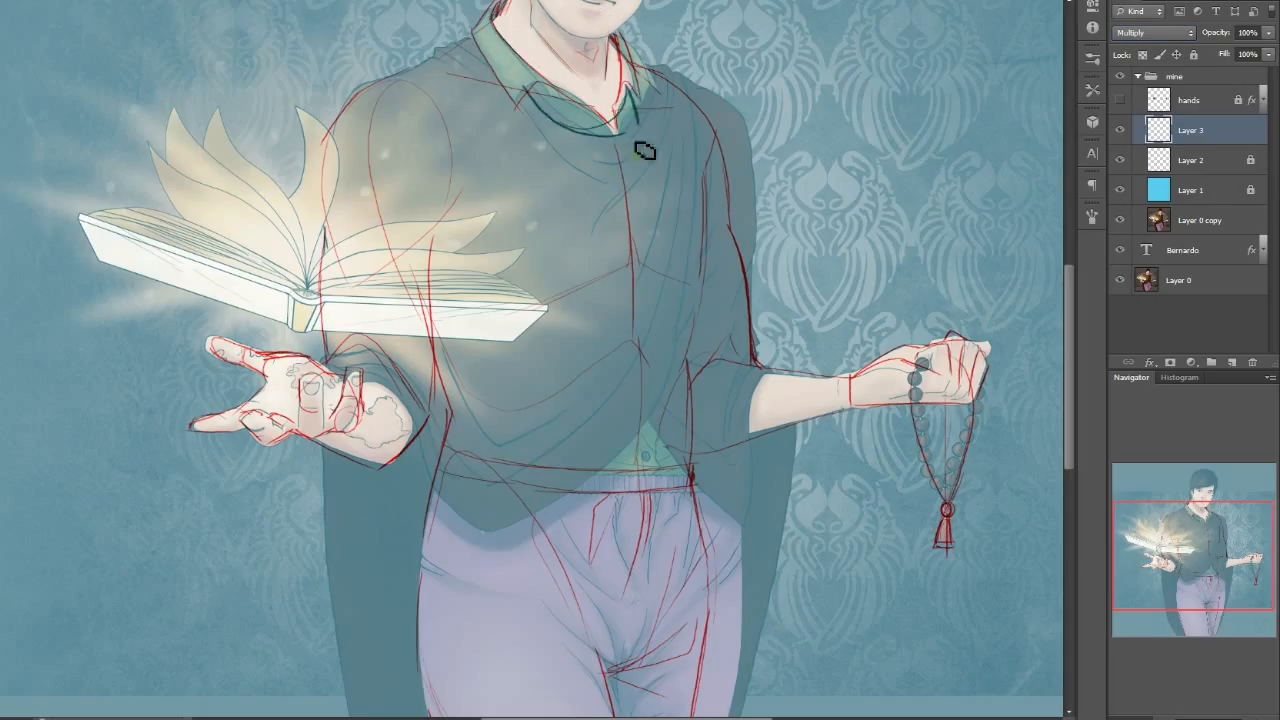
left_click_drag(638, 104, 591, 190)
left_click_drag(662, 80, 676, 170)
key("ctrl+z")
left_click_drag(641, 66, 674, 168)
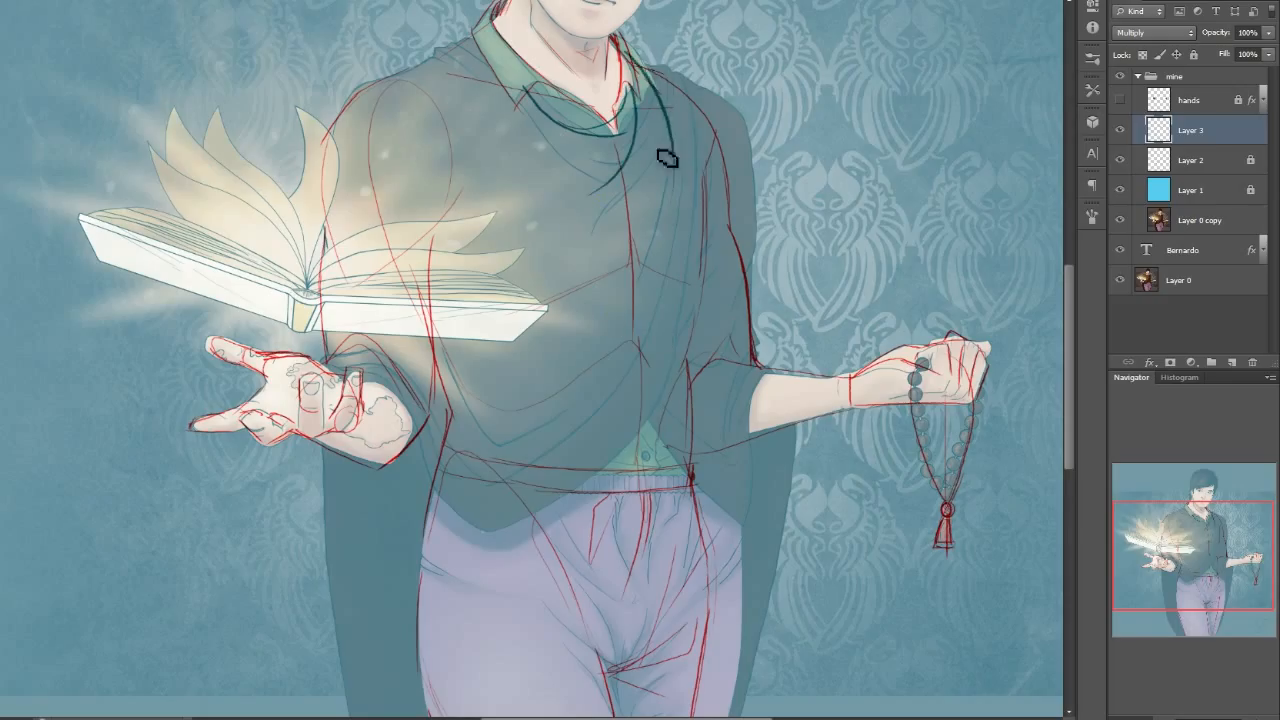
left_click_drag(645, 65, 686, 172)
left_click_drag(670, 100, 700, 320)
key("ctrl+z")
left_click_drag(642, 60, 716, 250)
key("ctrl+z")
mouse_move(650, 55)
left_mouse_down()
mouse_move(702, 246)
mouse_move(659, 385)
left_mouse_up()
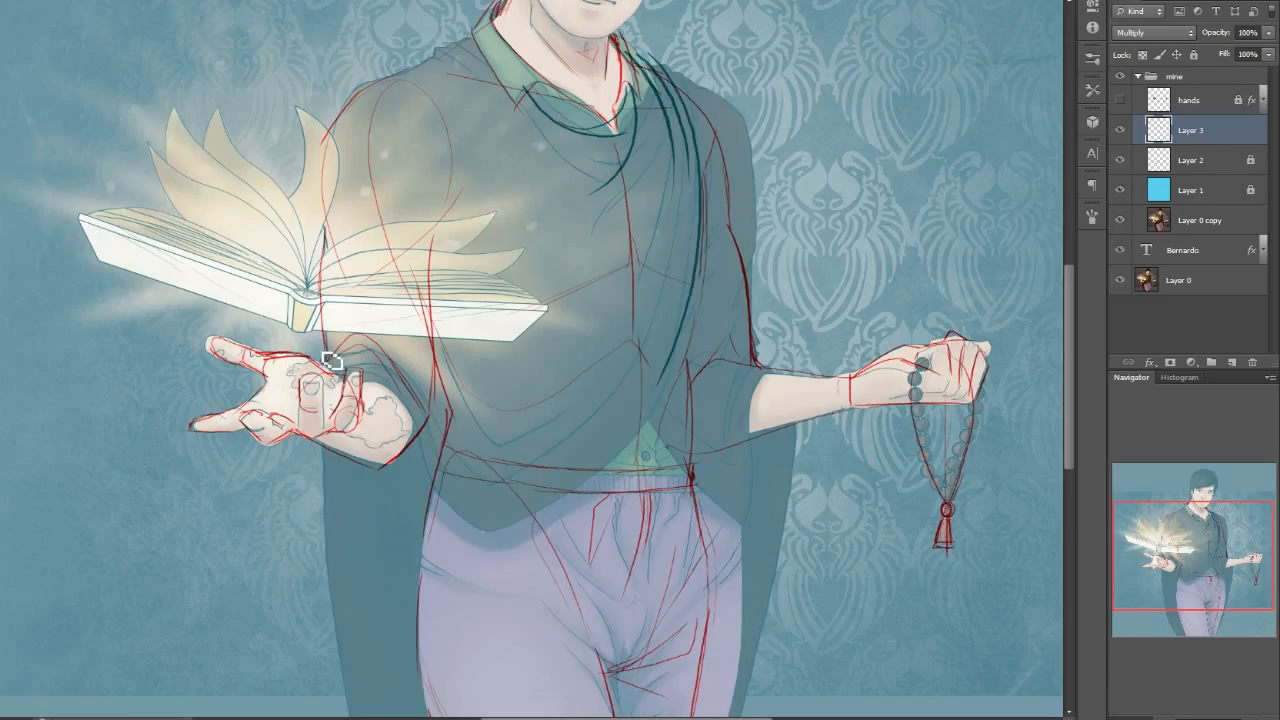
- Draw the cloak folds wrapping the open hand's forearm and the curved hem lines sweeping across the waist up to the chest
left_click_drag(324, 356, 440, 416)
left_click_drag(322, 360, 429, 478)
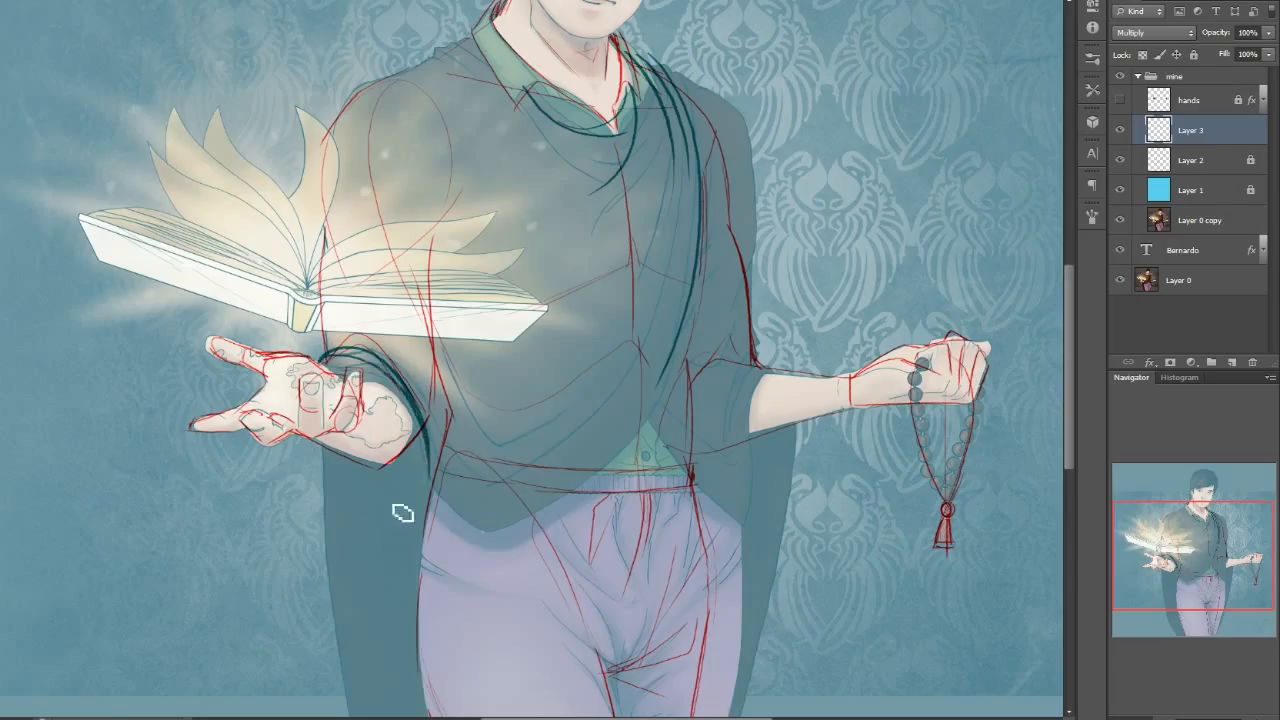
key("ctrl+z")
mouse_move(321, 360)
left_mouse_down()
mouse_move(351, 335)
mouse_move(440, 380)
left_mouse_up()
left_click_drag(371, 319, 437, 376)
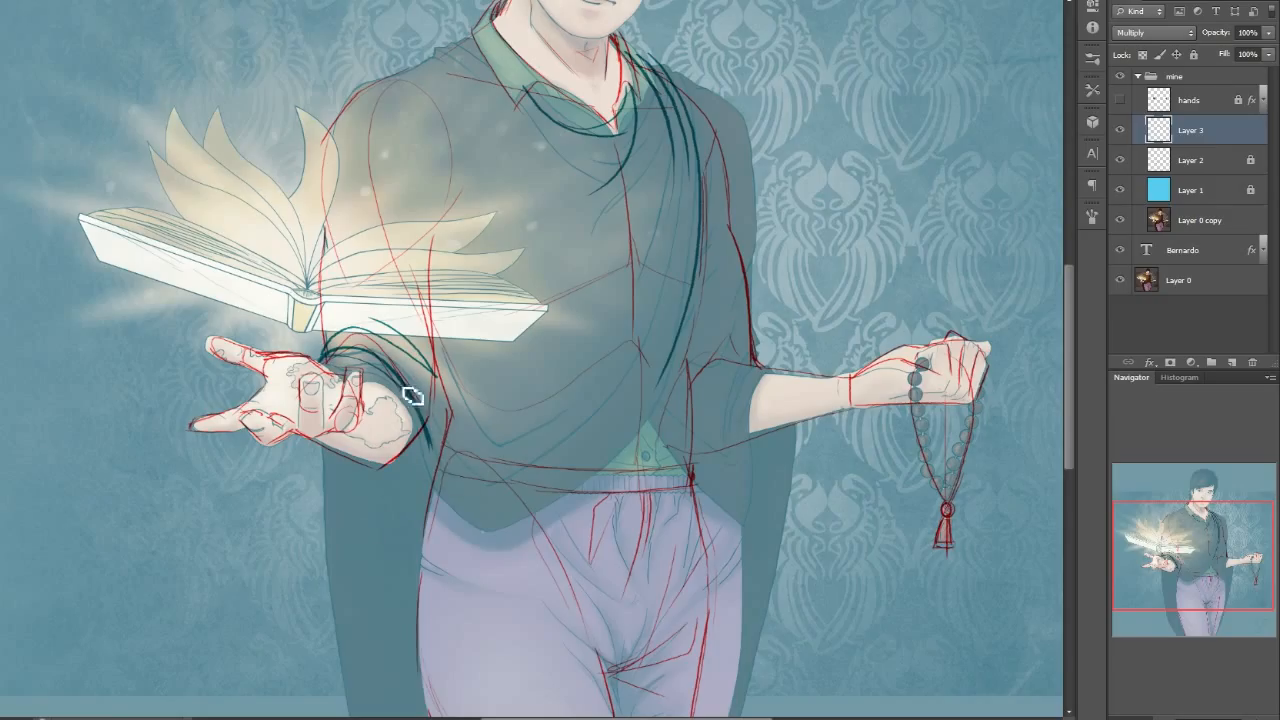
mouse_move(640, 425)
left_mouse_down()
mouse_move(432, 446)
mouse_move(578, 447)
left_mouse_up()
mouse_move(462, 467)
left_mouse_down()
mouse_move(658, 297)
mouse_move(659, 265)
left_mouse_up()
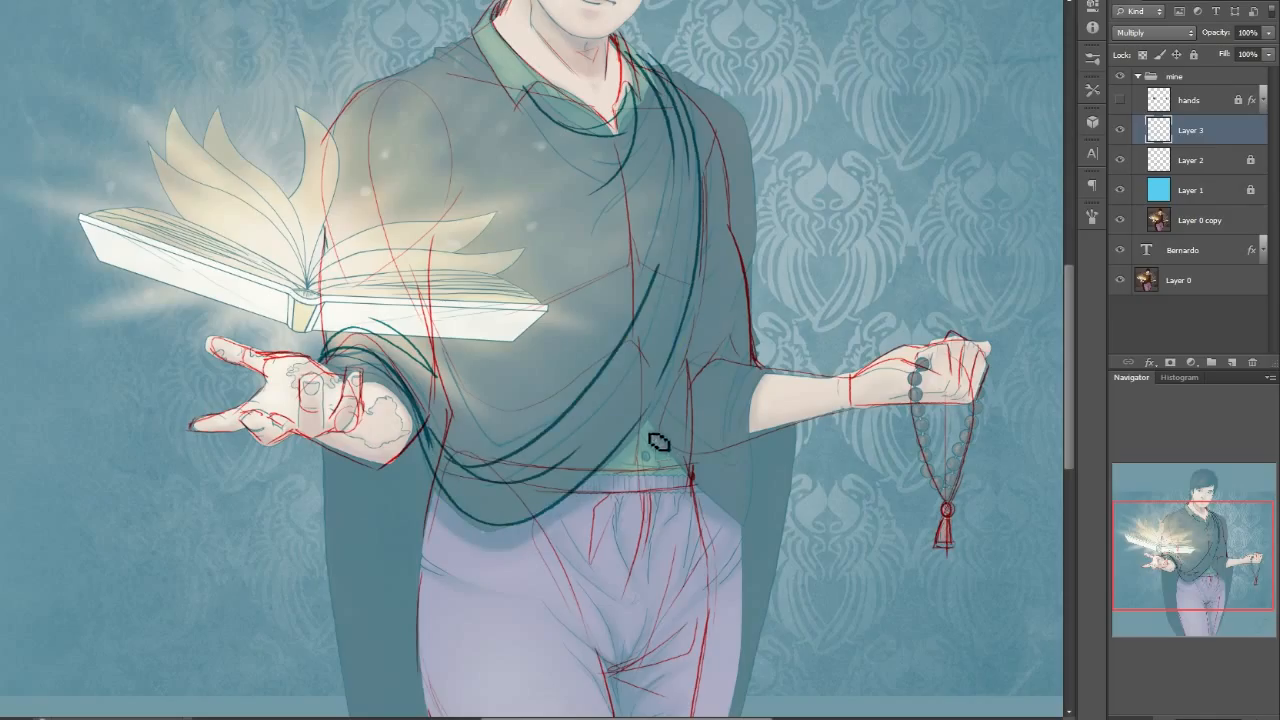
- Draw the cloak's hem looping under the forearm of the bead-holding arm, with folds at the elbow
left_click_drag(640, 418, 746, 522)
key("ctrl+z")
mouse_move(690, 488)
left_mouse_down()
mouse_move(795, 354)
mouse_move(748, 401)
mouse_move(773, 374)
mouse_move(786, 379)
mouse_move(763, 390)
mouse_move(686, 500)
left_mouse_up()
key("ctrl+z")
left_click_drag(765, 370, 690, 460)
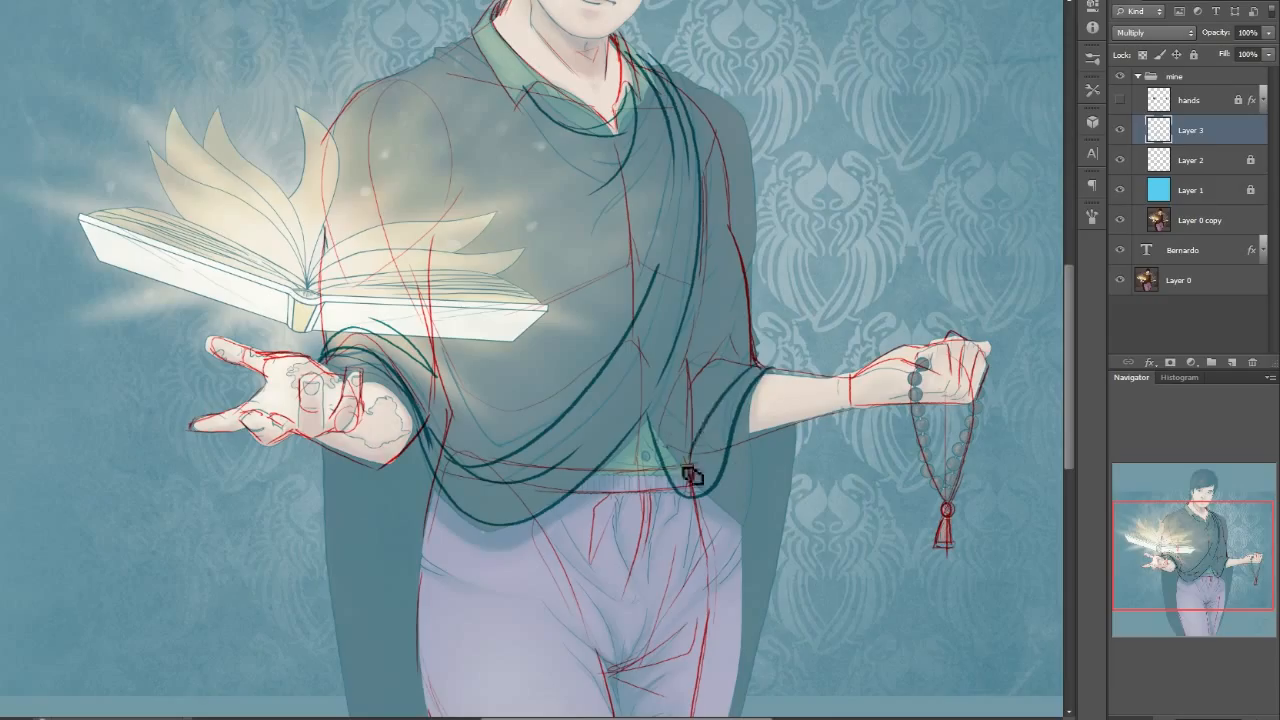
left_click_drag(670, 402, 683, 437)
key("ctrl+z")
left_click_drag(649, 424, 671, 482)
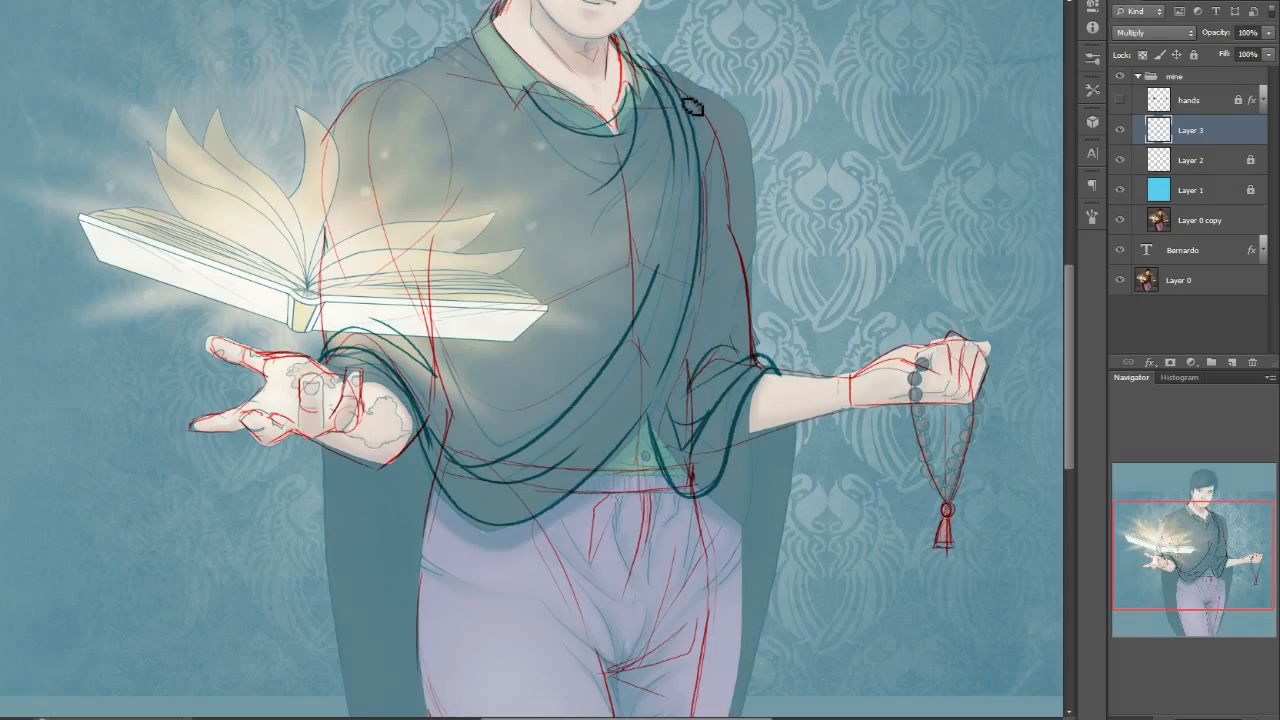
- Draw the cloak's outer edge from the shoulder down the upper arm on the bead-holding side
left_click_drag(676, 81, 720, 153)
key("ctrl+z")
mouse_move(674, 79)
left_mouse_down()
mouse_move(722, 163)
mouse_move(736, 290)
left_mouse_up()
key("ctrl+z")
left_click_drag(681, 85, 744, 338)
key("ctrl+z")
mouse_move(678, 85)
left_mouse_down()
mouse_move(727, 153)
mouse_move(745, 260)
left_mouse_up()
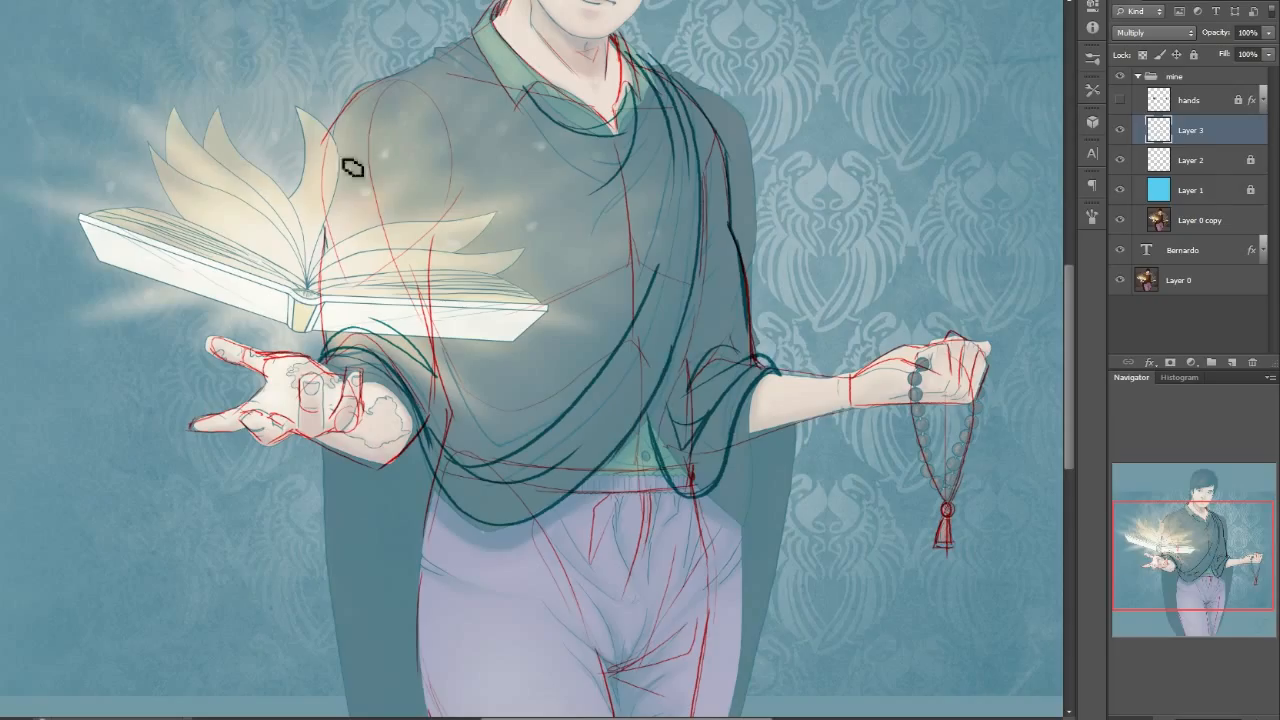
- Draw the cloak folds crossing from the upper arm behind the book, and outline that arm and shoulder
left_click_drag(318, 163, 396, 330)
key("ctrl+z")
left_click_drag(319, 188, 404, 336)
mouse_move(349, 252)
left_mouse_down()
mouse_move(430, 306)
mouse_move(576, 290)
left_mouse_up()
key("ctrl+z")
left_click_drag(333, 222, 565, 287)
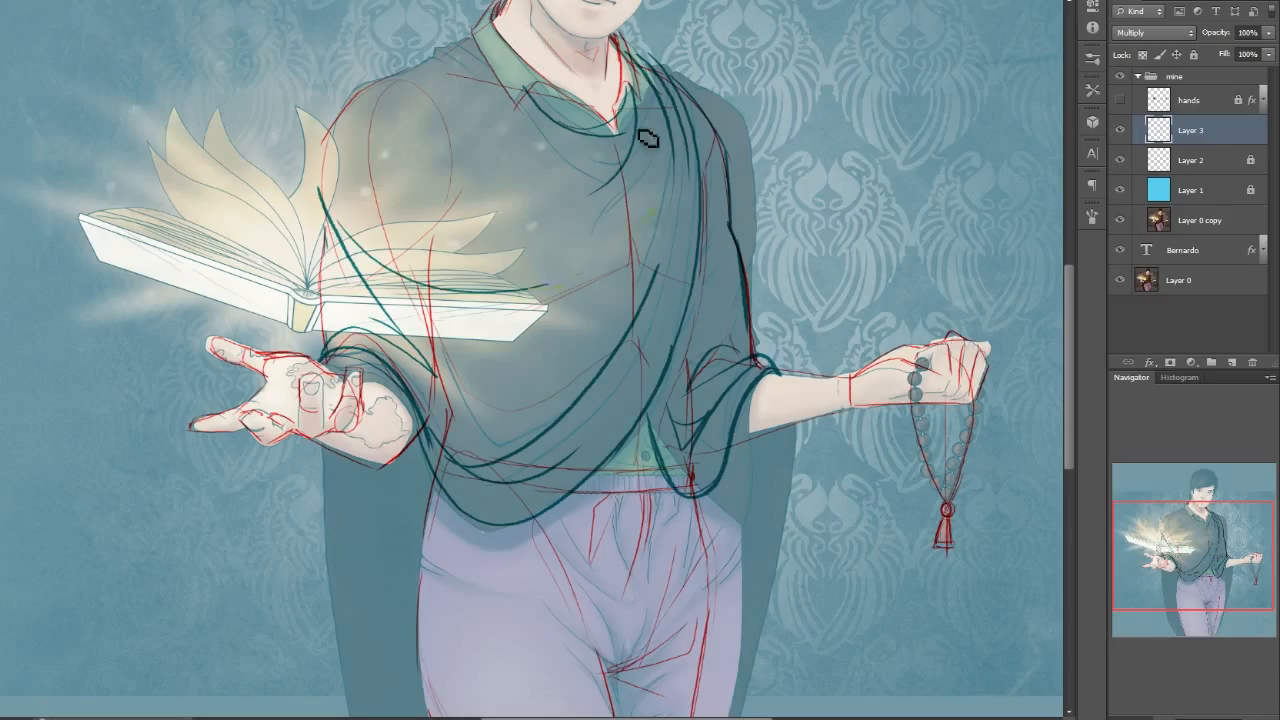
left_click_drag(326, 142, 320, 205)
mouse_move(350, 95)
left_mouse_down()
mouse_move(332, 130)
mouse_move(400, 76)
left_mouse_up()
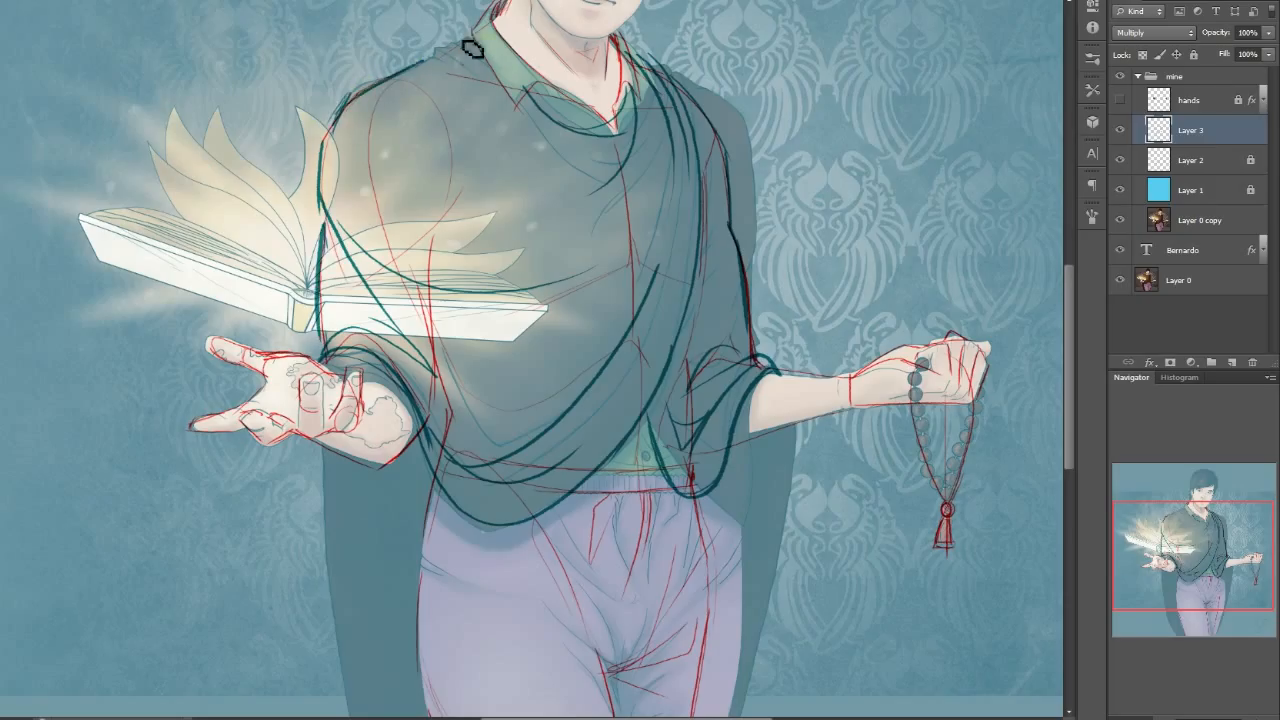
- Draw the cloak's neckline fold sagging from the shoulder across the upper chest, plus a diagonal fold down the torso
left_click_drag(443, 52, 628, 220)
left_click_drag(660, 178, 580, 362)
- Draw the cloak's long outer edge hanging from below the open hand's forearm down past the thigh
left_click_drag(1222, 508, 1253, 553)
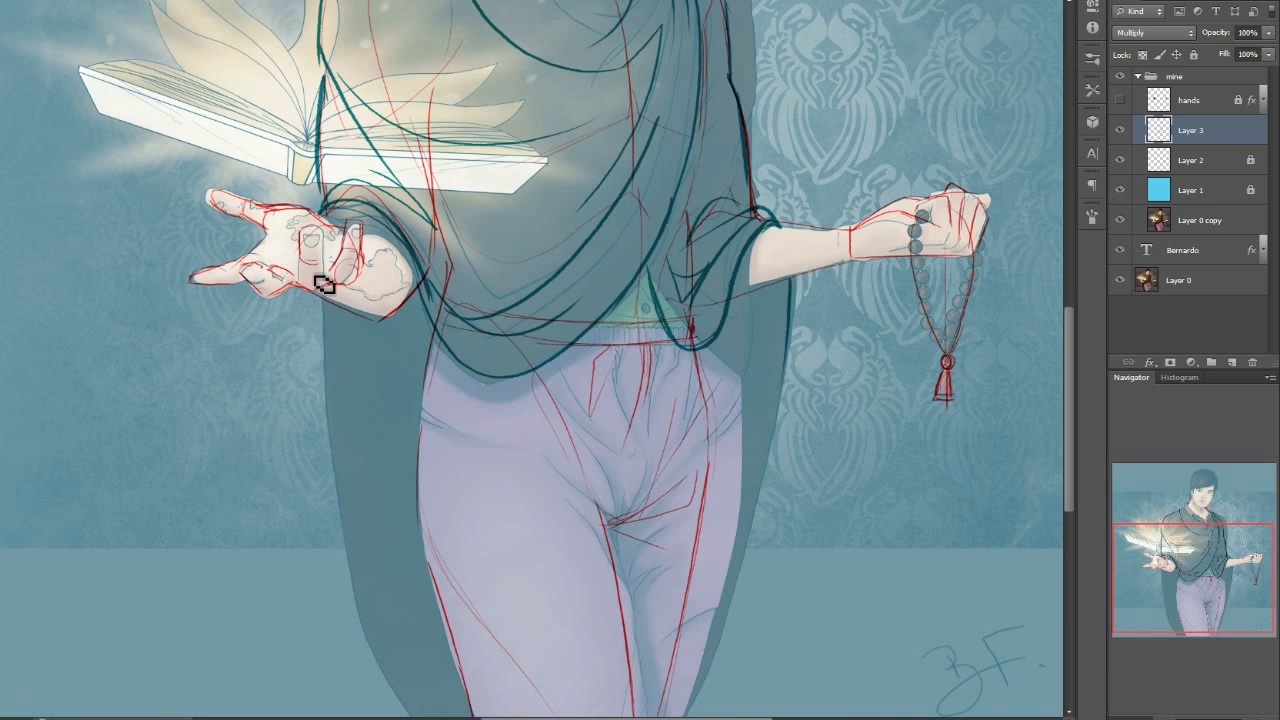
left_click_drag(1213, 578, 1213, 581)
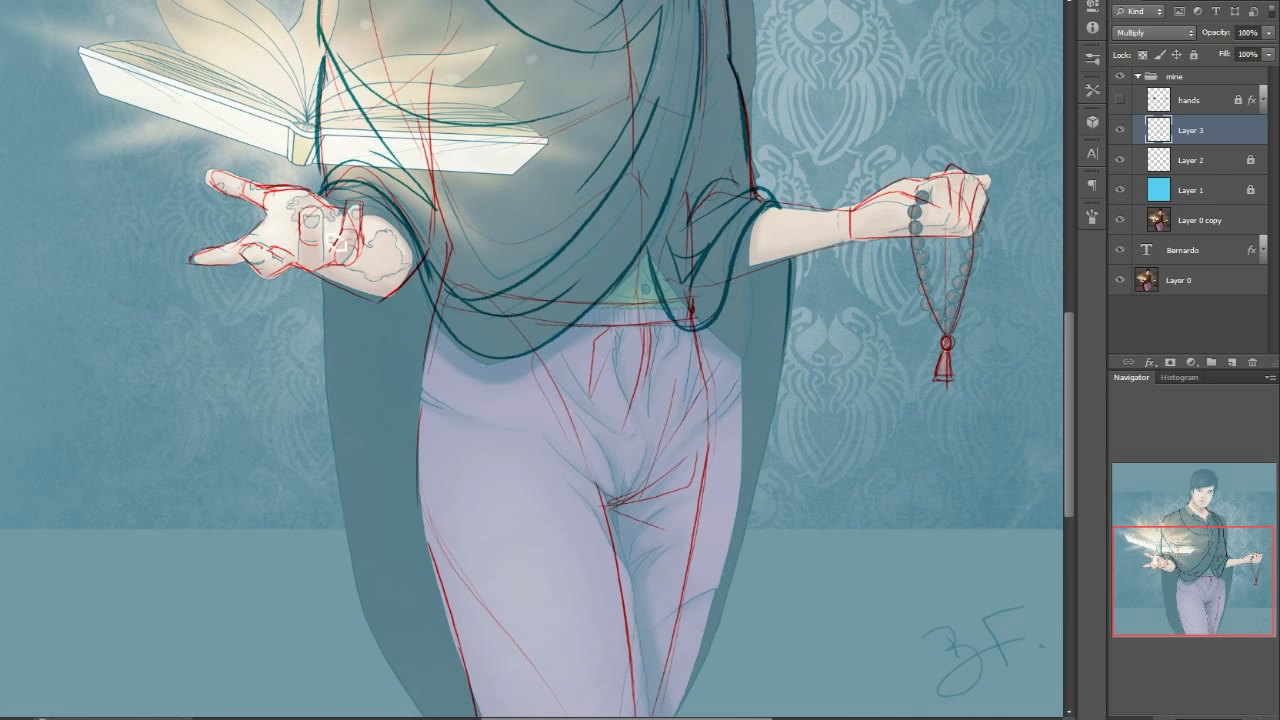
left_click_drag(328, 287, 348, 578)
key("ctrl+z")
mouse_move(322, 288)
left_mouse_down()
mouse_move(340, 580)
mouse_move(426, 690)
left_mouse_up()
key("ctrl+z")
left_click_drag(346, 548, 456, 714)
key("ctrl+z")
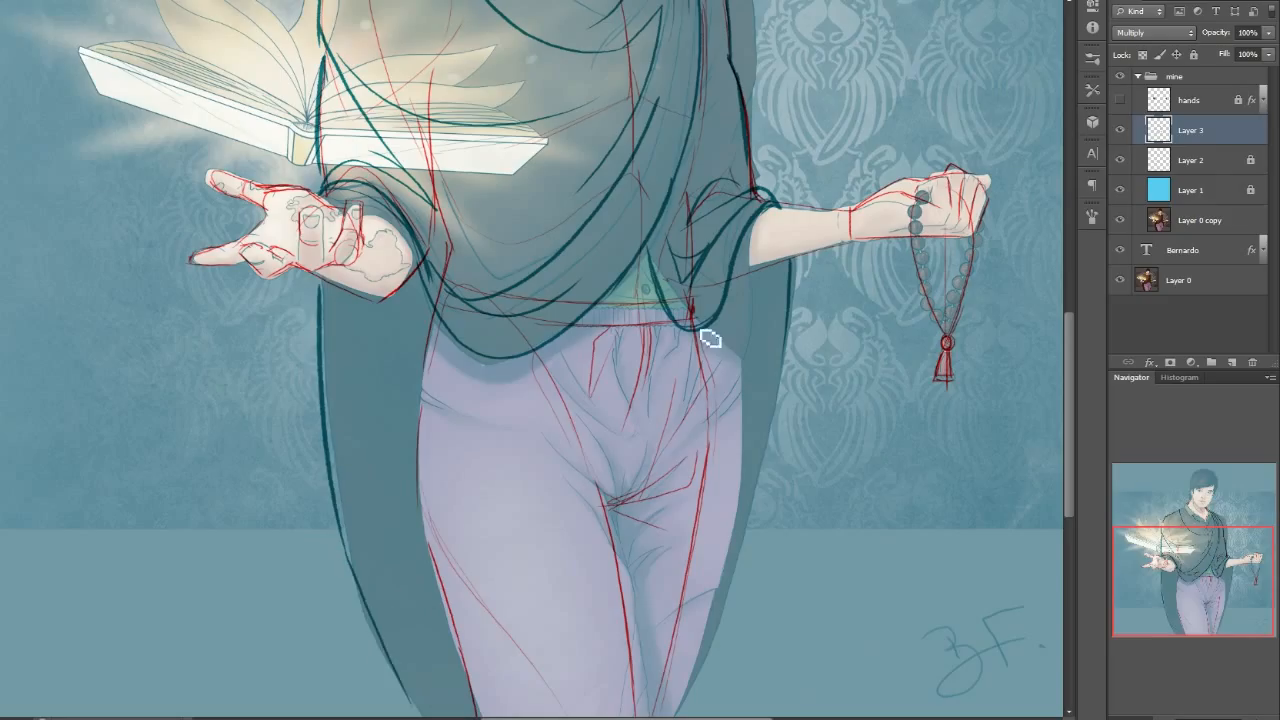
- Draw the cloak's opposite hanging edge from below the bead-holding arm down beside the leg
left_click_drag(785, 325, 755, 490)
key("ctrl+z")
left_click_drag(786, 318, 760, 488)
mouse_move(770, 265)
left_mouse_down()
mouse_move(740, 449)
mouse_move(737, 622)
mouse_move(682, 692)
left_mouse_up()
key("ctrl+z")
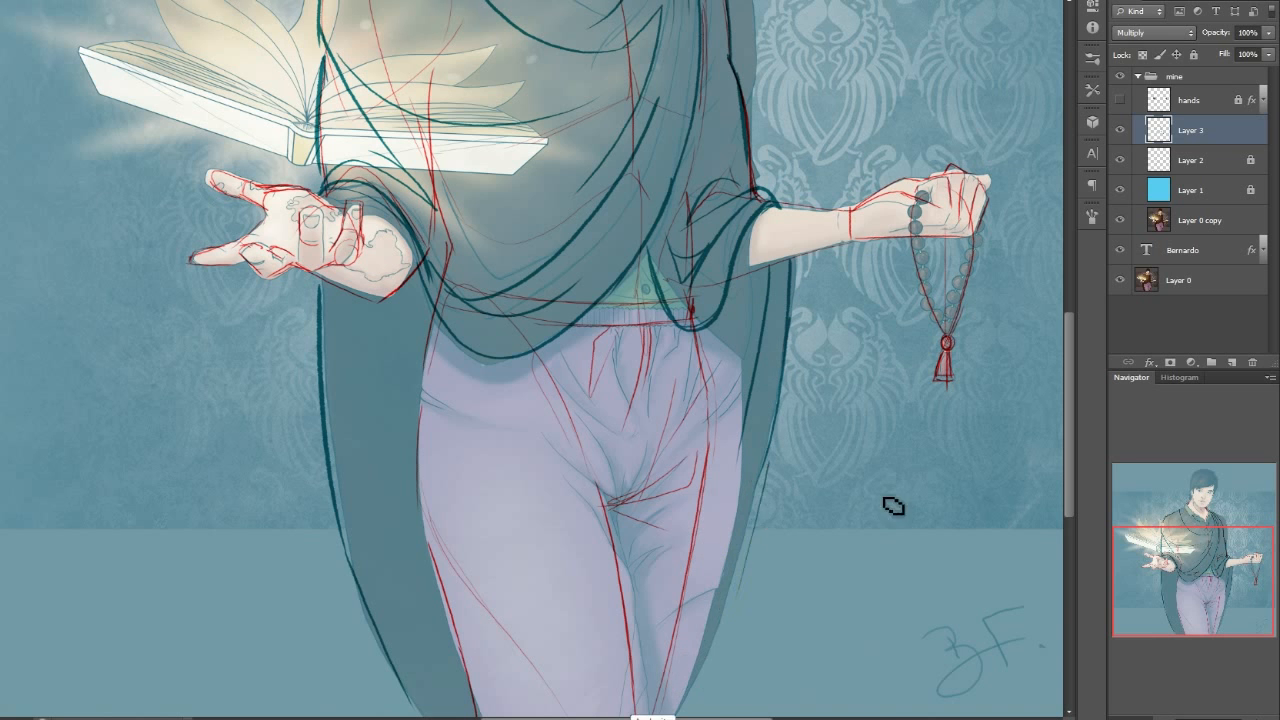
- Outline the outer sides of the trousers from the waist along both thighs
mouse_move(1218, 575)
left_mouse_down()
mouse_move(1218, 530)
mouse_move(1218, 559)
left_mouse_up()
left_click_drag(696, 434, 709, 596)
key("ctrl+z")
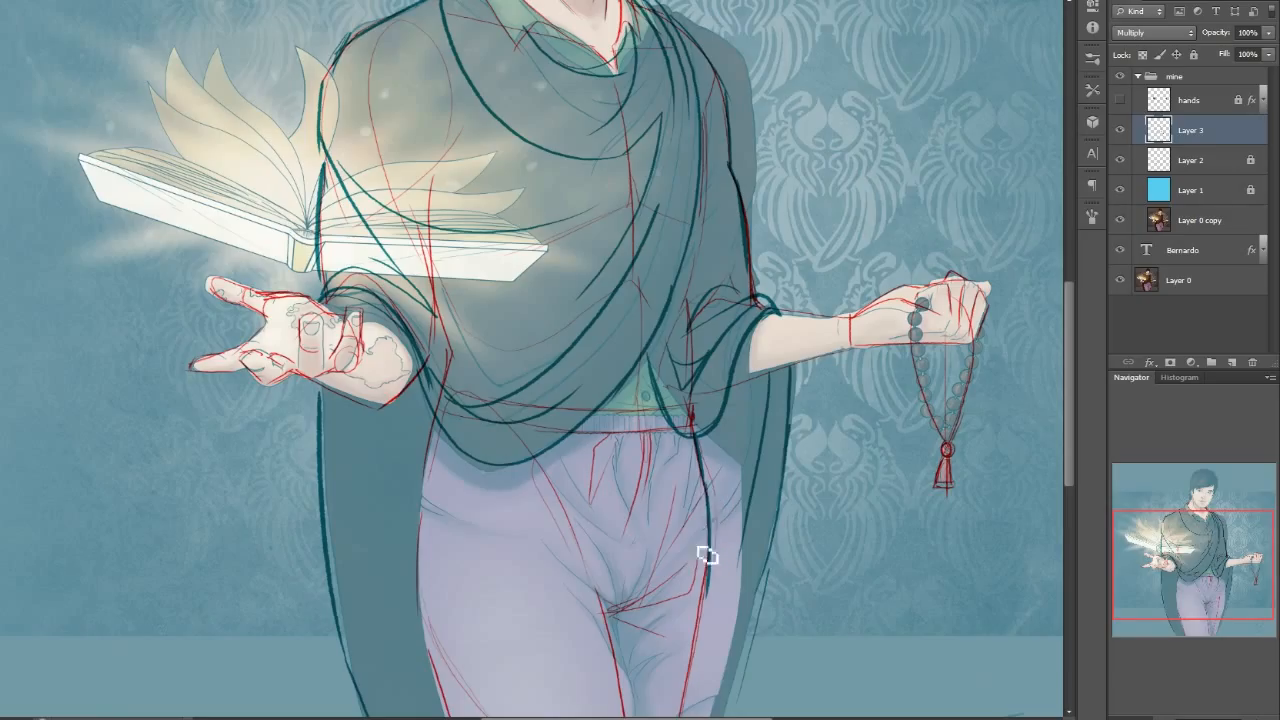
mouse_move(425, 458)
left_mouse_down()
mouse_move(413, 565)
mouse_move(457, 677)
left_mouse_up()
key("ctrl+z")
left_click_drag(414, 568, 444, 682)
- Draw the trouser folds converging on the crotch and the creases across the hip and upper thigh
left_click_drag(536, 468, 606, 603)
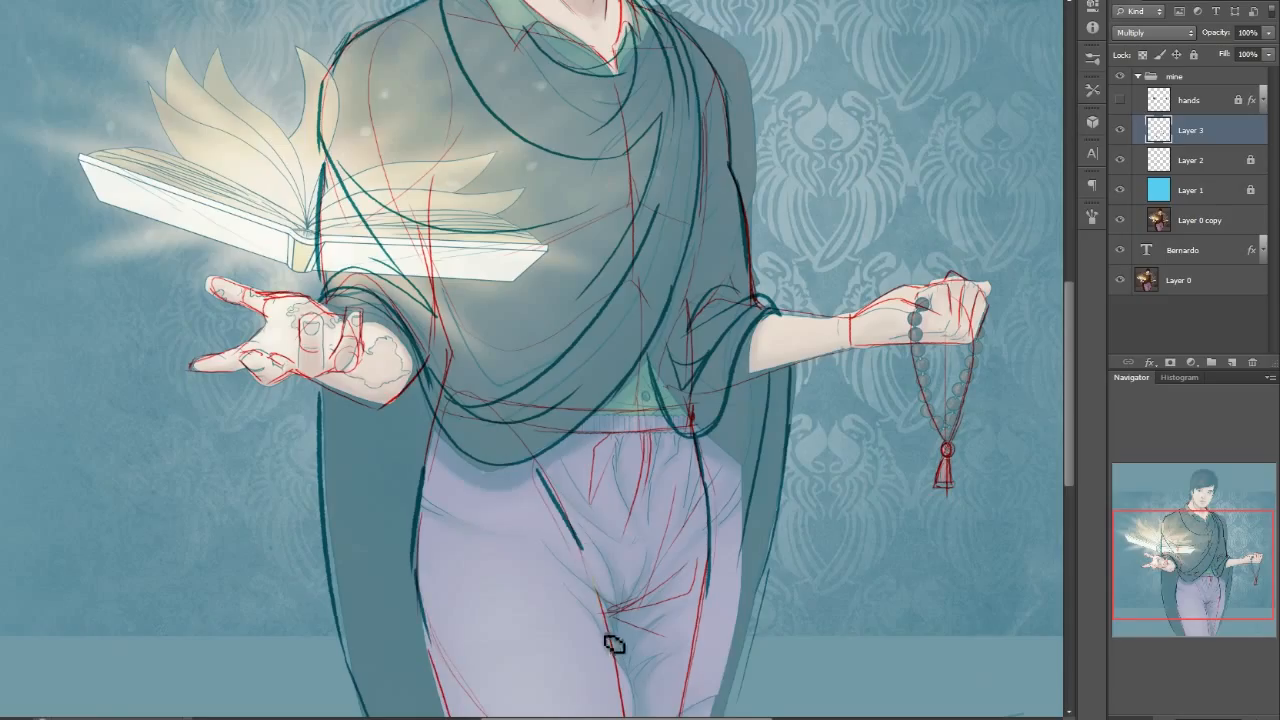
mouse_move(679, 488)
left_mouse_down()
mouse_move(660, 598)
mouse_move(625, 610)
left_mouse_up()
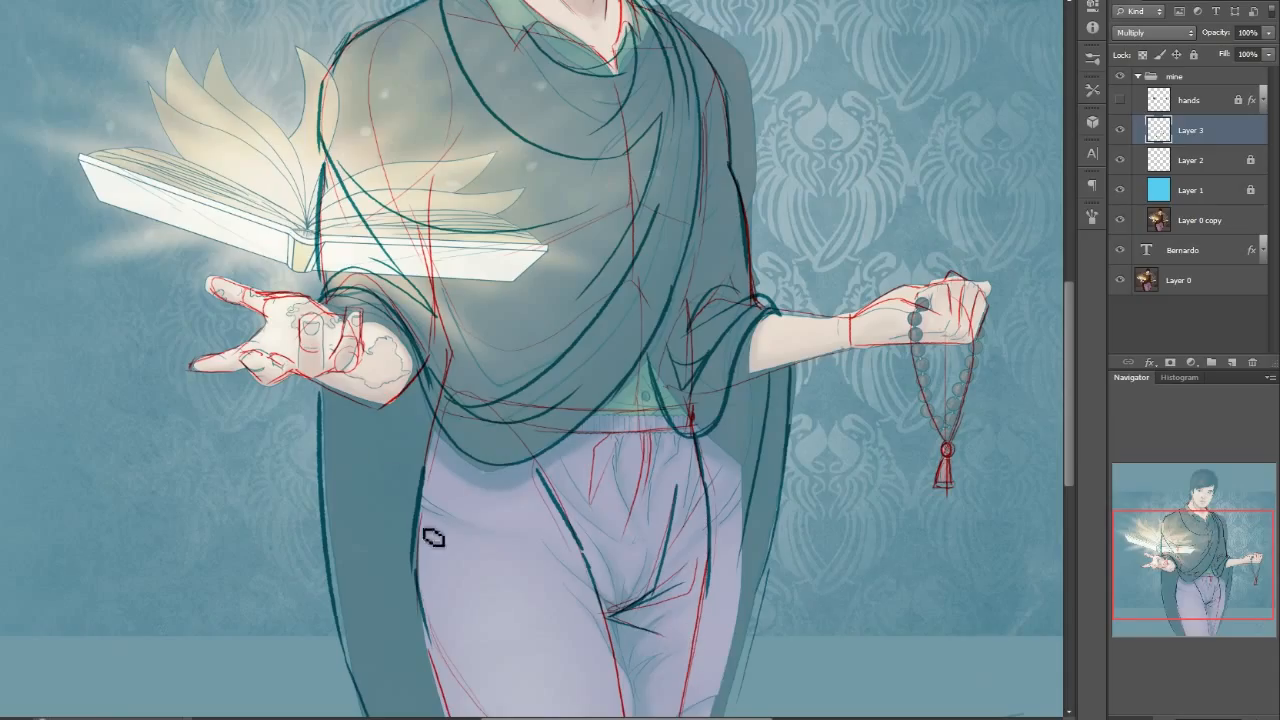
left_click_drag(424, 508, 520, 535)
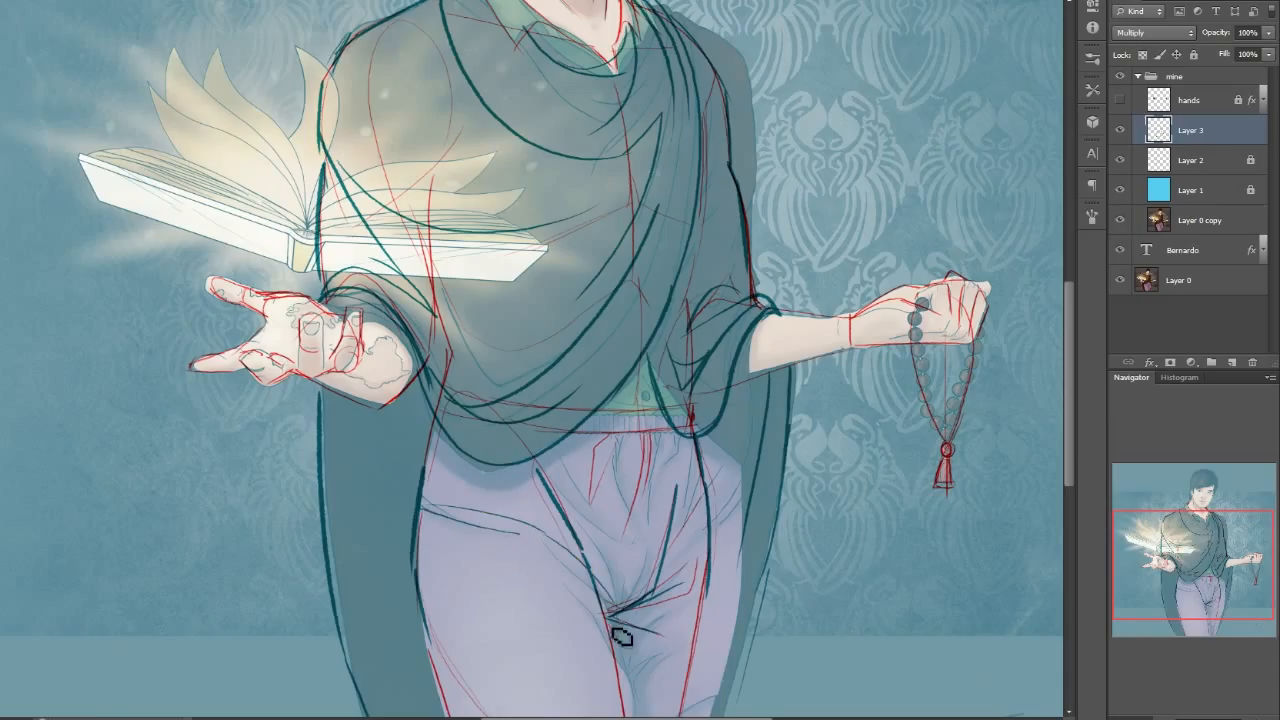
mouse_move(436, 617)
left_mouse_down()
mouse_move(602, 615)
mouse_move(542, 640)
left_mouse_up()
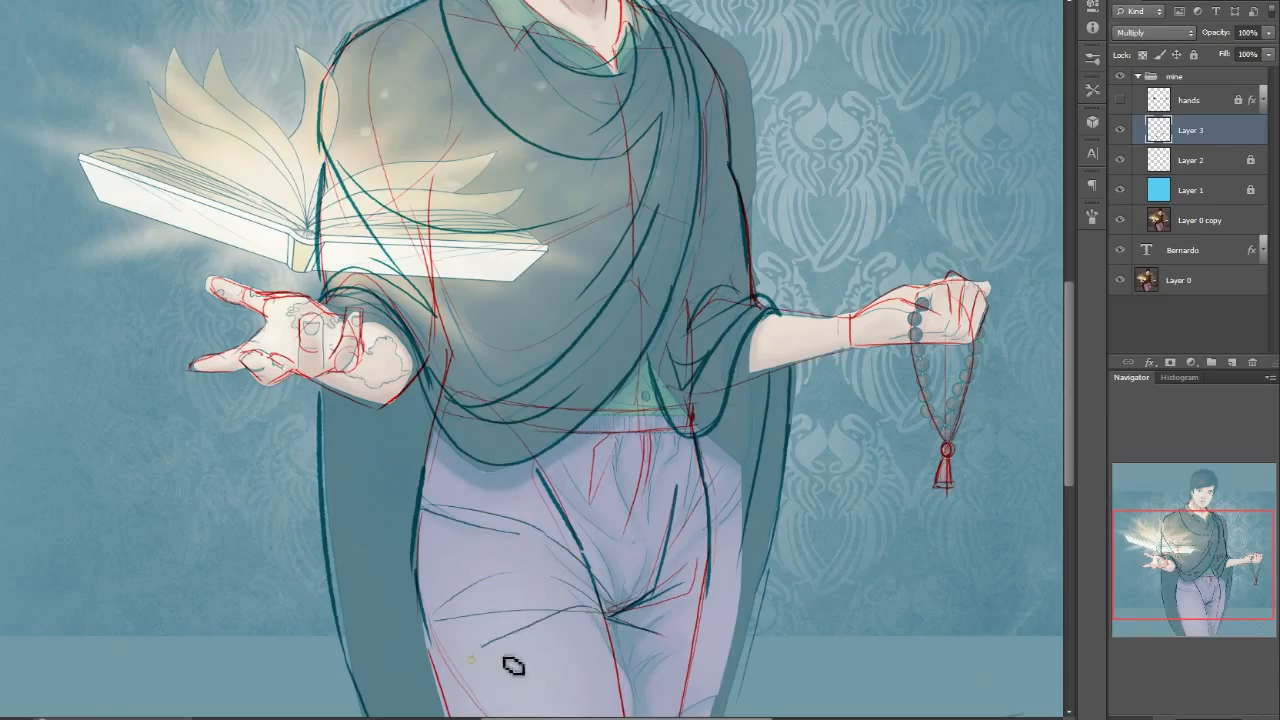
left_click_drag(486, 676, 605, 637)
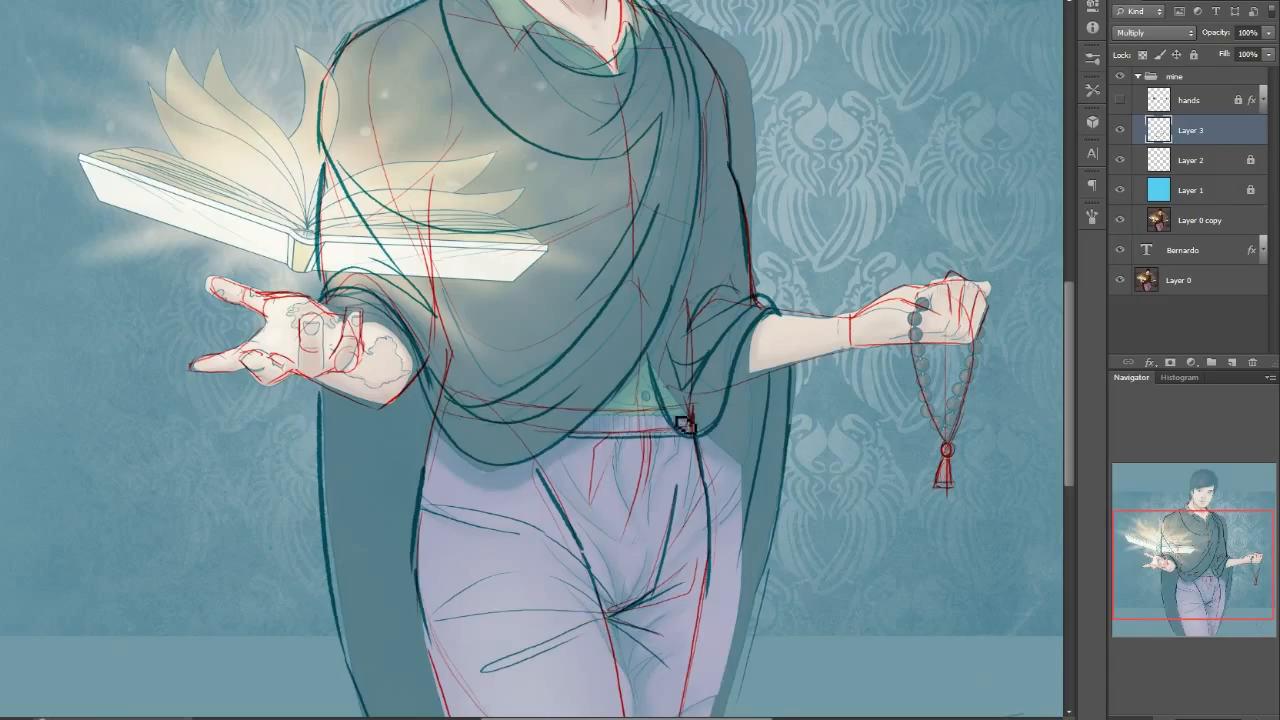
- Draw the curved waistband of the trousers below the shirt, between the cloak's hems
left_click_drag(538, 458, 695, 451)
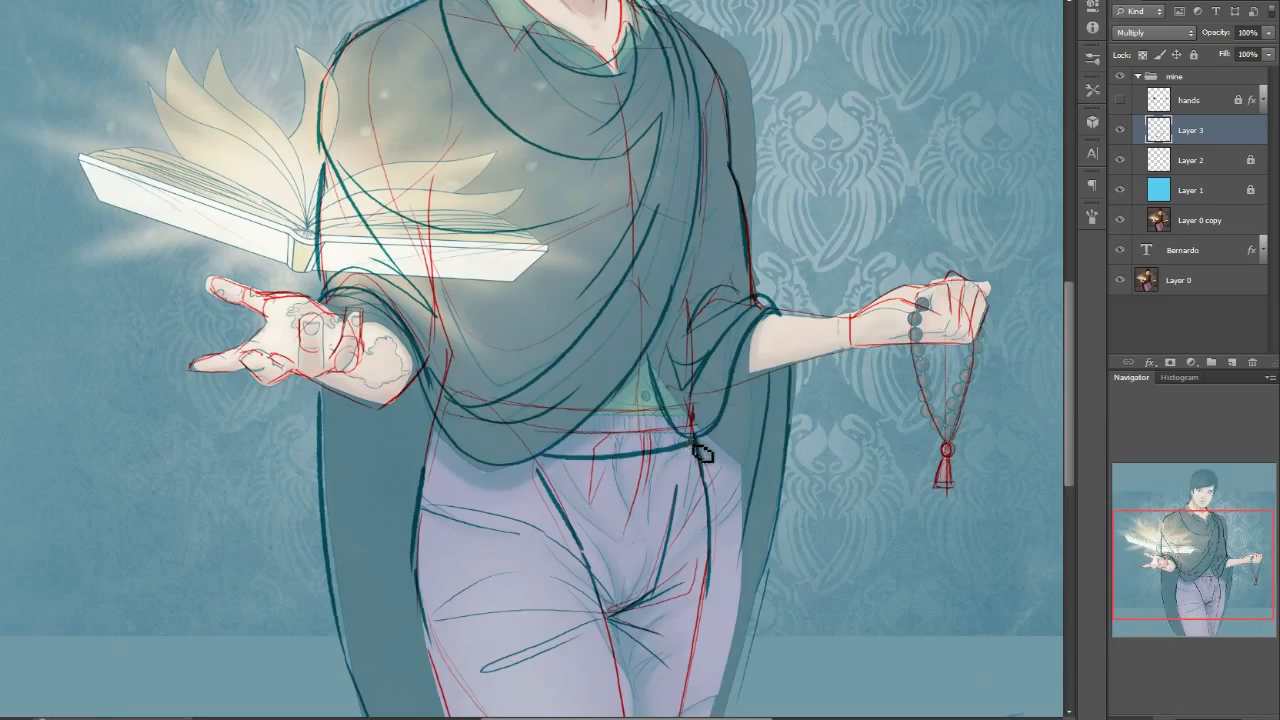
left_click_drag(566, 434, 686, 432)
key("ctrl+z")
- Hatch diagonal shadow lines on the inside of the hanging cloak beneath both forearms
mouse_move(766, 318)
left_mouse_down()
mouse_move(762, 387)
mouse_move(730, 418)
mouse_move(724, 456)
left_mouse_up()
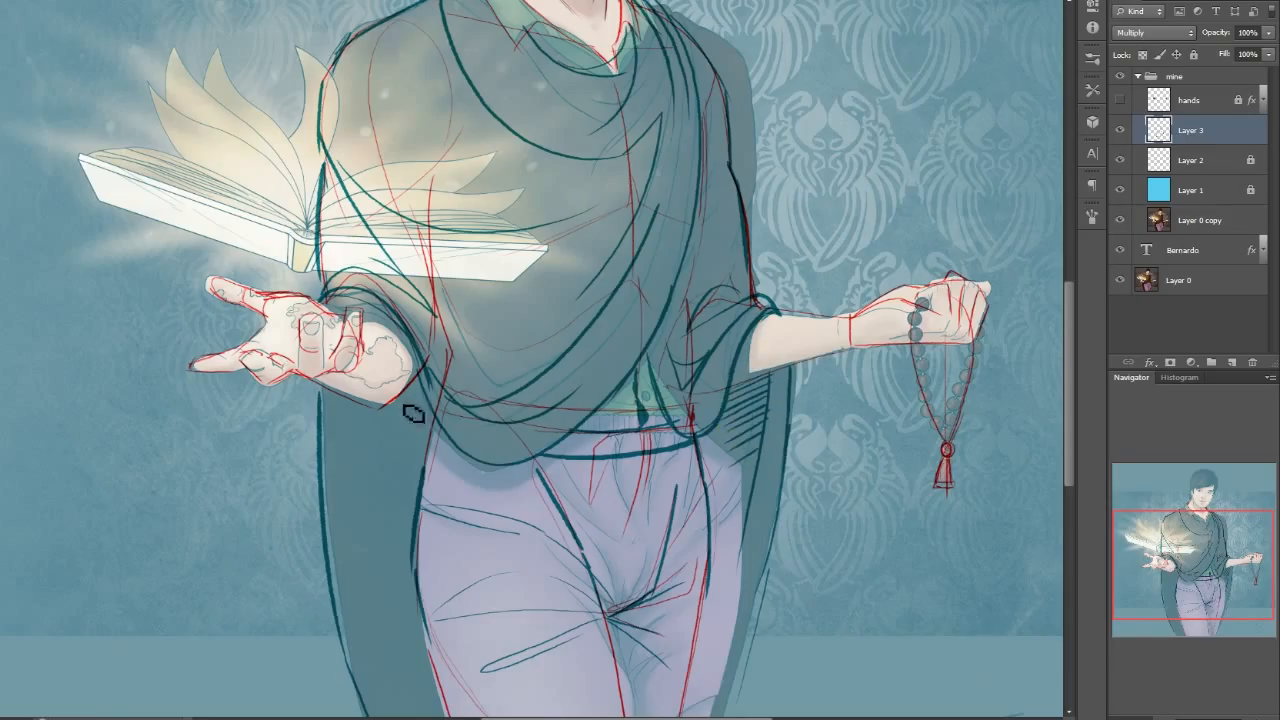
mouse_move(422, 386)
left_mouse_down()
mouse_move(381, 417)
mouse_move(384, 440)
left_mouse_up()
mouse_move(426, 420)
left_mouse_down()
mouse_move(388, 458)
mouse_move(392, 474)
left_mouse_up()
mouse_move(347, 398)
left_mouse_down()
mouse_move(328, 420)
mouse_move(345, 478)
left_mouse_up()
left_click_drag(412, 460, 358, 494)
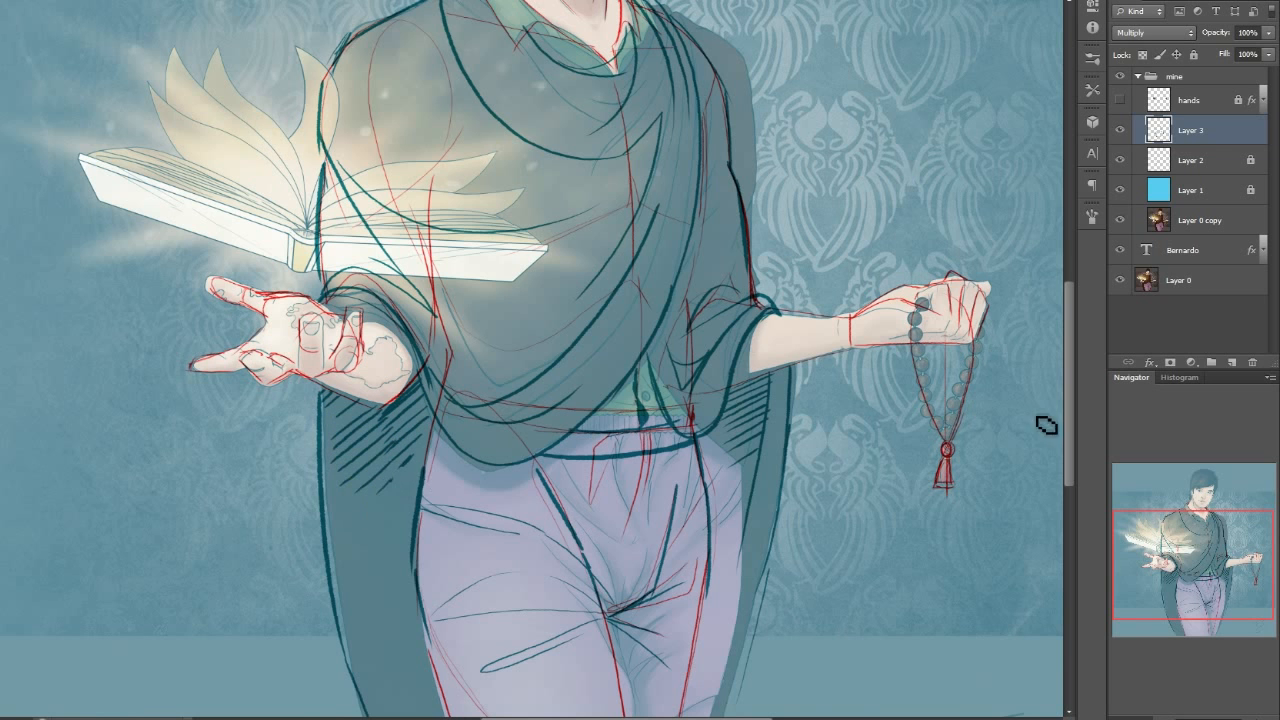
- Draw the bead string's guide curve over the bead-holding fist and down the strand's outer side
left_click_drag(1117, 585, 1236, 571)
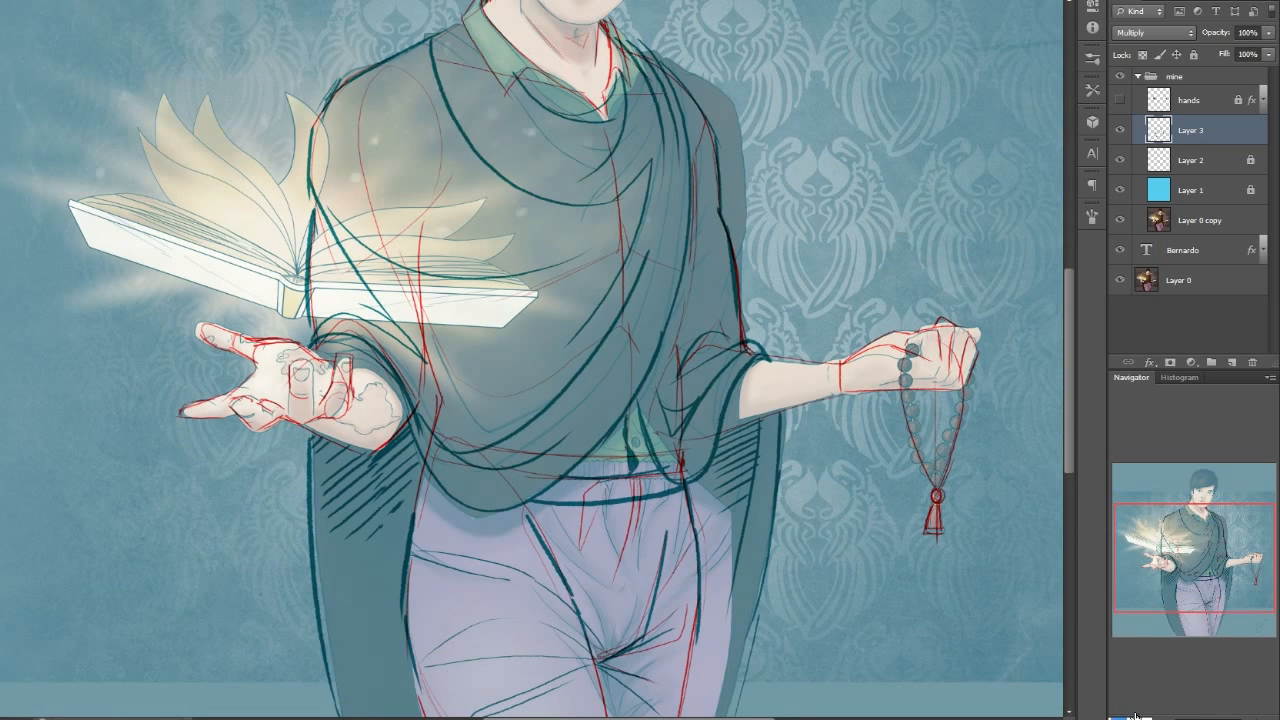
left_click_drag(1125, 712, 1170, 712)
left_click_drag(1192, 545, 1256, 562)
scroll(1071, 512, "down", 2)
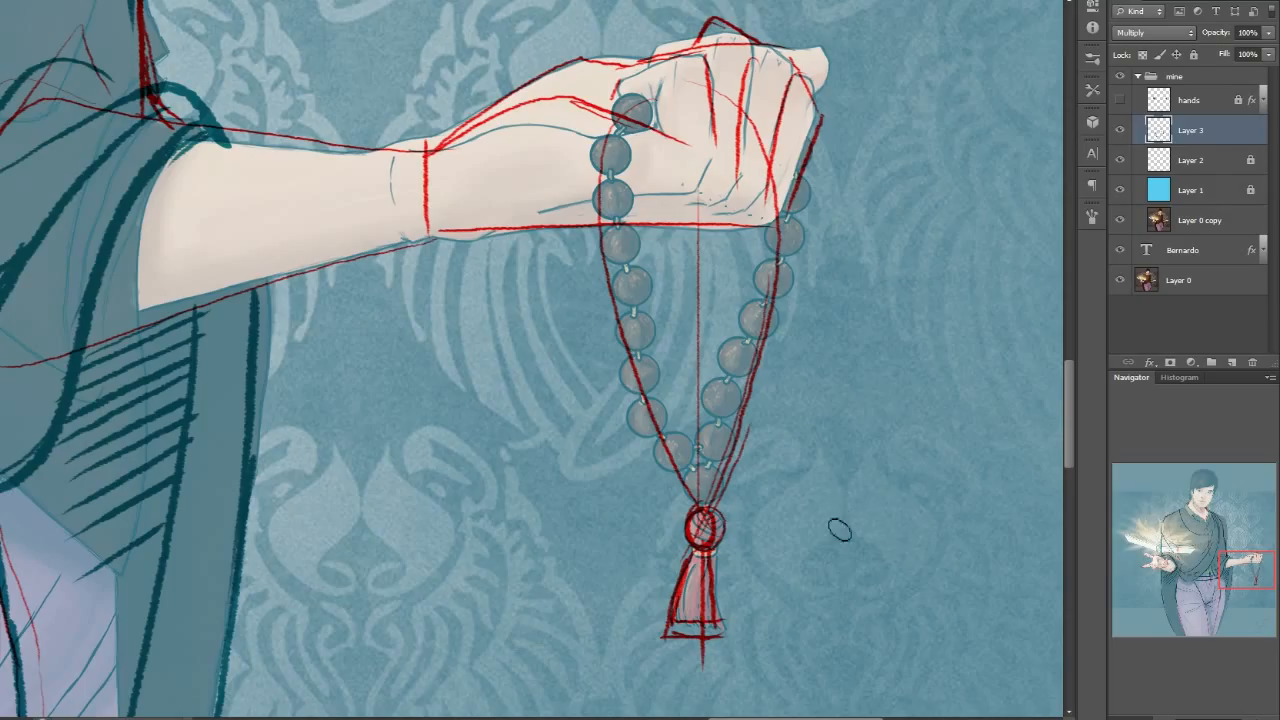
left_click_drag(632, 113, 734, 104)
key("ctrl+z")
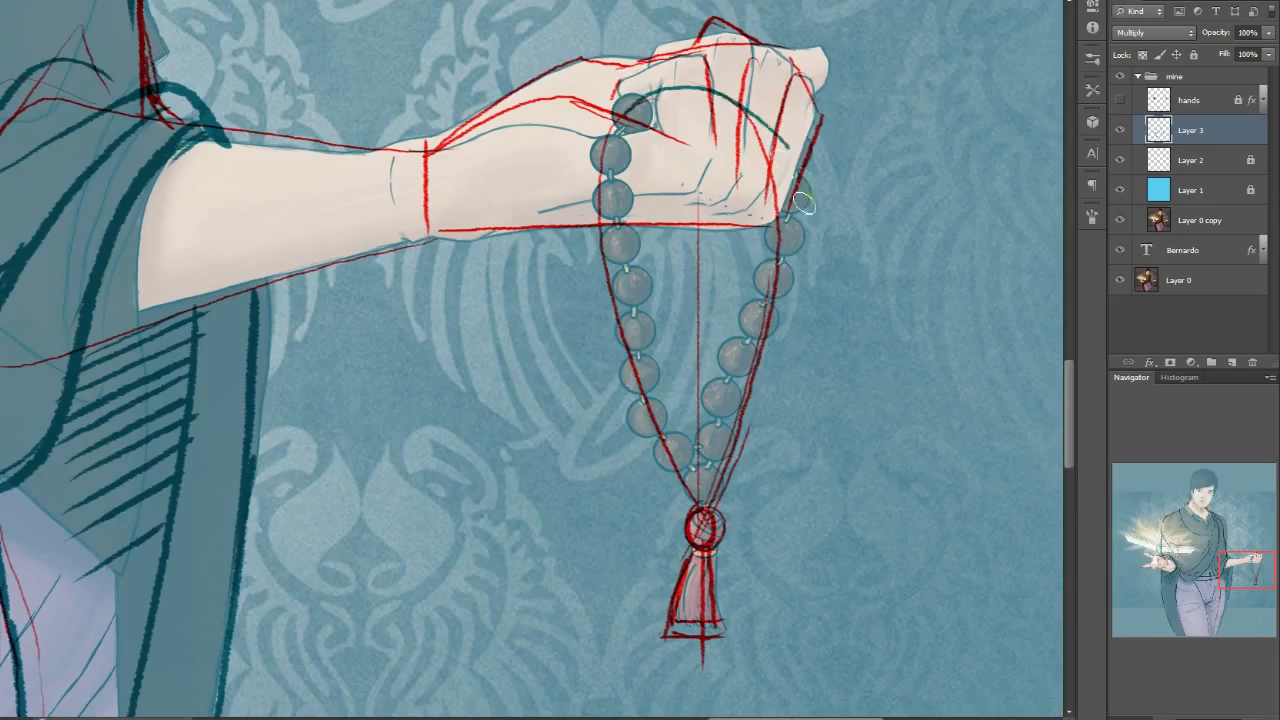
mouse_move(632, 108)
left_mouse_down()
mouse_move(721, 97)
mouse_move(790, 205)
left_mouse_up()
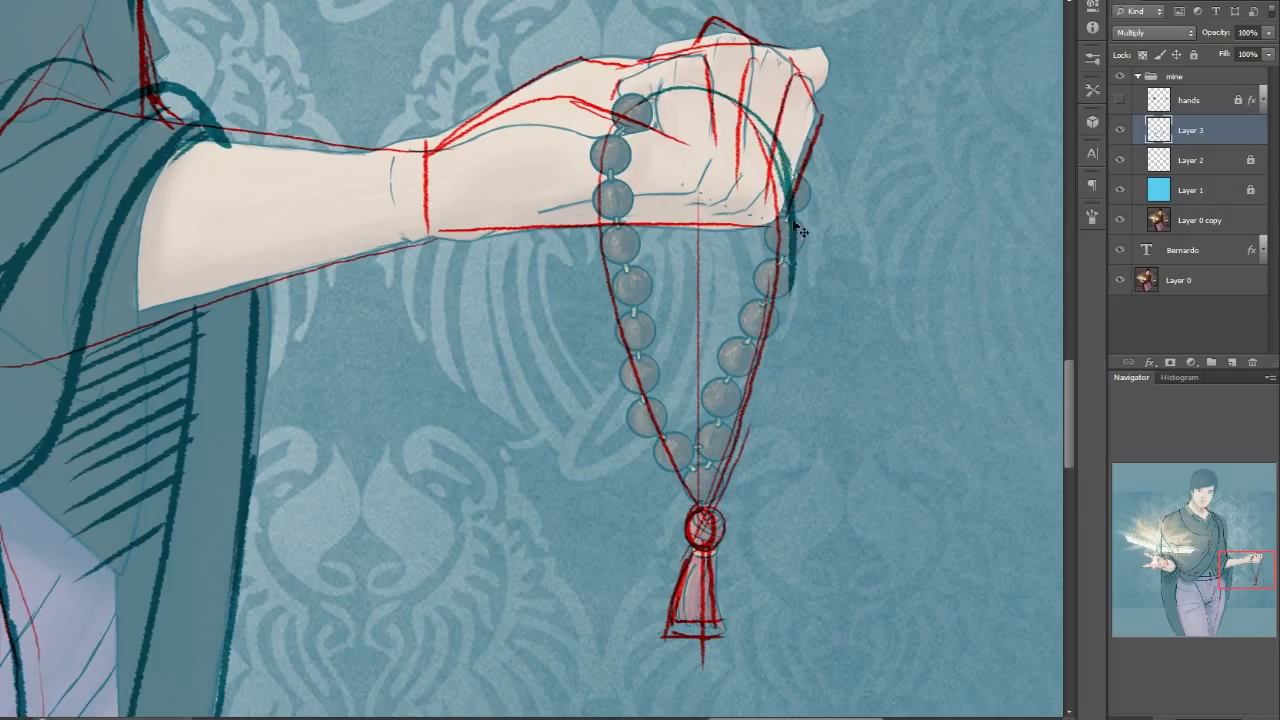
mouse_move(790, 210)
left_mouse_down()
mouse_move(762, 369)
mouse_move(772, 330)
left_mouse_up()
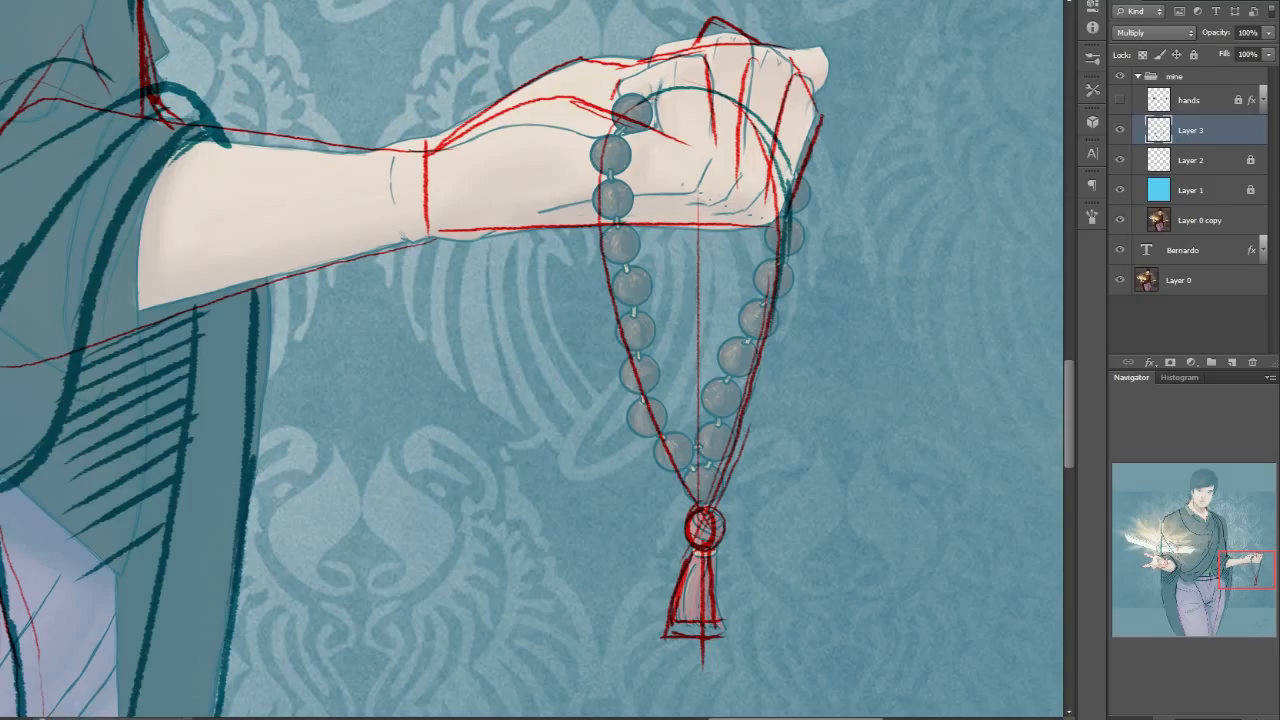
- Choose a hard round brush and add a new layer above Layer 3 for the beads
right_click(3, 152)
left_click(20, 148)
left_click(20, 2)
left_click_drag(174, 355, 178, 82)
left_click(59, 329)
left_click(1231, 363)
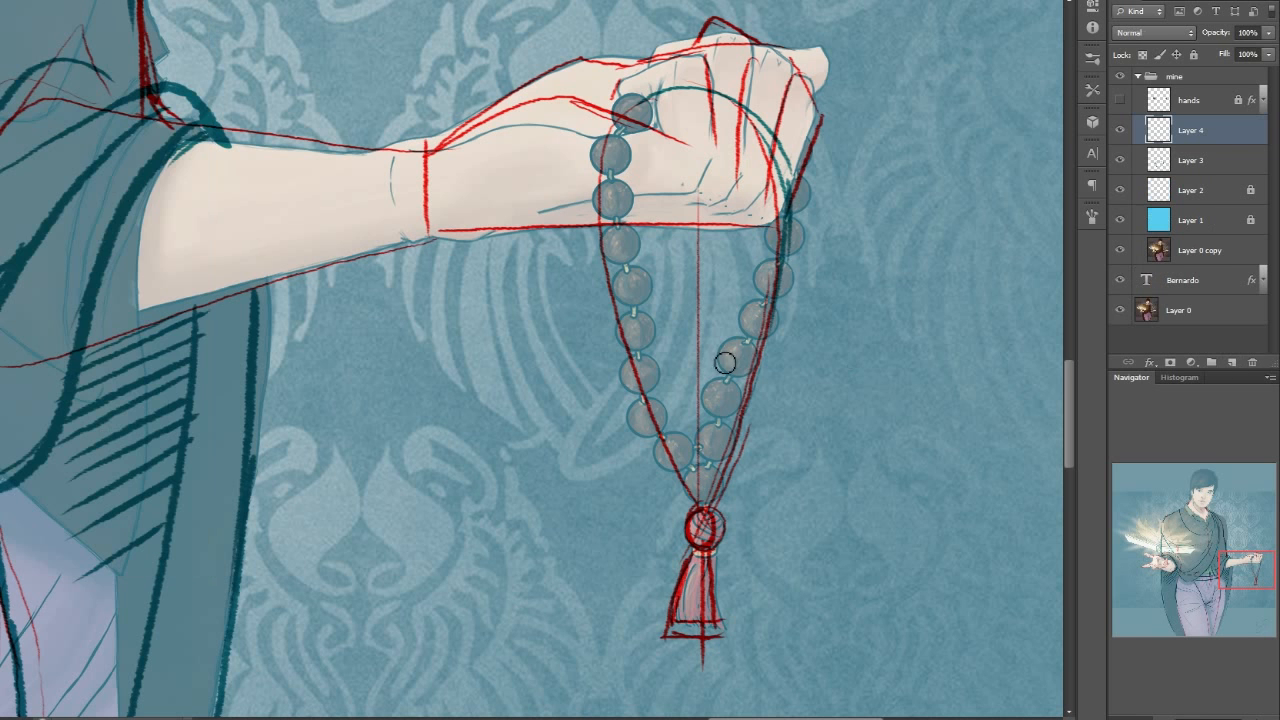
- Set the brush's minimum diameter to 100% and its spacing to 146% so it paints separate round beads
left_click(1092, 215)
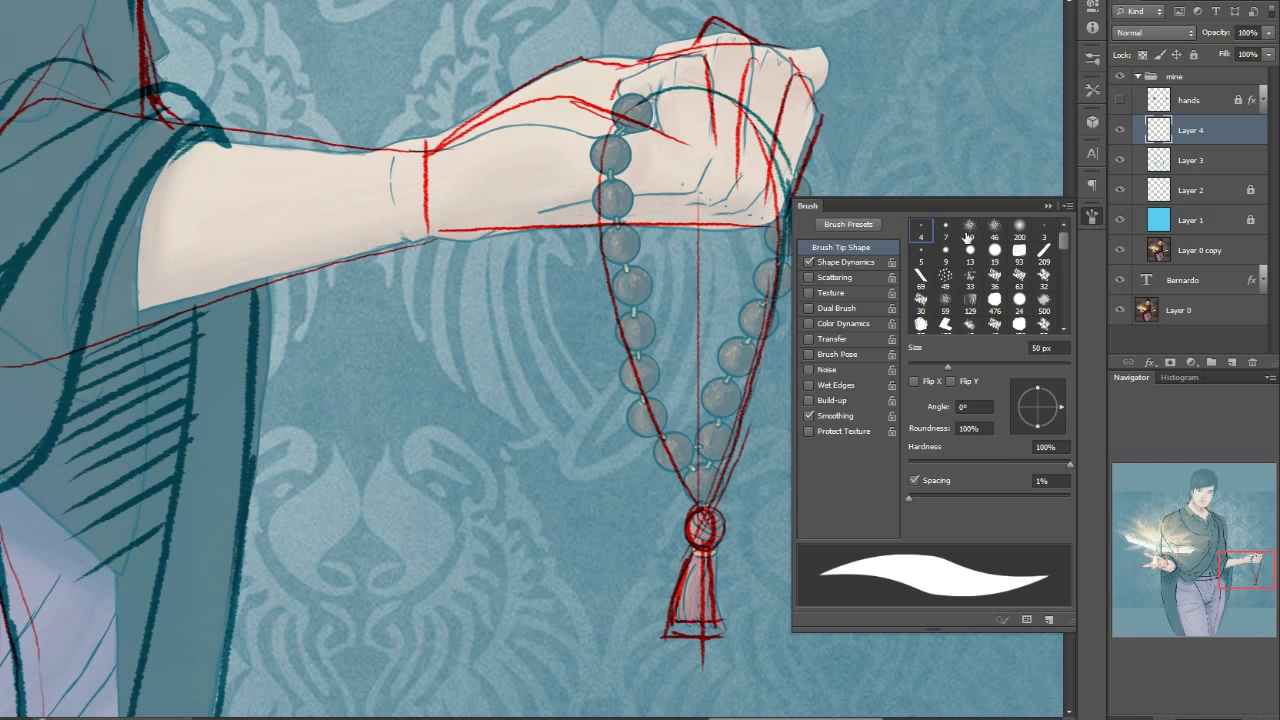
left_click(840, 262)
mouse_move(910, 242)
left_mouse_down()
mouse_move(1074, 238)
mouse_move(850, 248)
left_mouse_up()
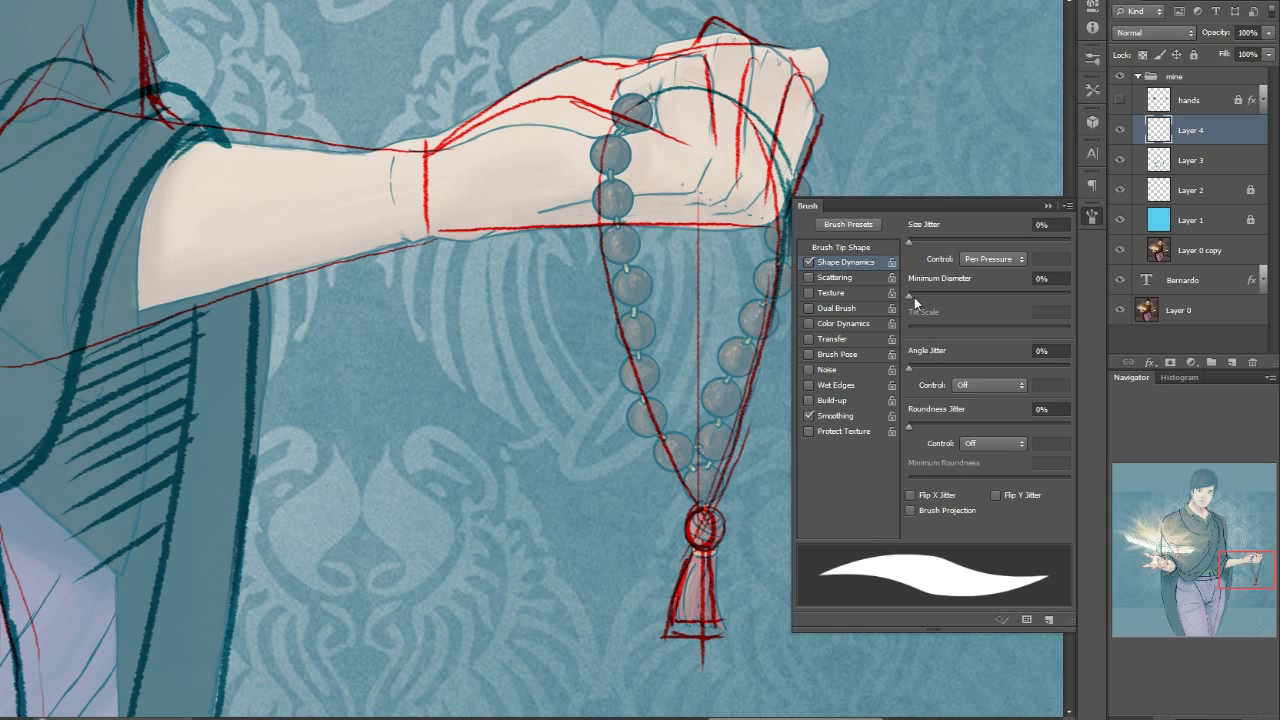
left_click_drag(914, 297, 1090, 290)
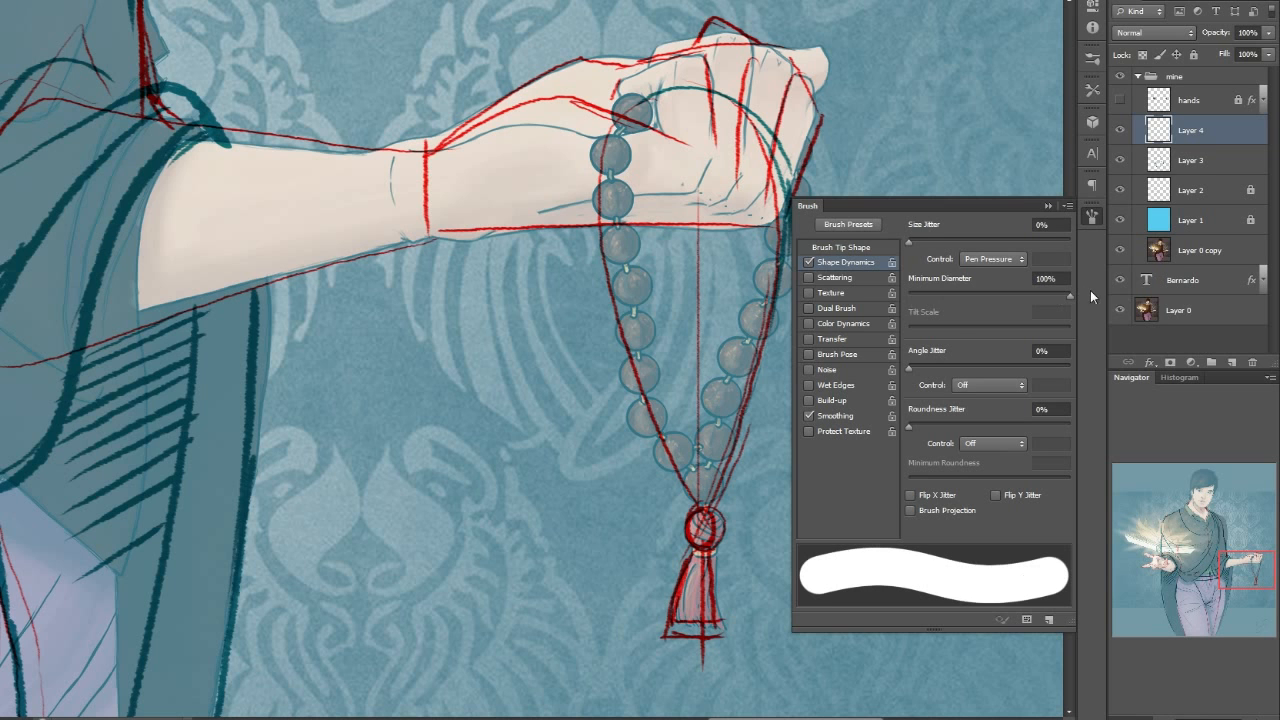
left_click(845, 247)
left_click_drag(909, 497, 1007, 496)
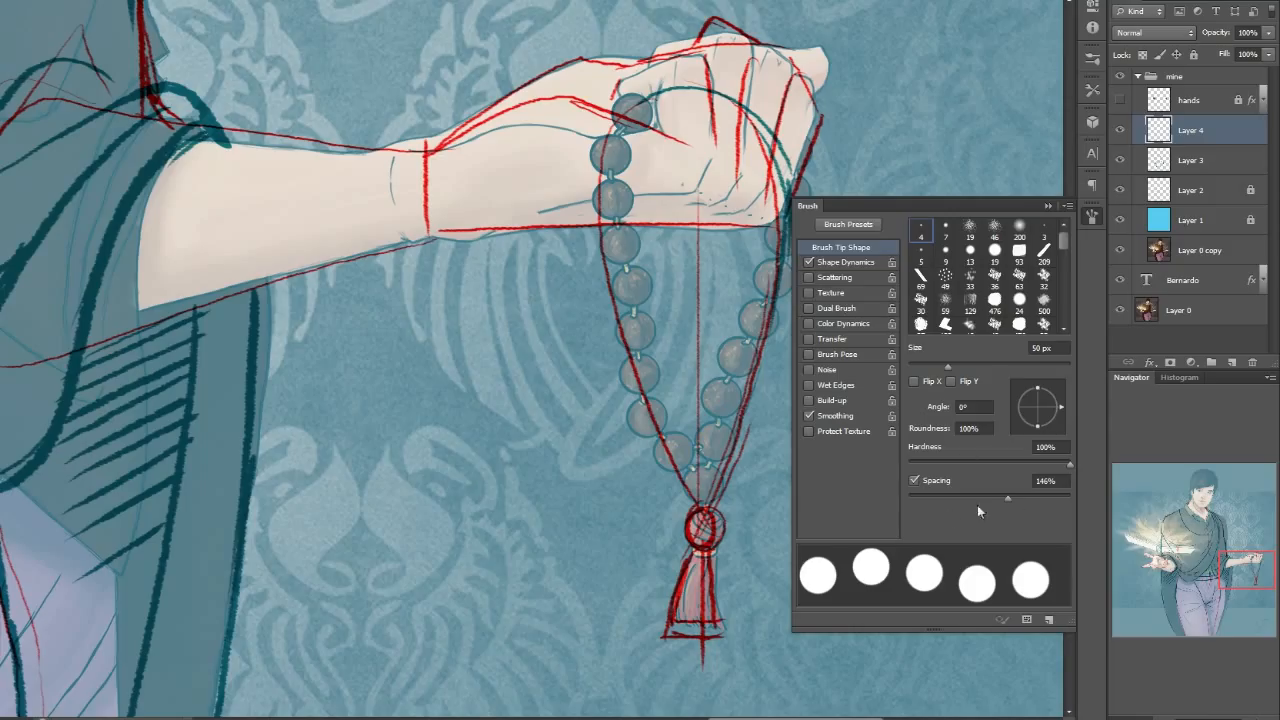
left_click(849, 261)
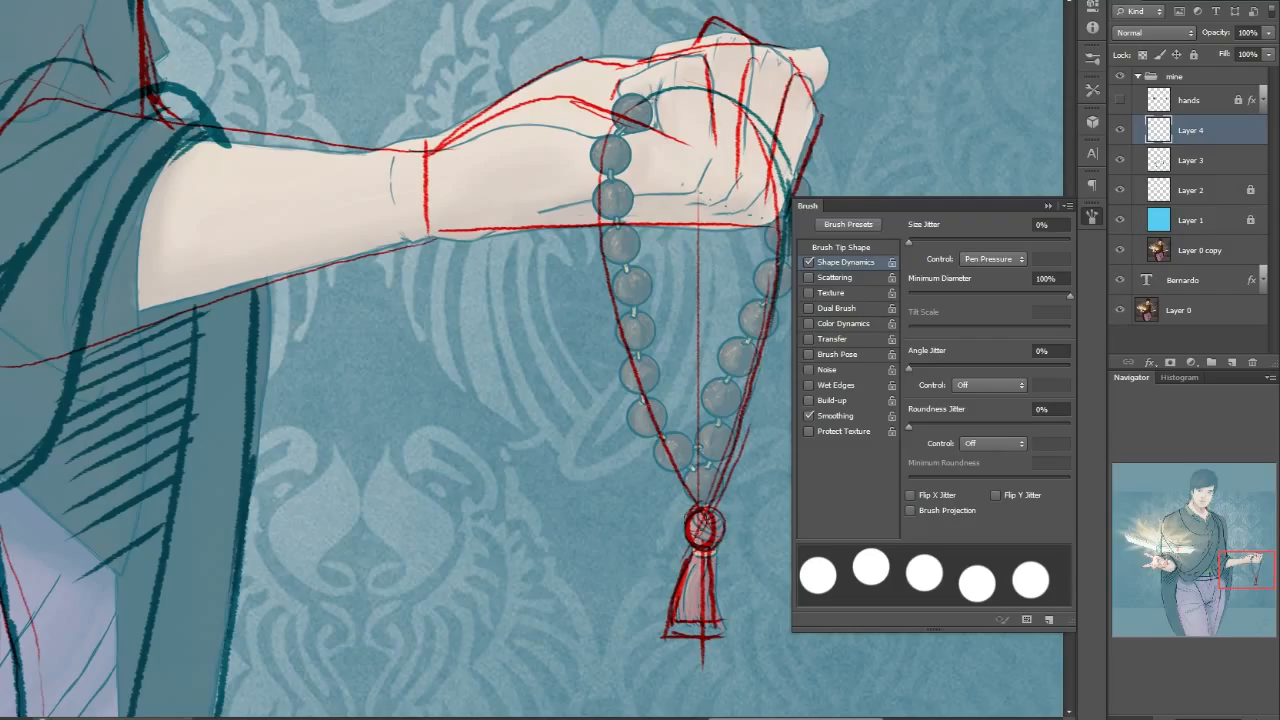
- Paint a white bead above the tassel and a row of white beads down the inner strand from the fist
left_click(704, 528)
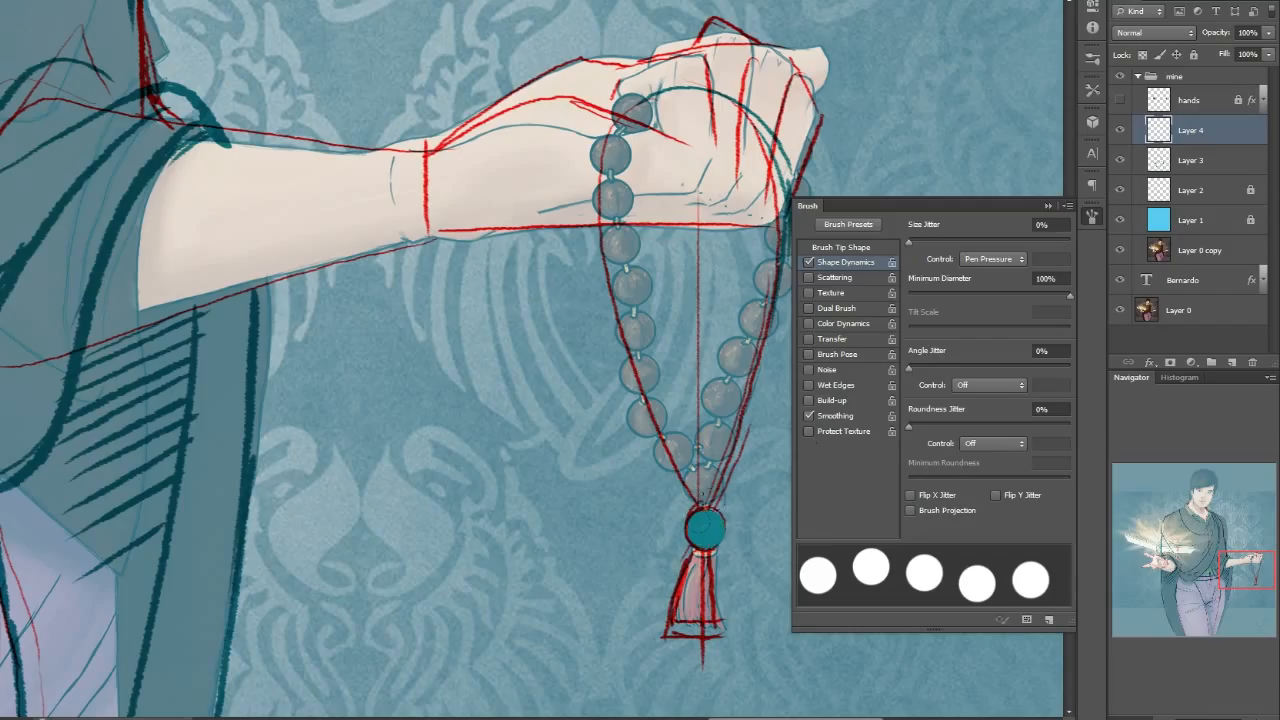
key("ctrl+z")
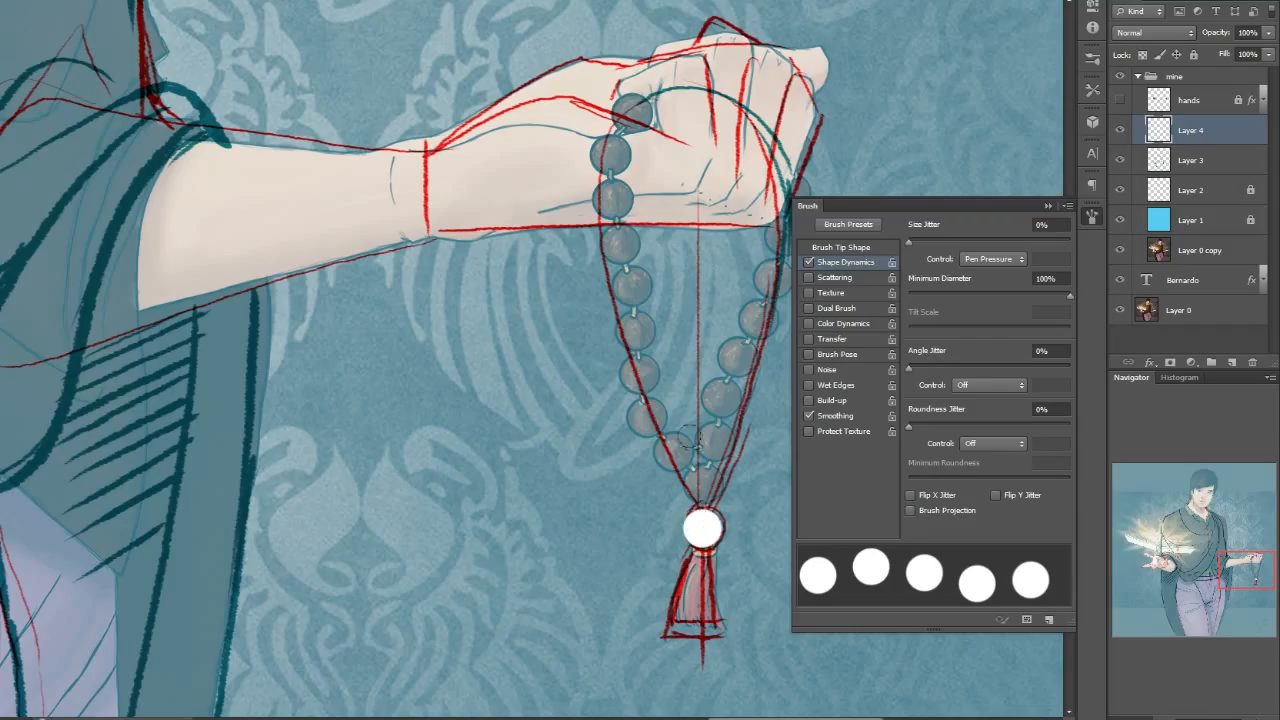
left_click(634, 111)
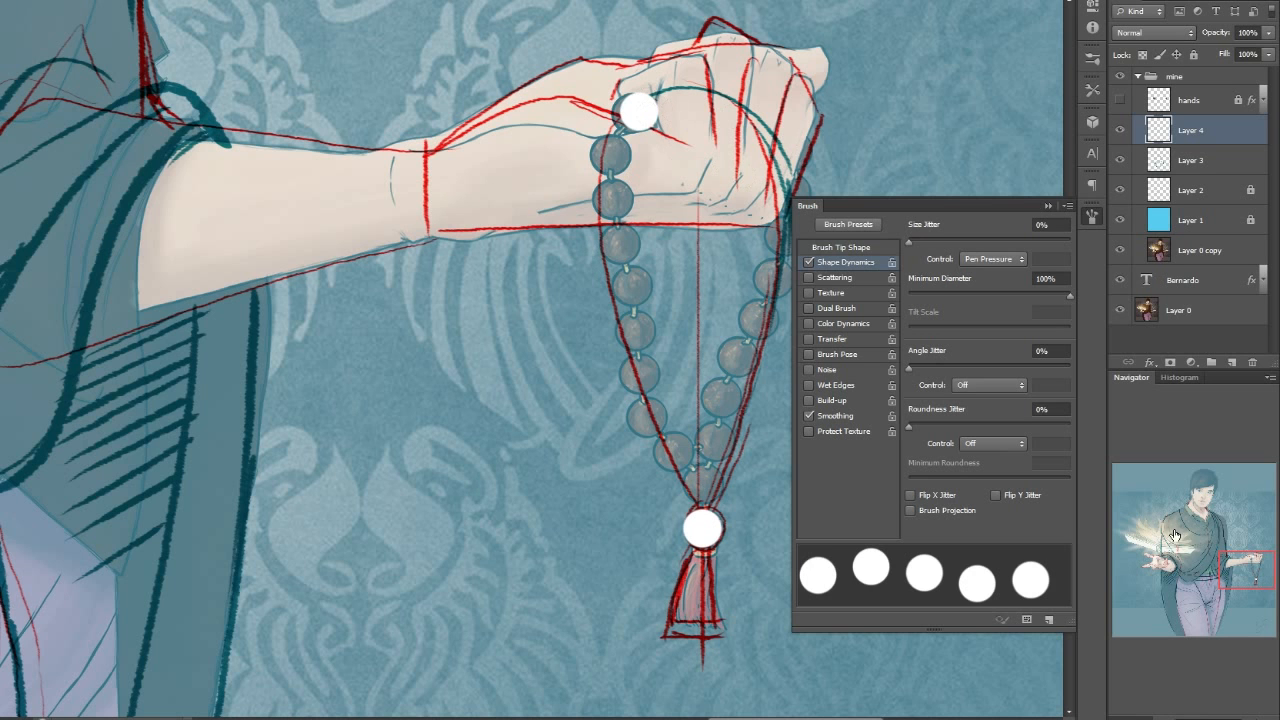
key("ctrl+z")
mouse_move(630, 105)
left_mouse_down()
mouse_move(613, 222)
mouse_move(631, 330)
mouse_move(697, 489)
left_mouse_up()
- Paint the row of white beads along the outer strand between the tassel and the fist's knuckles
left_click_drag(990, 211, 1074, 185)
mouse_move(778, 172)
left_mouse_down()
mouse_move(795, 235)
mouse_move(770, 393)
mouse_move(729, 495)
left_mouse_up()
key("ctrl+z")
mouse_move(777, 160)
left_mouse_down()
mouse_move(763, 328)
mouse_move(720, 491)
left_mouse_up()
key("ctrl+z")
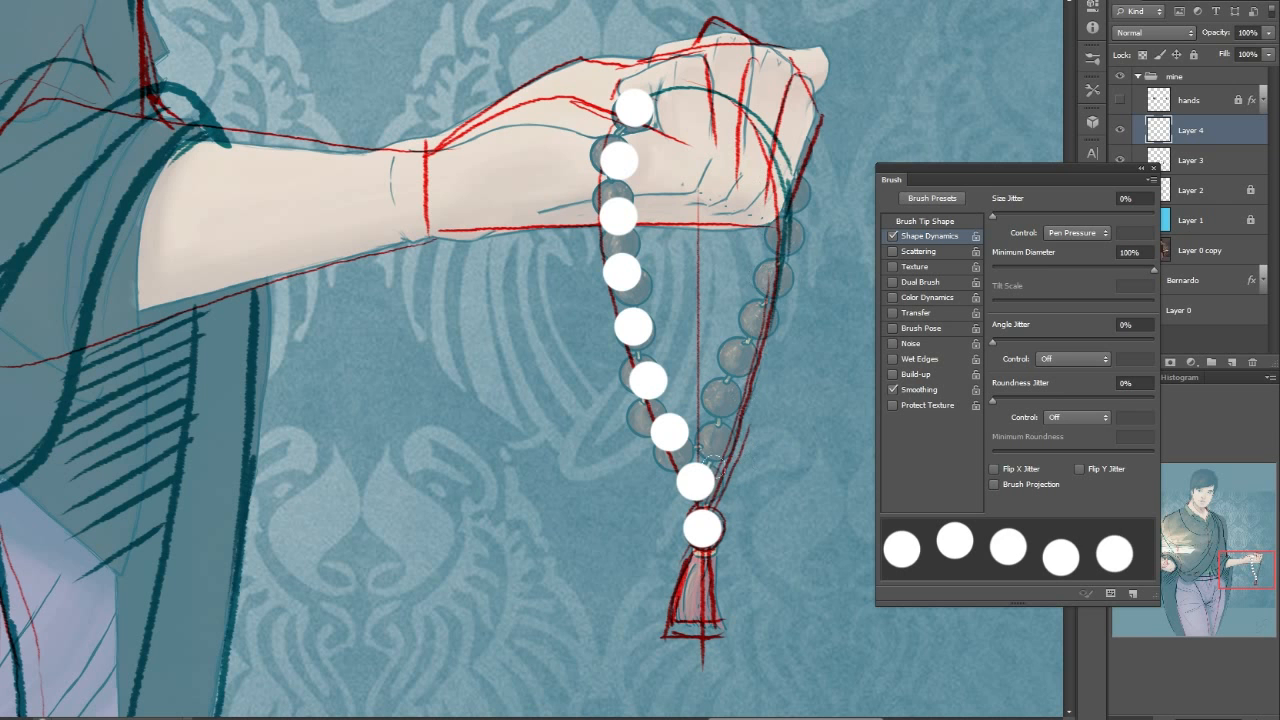
mouse_move(720, 432)
left_mouse_down()
mouse_move(756, 296)
mouse_move(772, 165)
left_mouse_up()
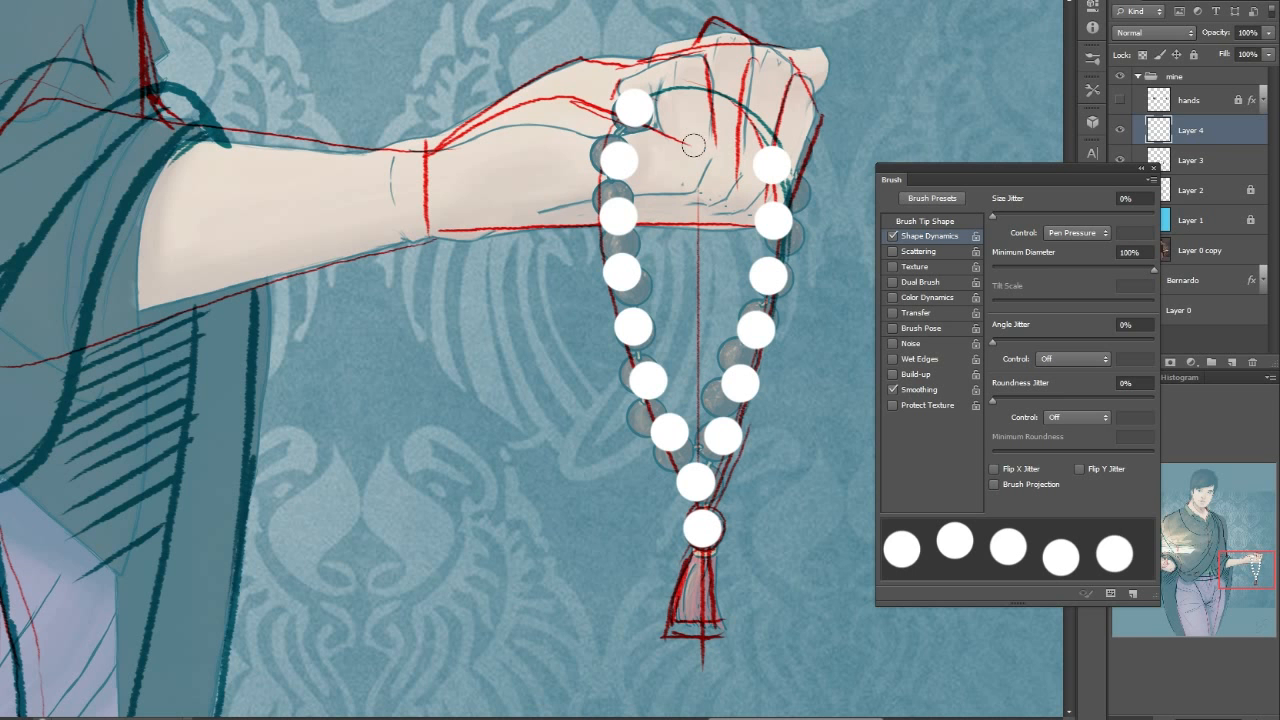
- Add a 4 px black outside stroke to the bead layer and close the brush settings
double_click(1222, 138)
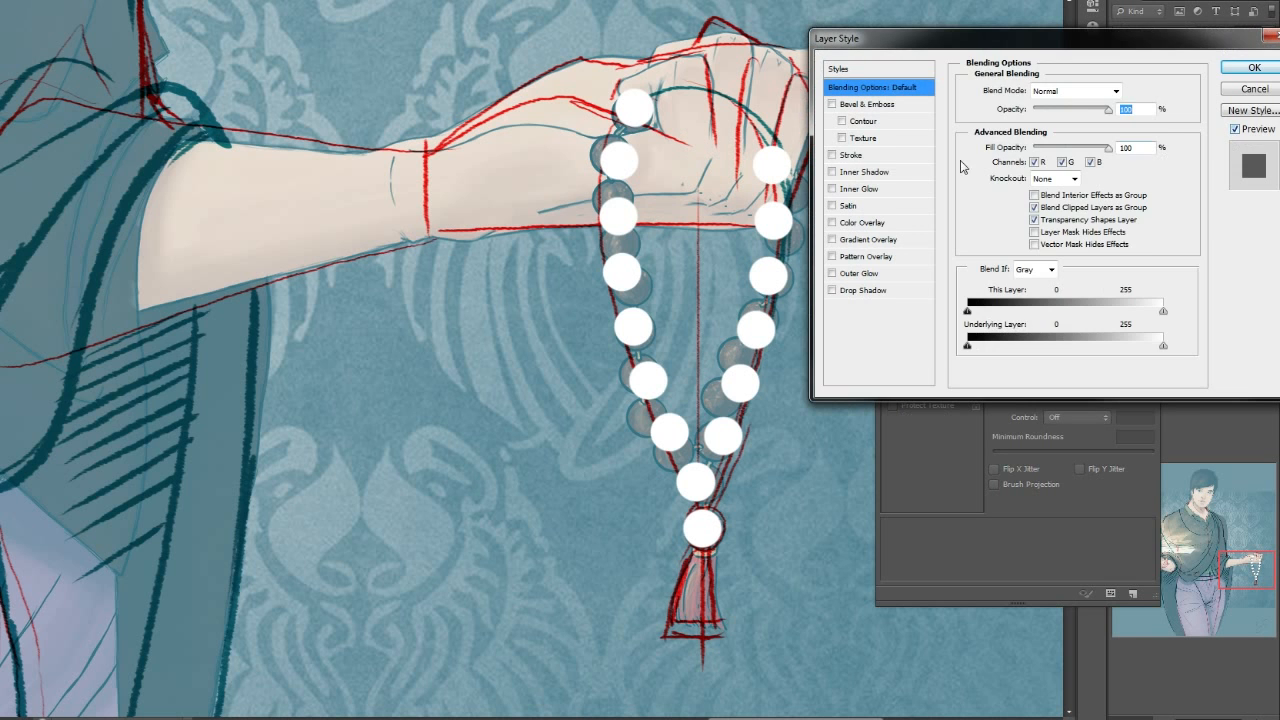
left_click(830, 156)
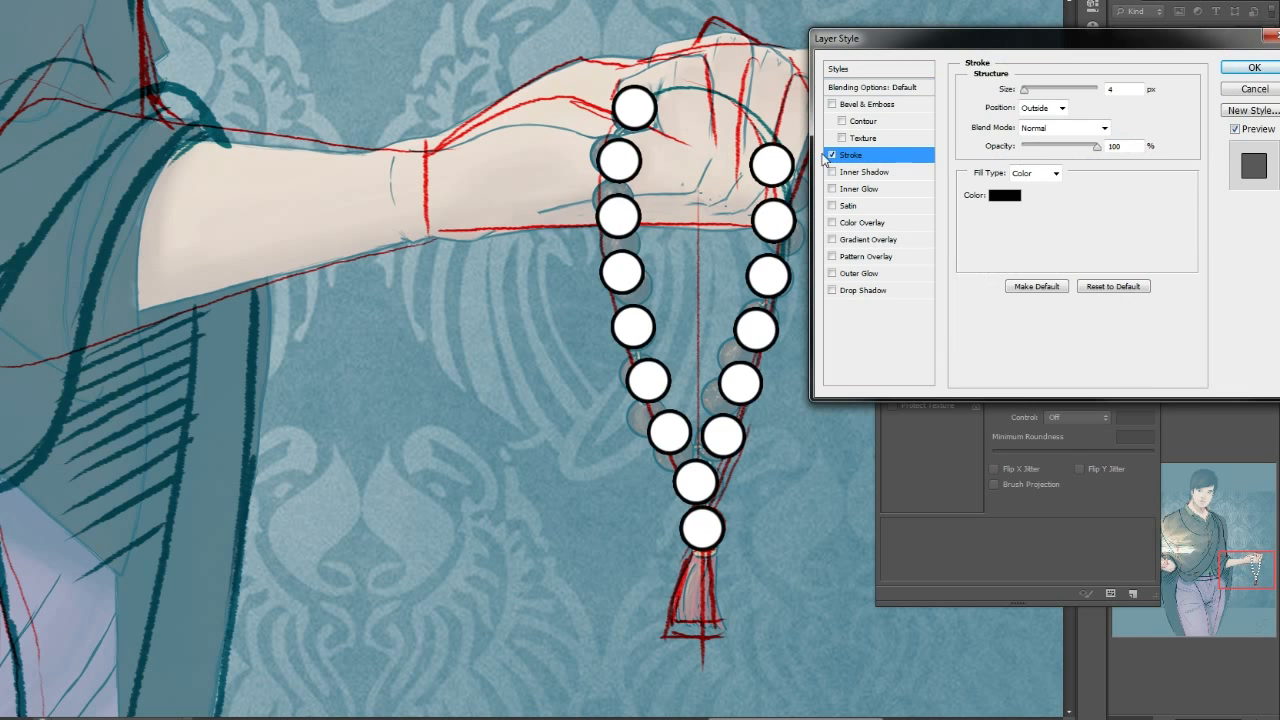
left_click(1004, 196)
left_click(1215, 296)
left_click(1226, 70)
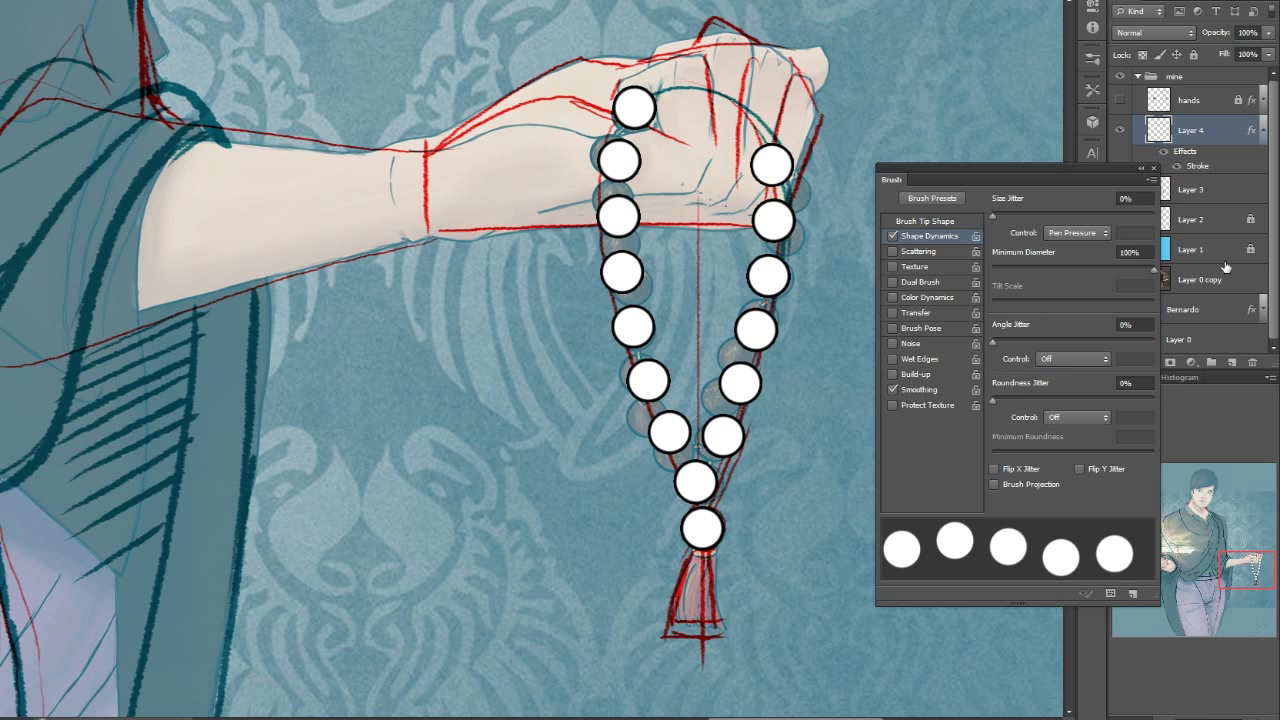
left_click(1153, 169)
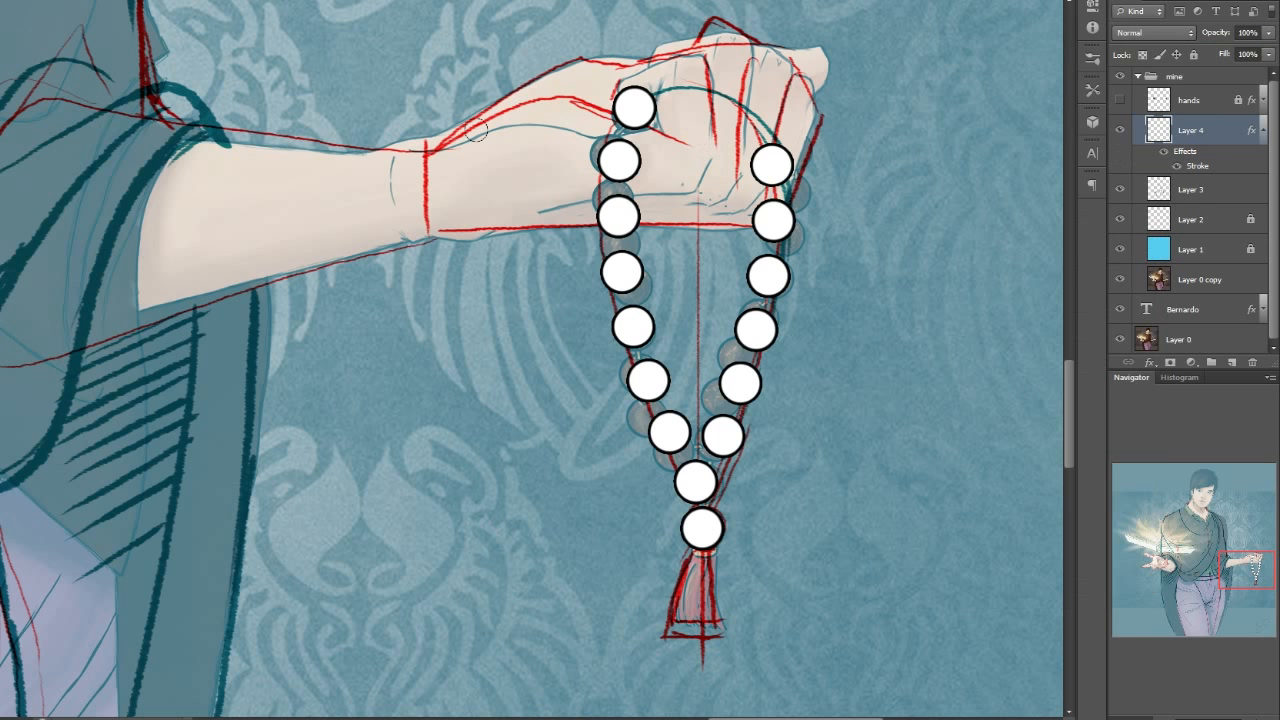
- Erase the topmost bead on the outer strand and the part of the next bead that overlaps the fist
key("ctrl+z")
left_click(772, 165)
left_click(6, 2)
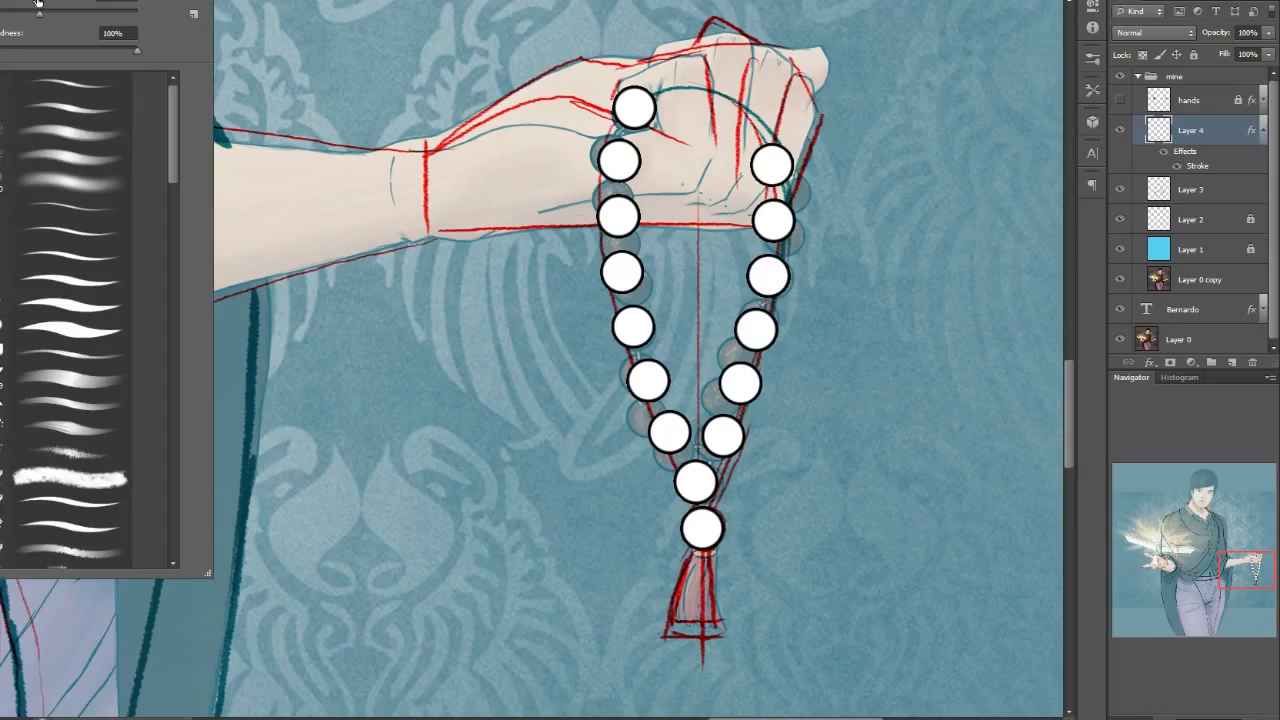
key("Escape")
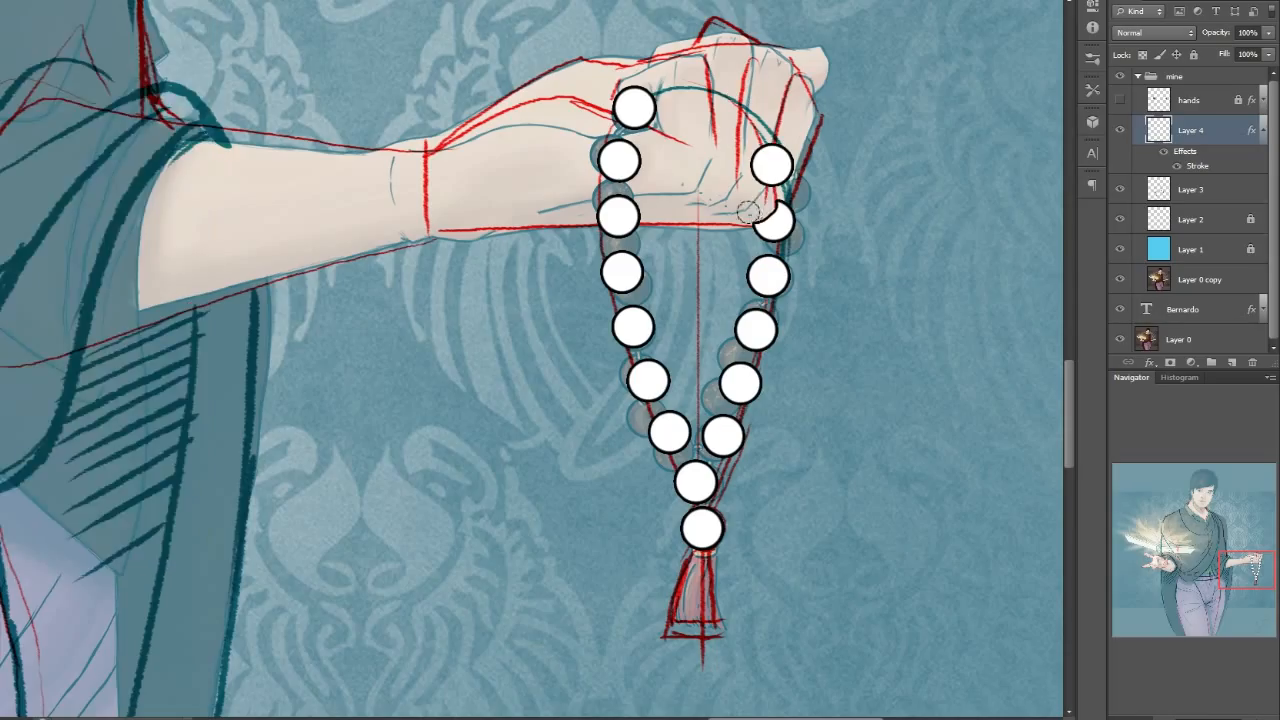
key("ctrl+z")
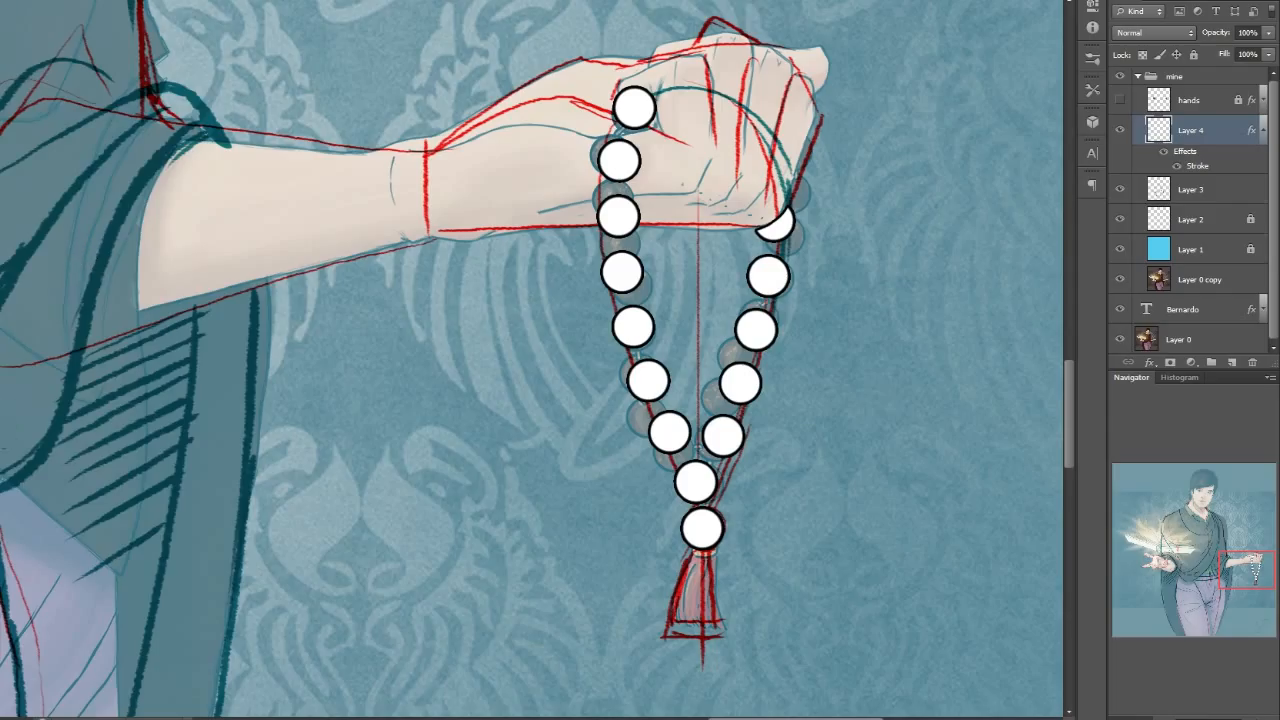
- Add a new layer above the bead layer and try the chosen round brush with a curved test stroke beside the beads
left_click(12, 1)
left_click(73, 330)
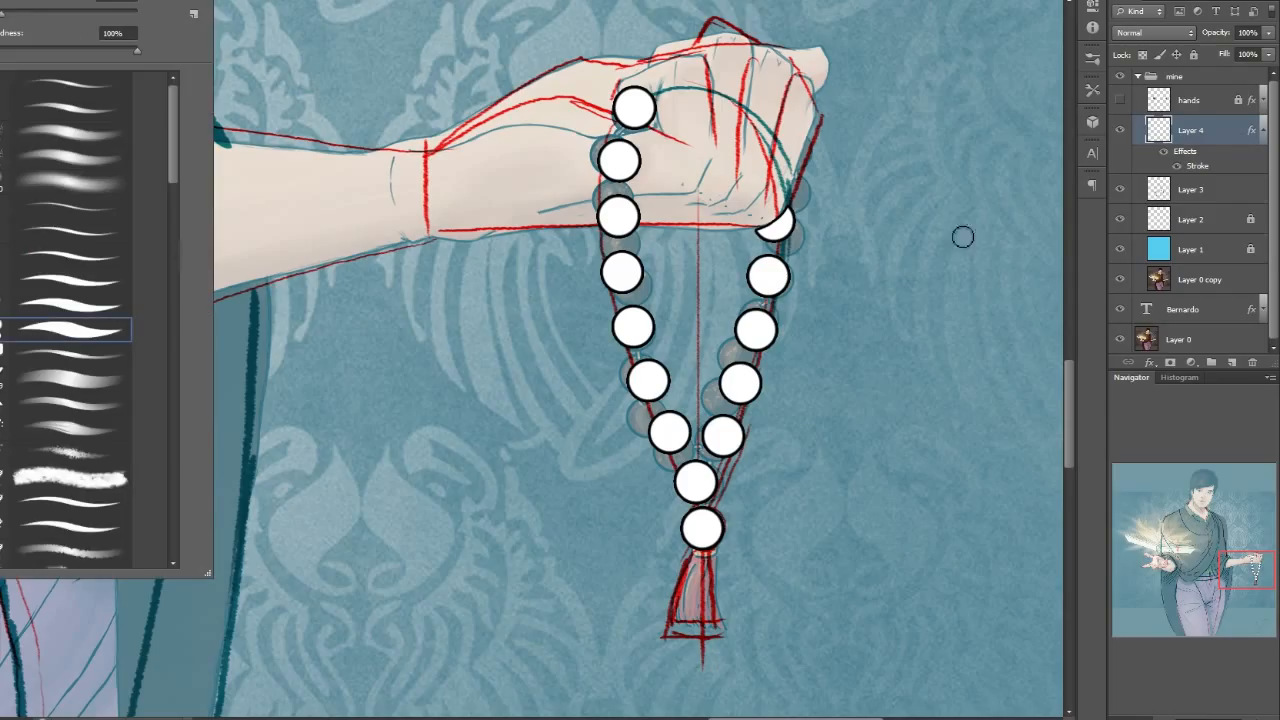
left_click(1231, 362)
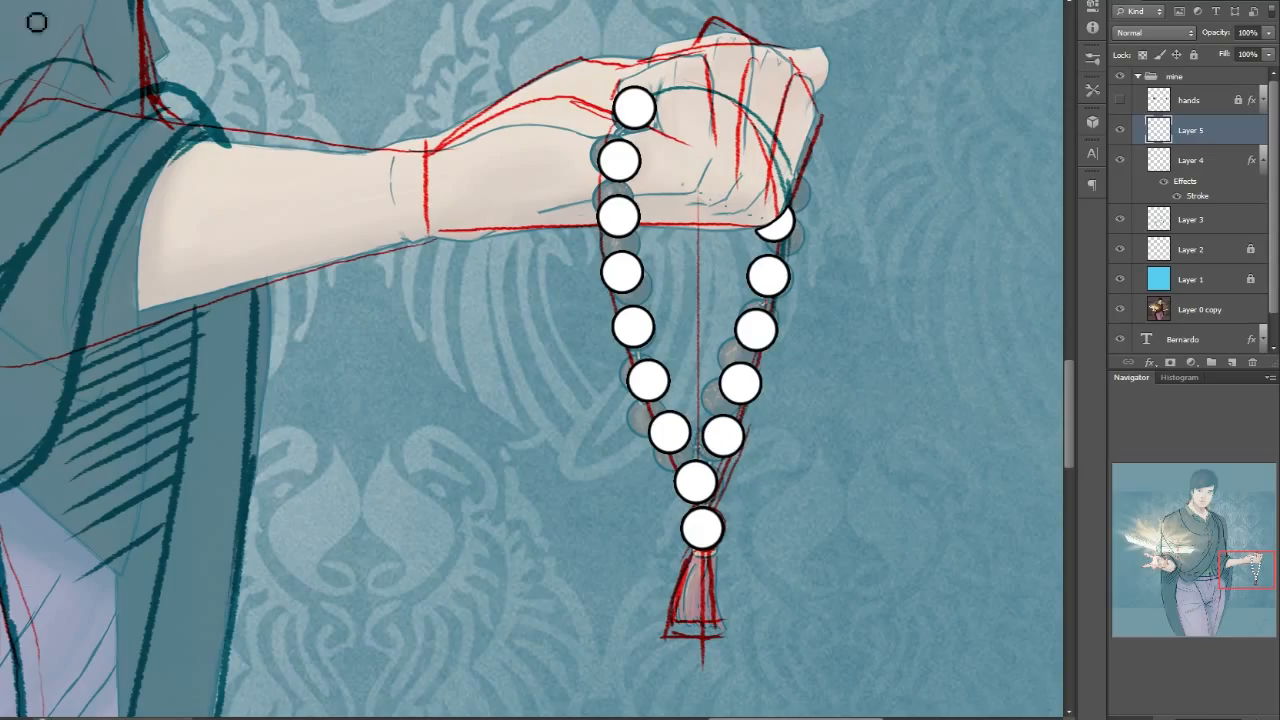
mouse_move(445, 320)
left_mouse_down()
mouse_move(529, 383)
mouse_move(472, 482)
mouse_move(497, 500)
left_mouse_up()
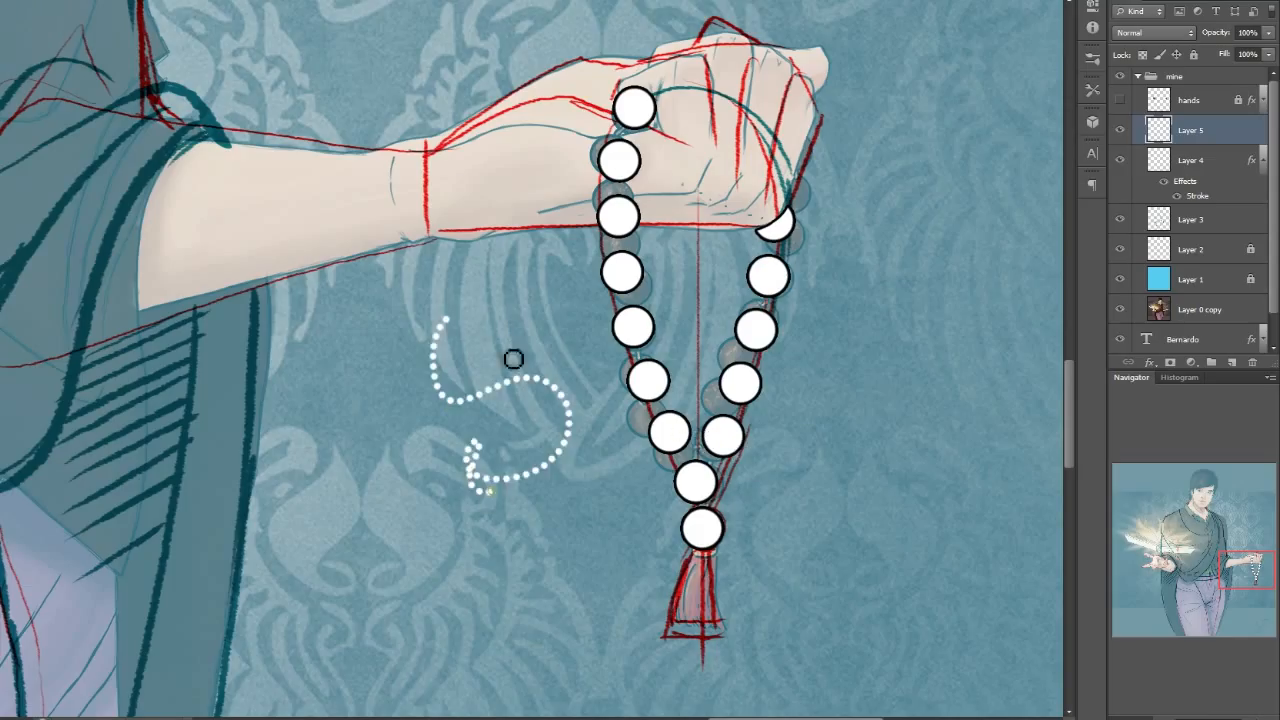
key("ctrl+z")
- Pick a continuous brush and draw white string segments linking the lowest beads above the tassel
left_click(12, 2)
left_click(71, 343)
left_click(695, 436)
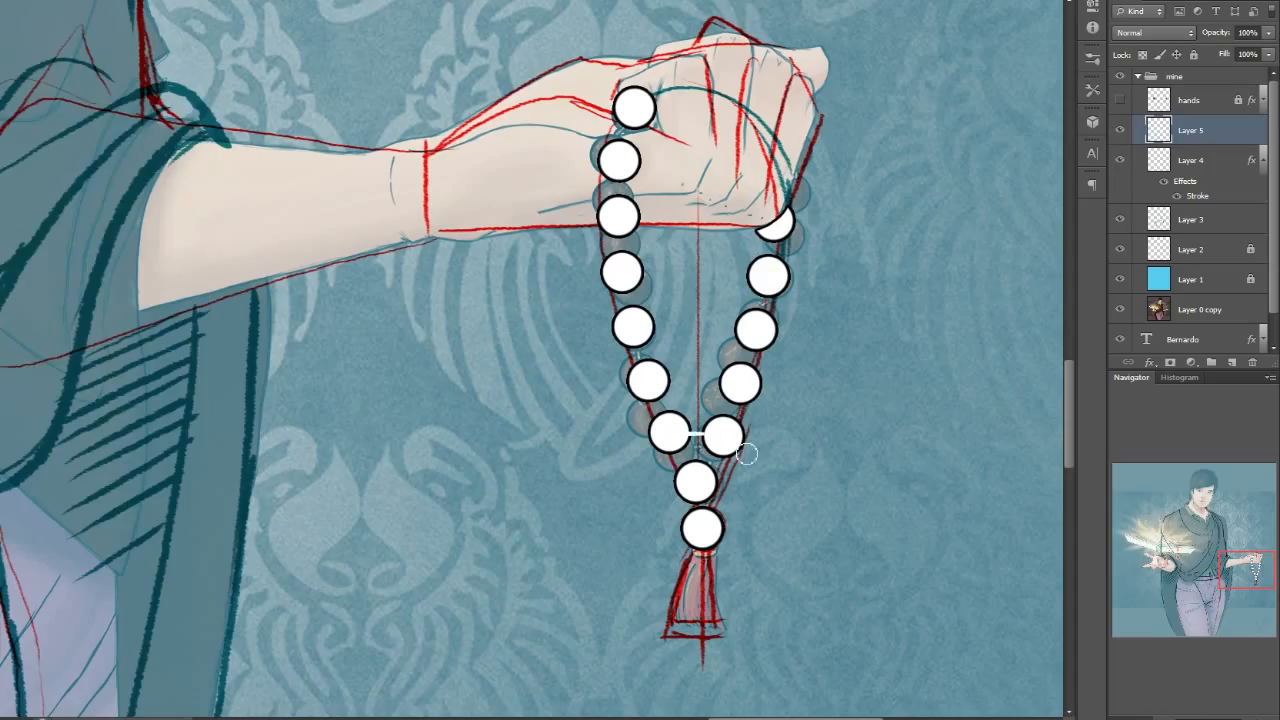
left_click_drag(689, 470, 676, 448)
left_click_drag(709, 472, 722, 449)
- Paint the tassel's white threads under the lowest bead and draw the white string between the beads on both strands
mouse_move(692, 552)
left_mouse_down()
mouse_move(710, 553)
mouse_move(674, 606)
left_mouse_up()
mouse_move(691, 559)
left_mouse_down()
mouse_move(684, 626)
mouse_move(692, 616)
mouse_move(712, 636)
mouse_move(718, 617)
mouse_move(686, 628)
mouse_move(698, 630)
left_mouse_up()
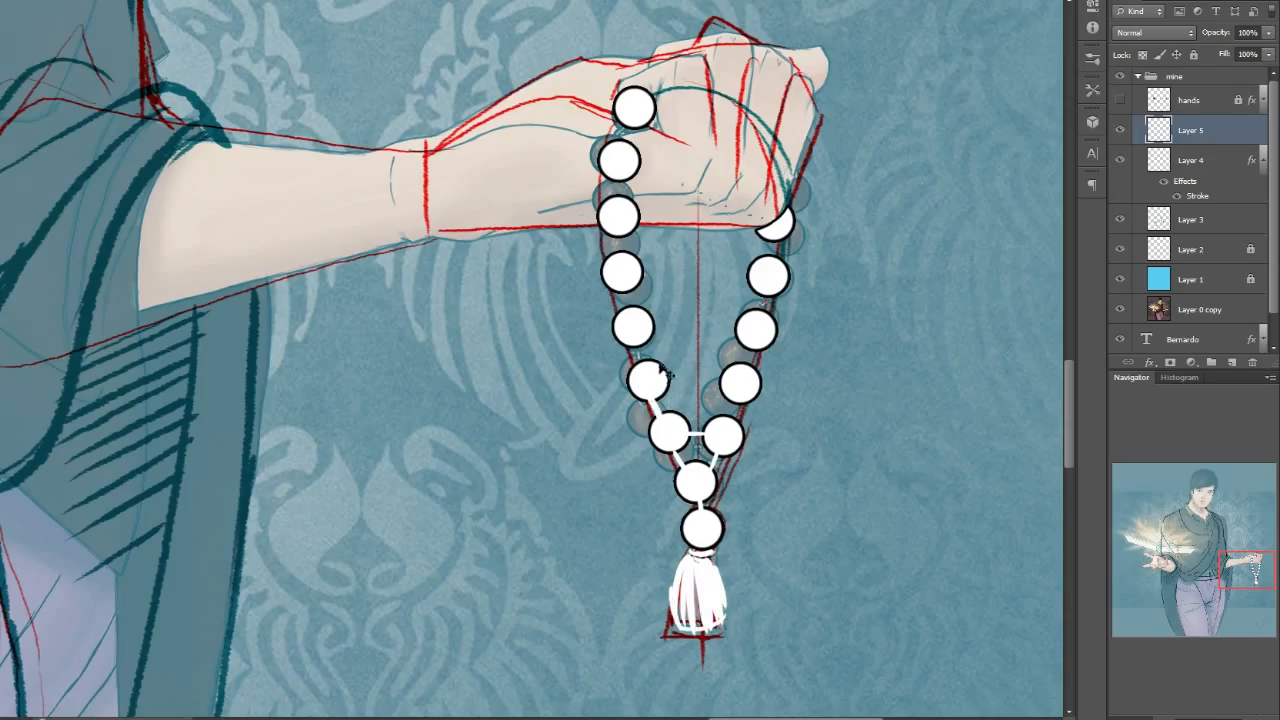
mouse_move(632, 116)
left_mouse_down()
mouse_move(617, 236)
mouse_move(670, 434)
left_mouse_up()
left_click_drag(766, 316, 731, 440)
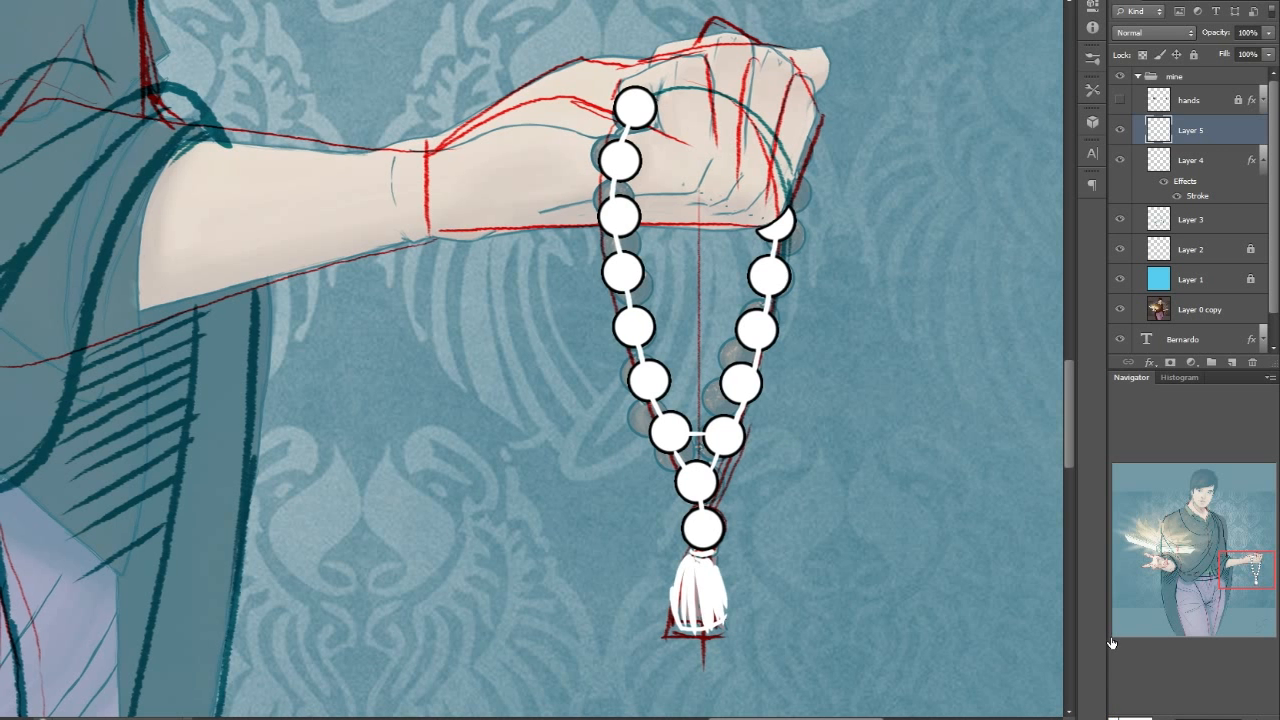
- Merge the string and tassel layer down into the stroked bead layer
key("ctrl+minus")
key("ctrl+minus")
left_click_drag(1244, 580, 1220, 571)
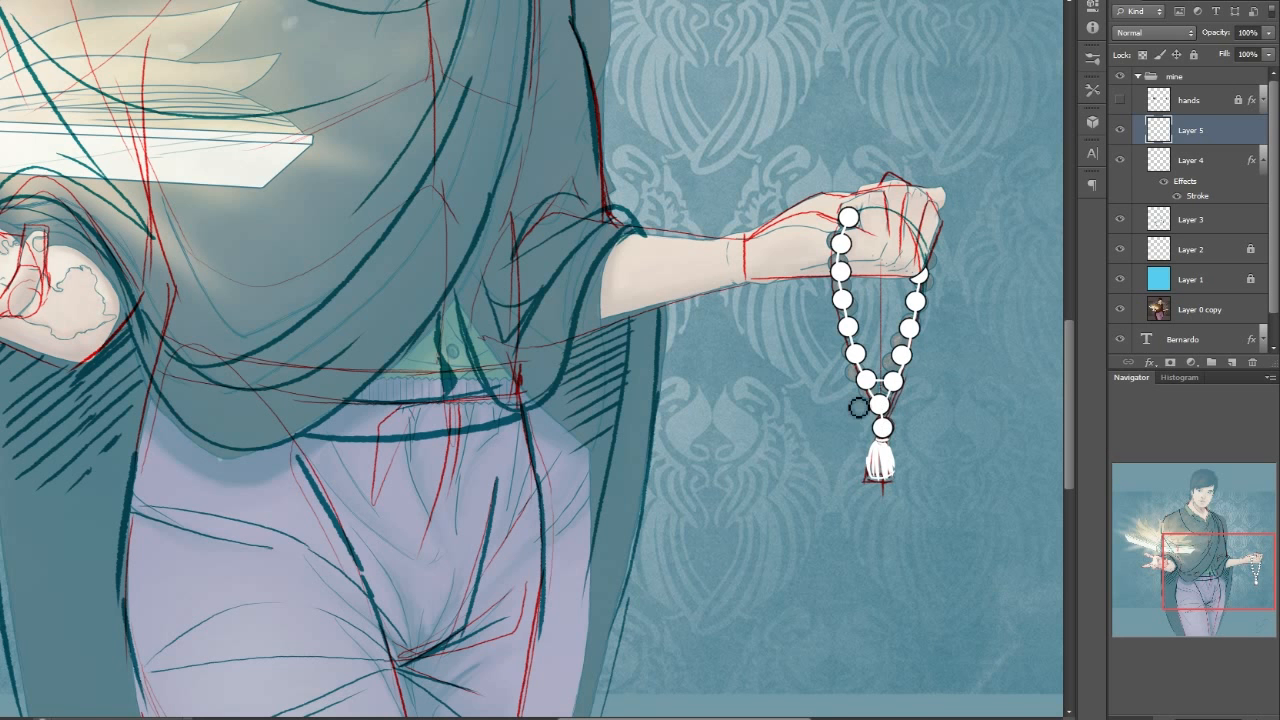
key("Delete")
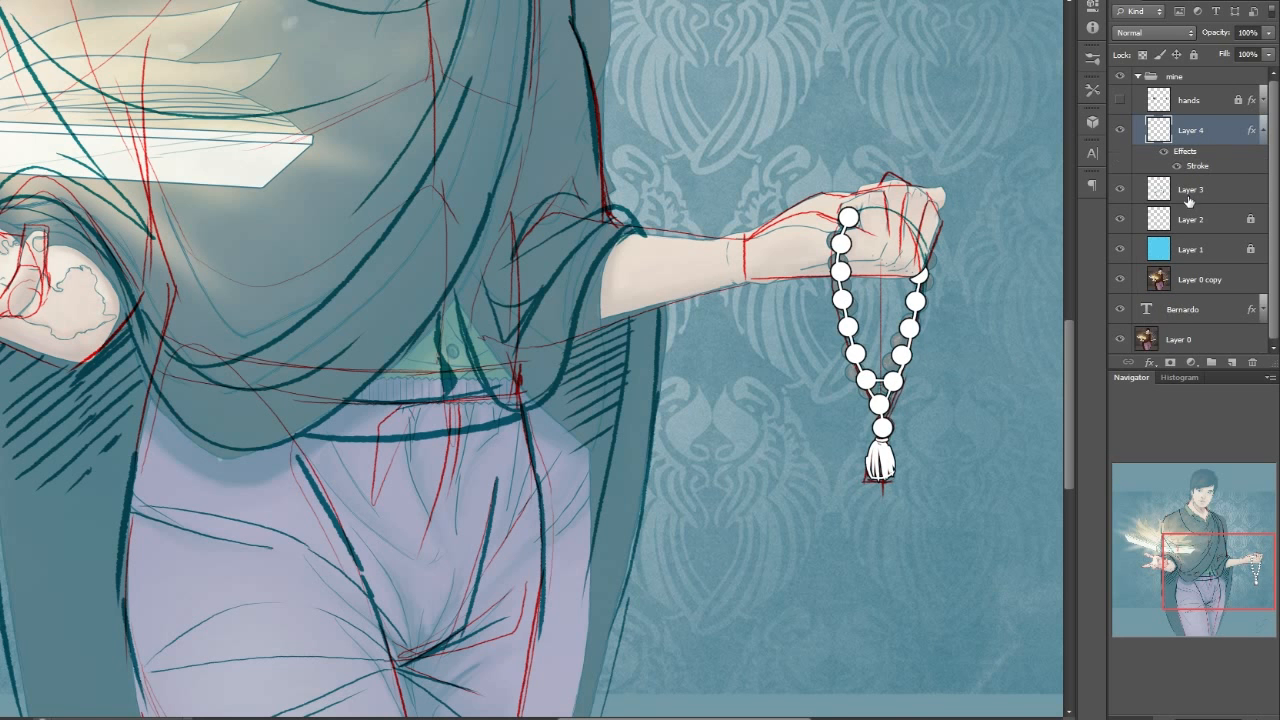
left_click_drag(1255, 562, 1228, 538)
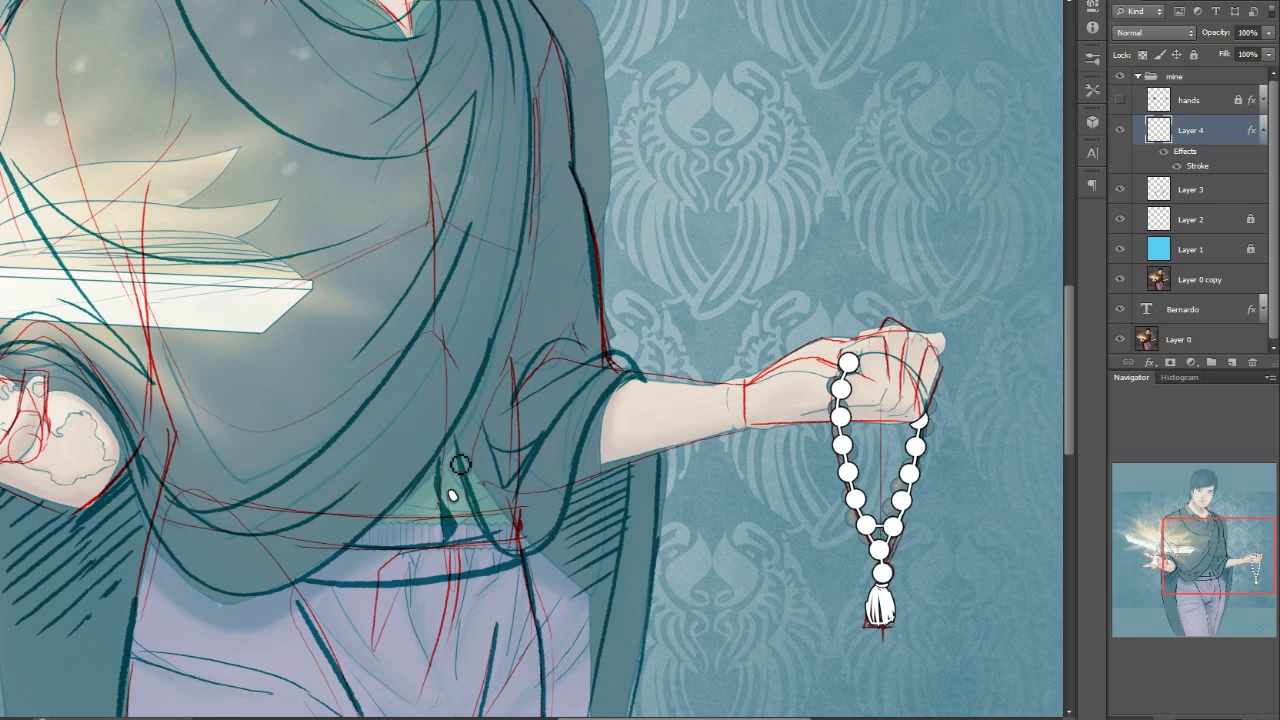
- Set the bead layer's blend mode to Multiply and paint a small button on the green shirt at the waist
left_click(1155, 33)
left_click(1140, 82)
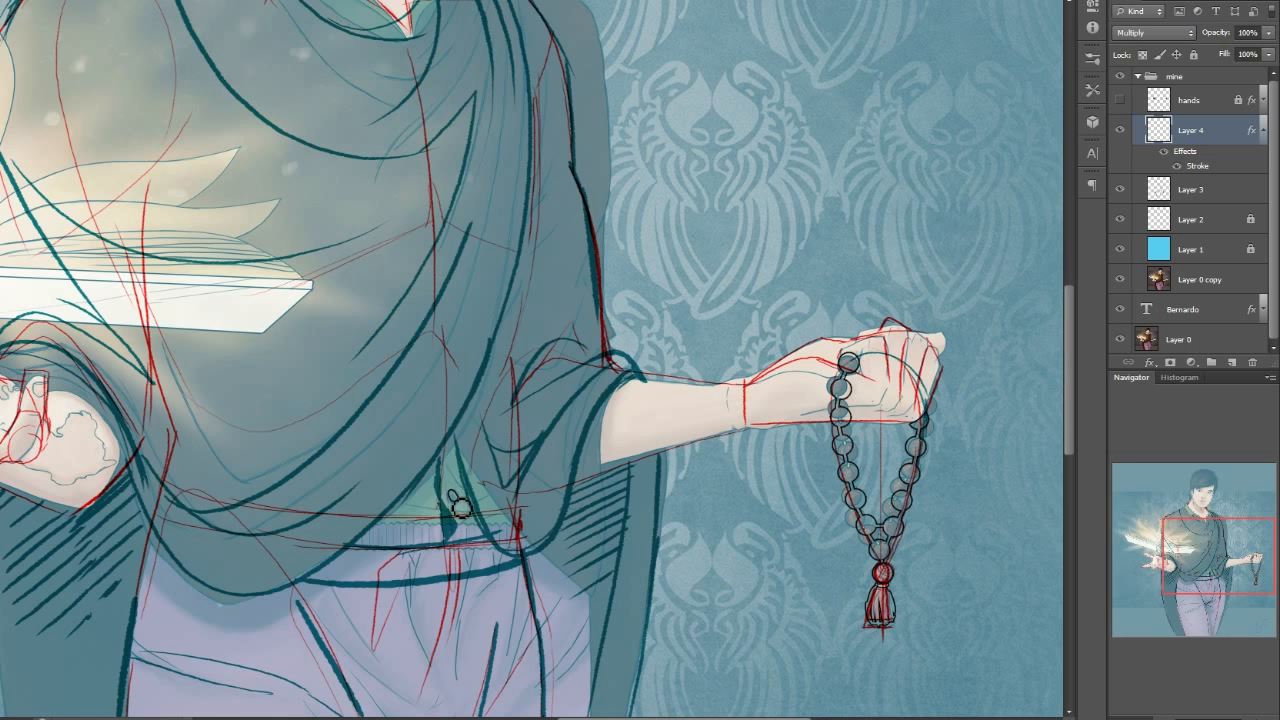
left_click_drag(459, 467, 456, 498)
- Fit the whole figure in view and show the hands layer
left_click_drag(1247, 563, 1226, 495)
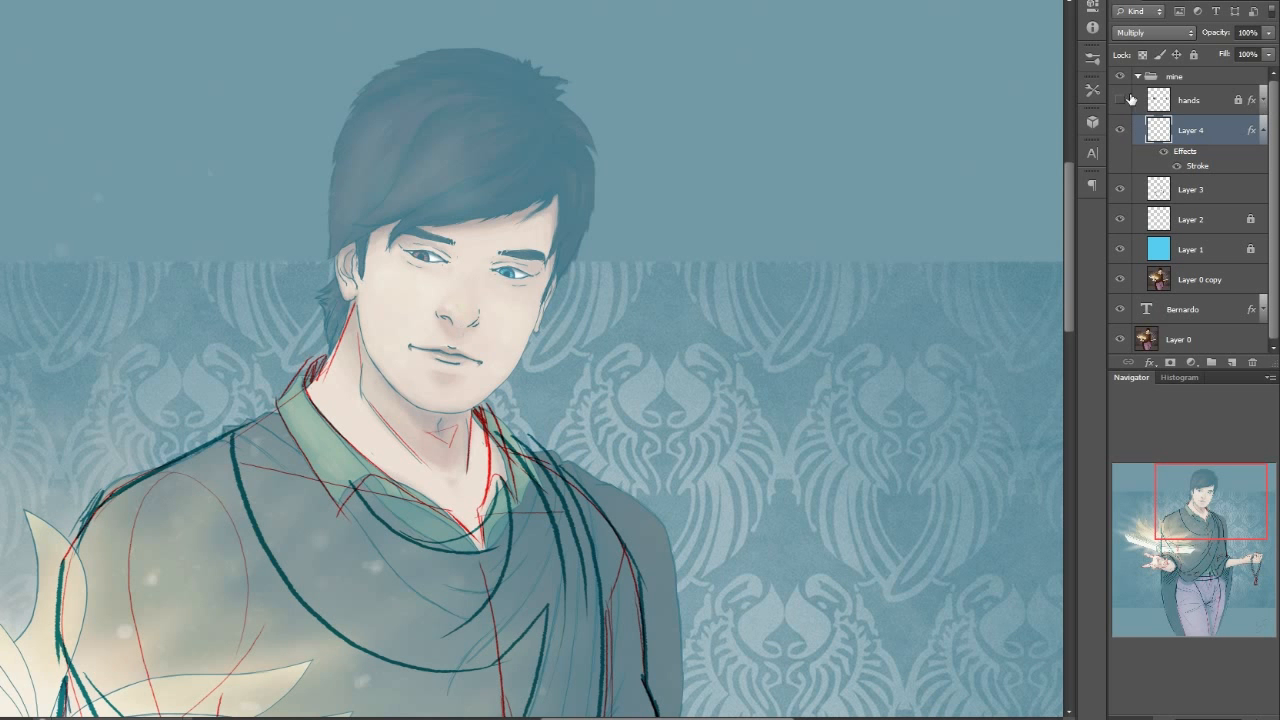
left_click_drag(1237, 491, 1210, 518)
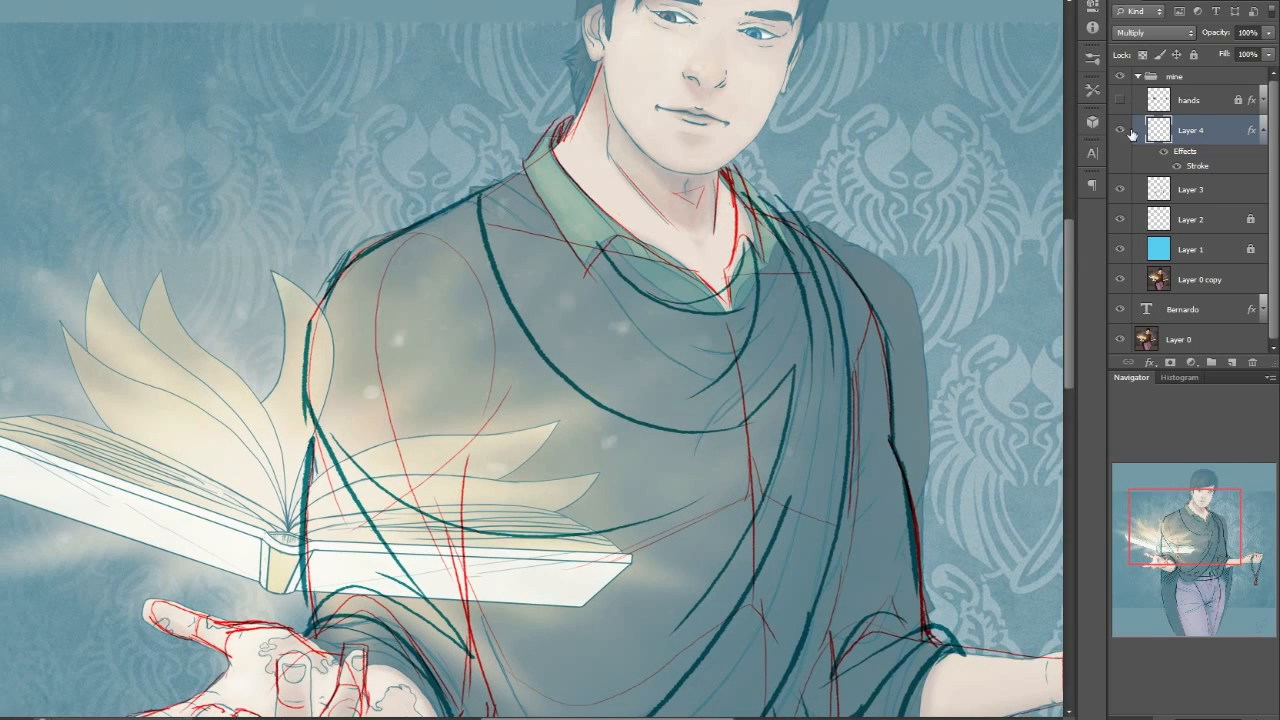
key("ctrl+0")
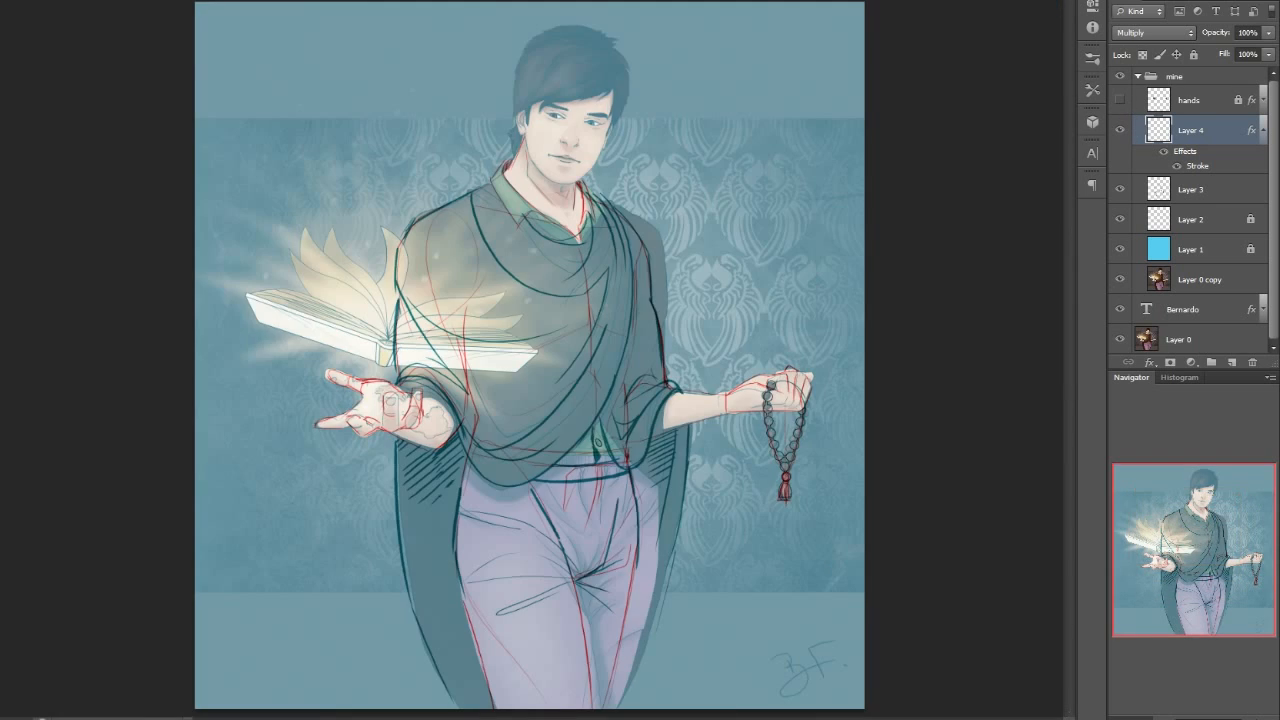
left_click(1120, 100)
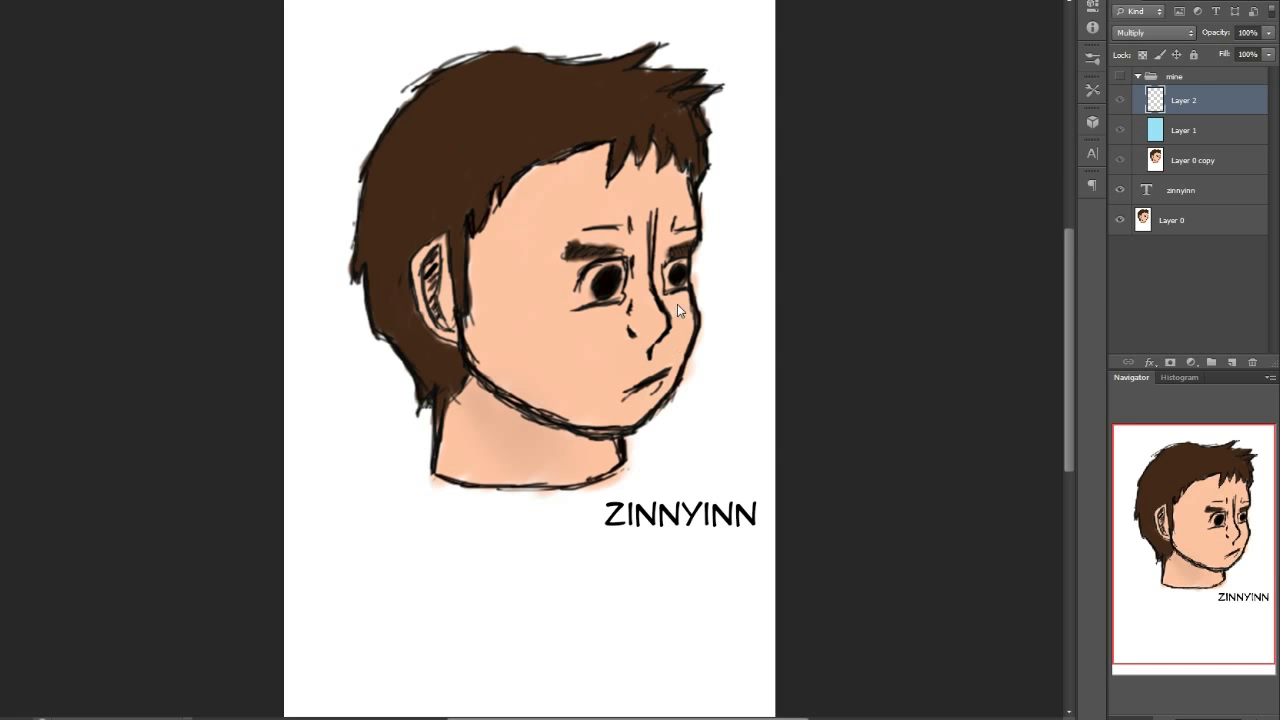
- Show the mine group over the head sketch and draw thin construction lines beside the ear, along the jaw and across eye level
left_click(1120, 77)
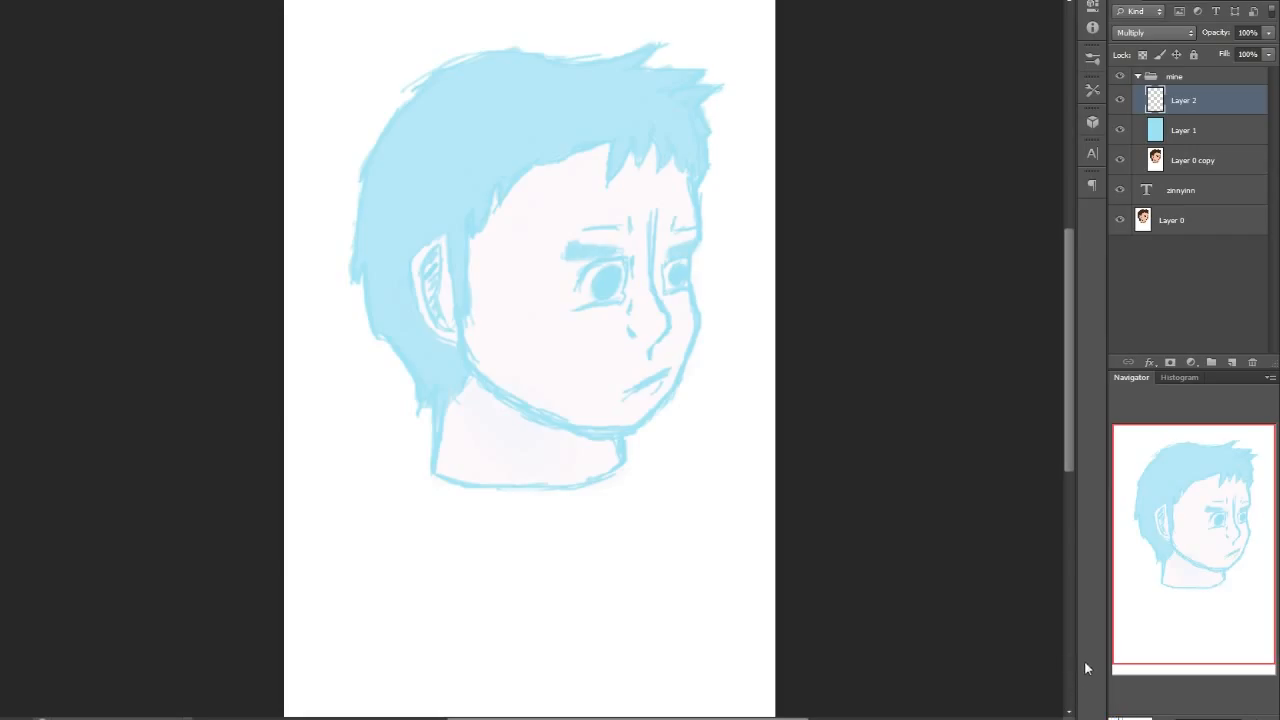
key("ctrl+plus")
key("ctrl+plus")
left_click_drag(1225, 540, 1225, 521)
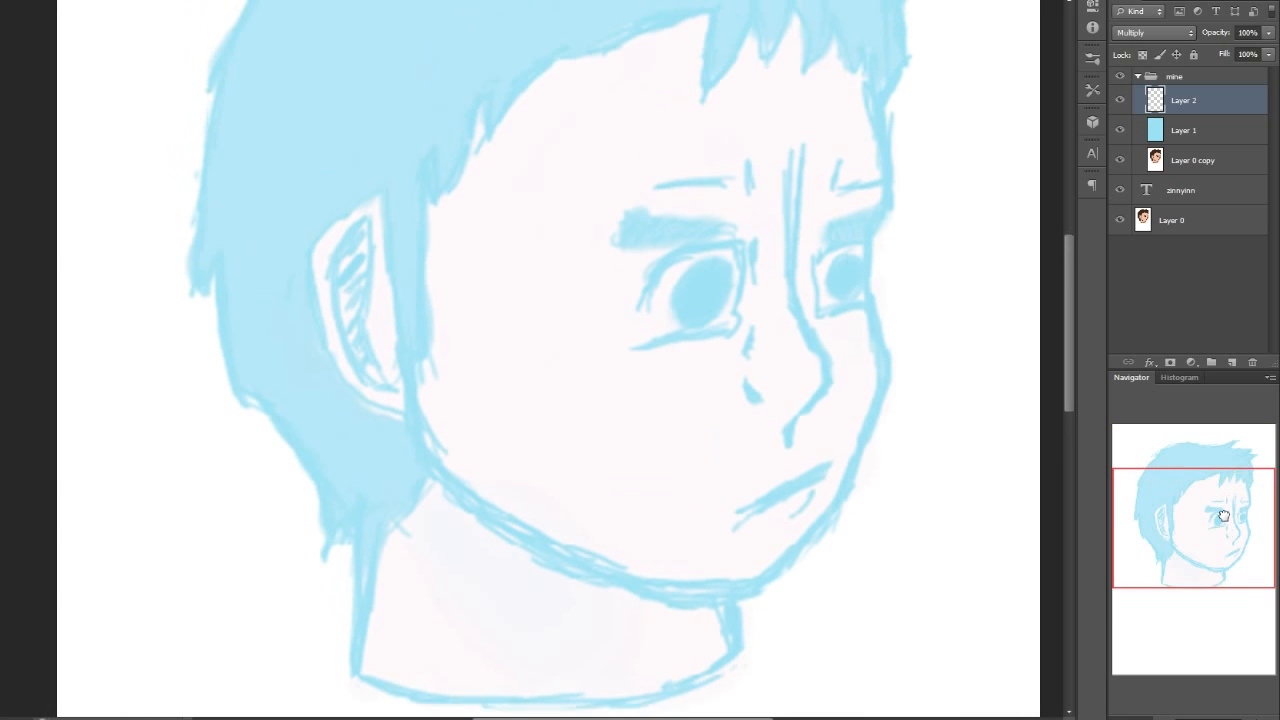
left_click_drag(401, 196, 426, 352)
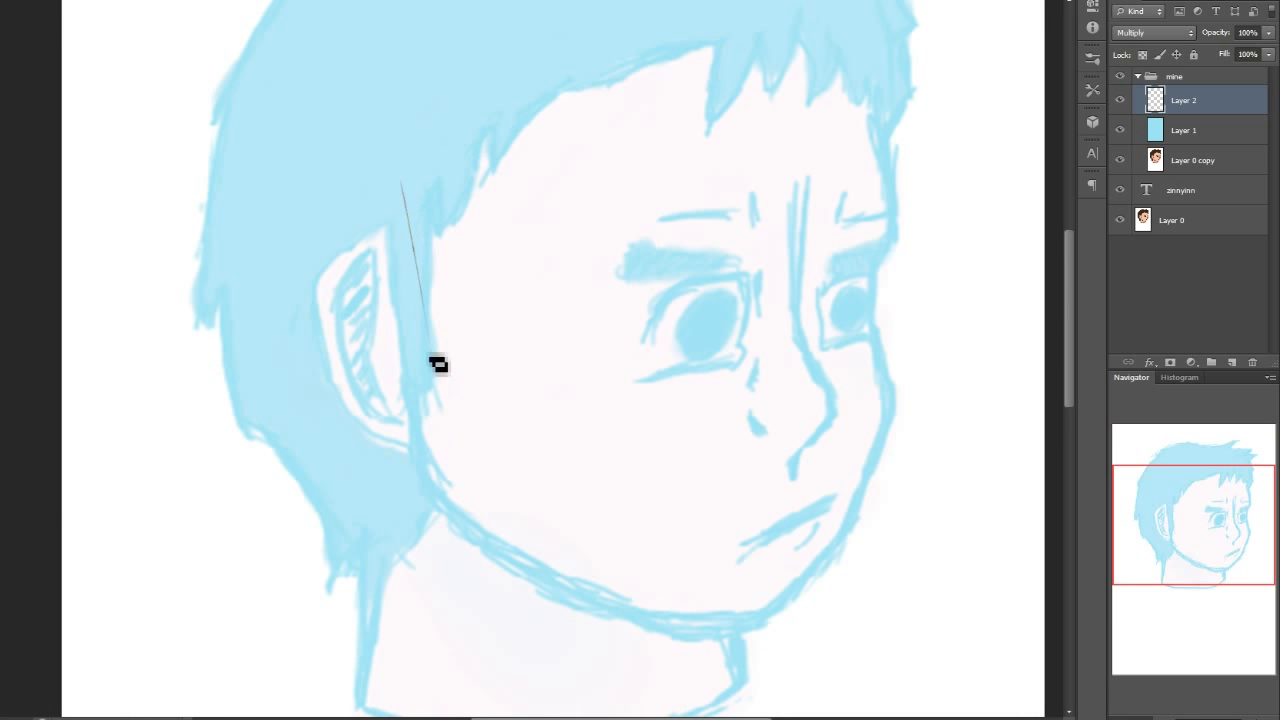
left_click_drag(402, 206, 427, 395)
mouse_move(411, 272)
left_mouse_down()
mouse_move(429, 380)
mouse_move(576, 532)
mouse_move(482, 518)
mouse_move(486, 545)
mouse_move(745, 640)
left_mouse_up()
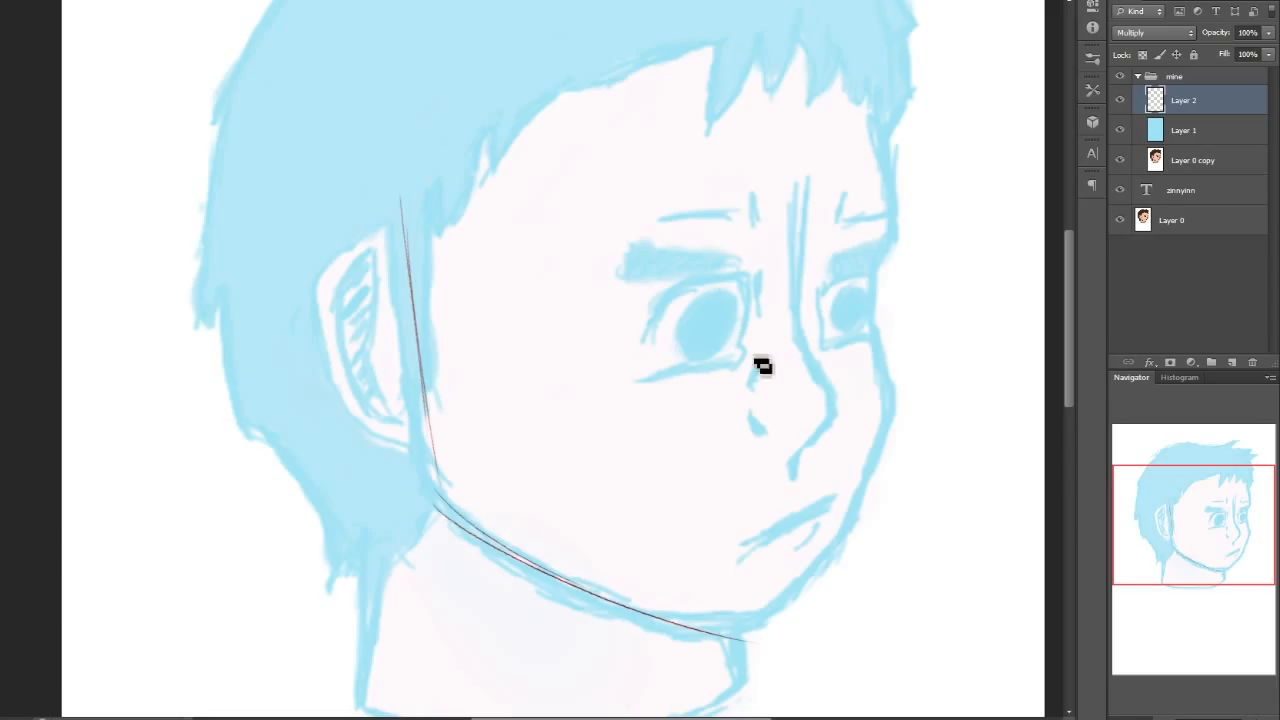
mouse_move(430, 349)
left_mouse_down()
mouse_move(666, 375)
mouse_move(581, 374)
mouse_move(729, 367)
mouse_move(604, 377)
mouse_move(912, 325)
mouse_move(750, 364)
mouse_move(870, 342)
left_mouse_up()
left_click_drag(1219, 530, 1224, 515)
left_click_drag(832, 132, 857, 435)
key("ctrl+z")
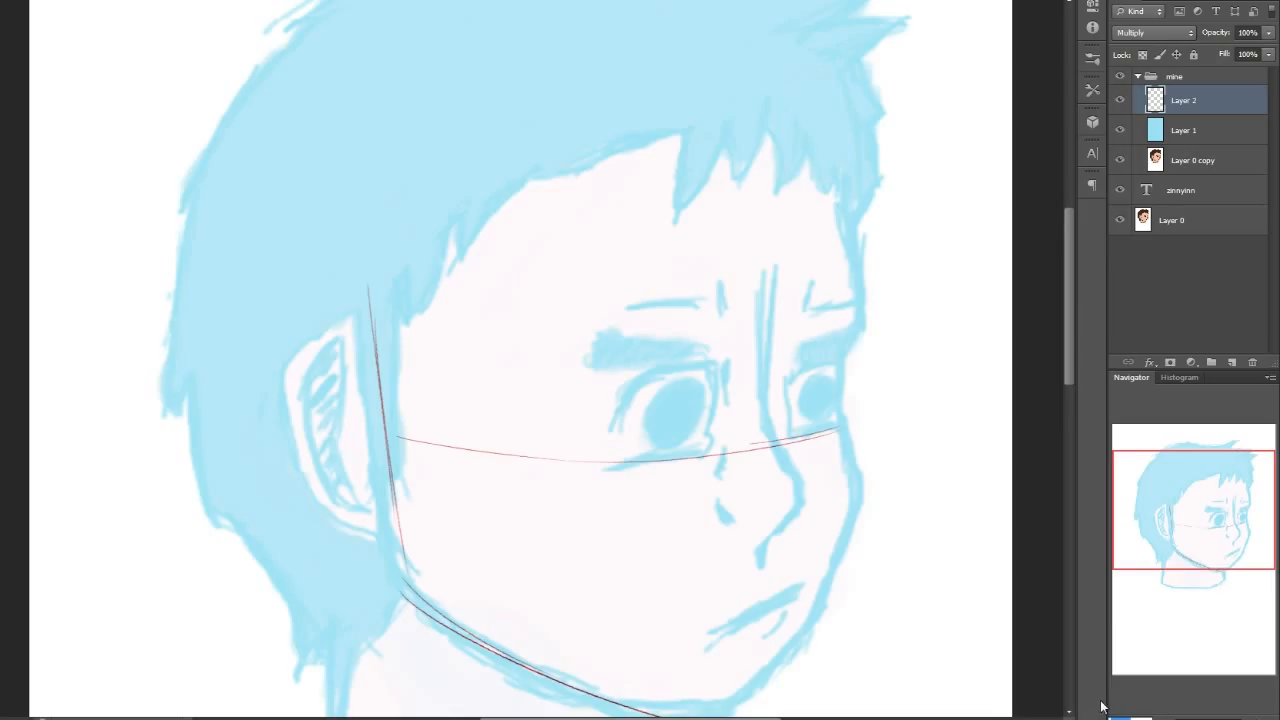
- Draw the far side of the face as a near-vertical red line from the brow past the far eye to the cheek
key("ctrl+minus")
key("ctrl+minus")
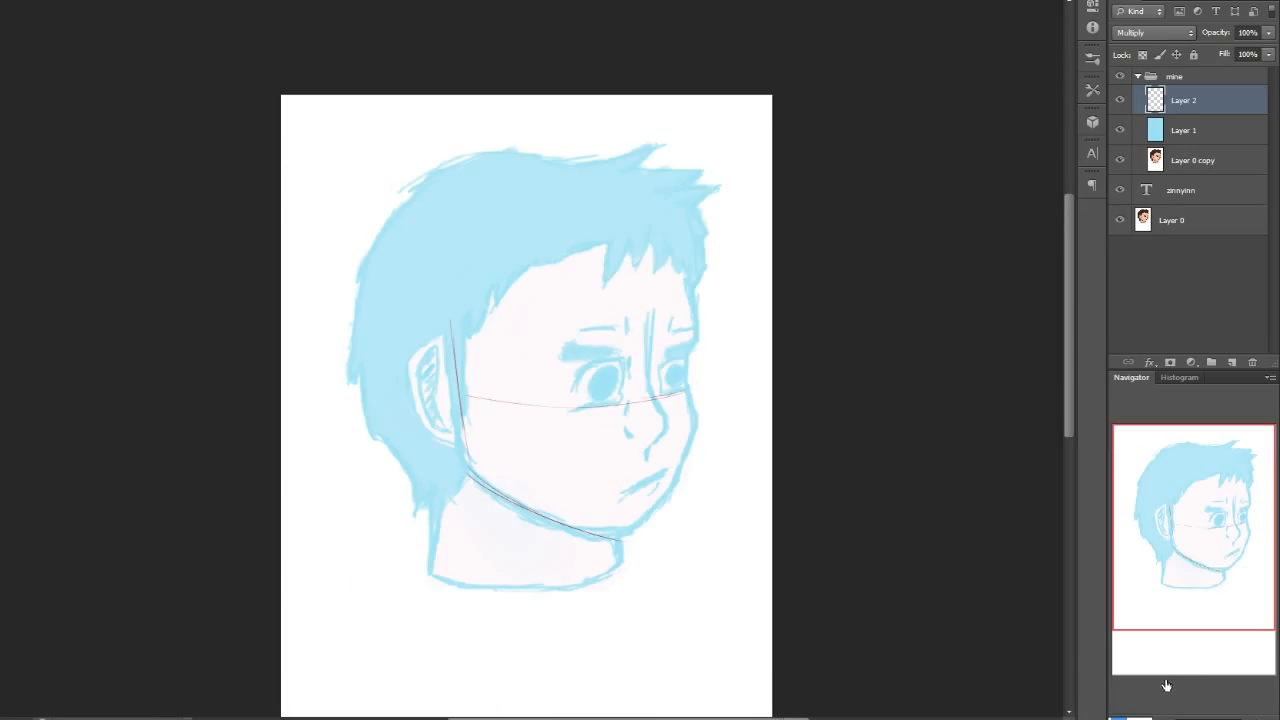
key("ctrl+plus")
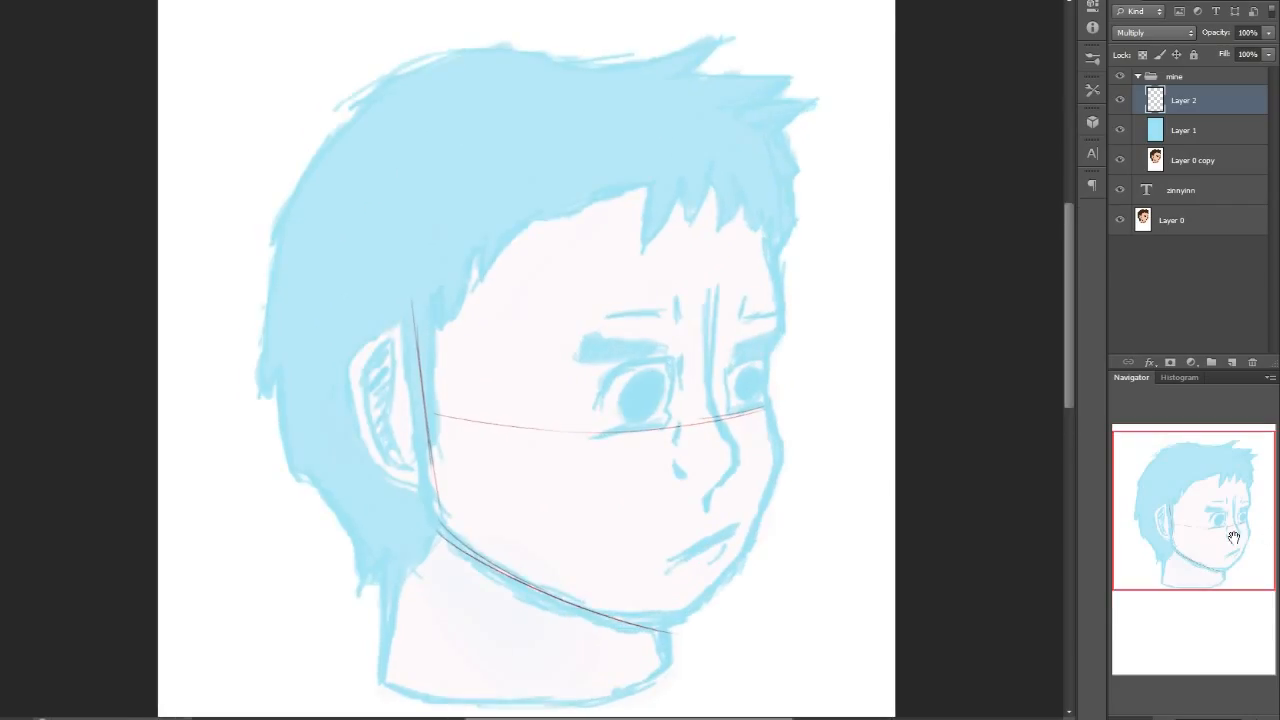
left_click_drag(1233, 537, 1244, 537)
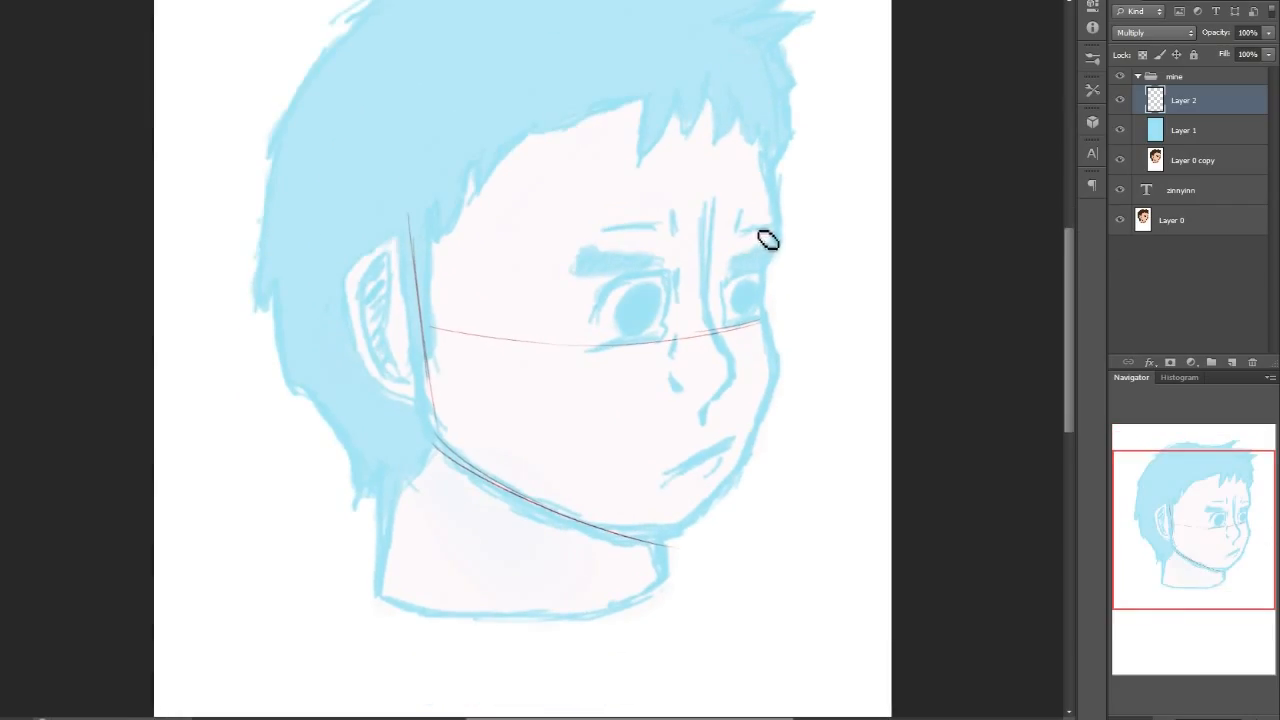
left_click_drag(768, 213, 769, 468)
key("ctrl+z")
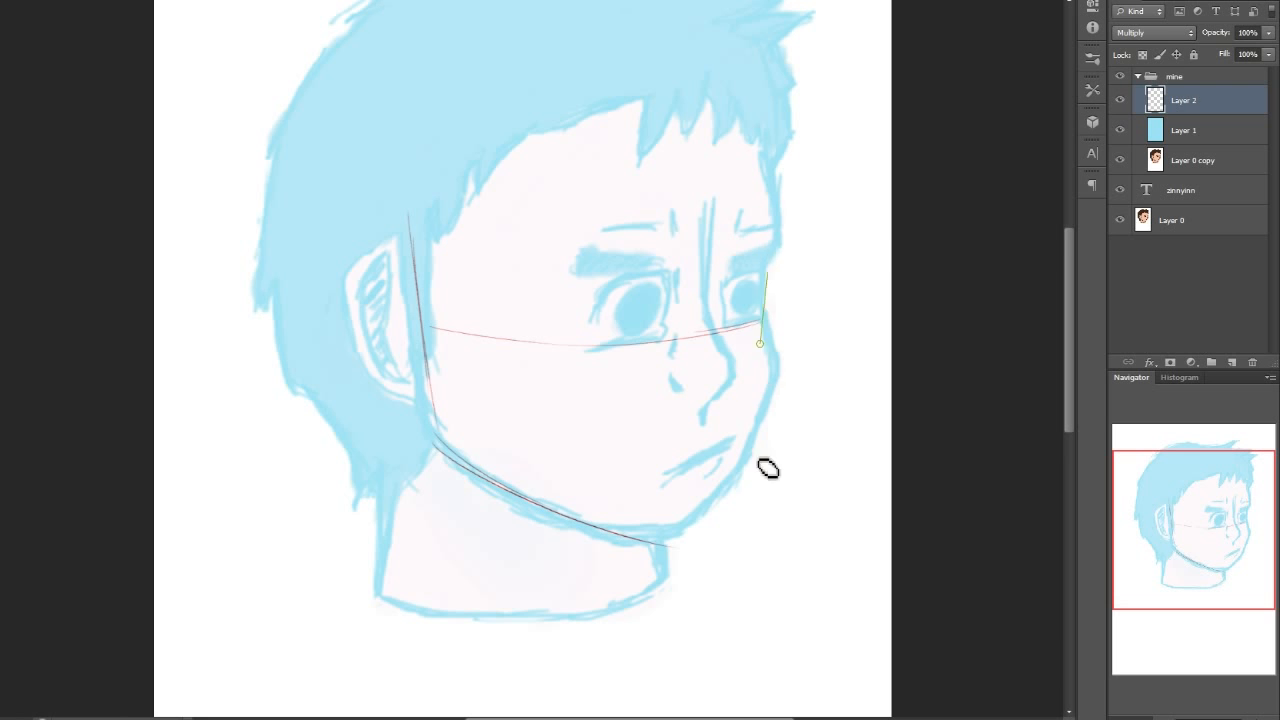
key("ctrl+z")
left_click_drag(770, 228, 761, 445)
key("ctrl+z")
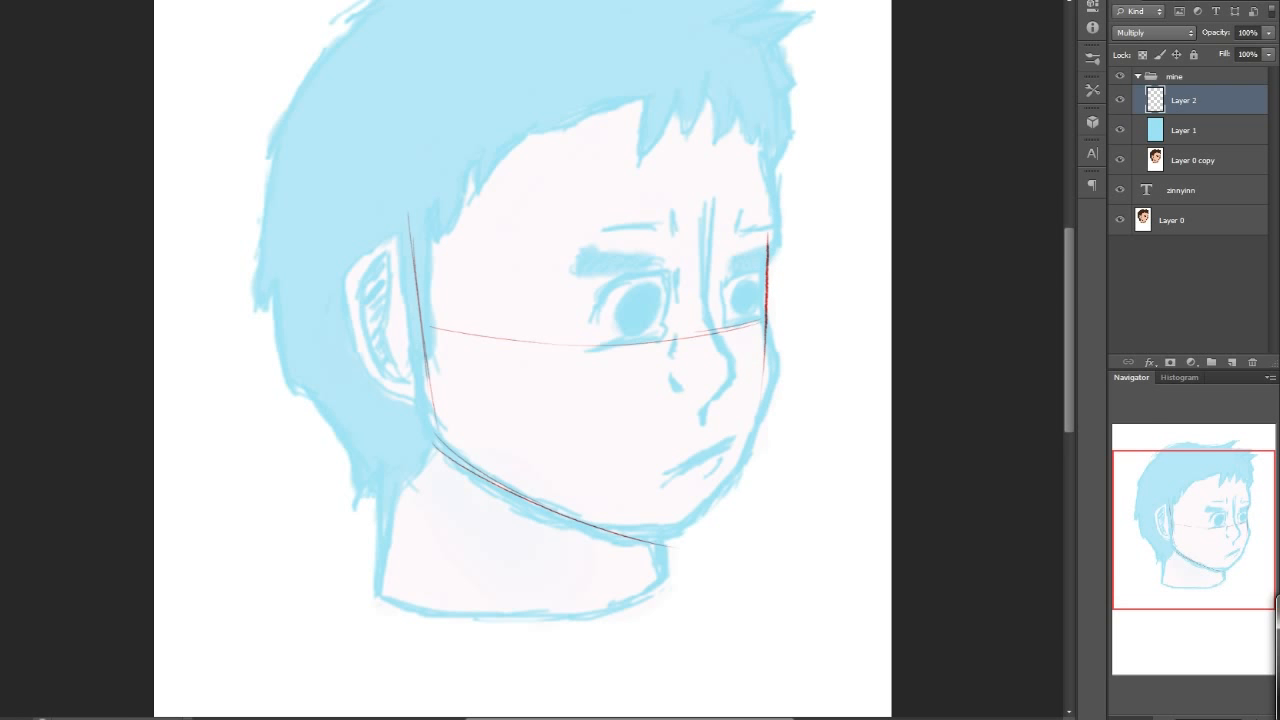
- Switch to Lazy Nezumi Pro, set the massive smooth preset's position smoothing amount to 7, and save the preset
left_click(1278, 655)
left_click_drag(988, 320, 983, 320)
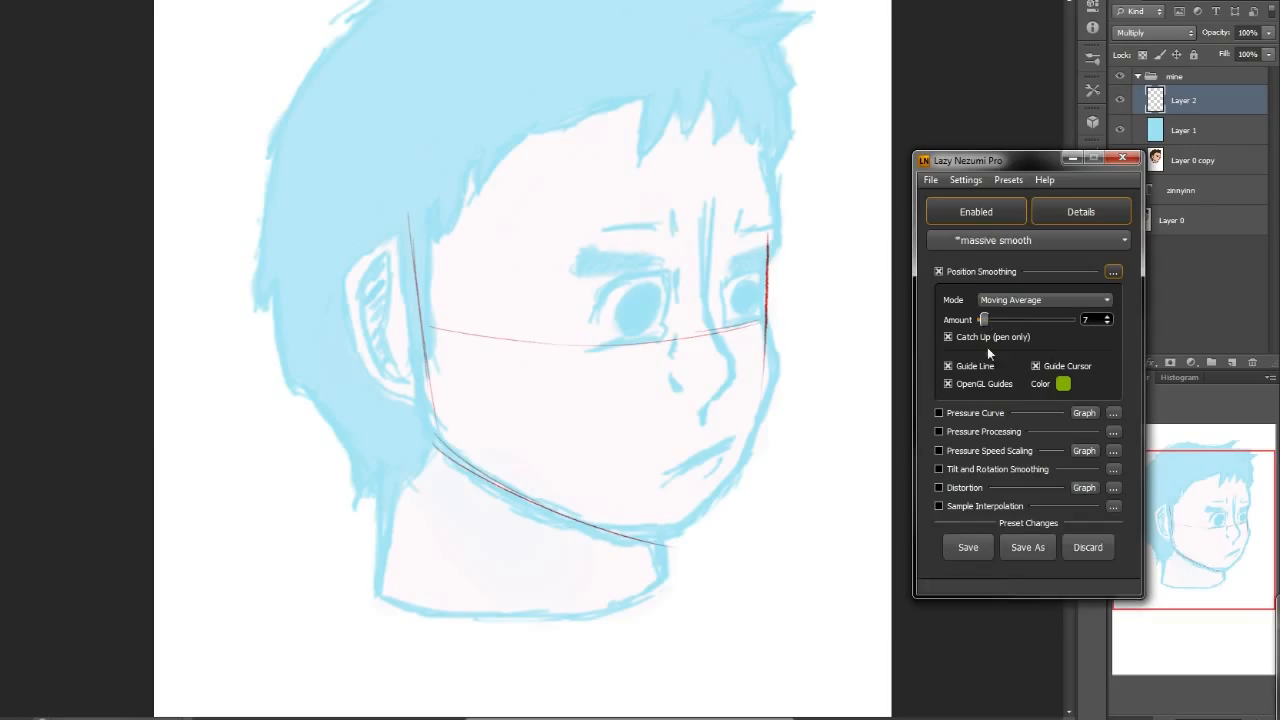
left_click(968, 547)
left_click(1072, 158)
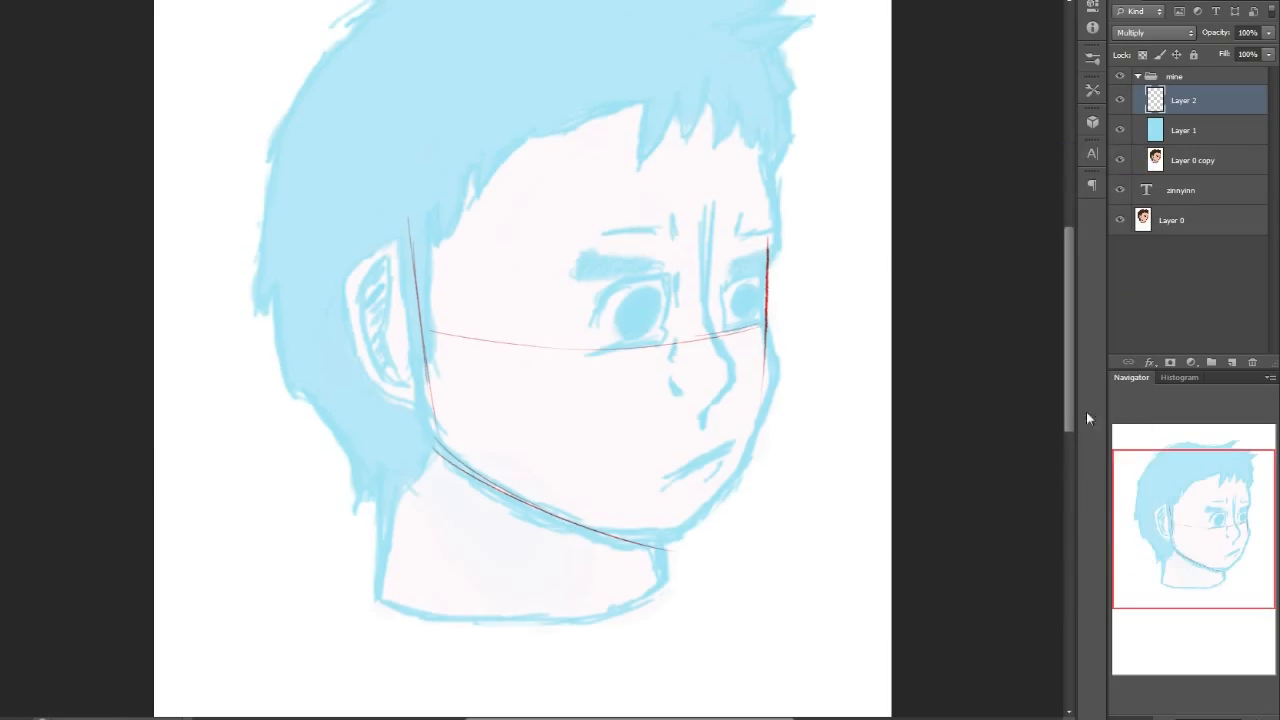
- Draw the curved back of the skull in red from the upper head down to the nape
mouse_move(327, 68)
left_mouse_down()
mouse_move(286, 294)
mouse_move(330, 398)
left_mouse_up()
mouse_move(288, 123)
left_mouse_down()
mouse_move(298, 349)
mouse_move(320, 388)
left_mouse_up()
left_click_drag(387, 463, 394, 466)
left_click_drag(305, 371, 397, 467)
- Draw the rounded side plane of the head above the ear and the arc over the top of the skull
left_click_drag(1169, 526, 1156, 487)
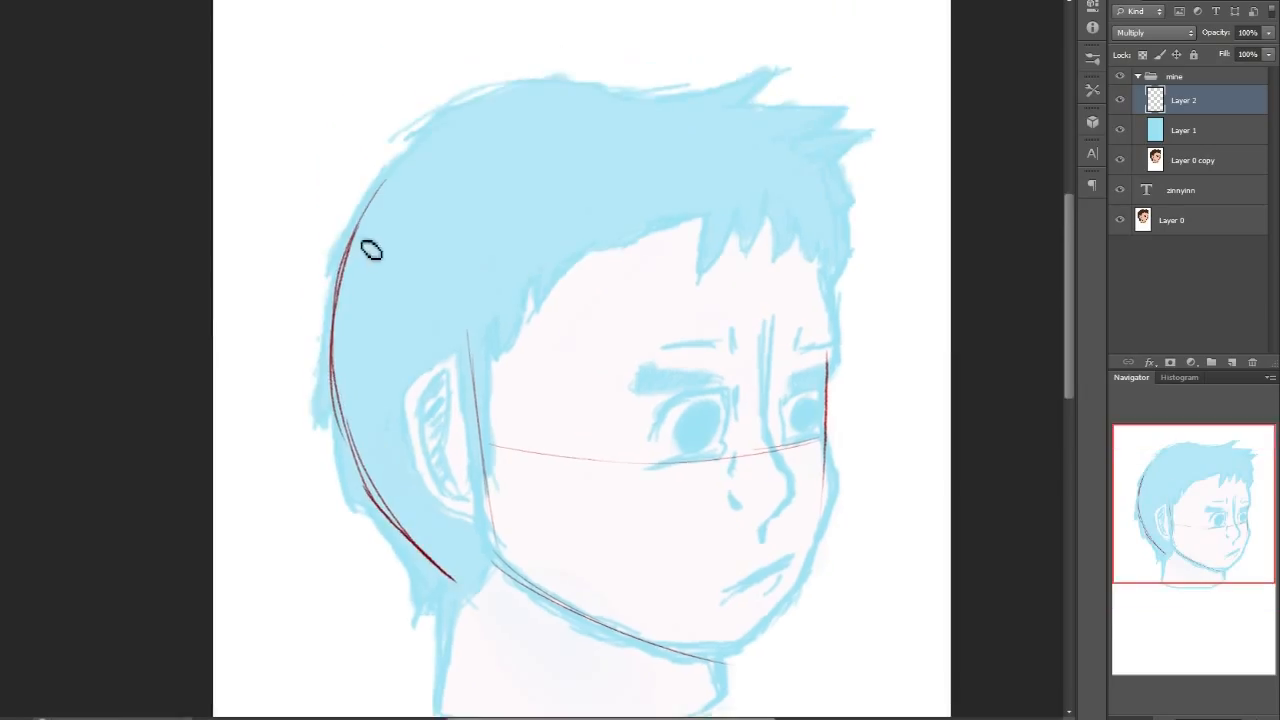
left_click_drag(378, 210, 477, 391)
mouse_move(367, 211)
left_mouse_down()
mouse_move(570, 120)
mouse_move(500, 108)
mouse_move(685, 118)
left_mouse_up()
mouse_move(616, 94)
left_mouse_down()
mouse_move(757, 134)
mouse_move(793, 180)
left_mouse_up()
left_click_drag(730, 128, 792, 178)
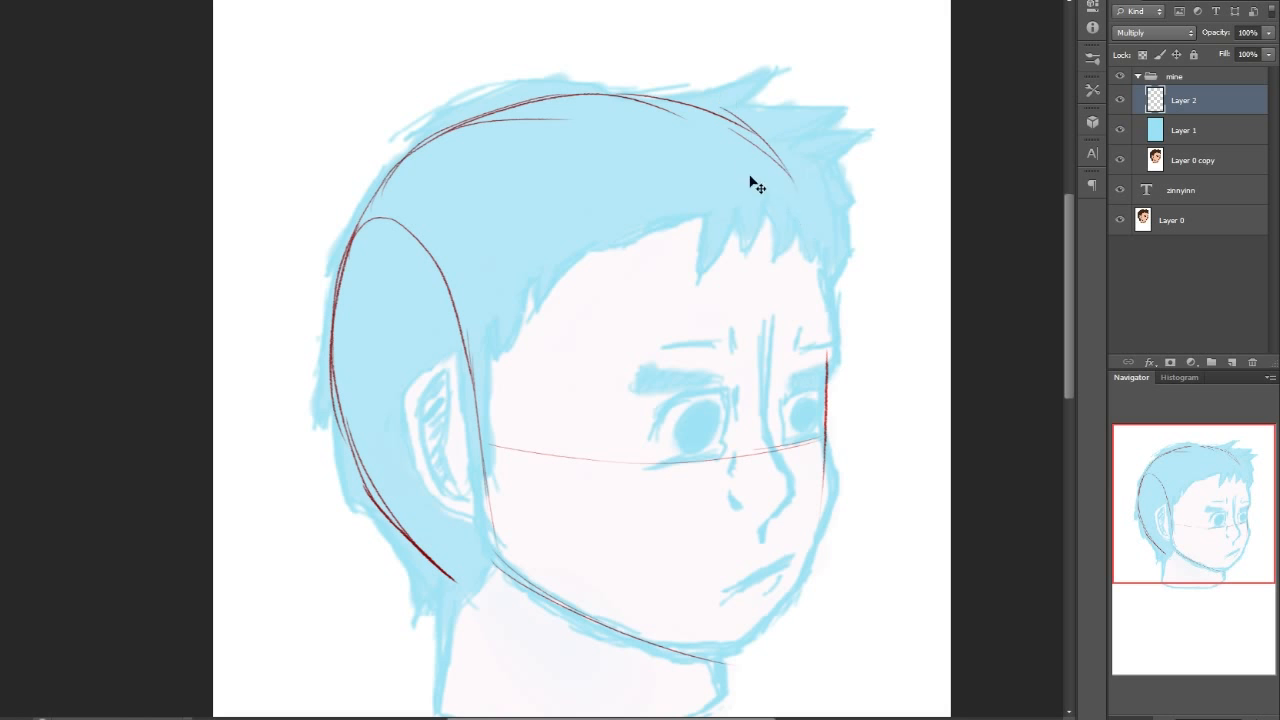
- Continue the skull outline from the top of the head down the far side of the forehead to the brow
mouse_move(743, 134)
left_mouse_down()
mouse_move(787, 173)
mouse_move(823, 377)
left_mouse_up()
left_click_drag(794, 177, 824, 400)
key("ctrl+z")
left_click_drag(811, 229, 825, 418)
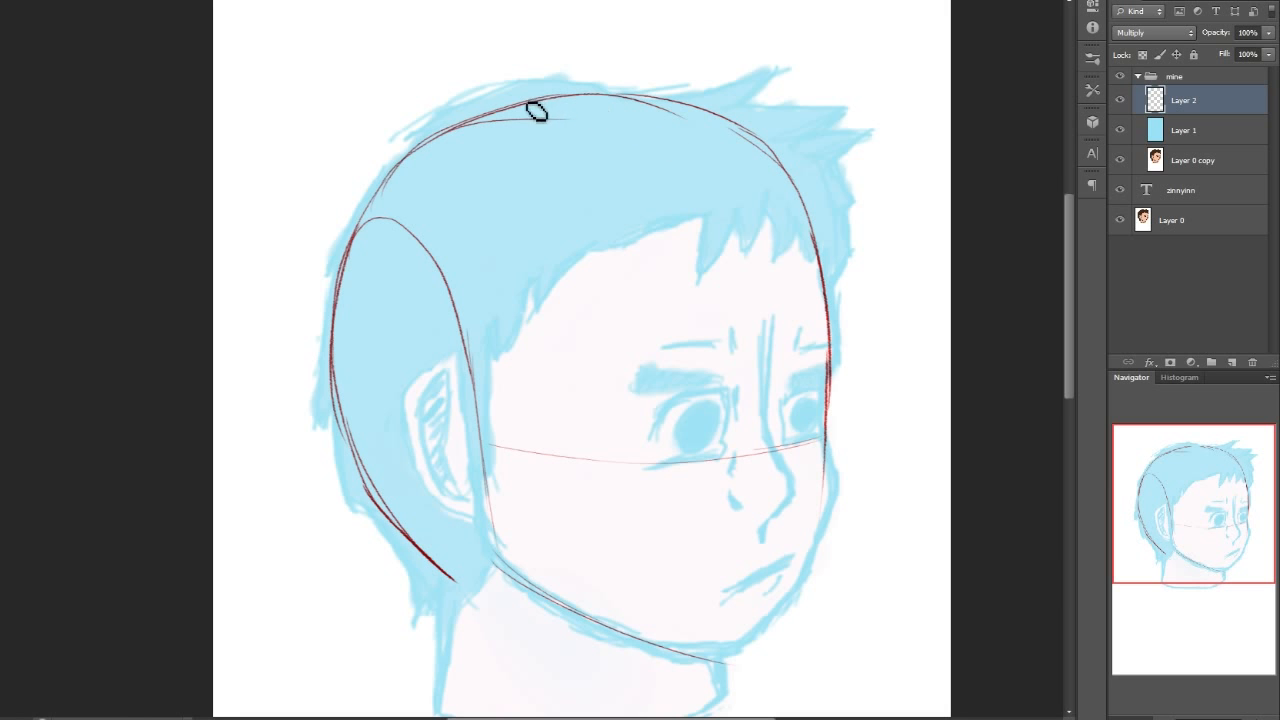
- Draw the curved centre line from the crown down the forehead to between the brows and erase the stray arc inside the skull
left_click_drag(694, 172, 737, 262)
key("ctrl+z")
left_click_drag(678, 132, 760, 340)
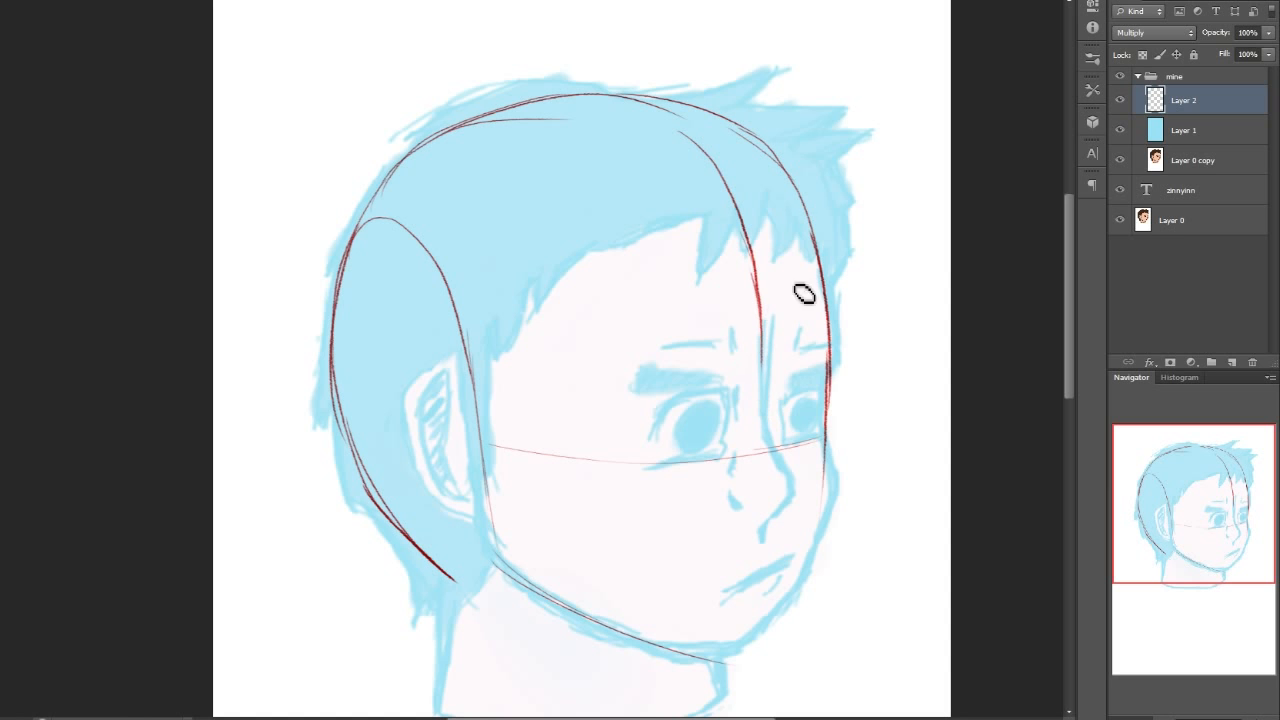
mouse_move(540, 128)
left_mouse_down()
mouse_move(529, 117)
mouse_move(486, 129)
left_mouse_up()
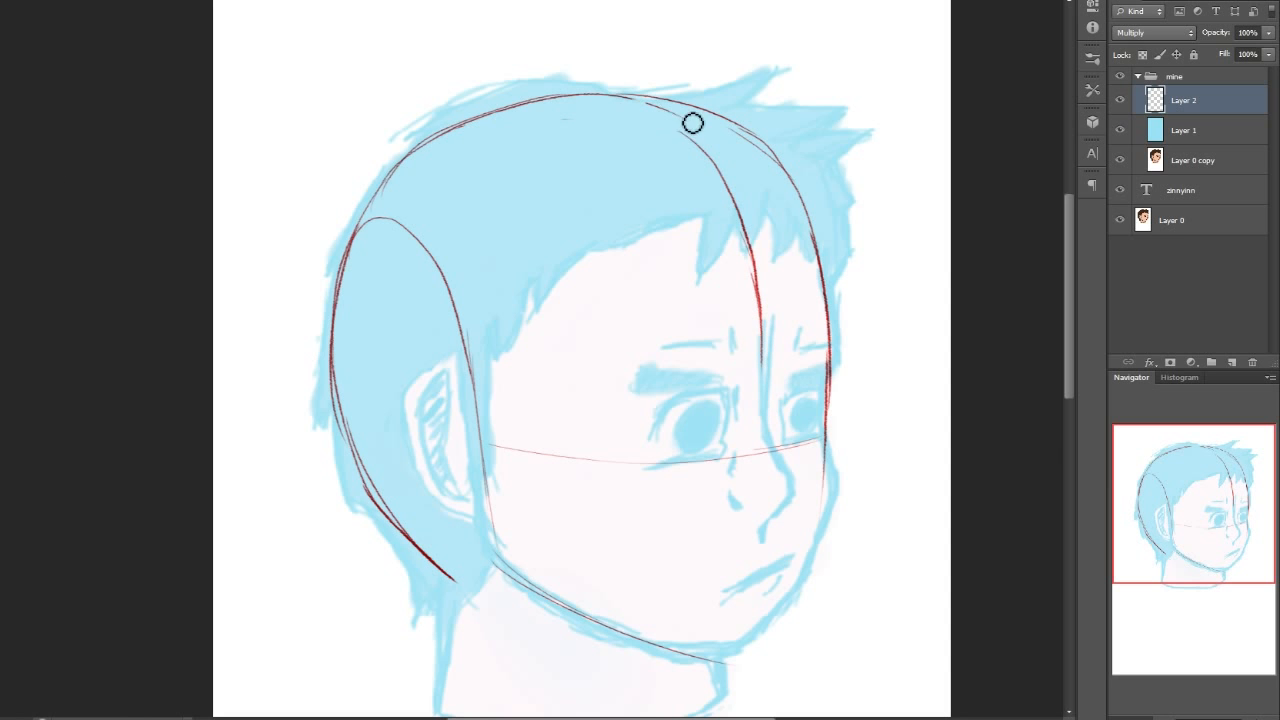
left_click_drag(1239, 519, 1241, 541)
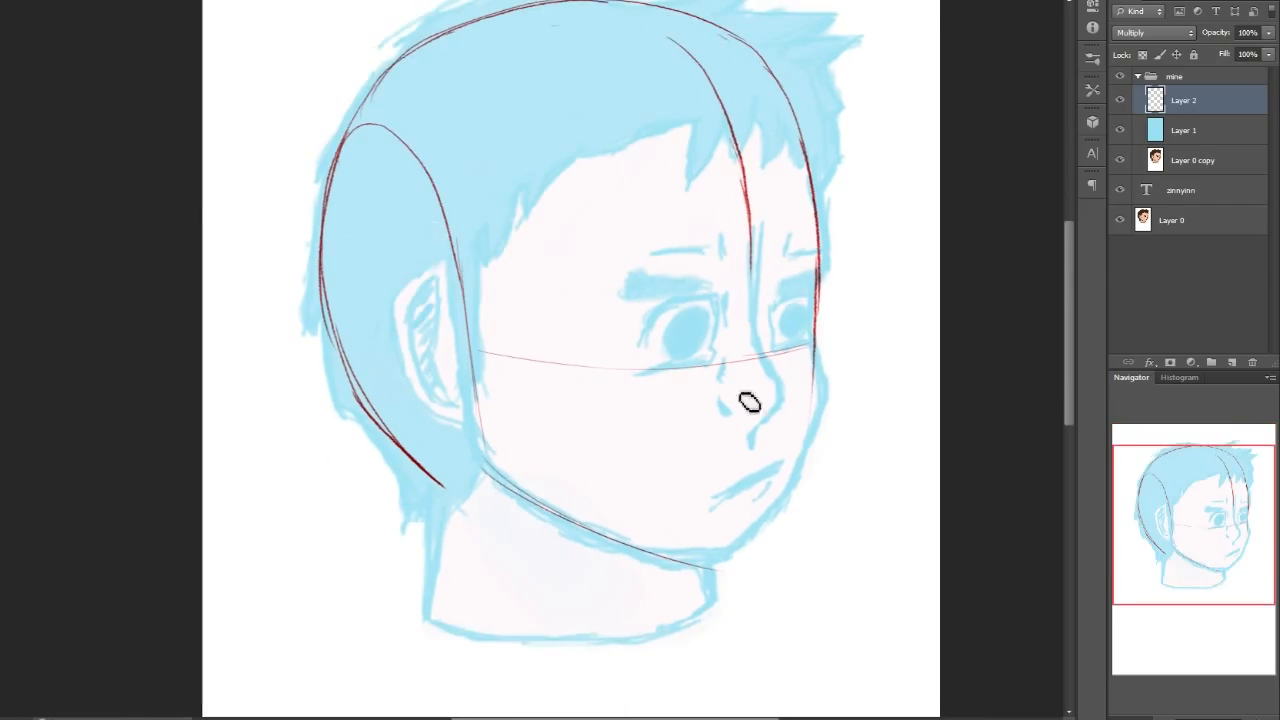
- Draw the far side of the face in red from below the far eye down the cheek to the chin
mouse_move(823, 374)
left_mouse_down()
mouse_move(777, 506)
mouse_move(740, 550)
left_mouse_up()
key("ctrl+z")
left_click_drag(822, 382, 728, 568)
key("ctrl+z")
mouse_move(815, 388)
left_mouse_down()
mouse_move(735, 572)
mouse_move(749, 561)
left_mouse_up()
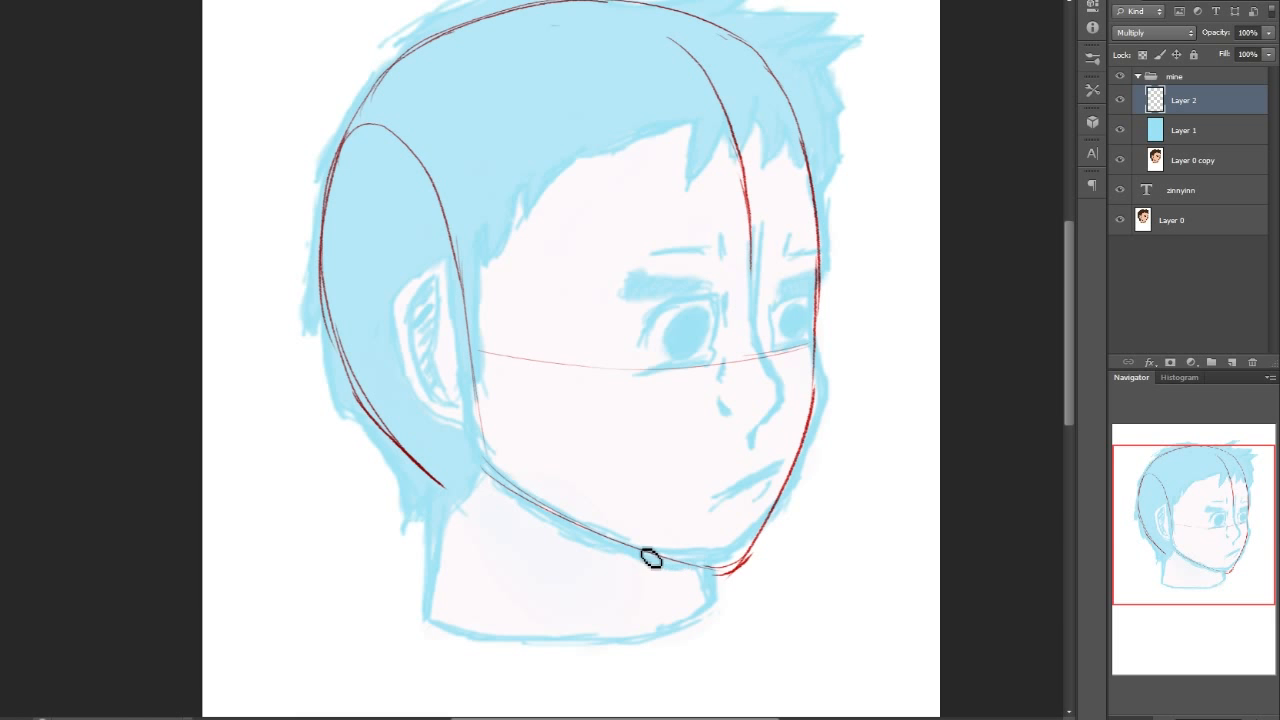
- Draw the rounded chin curve joining the jaw to the far cheek and clear the excess strokes around it
mouse_move(655, 552)
left_mouse_down()
mouse_move(708, 565)
mouse_move(765, 532)
left_mouse_up()
key("ctrl+z")
mouse_move(657, 552)
left_mouse_down()
mouse_move(734, 565)
mouse_move(768, 533)
left_mouse_up()
key("ctrl+z")
mouse_move(651, 557)
left_mouse_down()
mouse_move(723, 569)
mouse_move(784, 512)
left_mouse_up()
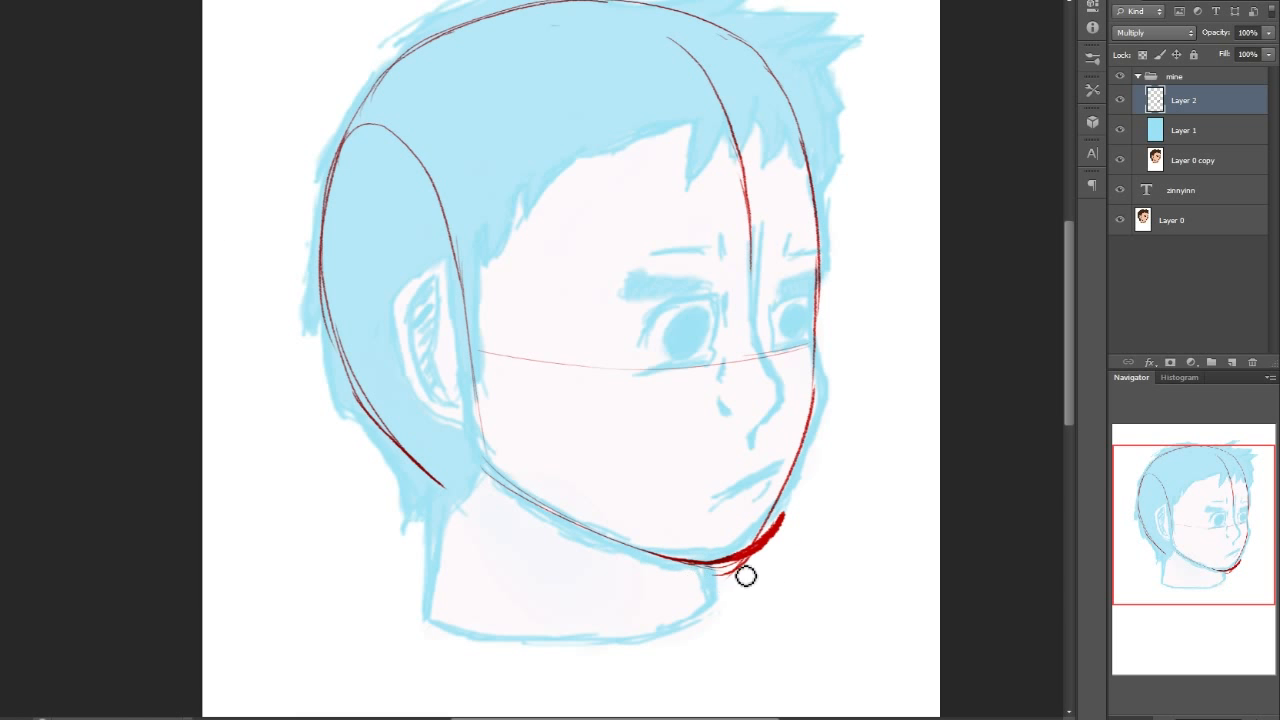
key("ctrl+z")
key("ctrl+z")
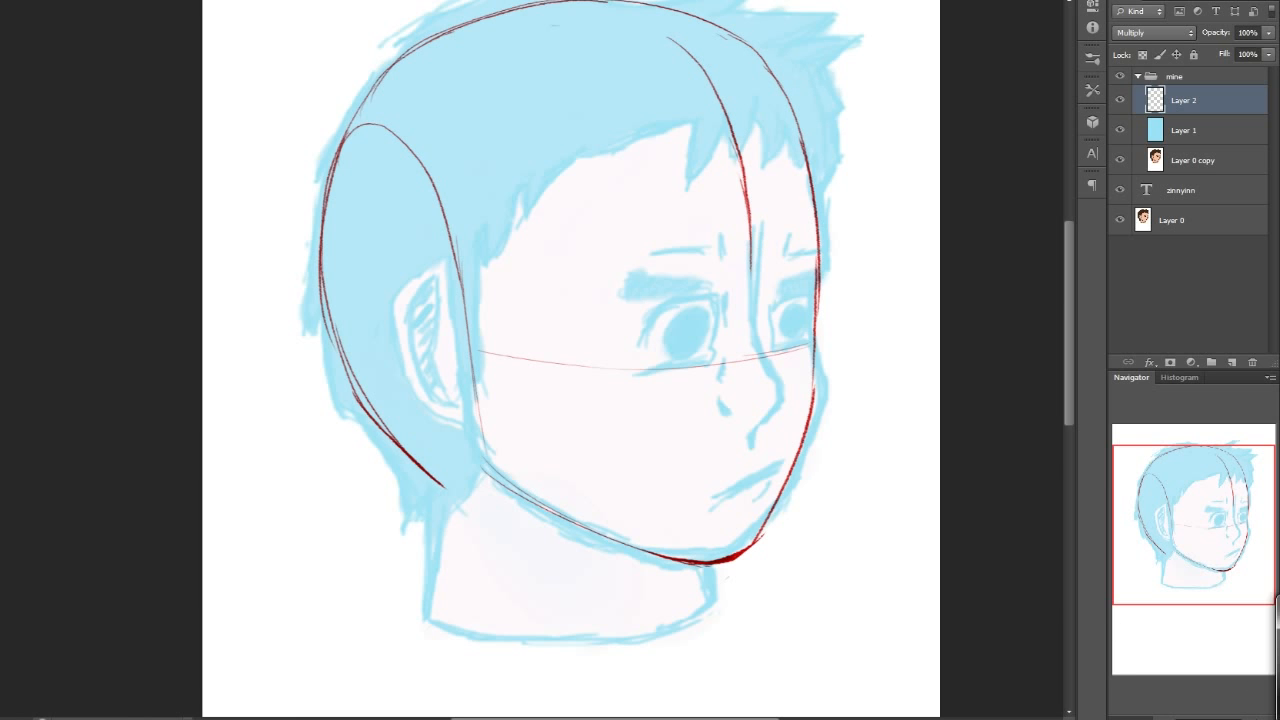
- Set the position smoothing amount to 7 in Lazy Nezumi Pro and return to the drawing
left_click(1276, 650)
left_click_drag(988, 320, 991, 320)
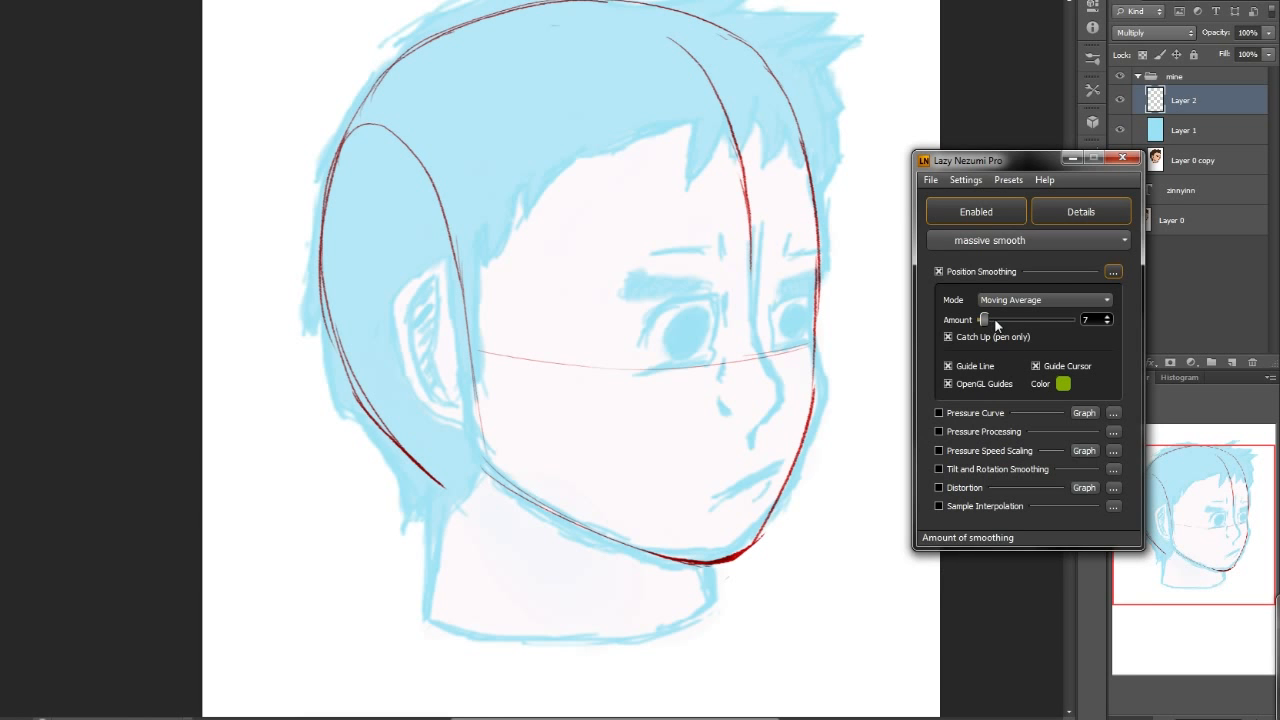
left_click(970, 545)
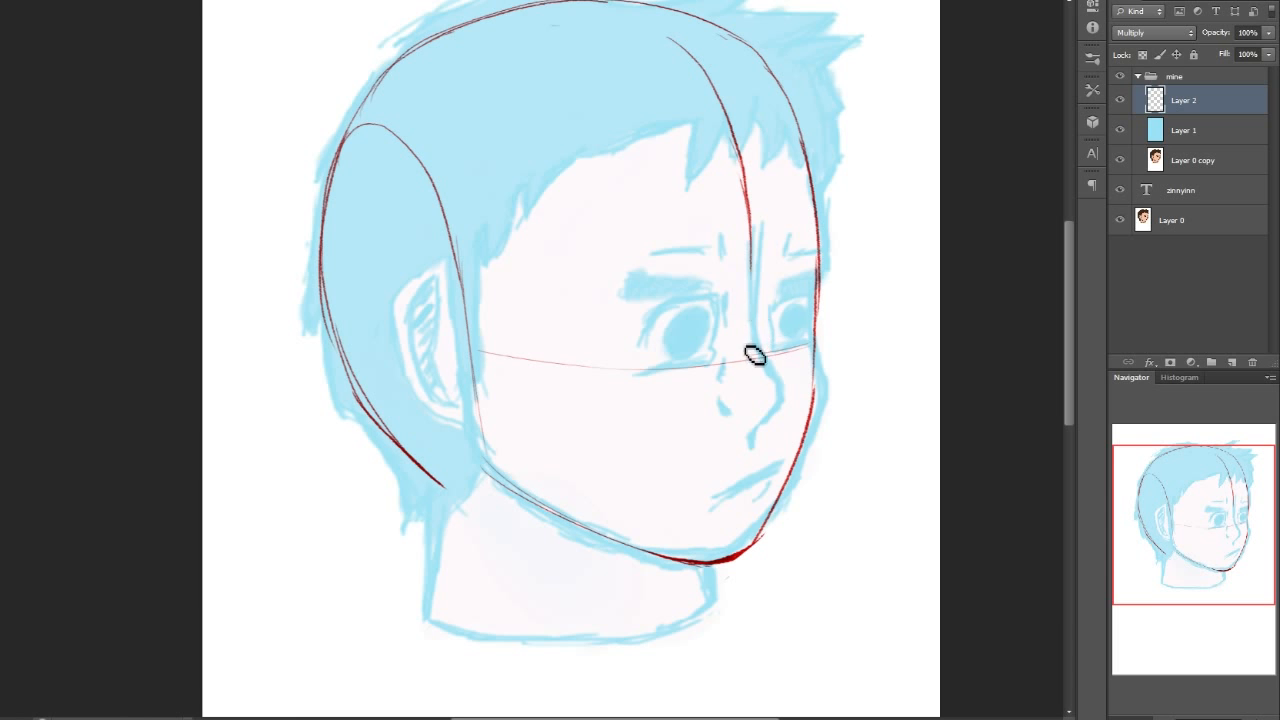
- Draw the nose bridge line below the brow and a faceted diamond shape for the nose tip
mouse_move(754, 315)
left_mouse_down()
mouse_move(772, 368)
mouse_move(797, 391)
left_mouse_up()
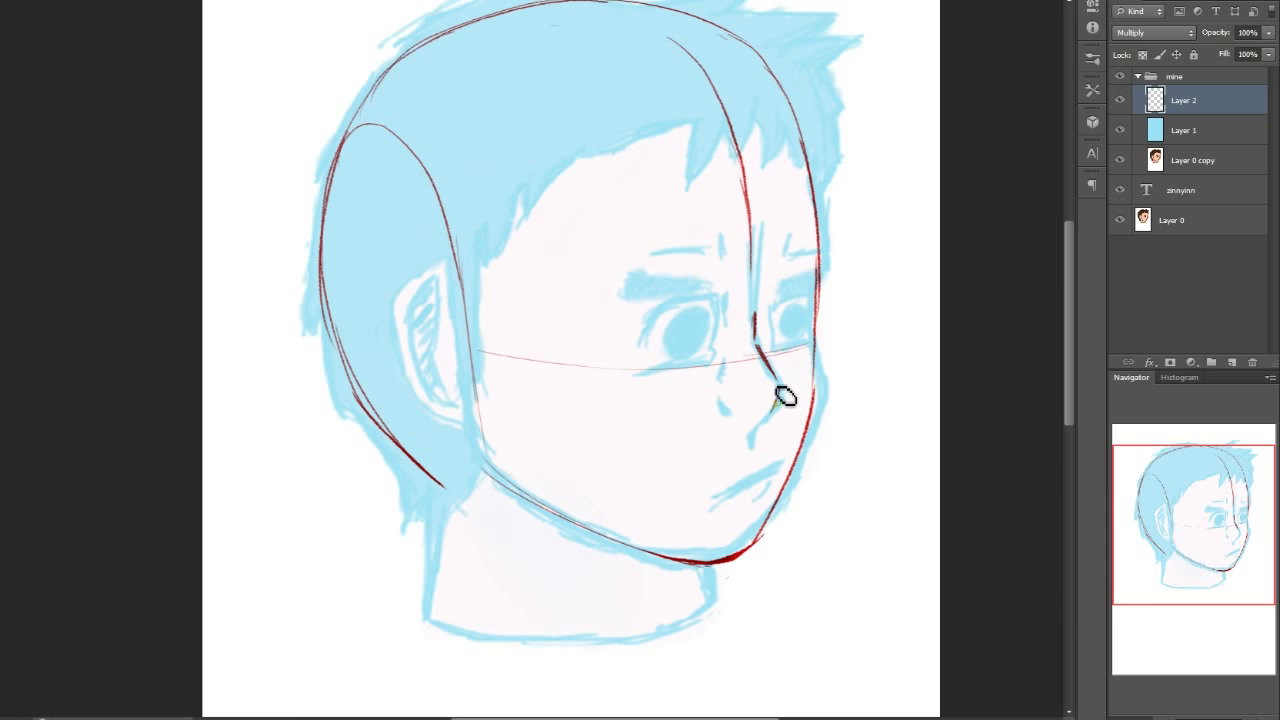
left_click_drag(740, 424, 784, 404)
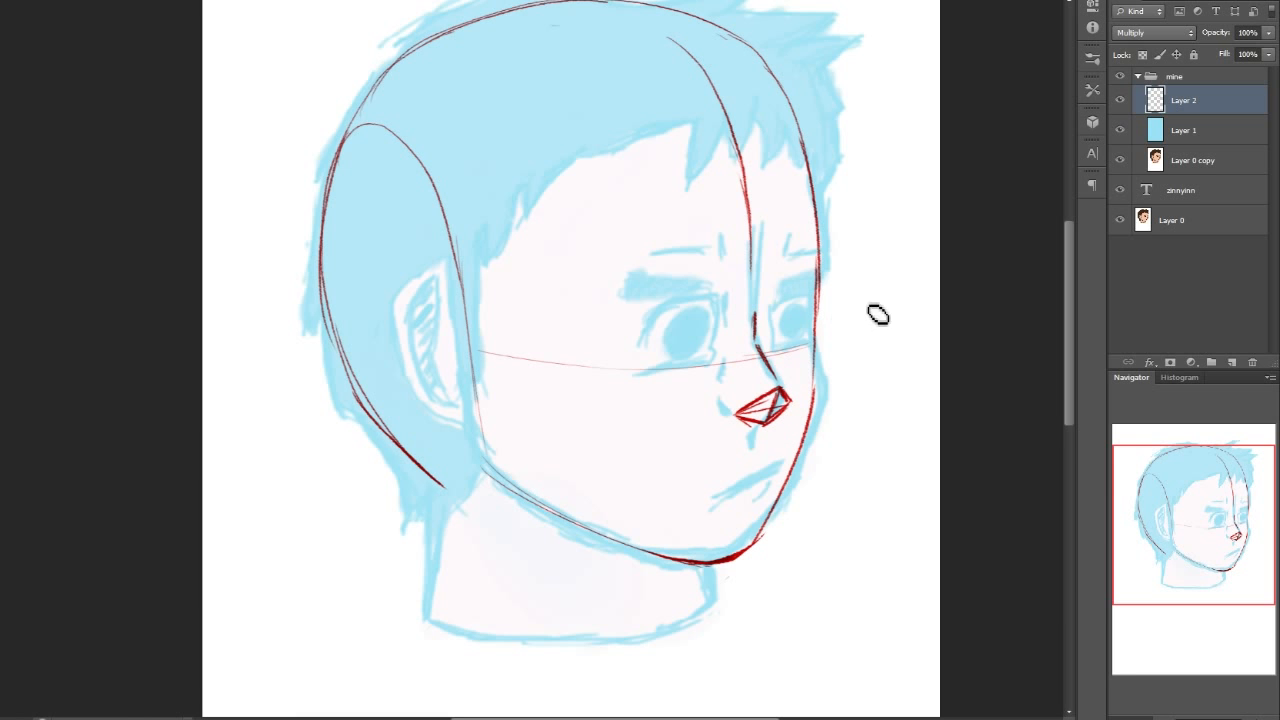
left_click_drag(697, 416, 663, 443)
key("ctrl+z")
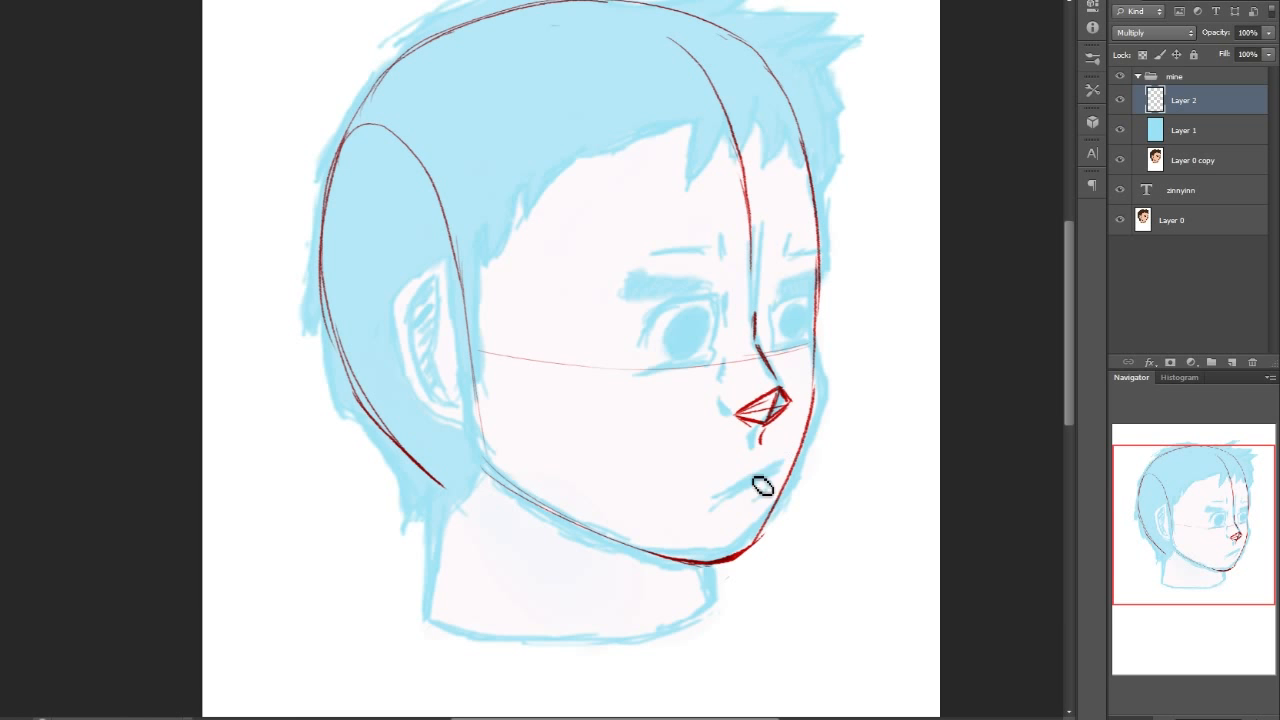
- Continue the centre line from the nose through the lips and draw the frowning mouth with a small lower-lip wedge
left_click_drag(758, 489, 757, 531)
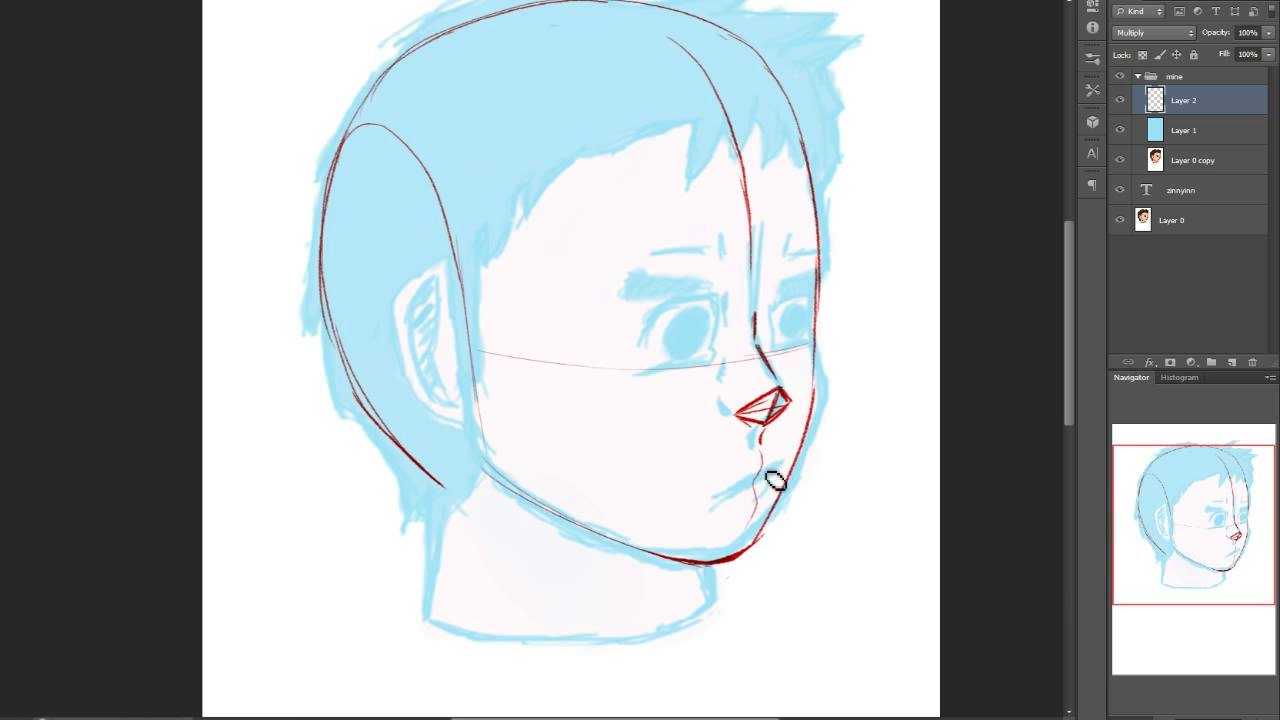
left_click_drag(700, 505, 777, 477)
key("ctrl+z")
mouse_move(703, 505)
left_mouse_down()
mouse_move(774, 488)
mouse_move(723, 500)
mouse_move(781, 467)
mouse_move(769, 506)
mouse_move(732, 518)
mouse_move(741, 525)
mouse_move(789, 484)
mouse_move(757, 506)
left_mouse_up()
key("ctrl+z")
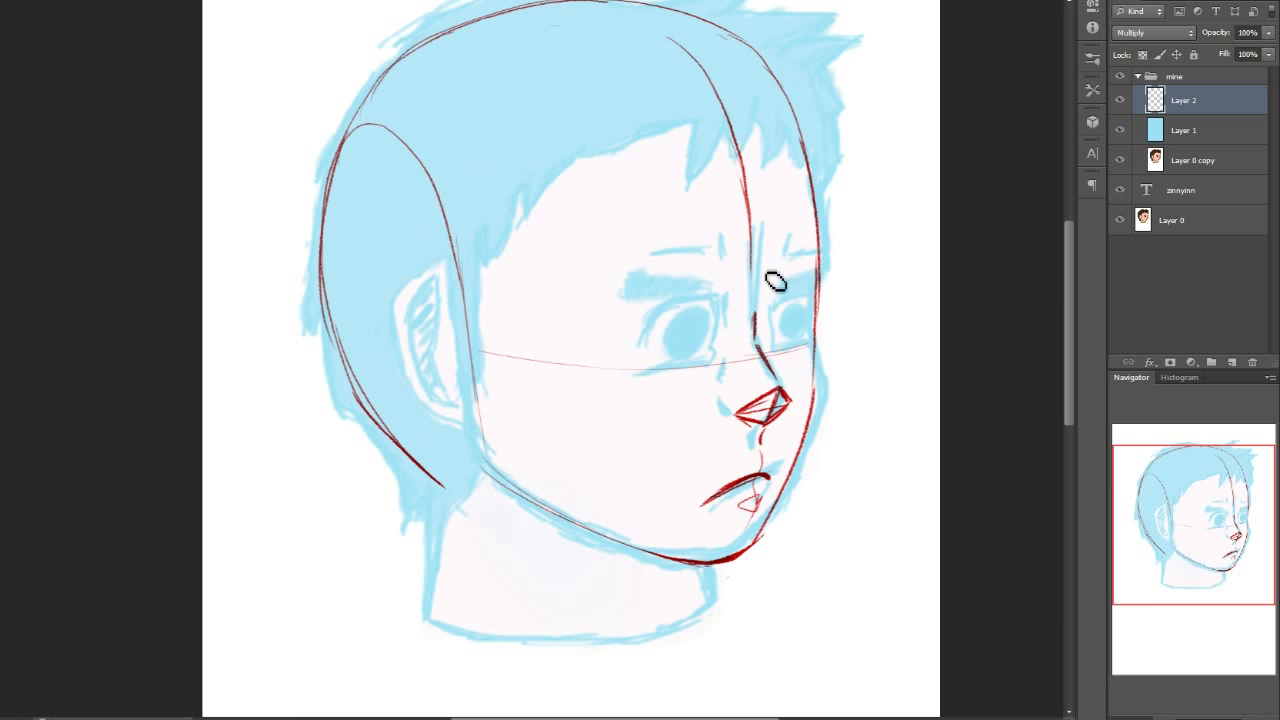
- Draw the socket curve from the nose bridge up to the far brow and an oval for the far eye
left_click_drag(757, 341, 797, 258)
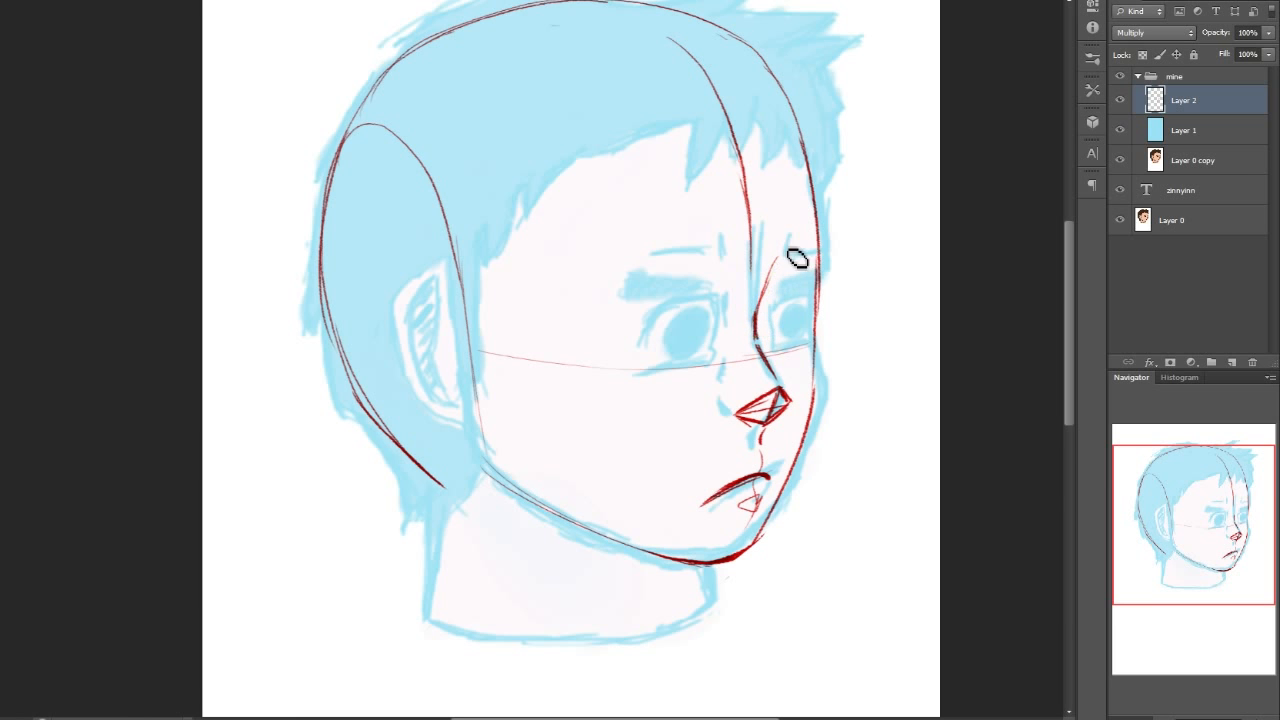
mouse_move(758, 341)
left_mouse_down()
mouse_move(762, 308)
mouse_move(786, 258)
left_mouse_up()
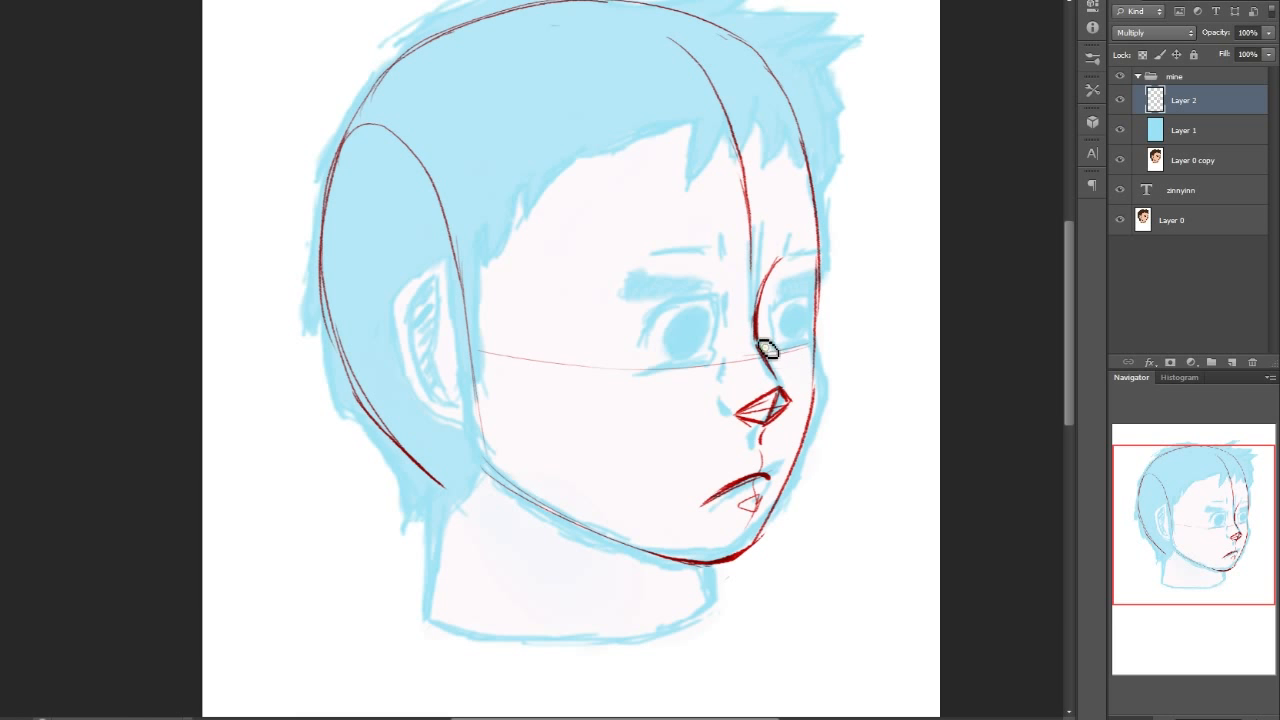
left_click_drag(789, 294, 786, 351)
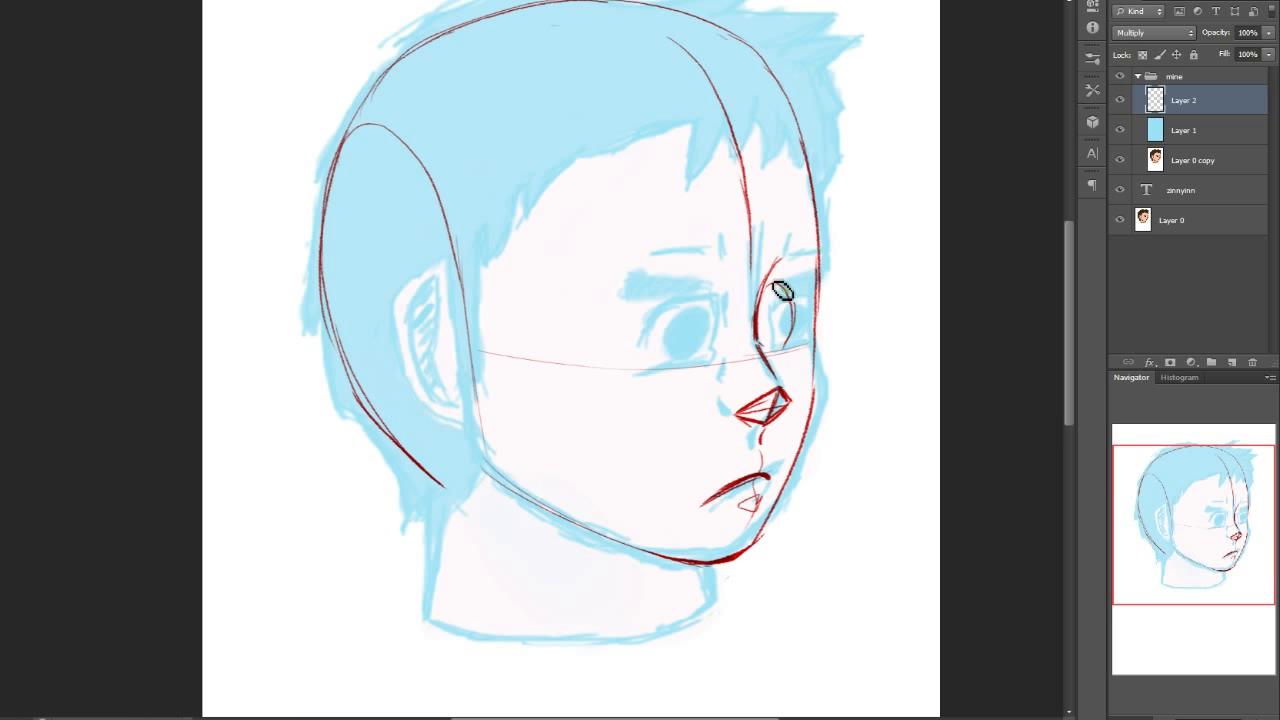
mouse_move(781, 289)
left_mouse_down()
mouse_move(798, 329)
mouse_move(759, 339)
left_mouse_up()
mouse_move(848, 306)
left_mouse_down()
mouse_move(806, 313)
mouse_move(831, 323)
left_mouse_up()
key("ctrl+z")
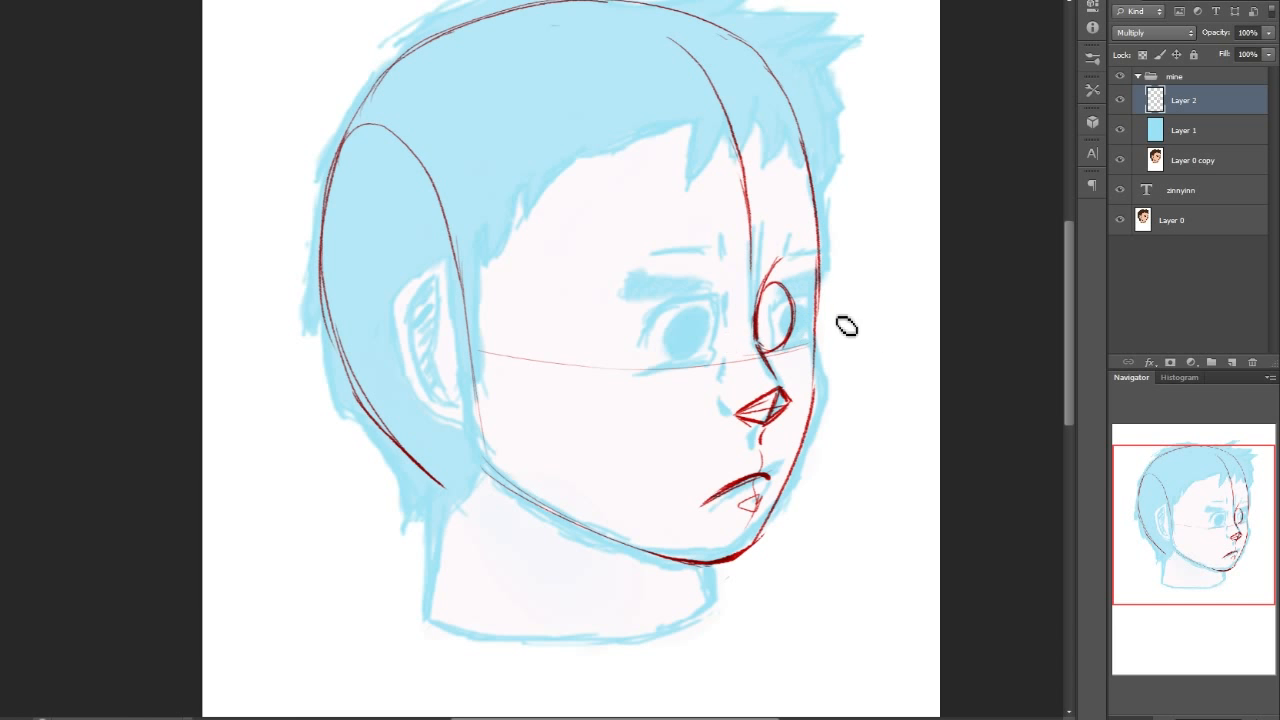
- Compare the eye and brow area with the original artwork by hiding and showing the mine group
left_click_drag(642, 361, 720, 365)
left_click_drag(773, 263, 815, 258)
key("ctrl+z")
left_click(1121, 78)
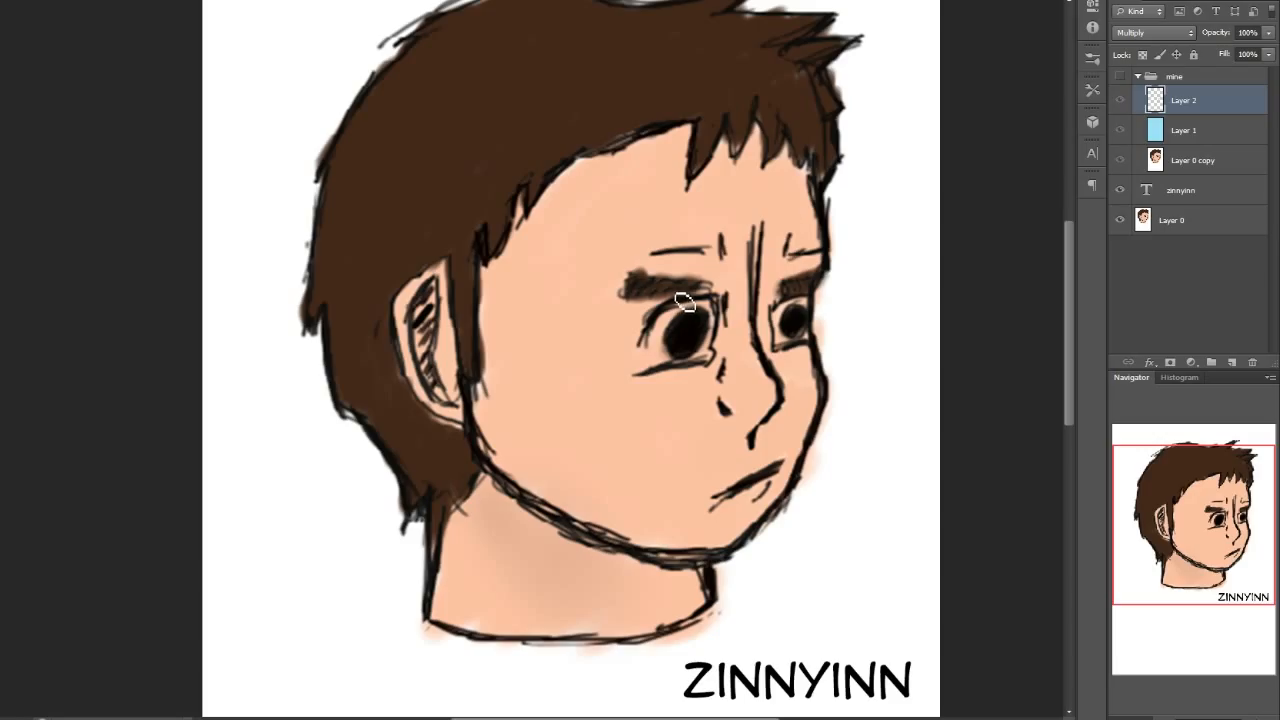
left_click(1120, 78)
- Draw the far eyebrow as a thick arched shape over the far eye, closed off past the face edge
left_click_drag(783, 271, 840, 254)
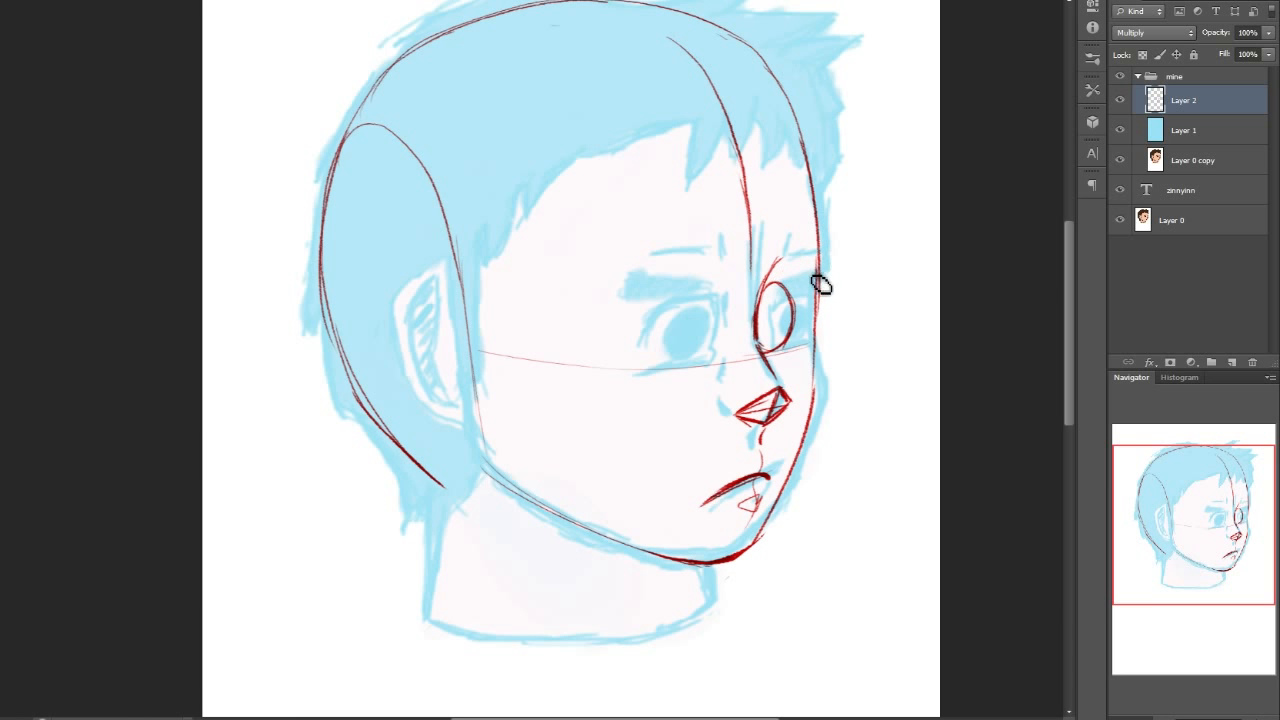
key("ctrl+z")
left_click_drag(773, 270, 818, 256)
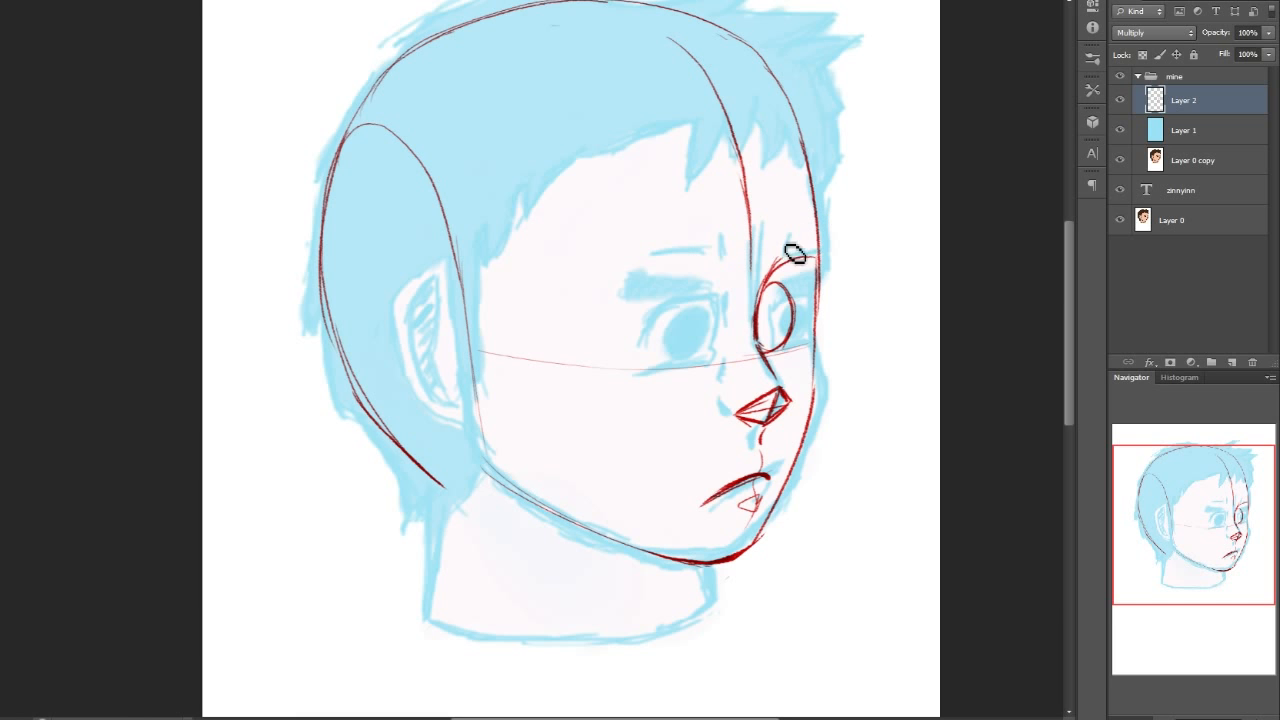
left_click_drag(777, 283, 822, 242)
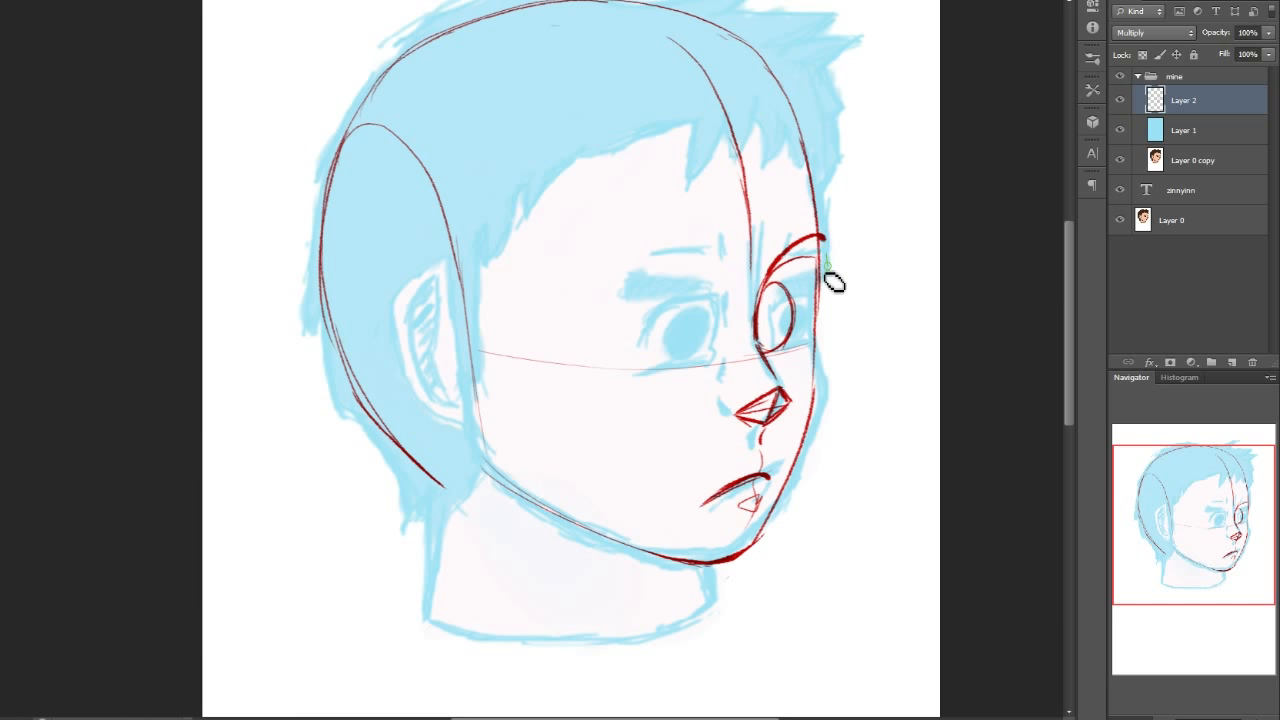
left_click_drag(768, 280, 836, 266)
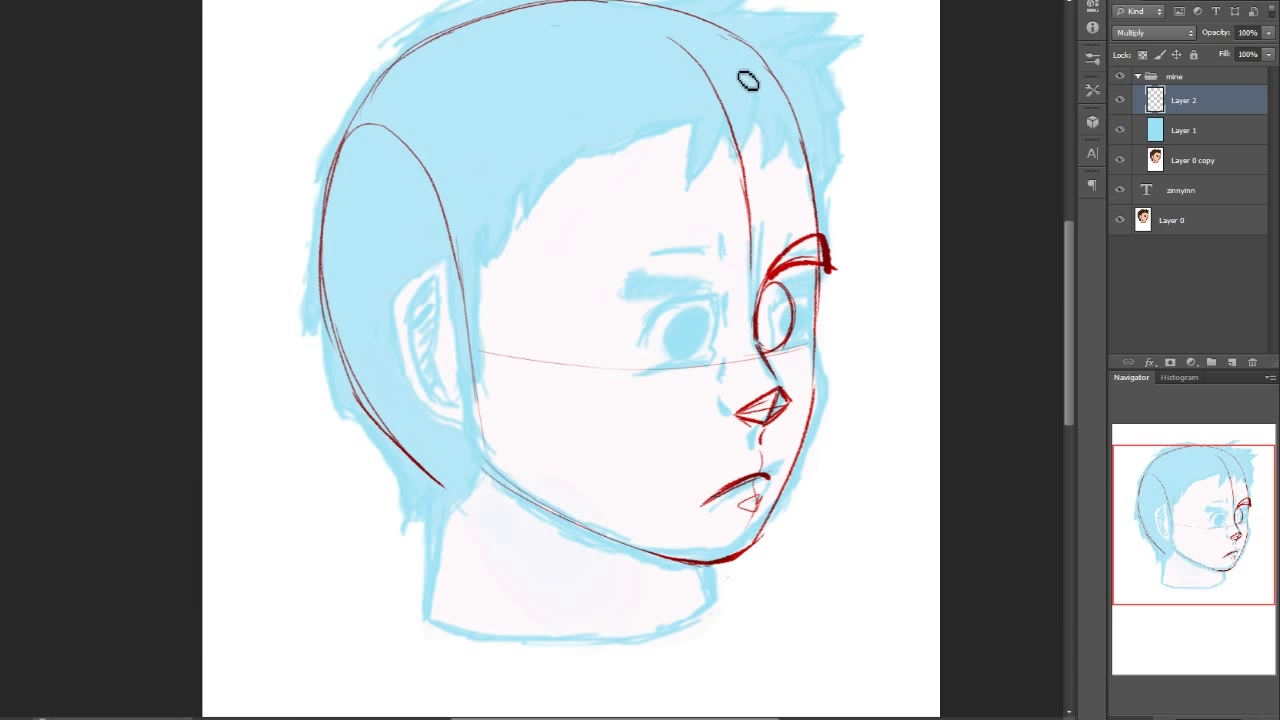
- Darken the near jaw and the line in front of the ear, and draw the cheek plane line from temple to chin
left_click_drag(771, 111, 810, 243)
mouse_move(480, 434)
left_mouse_down()
mouse_move(517, 491)
mouse_move(641, 554)
left_mouse_up()
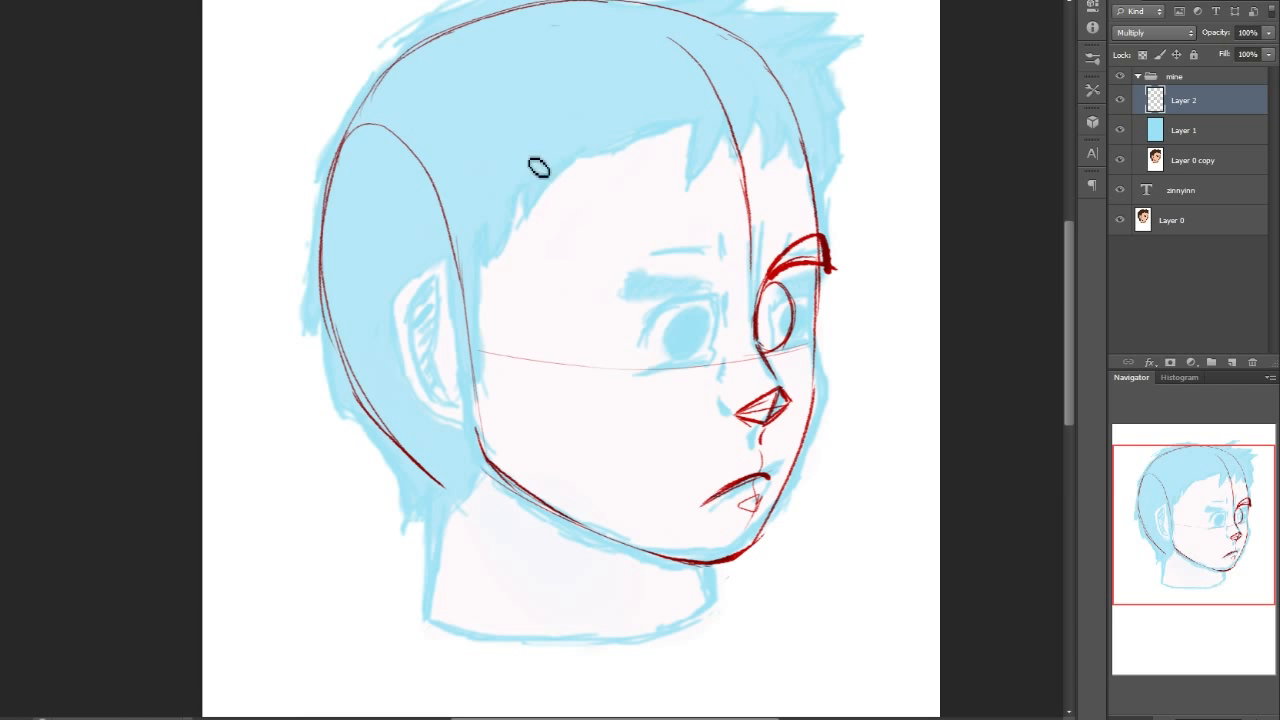
left_click_drag(437, 190, 594, 486)
left_click_drag(549, 345, 630, 543)
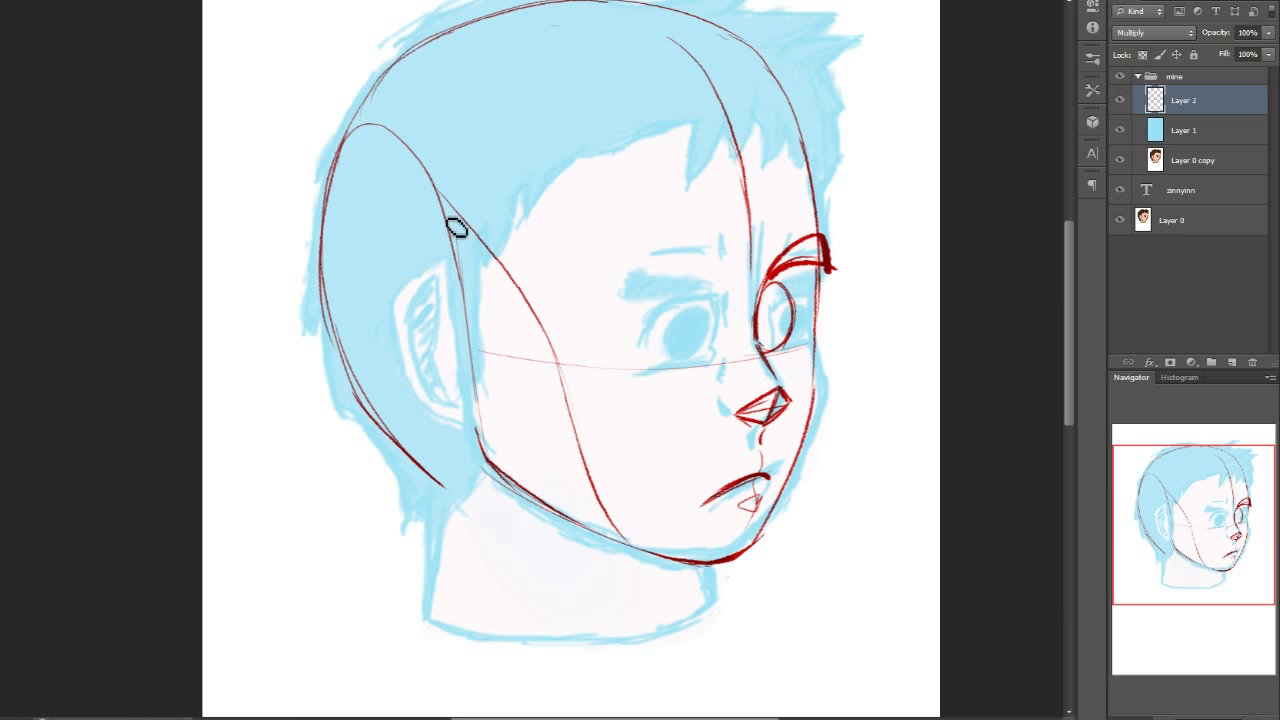
left_click_drag(460, 266, 493, 415)
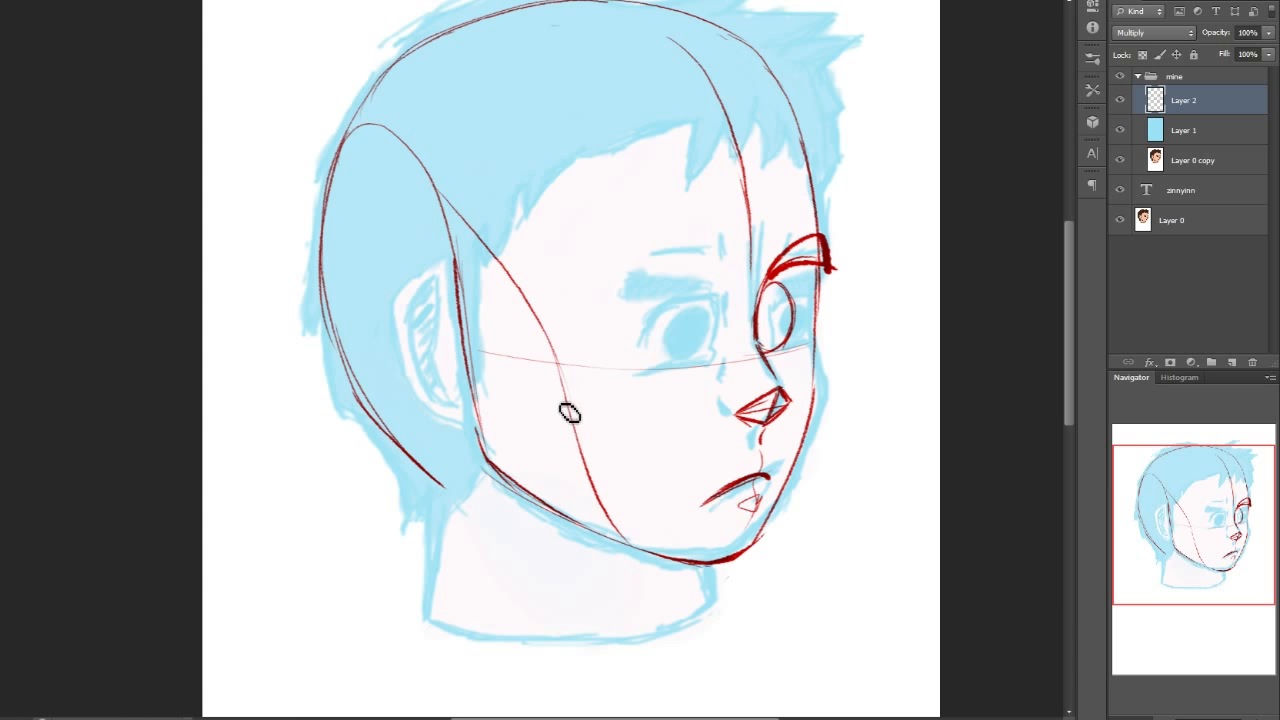
- Try hatching the side plane of the near cheek in red
left_click_drag(643, 375, 683, 499)
key("ctrl+z")
left_click_drag(503, 368, 572, 489)
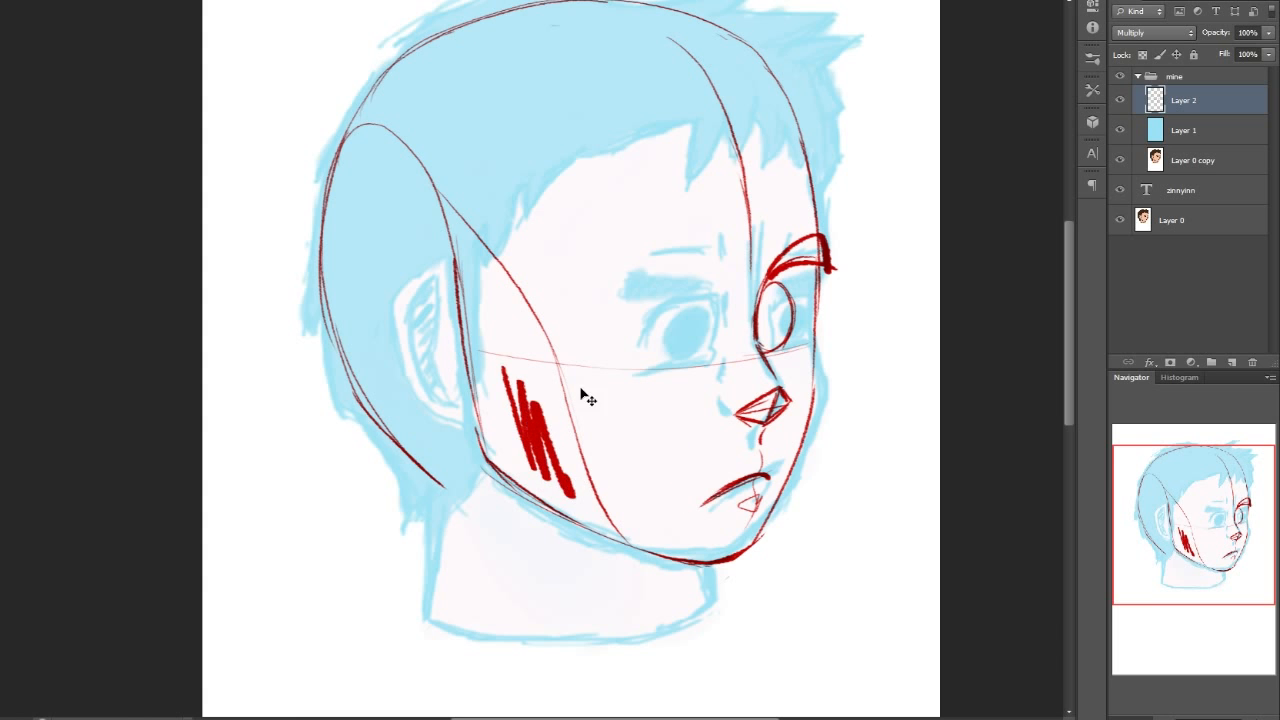
key("ctrl+z")
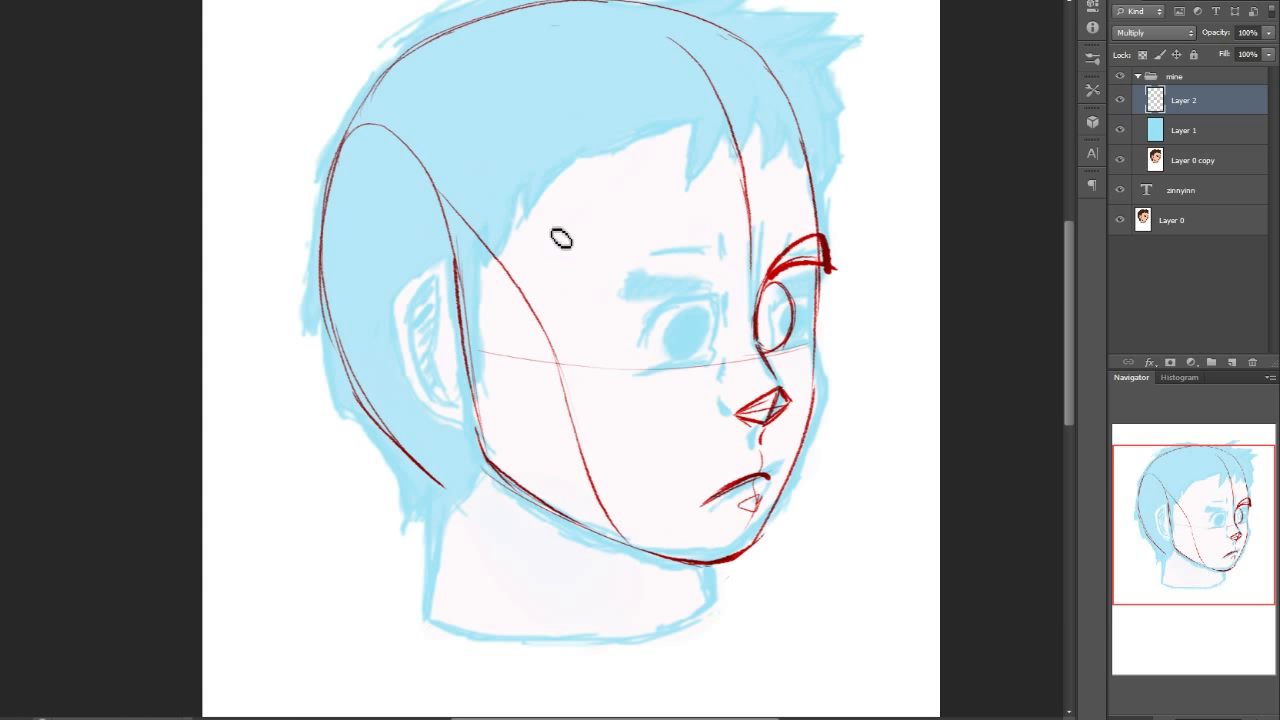
- Try angled brow-ridge lines beside the near temple and around the near eye socket
left_click_drag(528, 290, 591, 209)
left_click_drag(531, 291, 558, 354)
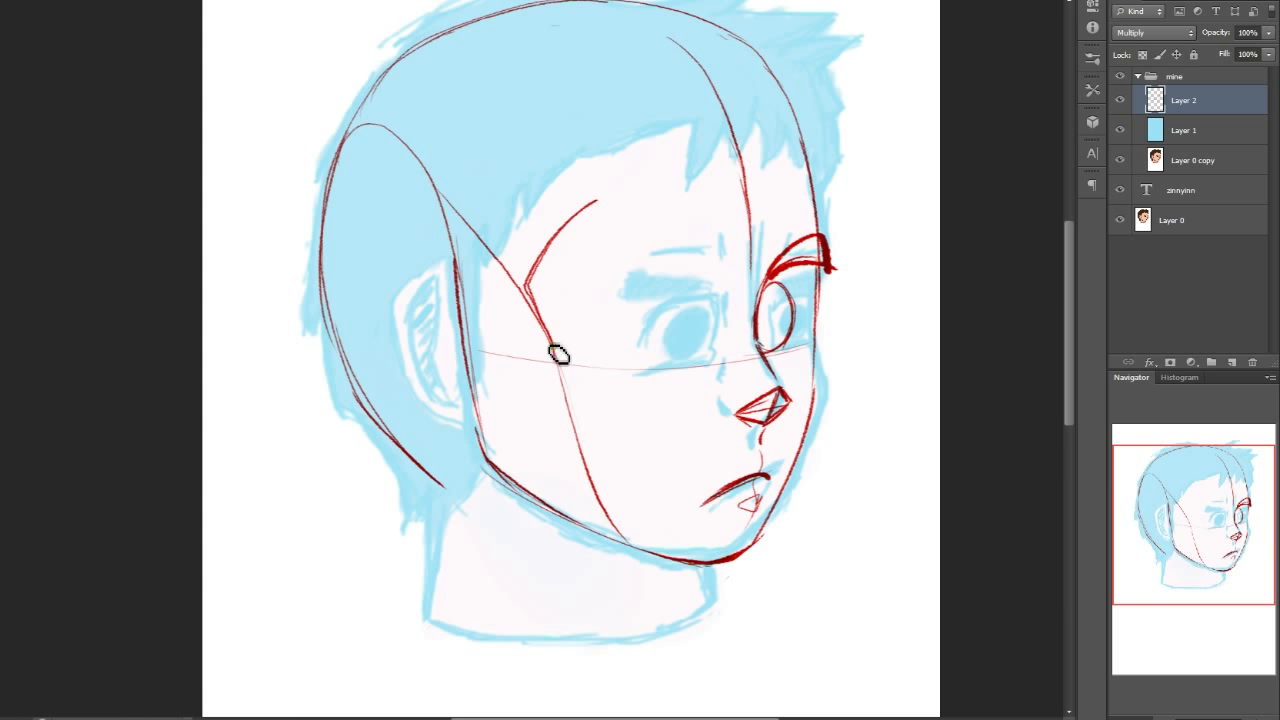
mouse_move(645, 232)
left_mouse_down()
mouse_move(610, 343)
mouse_move(655, 230)
mouse_move(625, 347)
left_mouse_up()
key("ctrl+z")
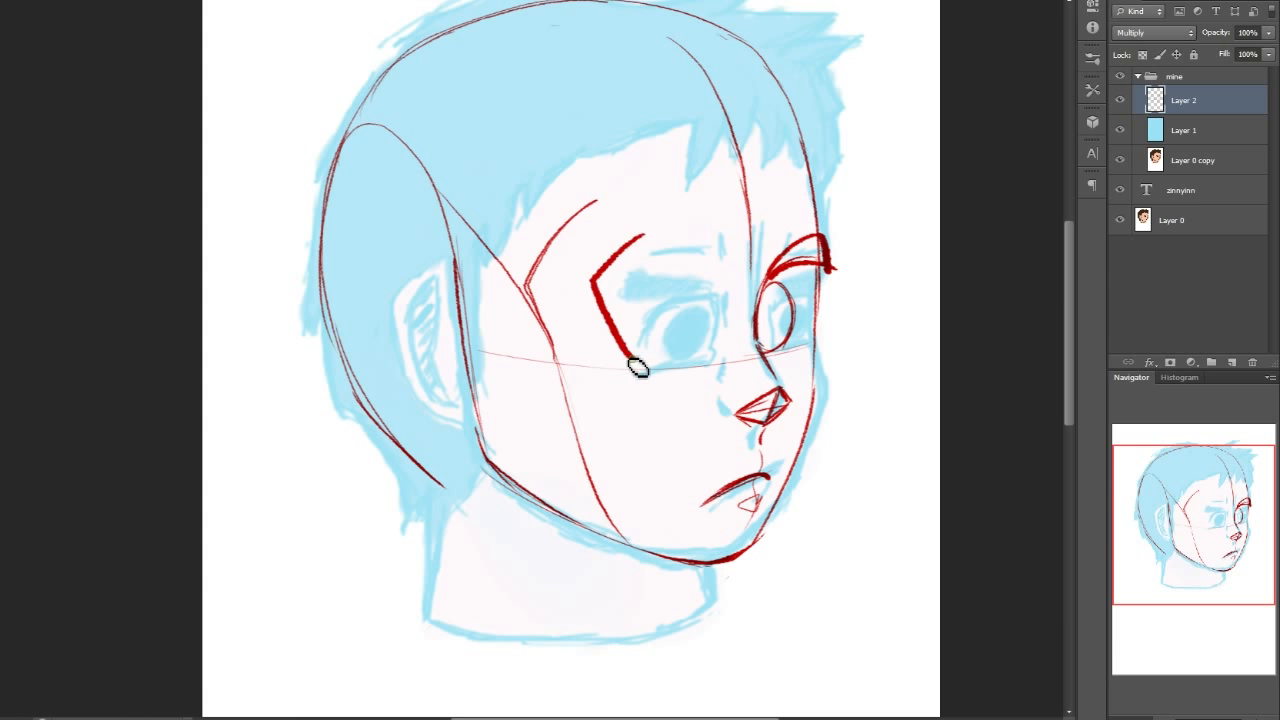
key("ctrl+z")
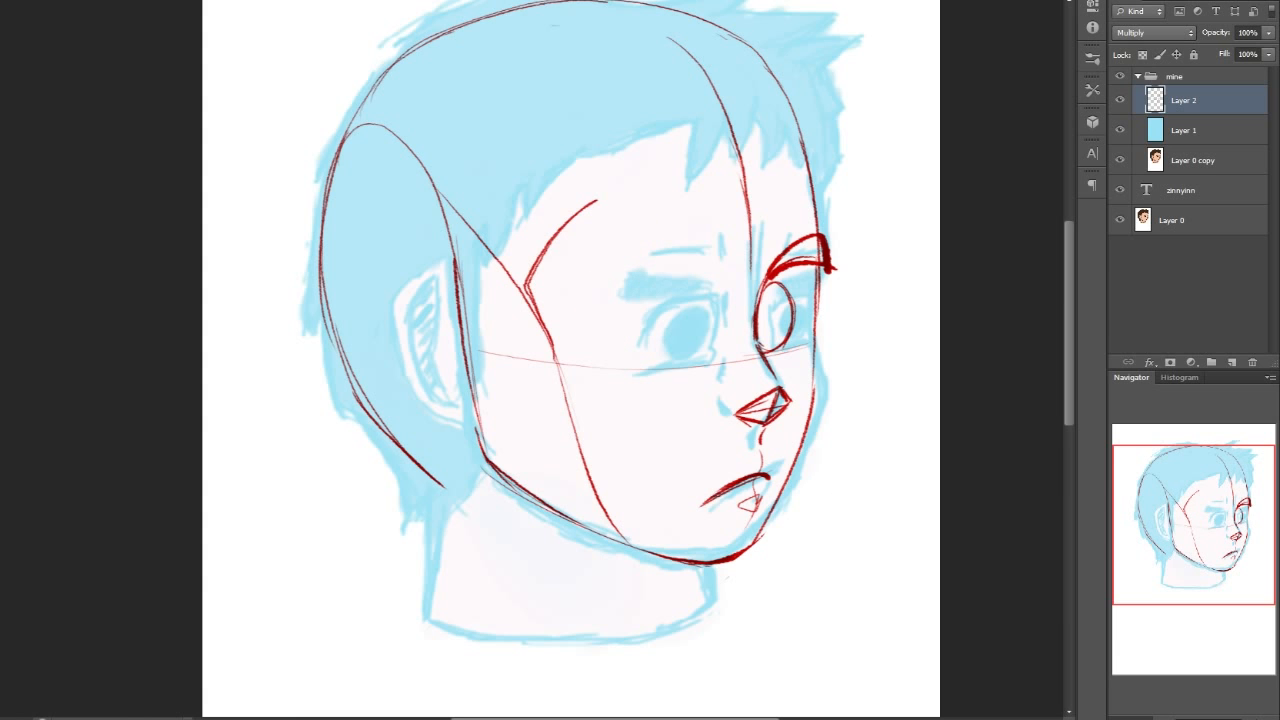
key("ctrl+z")
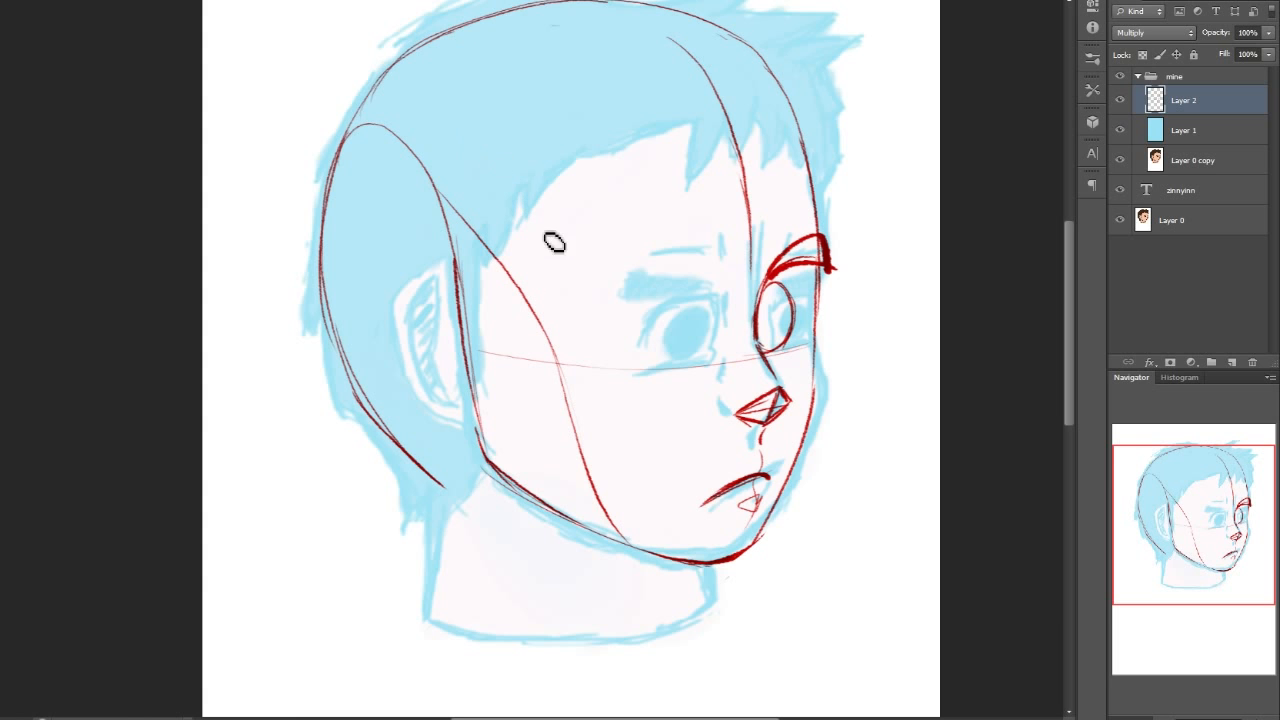
left_click_drag(436, 151, 565, 347)
key("ctrl+z")
mouse_move(422, 155)
left_mouse_down()
mouse_move(534, 249)
mouse_move(545, 305)
left_mouse_up()
key("ctrl+z")
left_click(1124, 164)
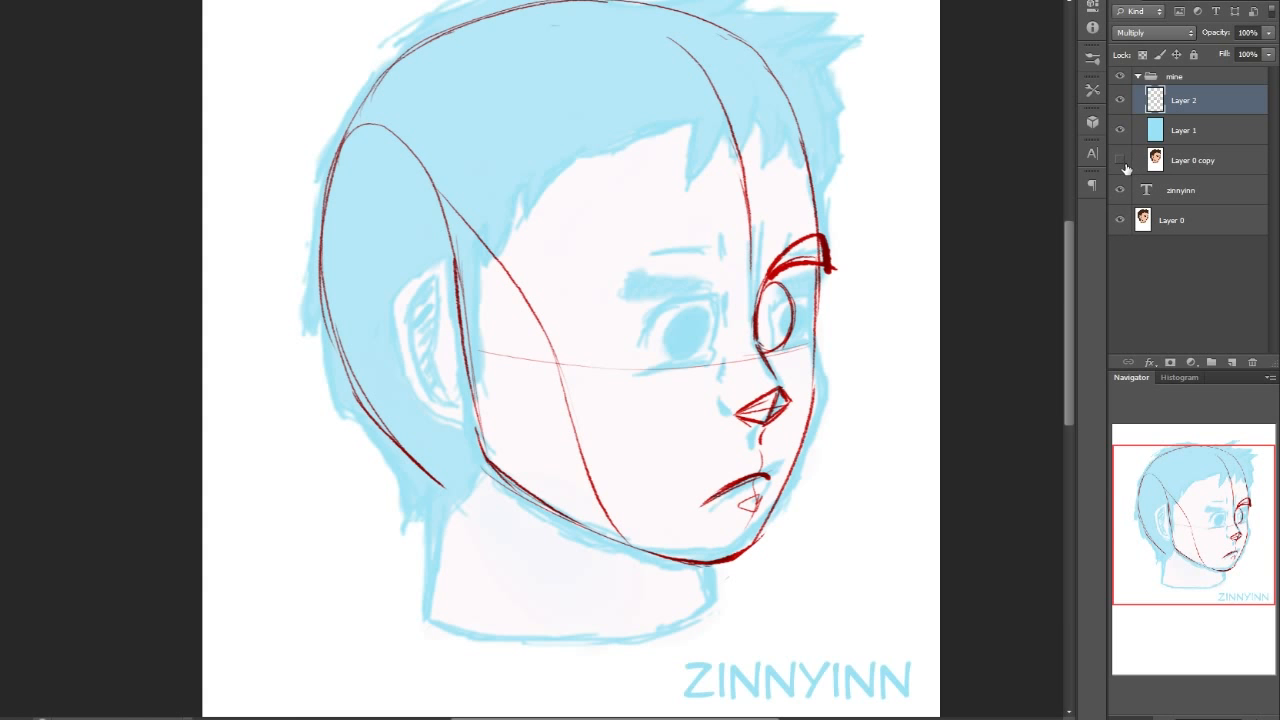
left_click(1120, 190)
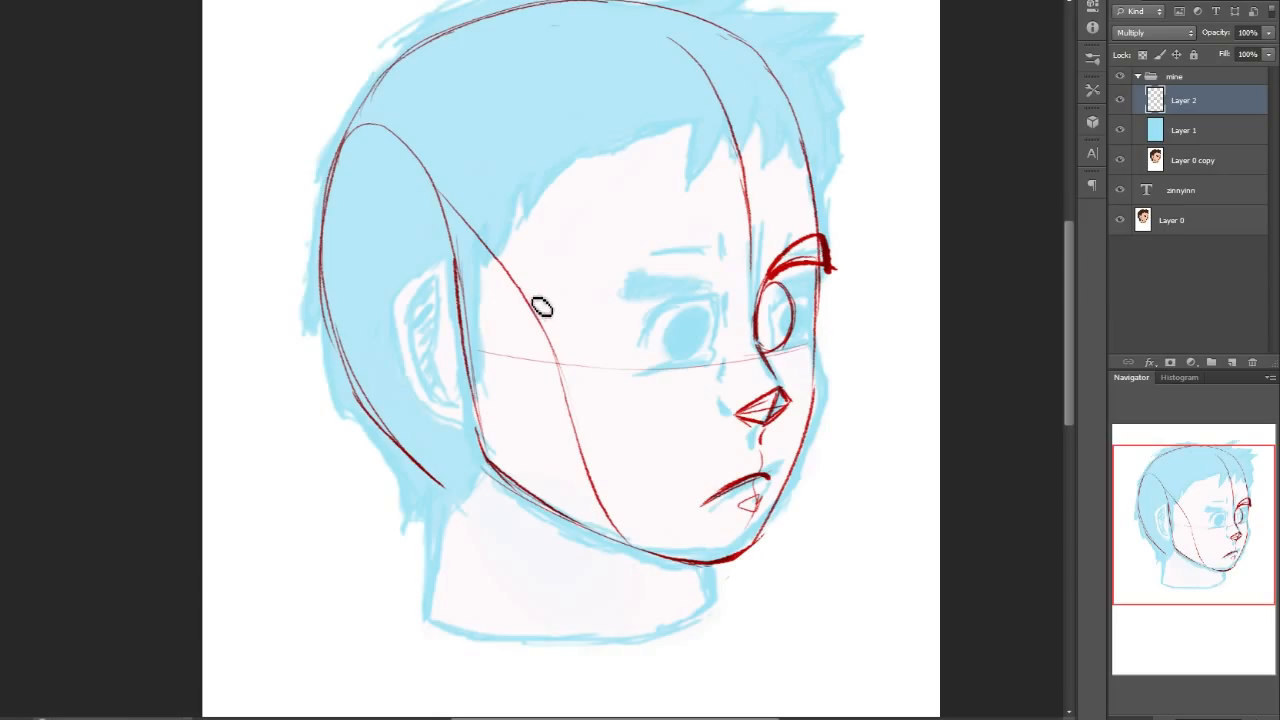
- Draw a thin curve for the edge of the front face plane from the near cheekbone up past the temple
left_click_drag(1184, 576, 1185, 570)
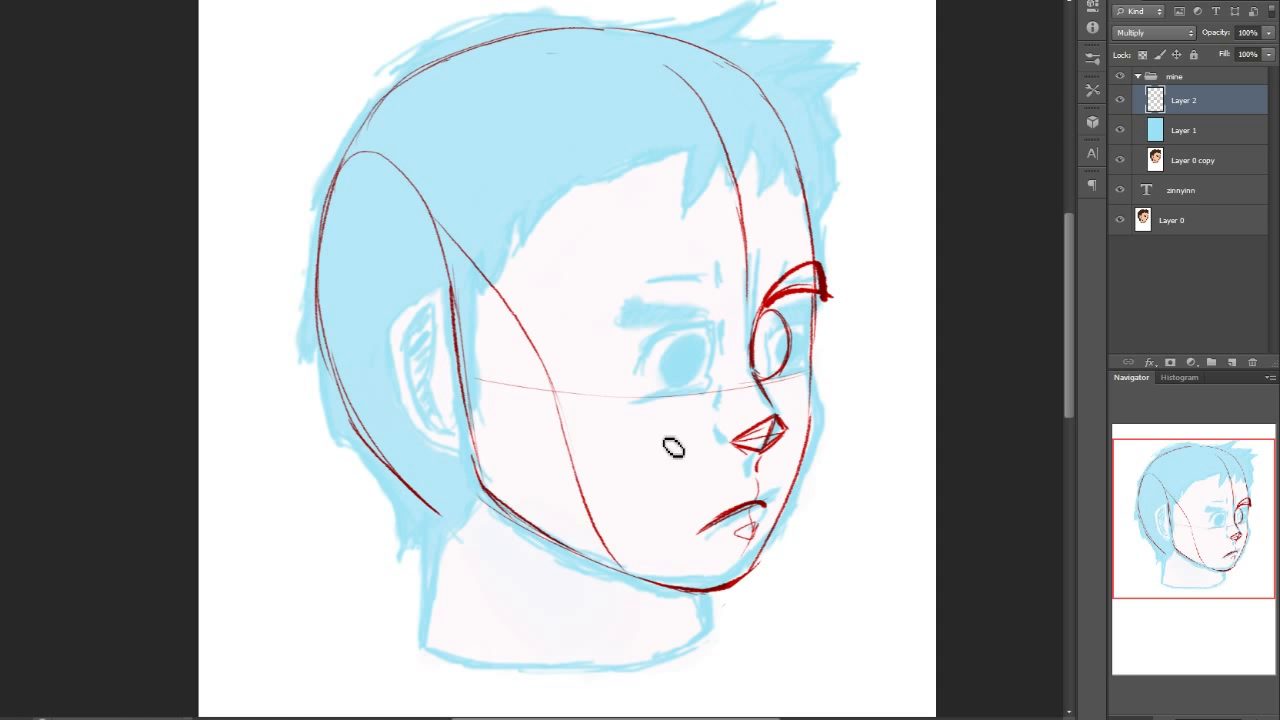
mouse_move(560, 410)
left_mouse_down()
mouse_move(570, 197)
mouse_move(704, 112)
mouse_move(779, 153)
mouse_move(808, 276)
mouse_move(629, 141)
left_mouse_up()
key("ctrl+z")
left_click_drag(548, 340, 580, 190)
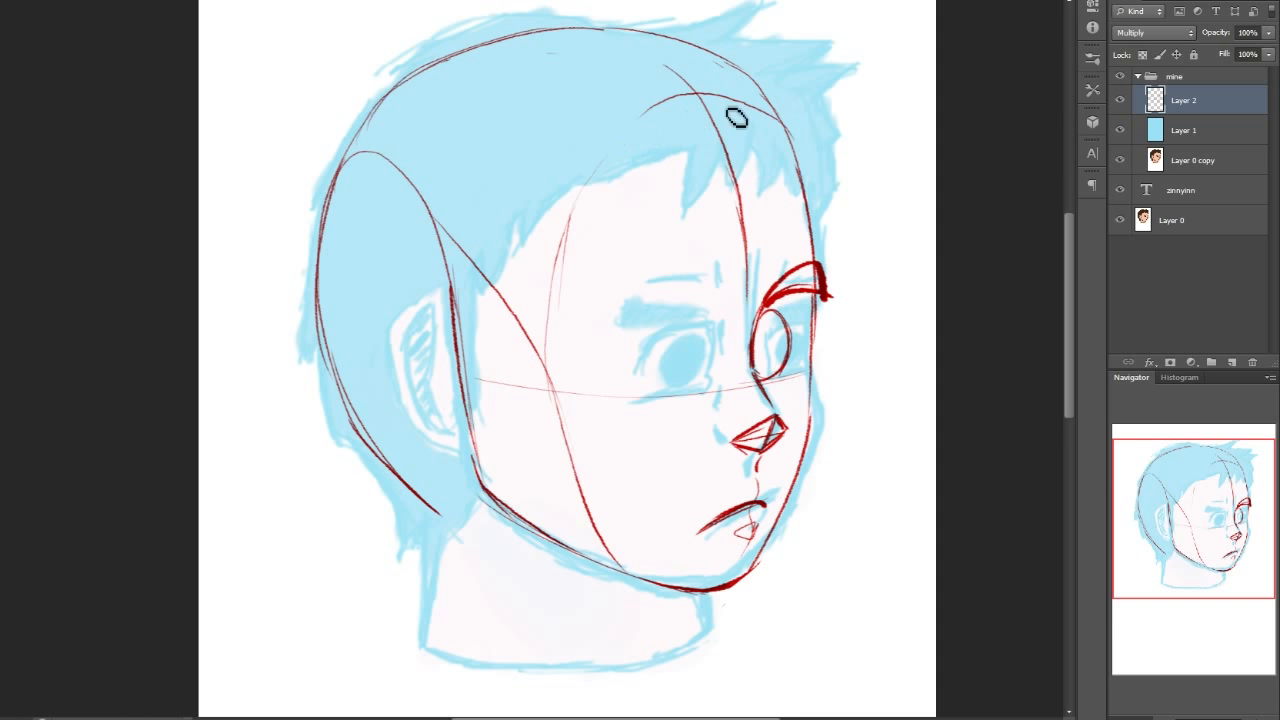
- Complete and reinforce the front plane's arc over the forehead, from the near temple to the far side of the head
left_click_drag(759, 115, 814, 199)
left_click_drag(690, 96, 792, 150)
left_click_drag(633, 143, 568, 392)
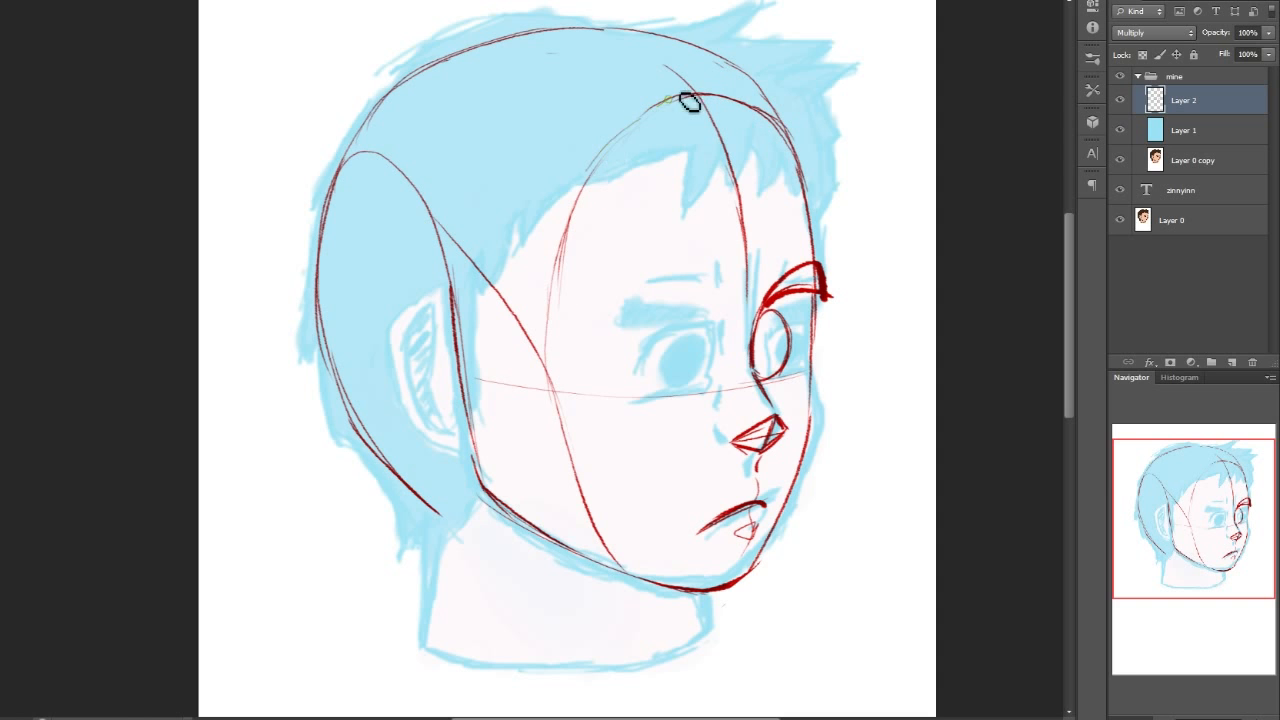
left_click_drag(603, 164, 690, 98)
left_click_drag(594, 203, 659, 125)
left_click_drag(755, 113, 818, 174)
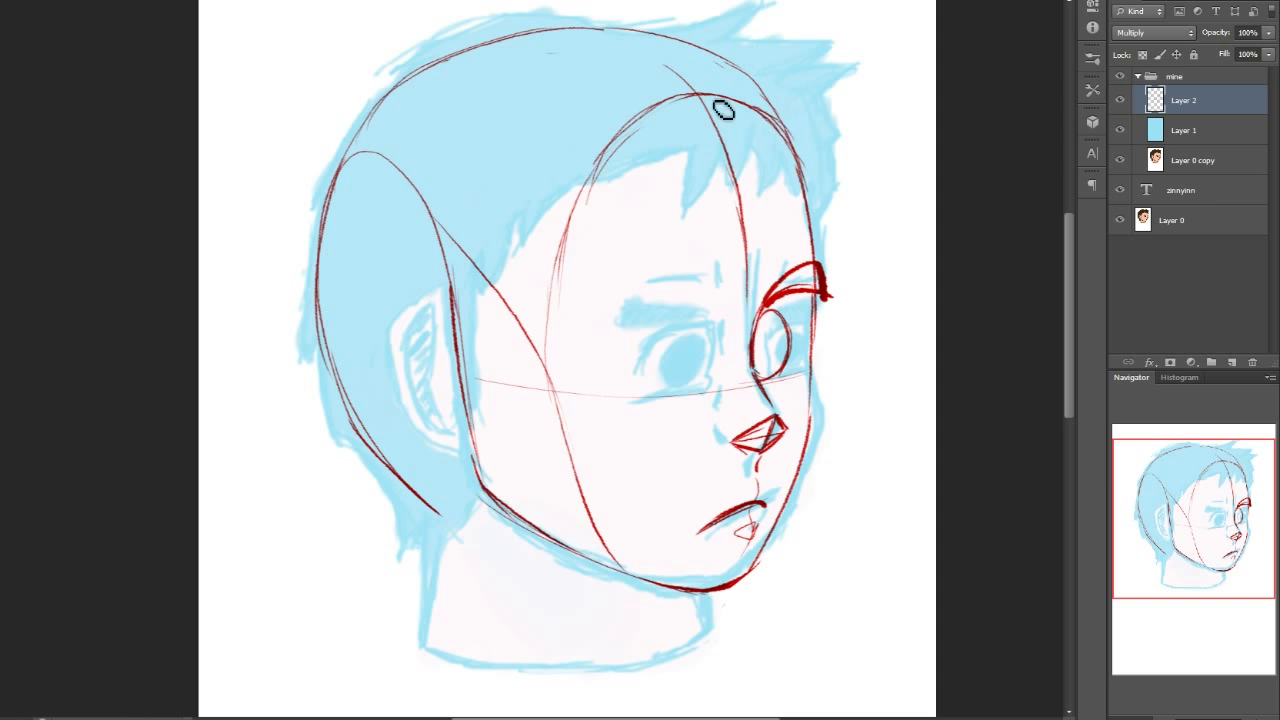
- Draw thin vertical guide lines down the forehead and cheeks in line with the eyes, and thicken the far cheek contour
left_click_drag(610, 105, 618, 154)
key("ctrl+z")
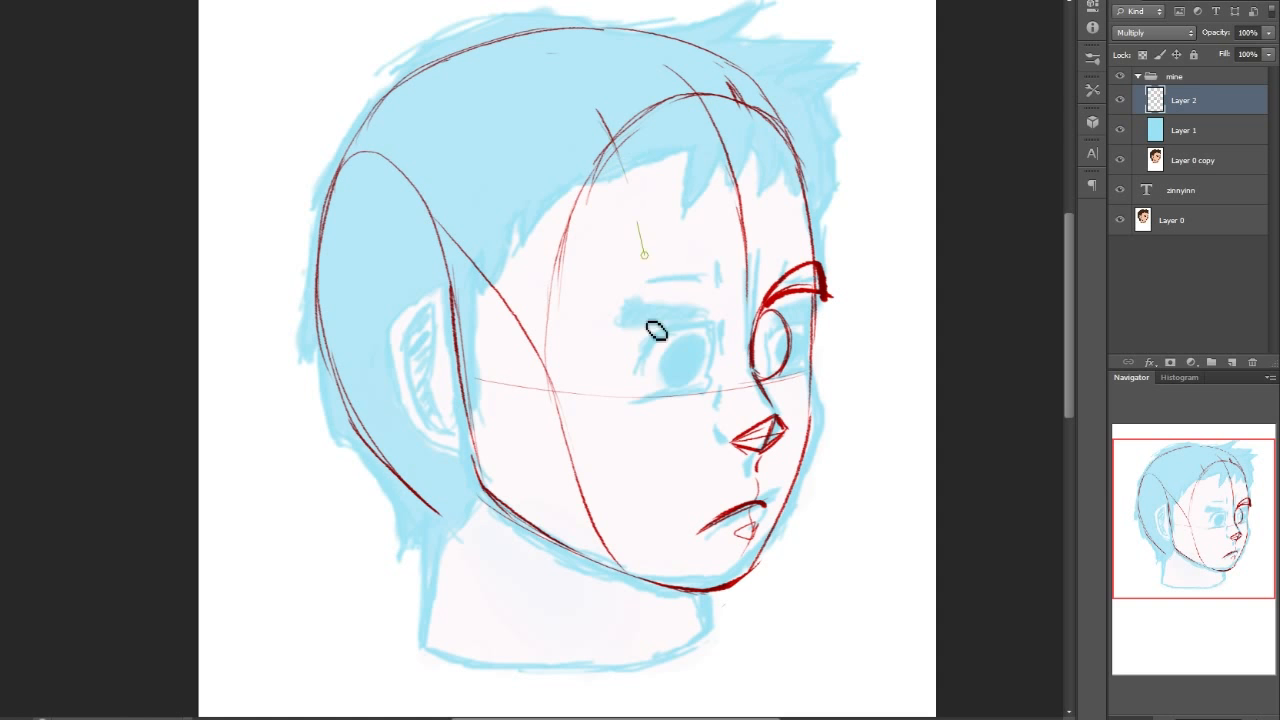
left_click_drag(608, 143, 643, 242)
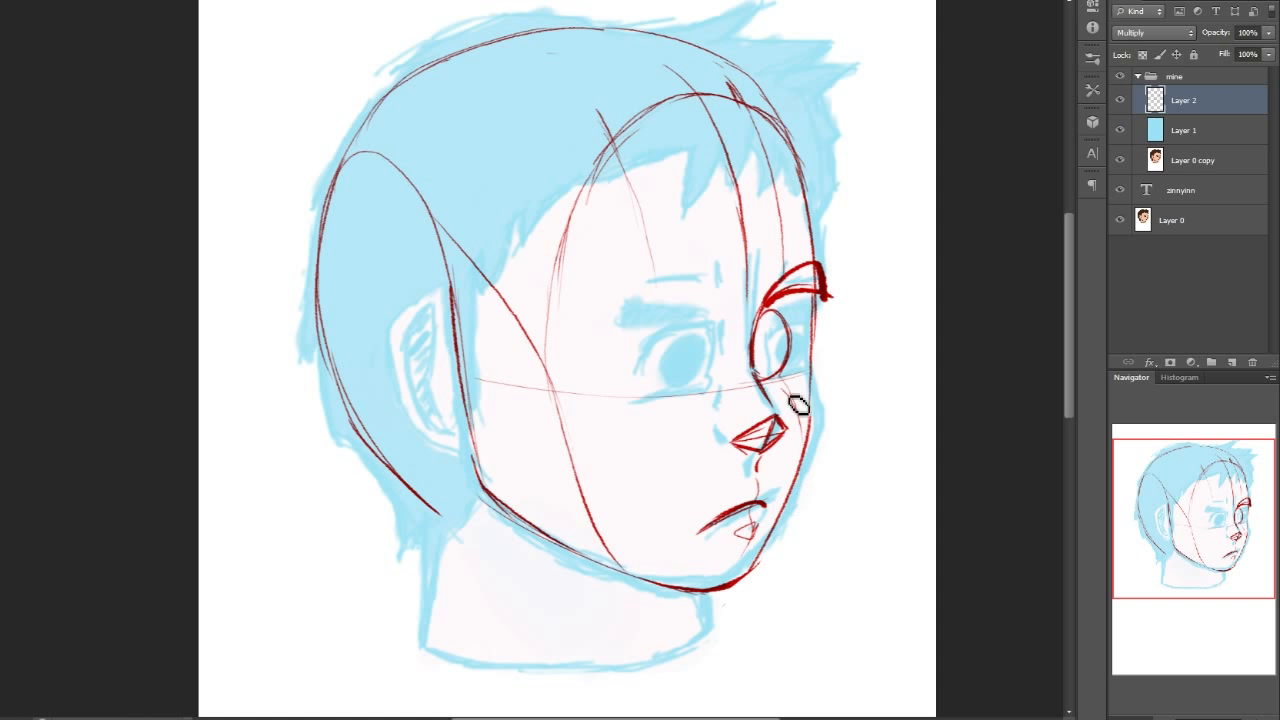
left_click_drag(662, 404, 684, 573)
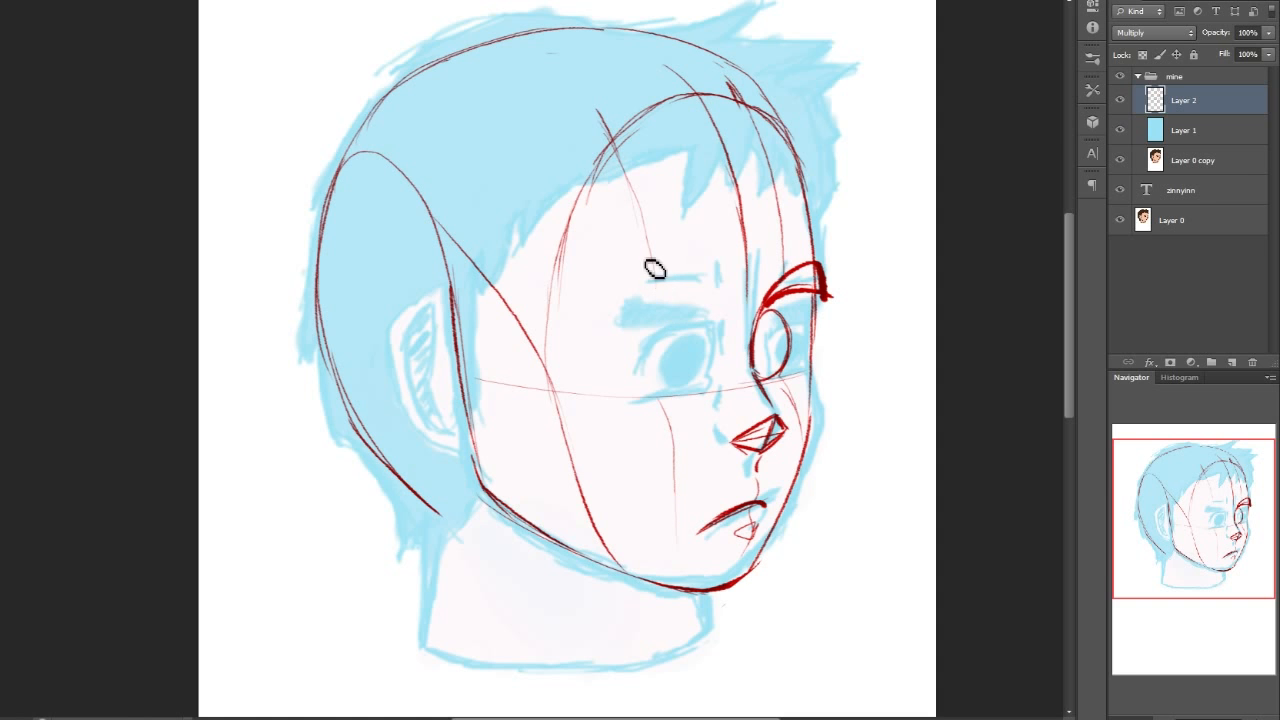
left_click_drag(664, 295, 671, 404)
key("ctrl+z")
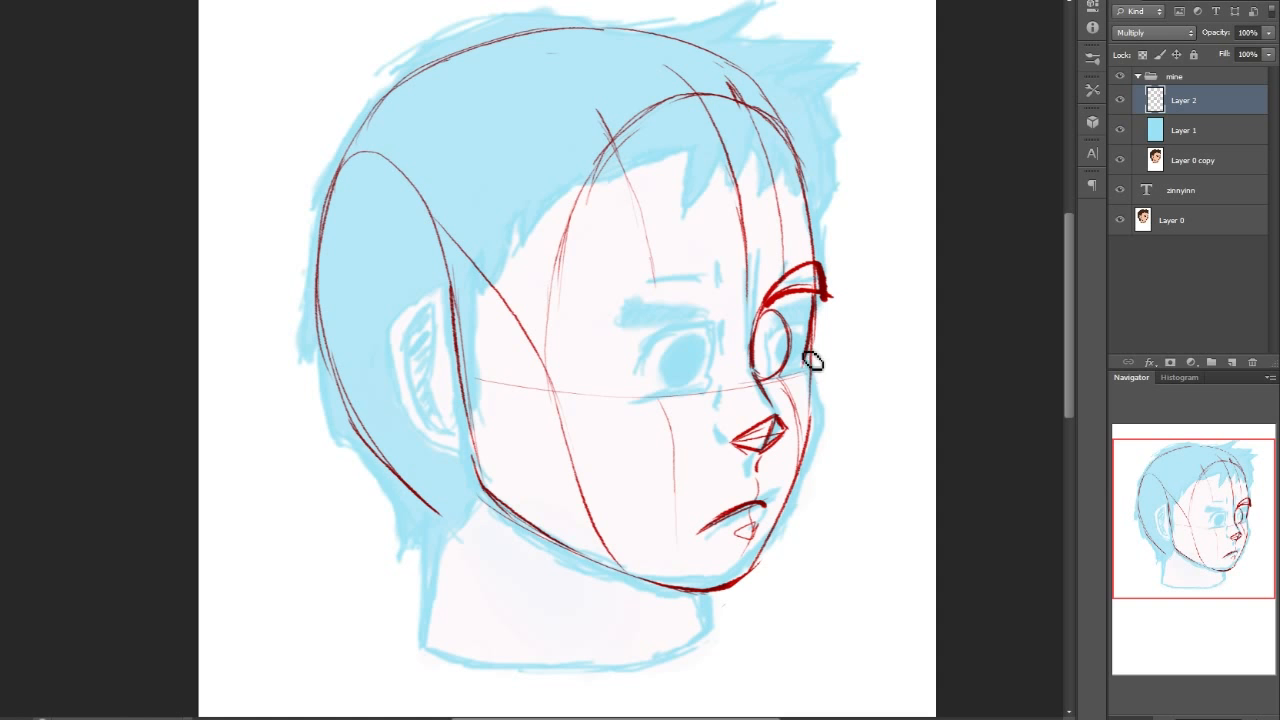
left_click_drag(802, 466, 807, 362)
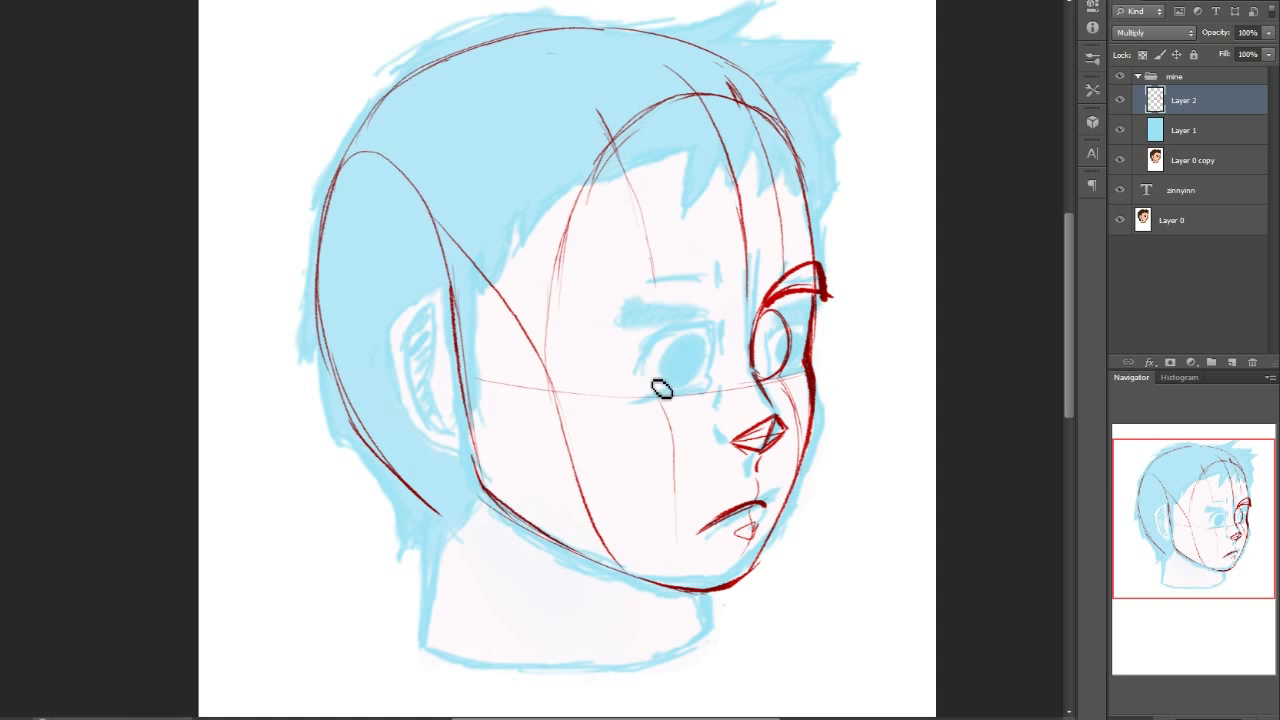
- Draw the near eyebrow in red as a bold outlined arch slanting down toward the bridge of the nose
mouse_move(602, 296)
left_mouse_down()
mouse_move(700, 318)
mouse_move(619, 284)
mouse_move(703, 311)
left_mouse_up()
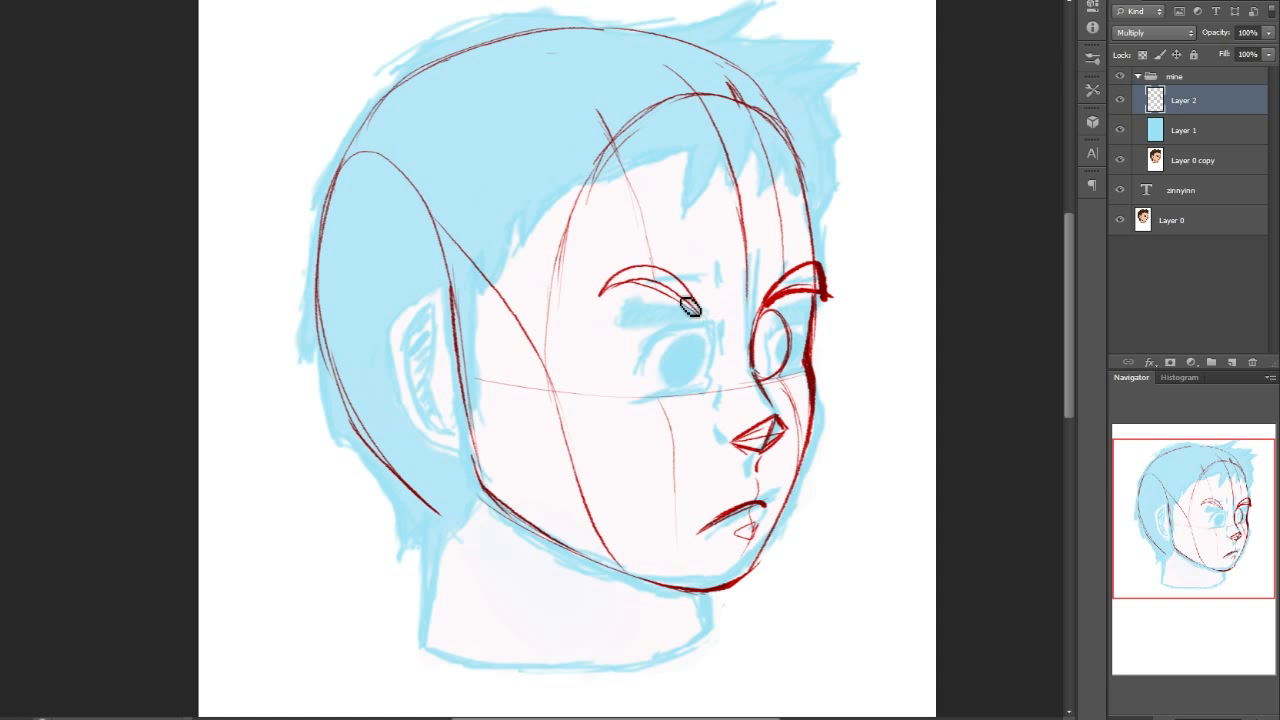
left_click_drag(616, 297, 720, 317)
key("ctrl+z")
left_click_drag(608, 300, 710, 318)
left_click_drag(606, 298, 645, 268)
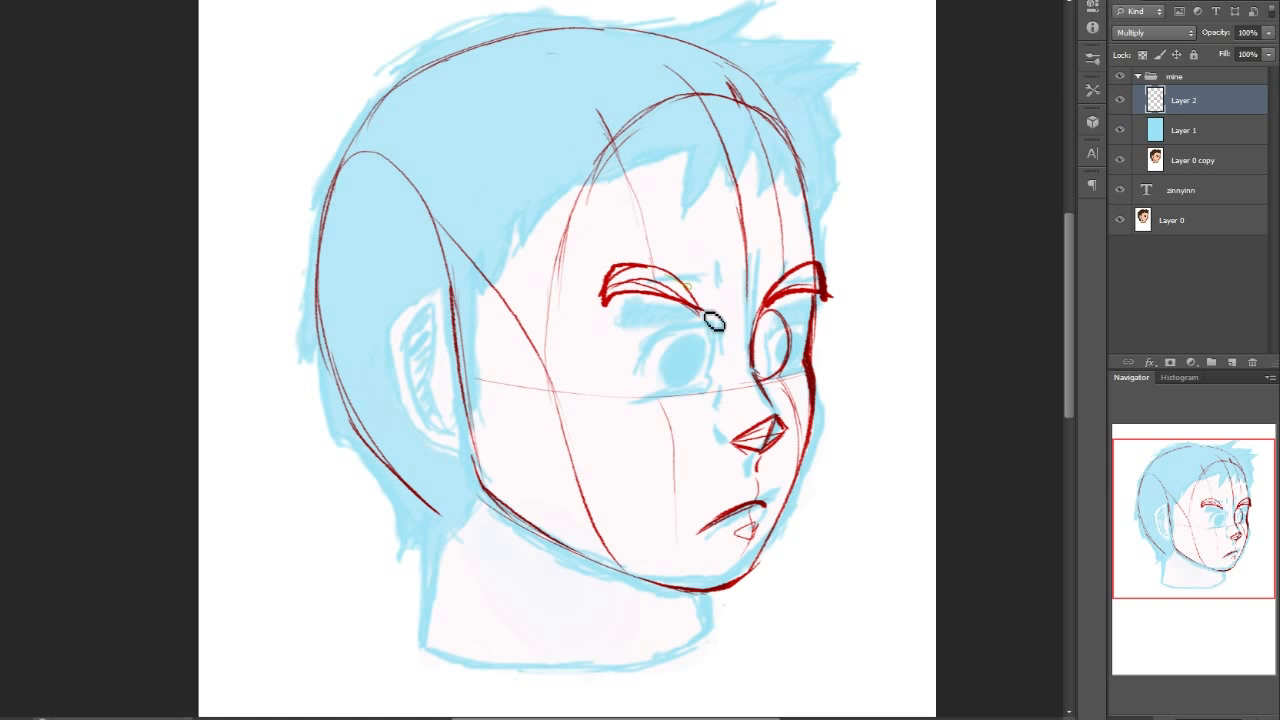
- Draw the near eye with its lids and rounded outline, and fill dark red irises in both eyes
left_click_drag(705, 398, 620, 384)
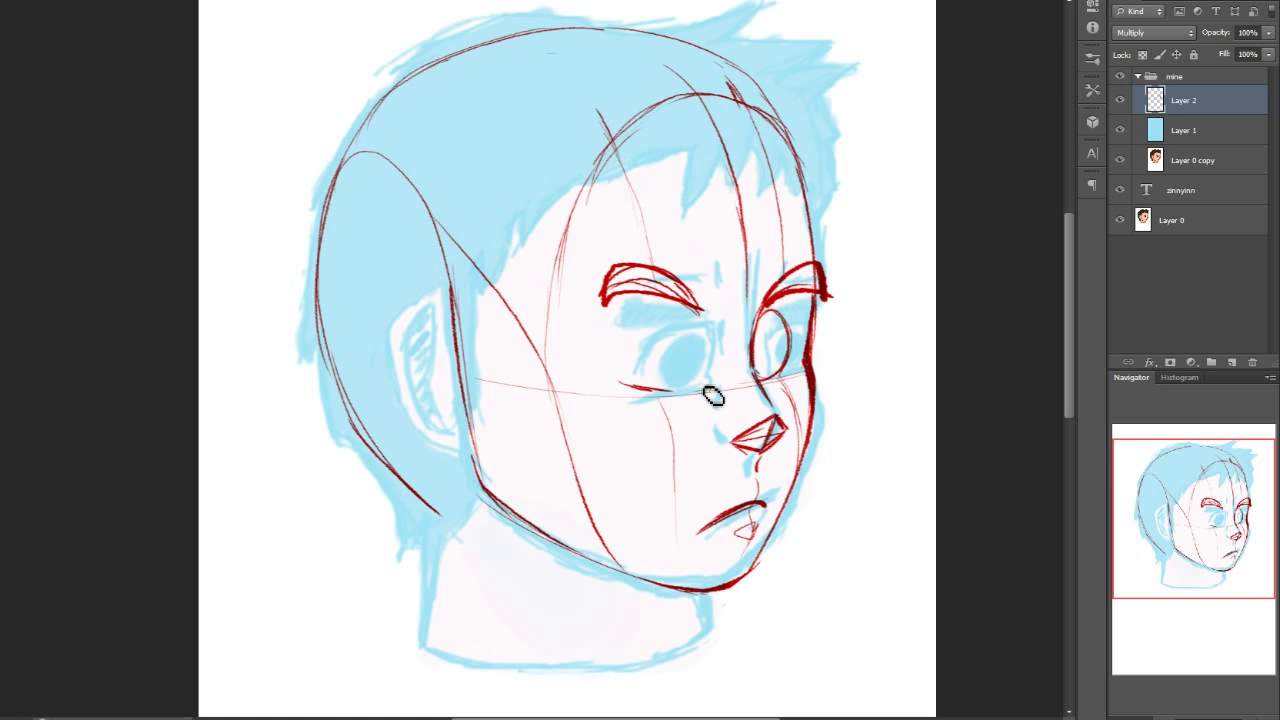
left_click_drag(650, 320, 628, 382)
left_click_drag(642, 330, 703, 328)
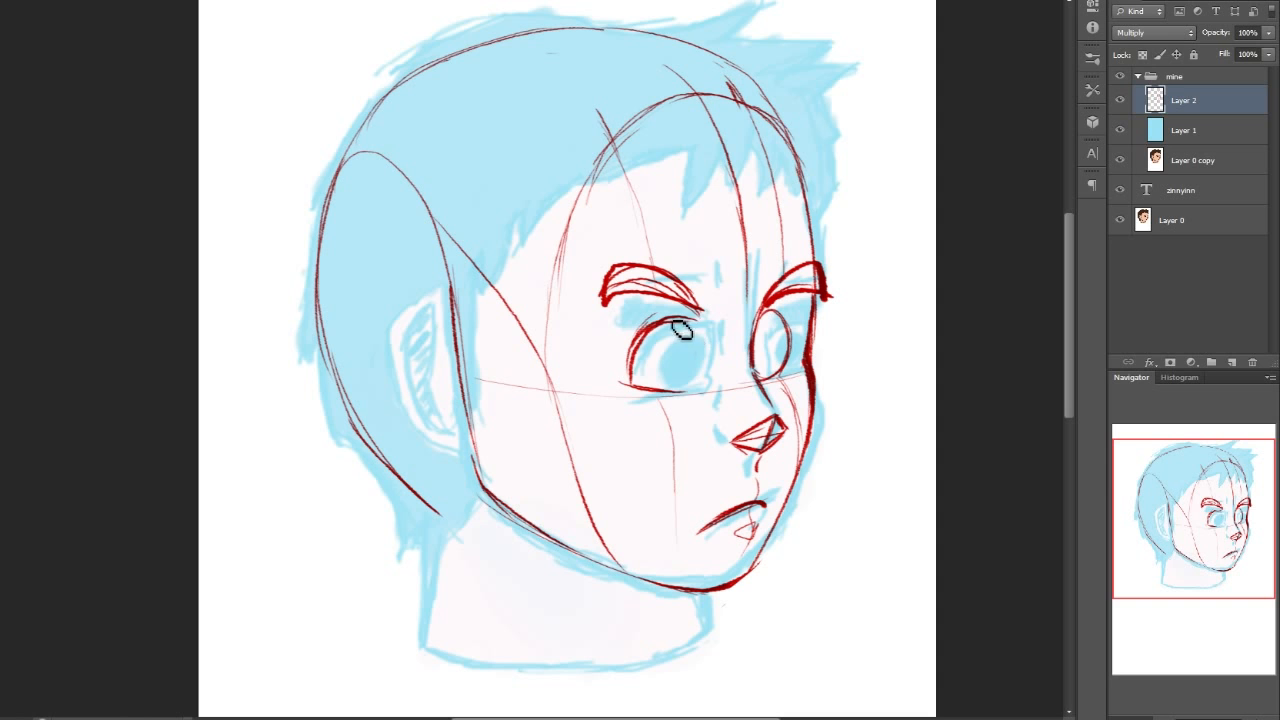
left_click_drag(690, 392, 704, 394)
mouse_move(634, 352)
left_mouse_down()
mouse_move(700, 328)
mouse_move(682, 368)
mouse_move(700, 354)
left_mouse_up()
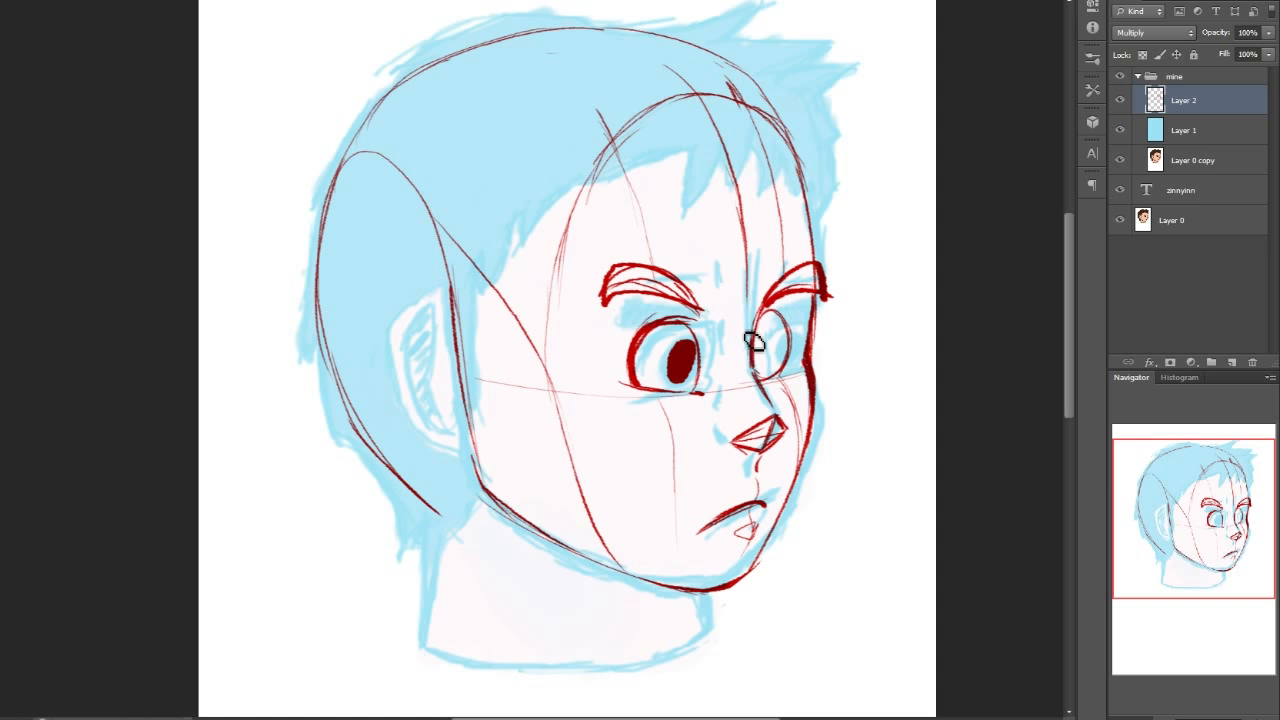
key("ctrl+z")
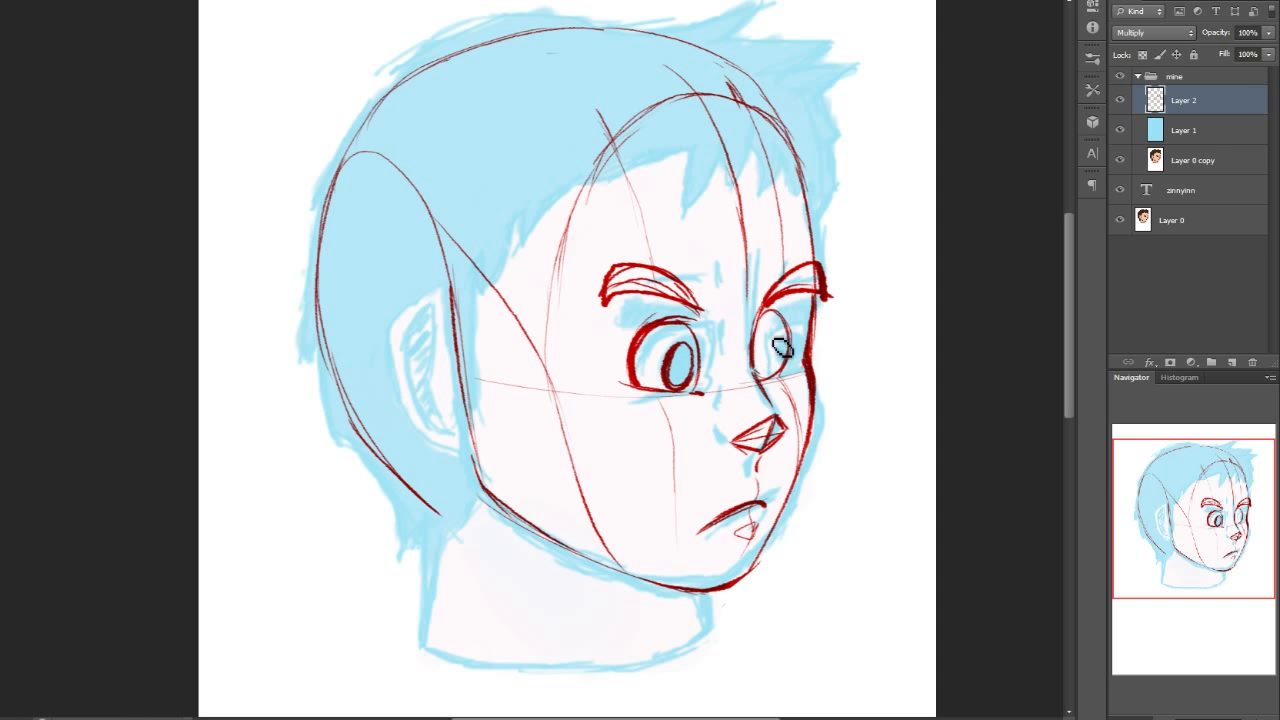
mouse_move(772, 376)
left_mouse_down()
mouse_move(770, 345)
mouse_move(774, 355)
left_mouse_up()
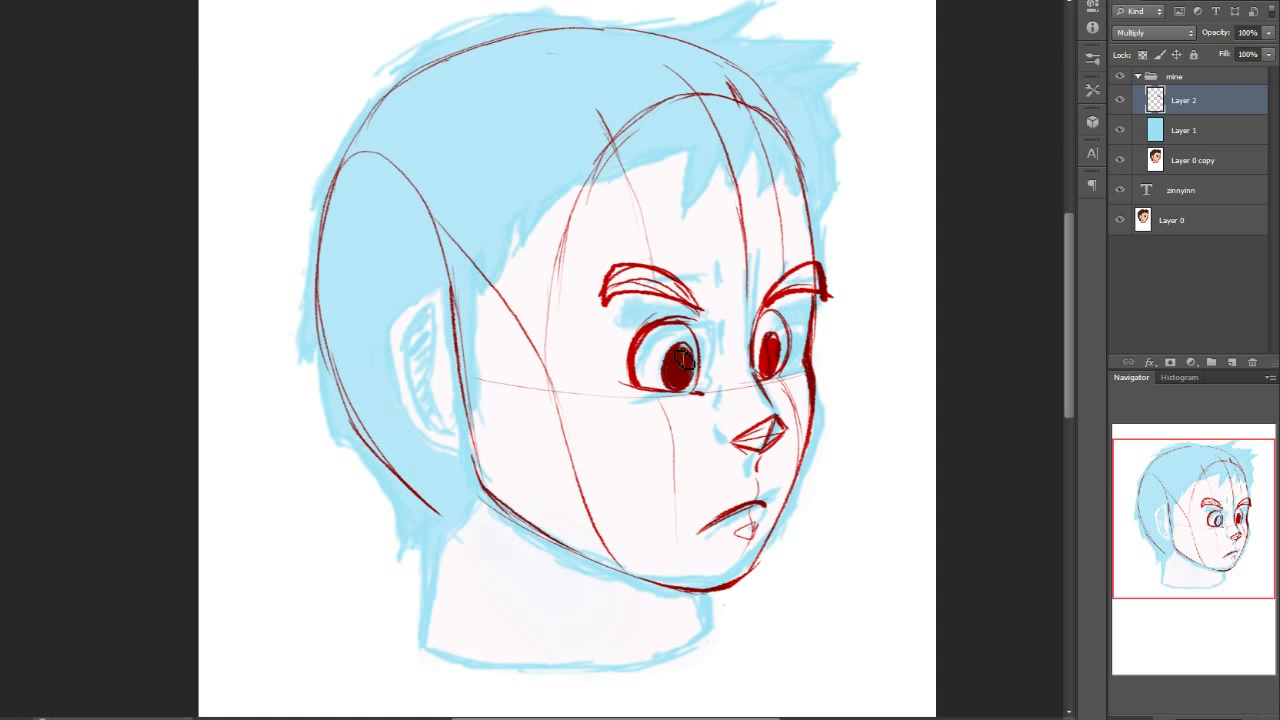
- Lasso the near eye and transform it so it sits slightly farther from the nose, leaving nothing selected
right_click(2, 48)
left_click(24, 48)
left_click_drag(610, 391, 705, 397)
key("ctrl+t")
left_click_drag(595, 354, 579, 347)
key("Return")
left_click_drag(675, 372, 683, 382)
key("ctrl+d")
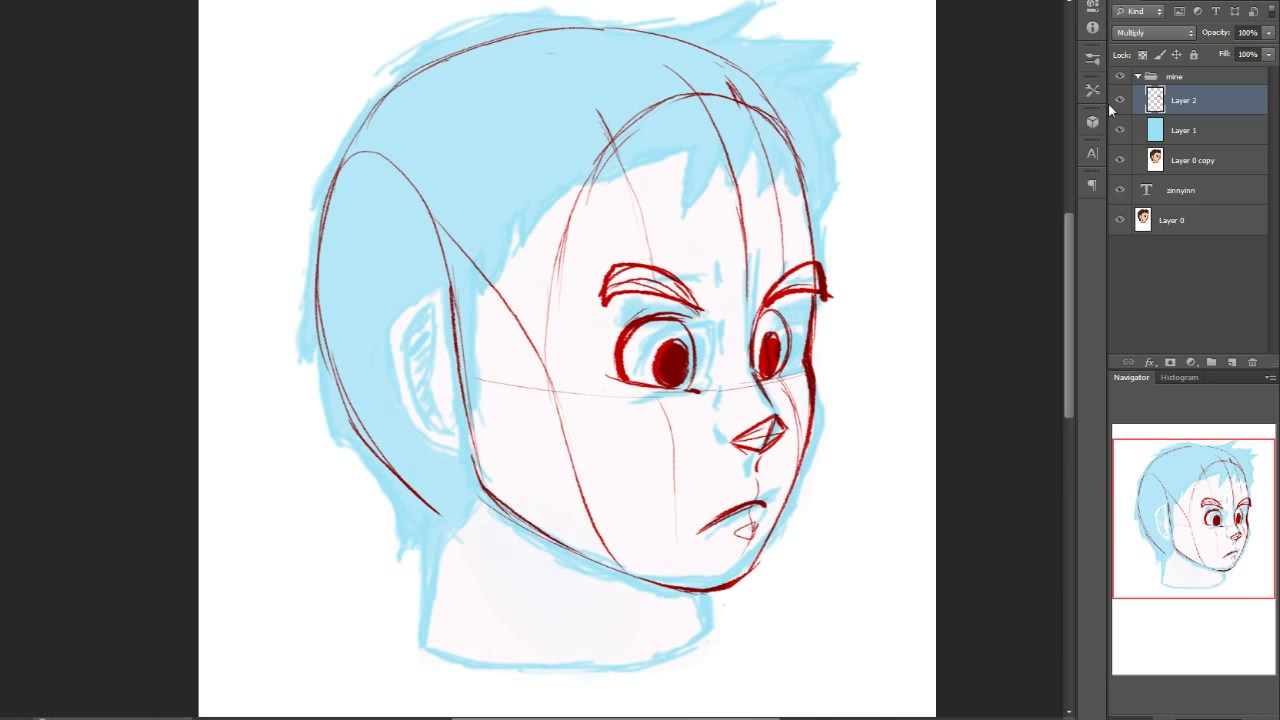
- Compare the redraw with the original artwork by toggling the visibility of the "mine" group
left_click(1120, 78)
left_click(1120, 78)
left_click(1120, 78)
left_click(1120, 78)
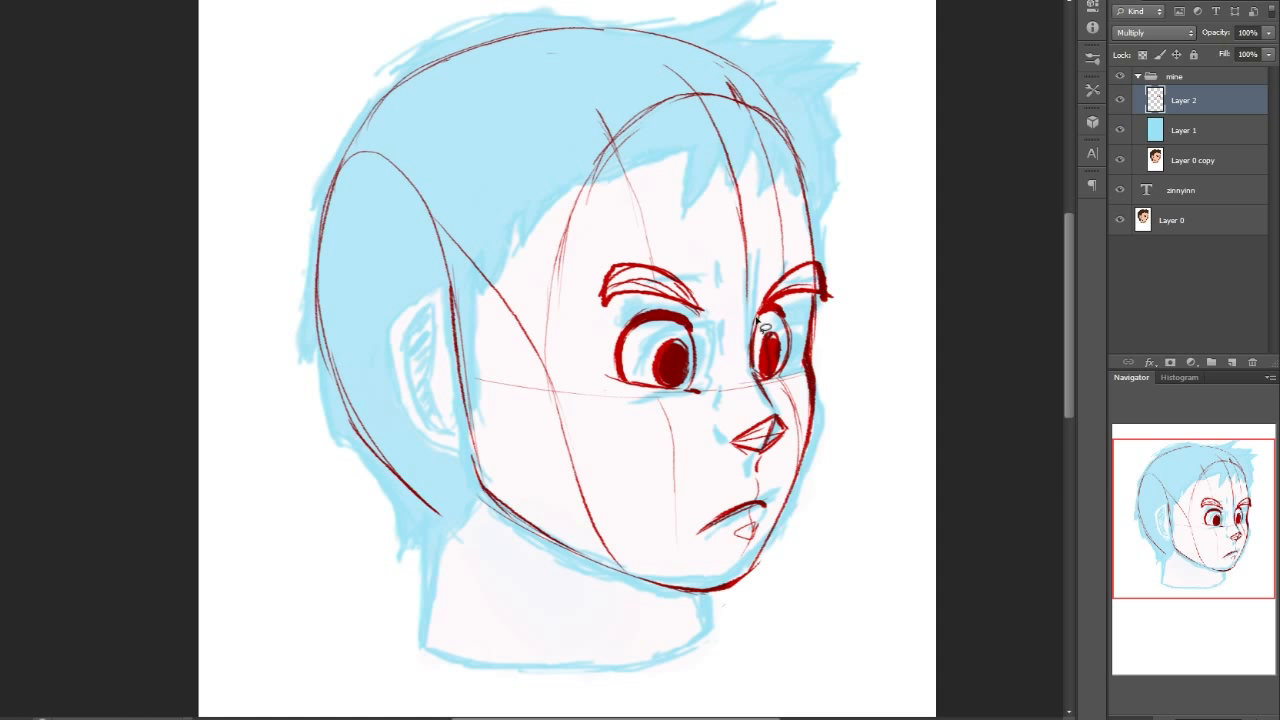
- Lasso the far eye and narrow it slightly with a free transform, leaving nothing selected
left_click_drag(765, 375, 762, 370)
key("ctrl+t")
left_click_drag(802, 344, 797, 345)
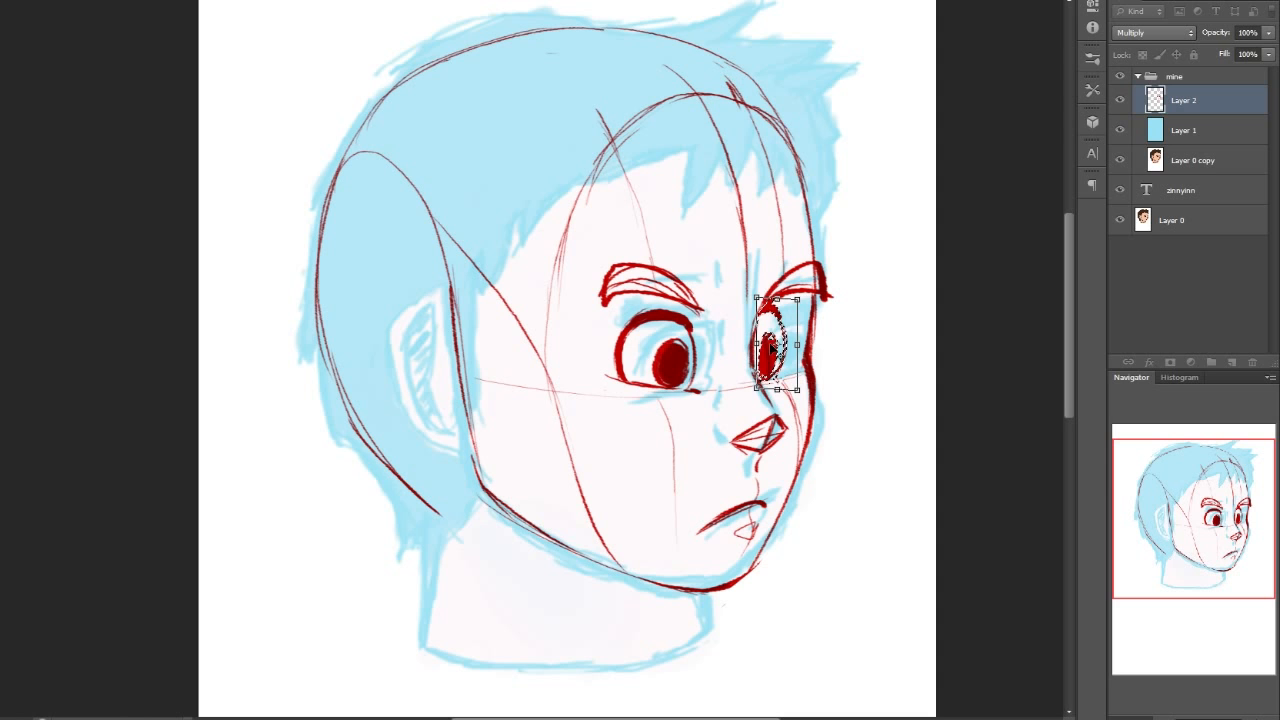
key("Return")
key("ctrl+d")
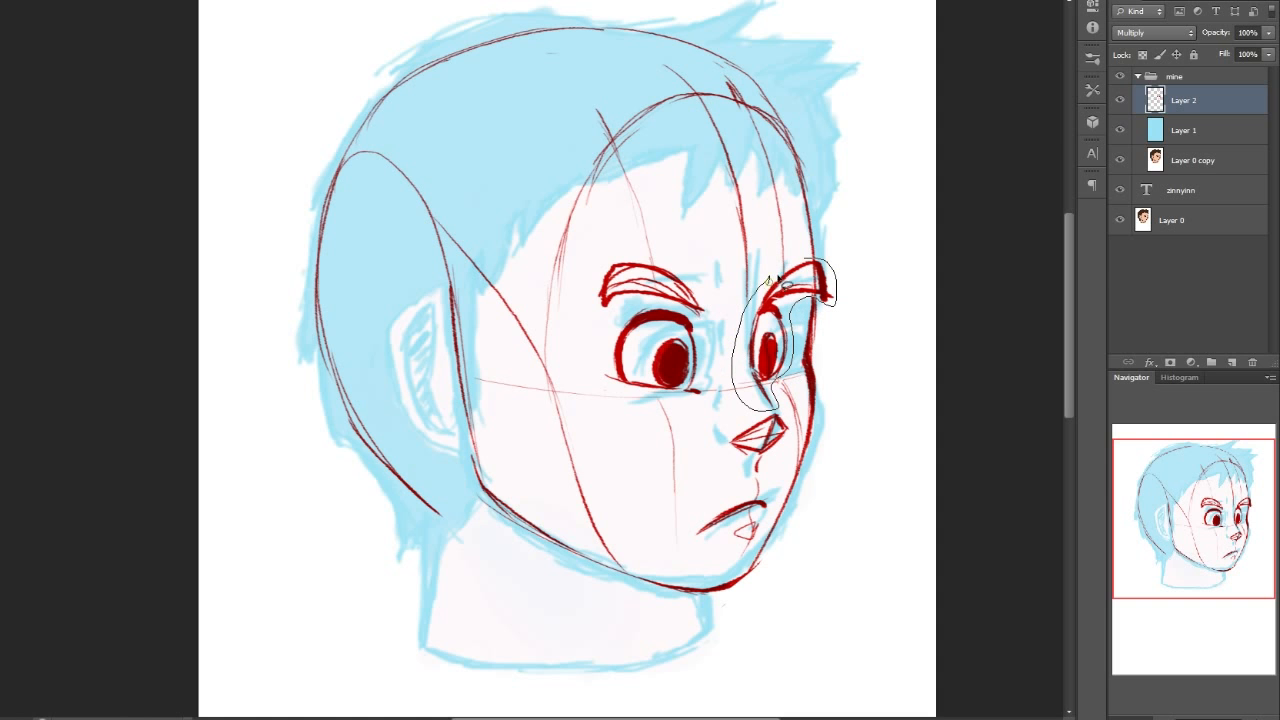
- Try shifting the far eye and its eyebrow together toward the far edge of the face
left_click_drag(806, 257, 808, 258)
mouse_move(792, 292)
left_mouse_down()
mouse_move(818, 262)
mouse_move(812, 278)
left_mouse_up()
key("ctrl+d")
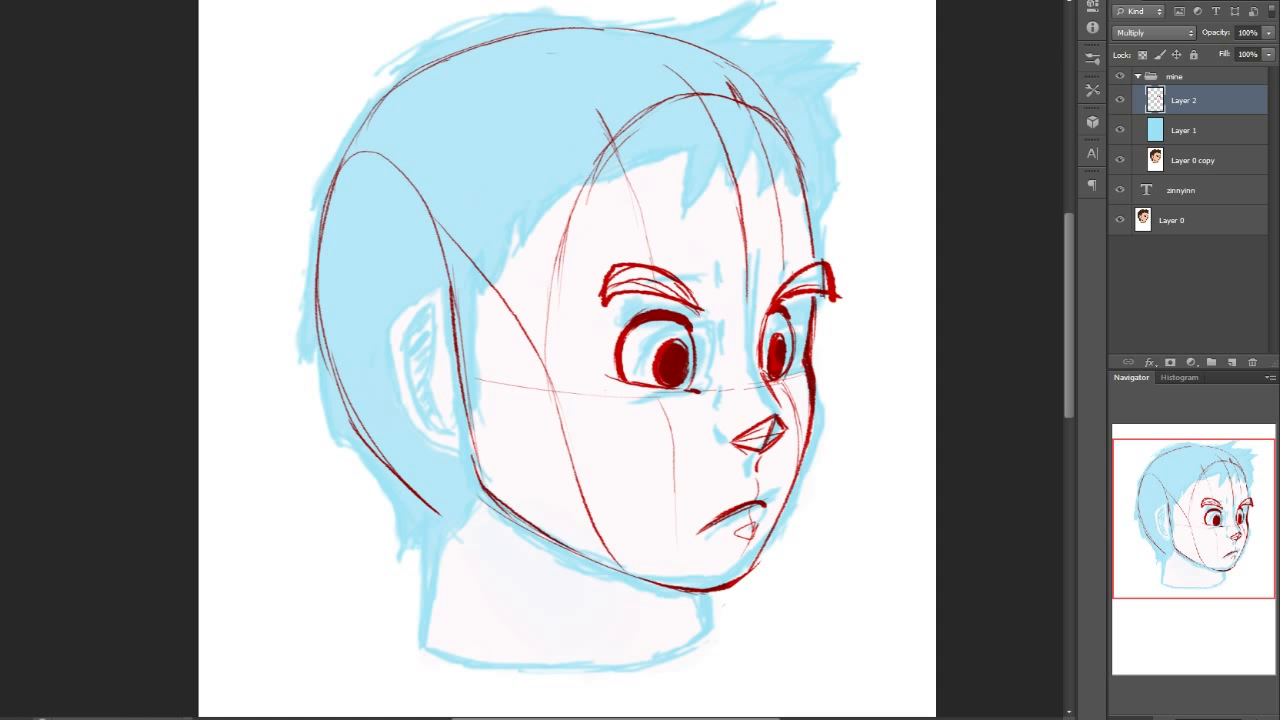
key("ctrl+z")
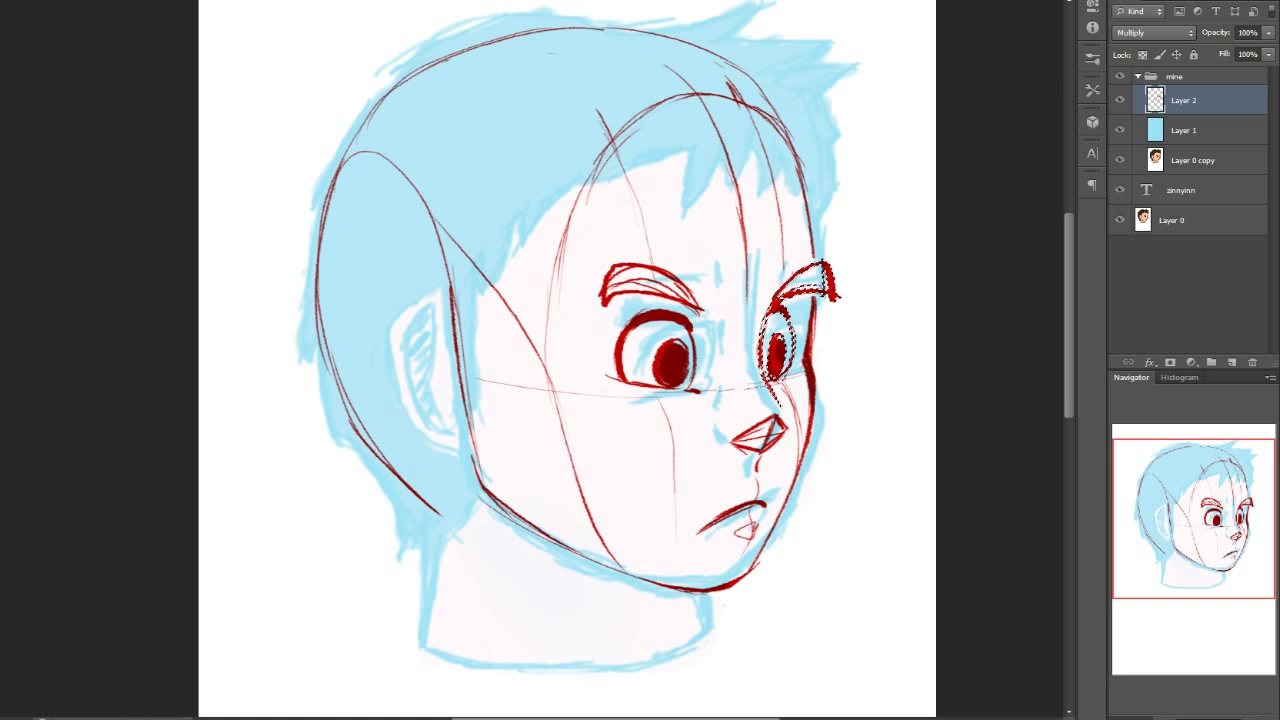
key("ctrl+z")
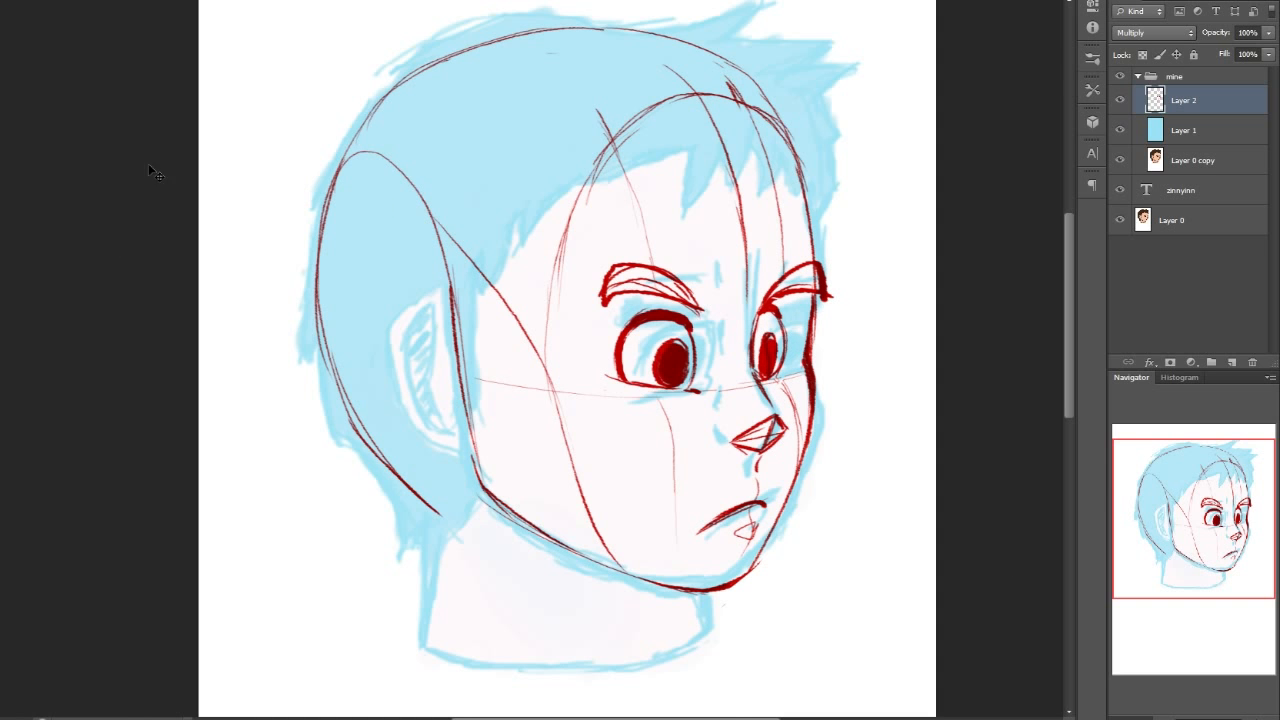
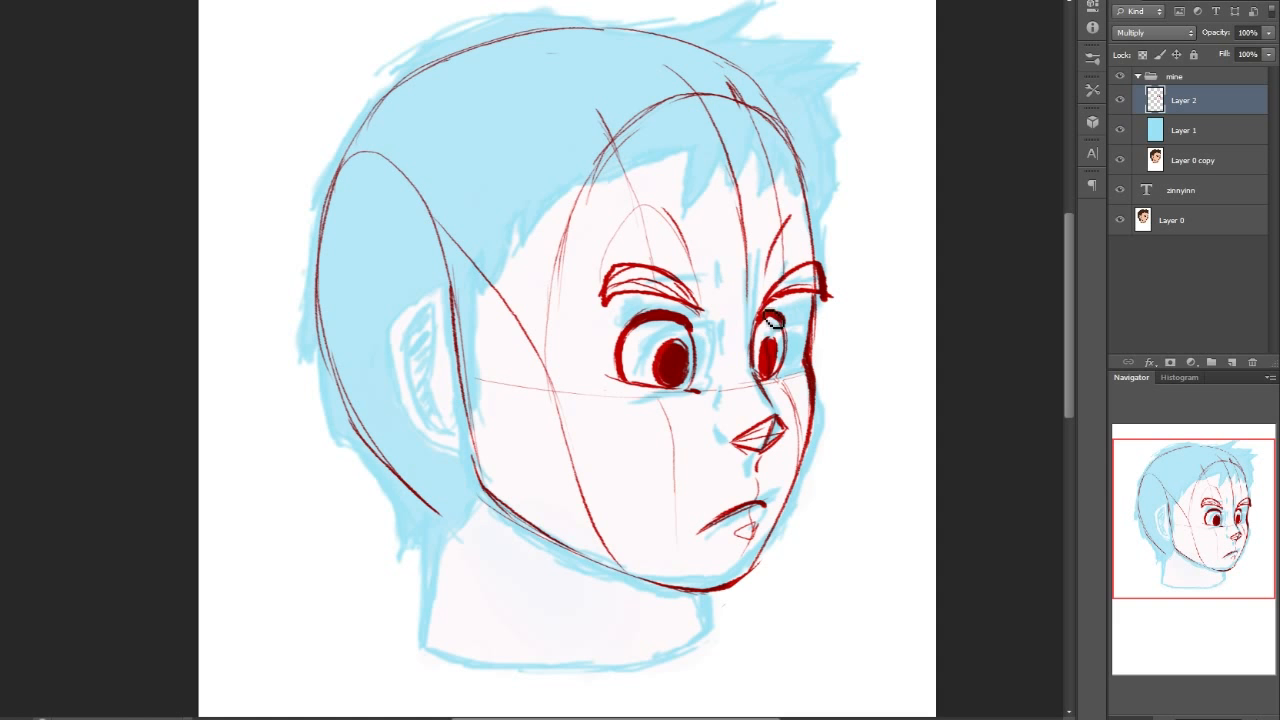
- Add thin lines above the far eyebrow for the brow's frown
left_click_drag(809, 212, 827, 272)
left_click_drag(786, 218, 771, 262)
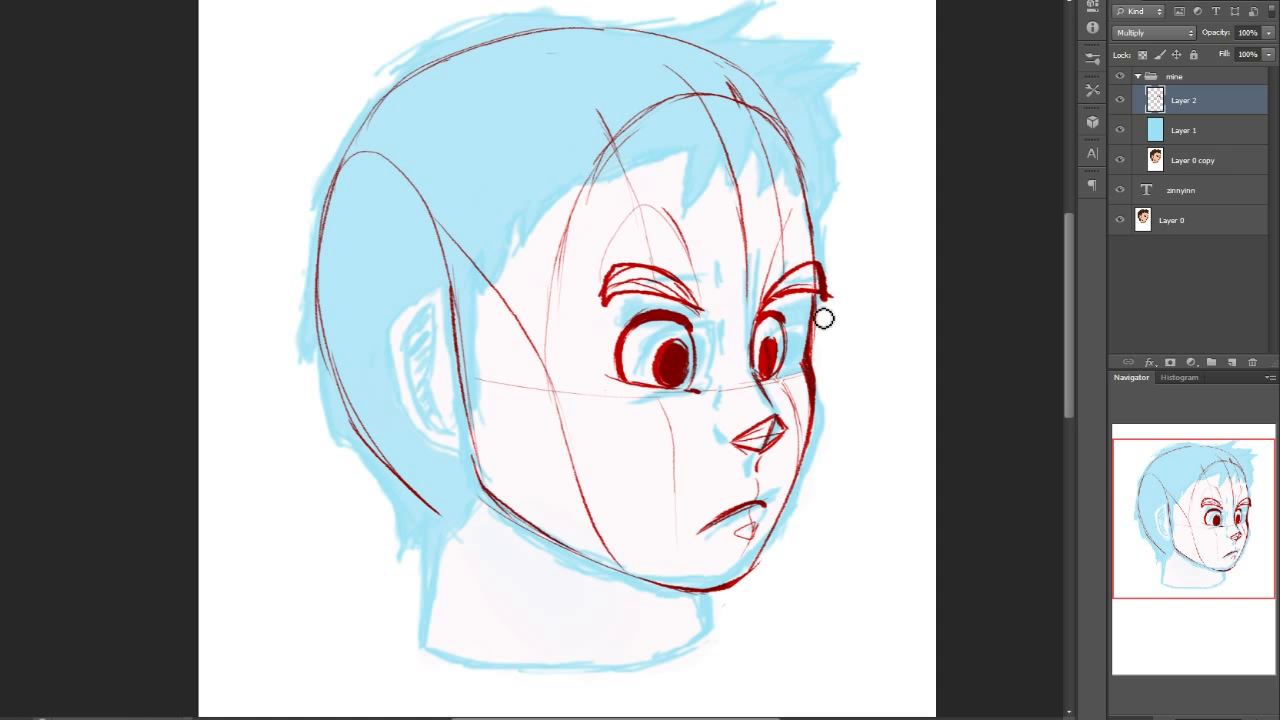
- Erase the far side's old cheek and jaw line and redraw it as a fuller, bolder curve down to the chin
mouse_move(811, 412)
left_mouse_down()
mouse_move(804, 487)
mouse_move(787, 487)
left_mouse_up()
key("ctrl+z")
mouse_move(823, 421)
left_mouse_down()
mouse_move(815, 364)
mouse_move(817, 431)
mouse_move(784, 543)
mouse_move(736, 582)
left_mouse_up()
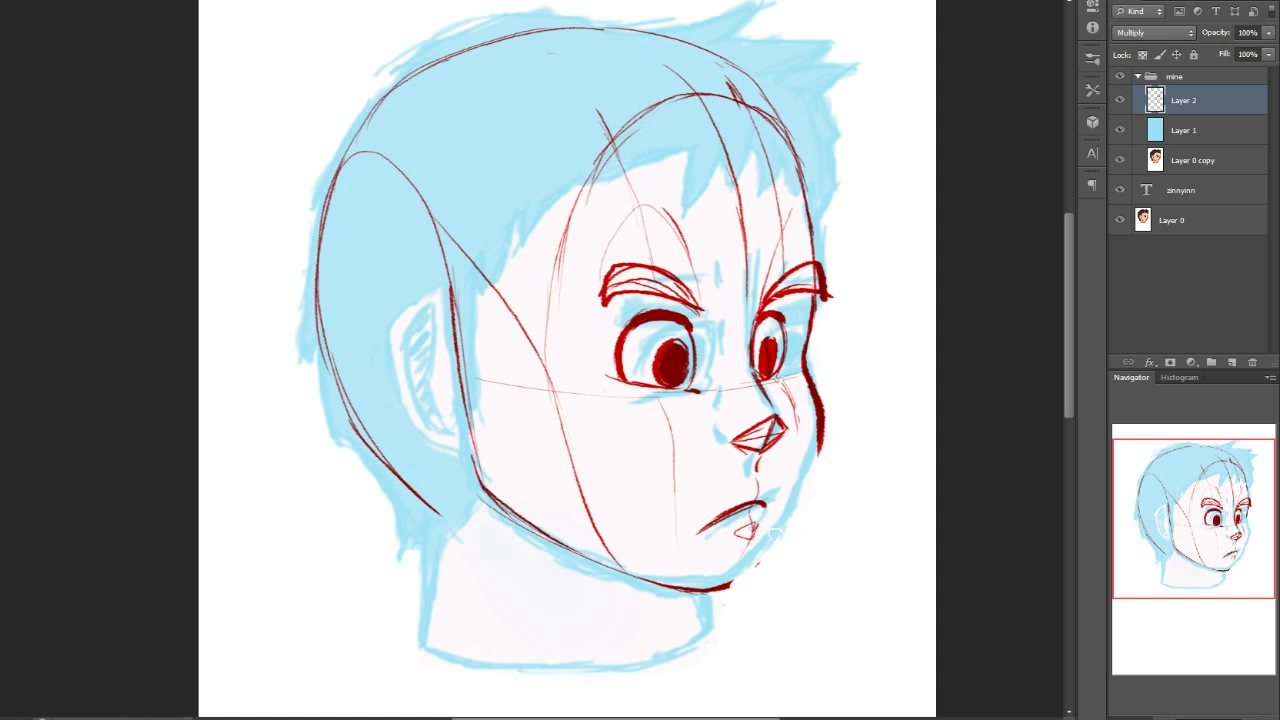
mouse_move(808, 363)
left_mouse_down()
mouse_move(830, 403)
mouse_move(821, 498)
mouse_move(790, 533)
left_mouse_up()
key("ctrl+z")
left_click_drag(808, 364, 741, 561)
key("ctrl+z")
mouse_move(813, 378)
left_mouse_down()
mouse_move(829, 415)
mouse_move(815, 491)
mouse_move(741, 593)
mouse_move(790, 515)
left_mouse_up()
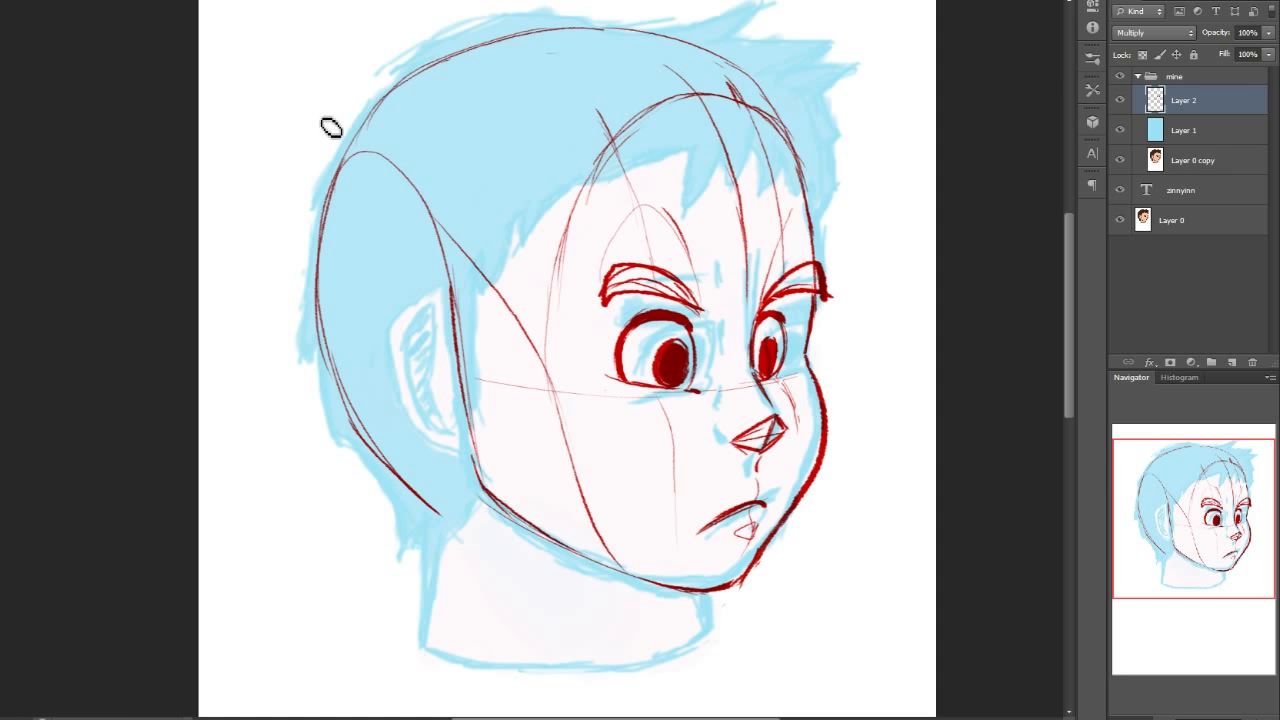
- Draw the near ear with its inner folds, and run curved alignment guides from its top and base across the face
left_click_drag(452, 285, 445, 455)
key("ctrl+z")
left_click_drag(452, 285, 447, 455)
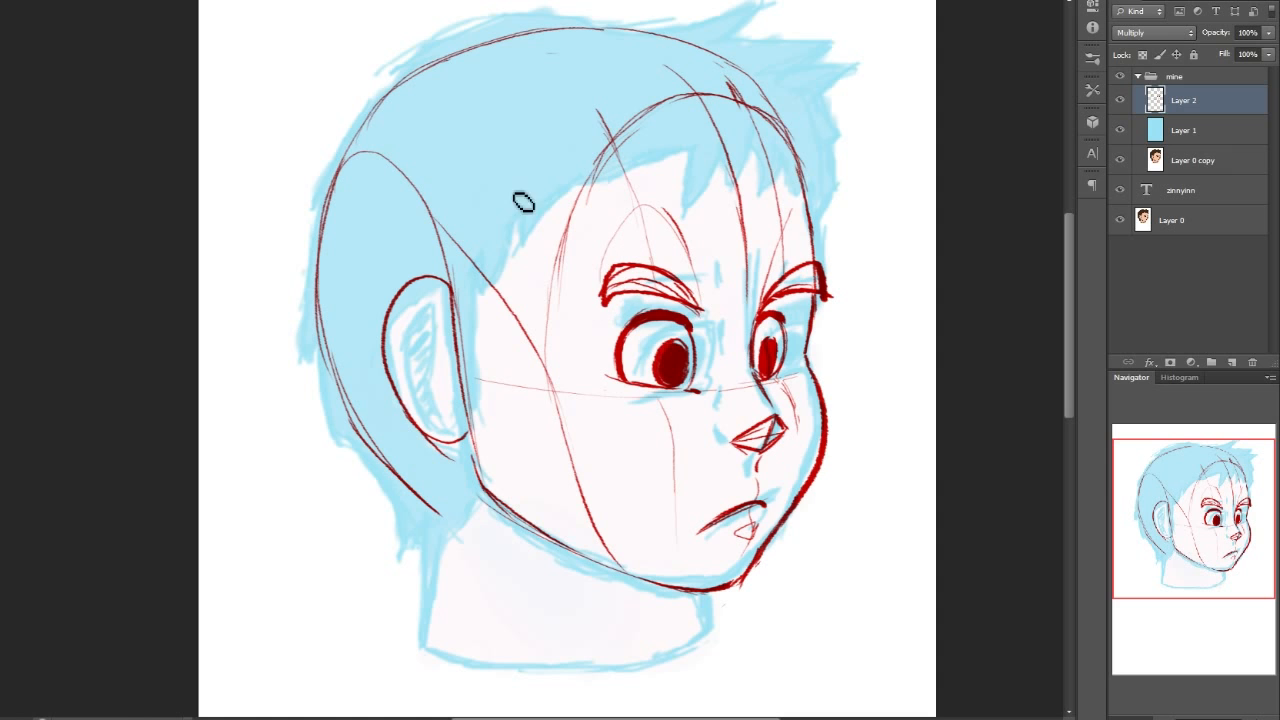
left_click_drag(448, 286, 746, 291)
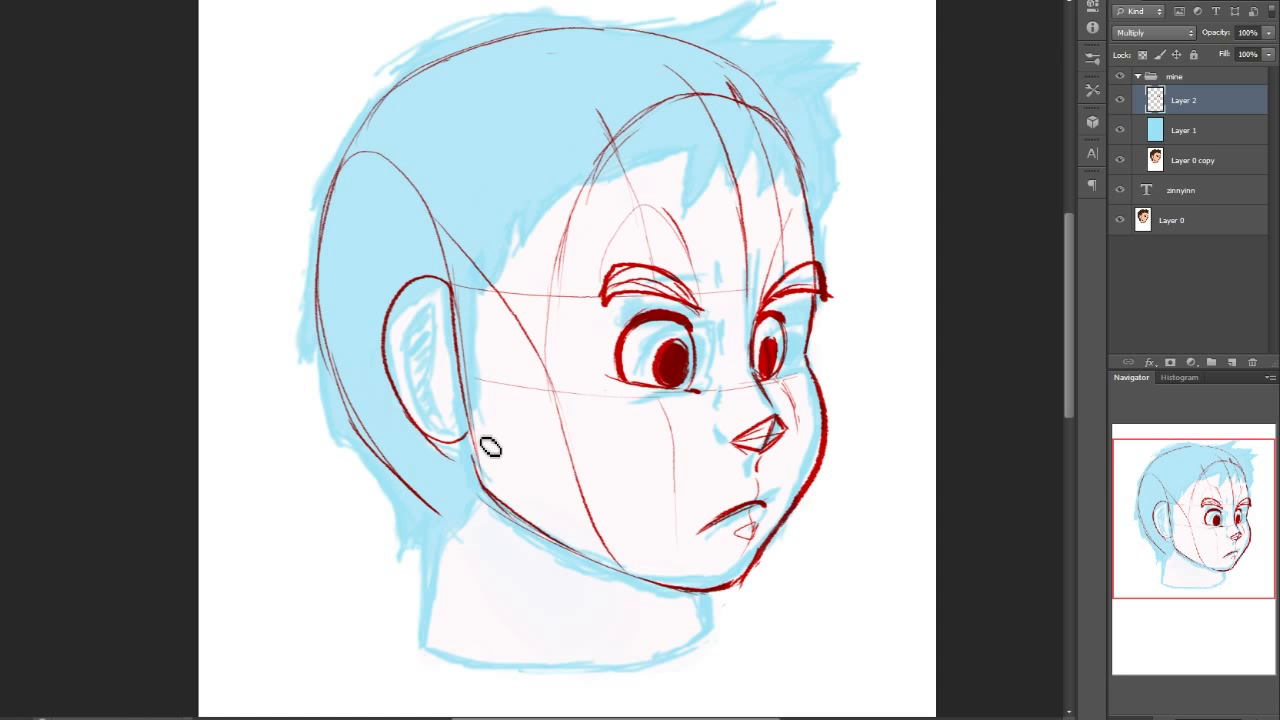
left_click_drag(452, 455, 781, 460)
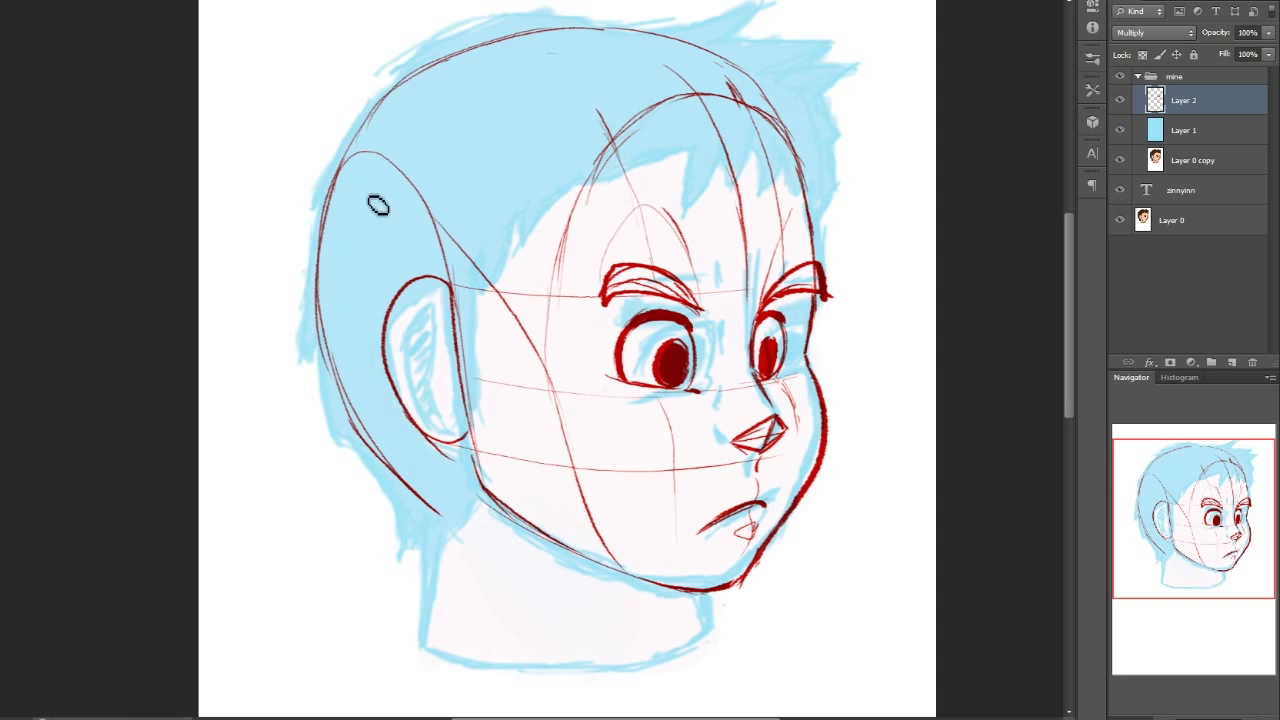
mouse_move(421, 304)
left_mouse_down()
mouse_move(412, 350)
mouse_move(448, 404)
left_mouse_up()
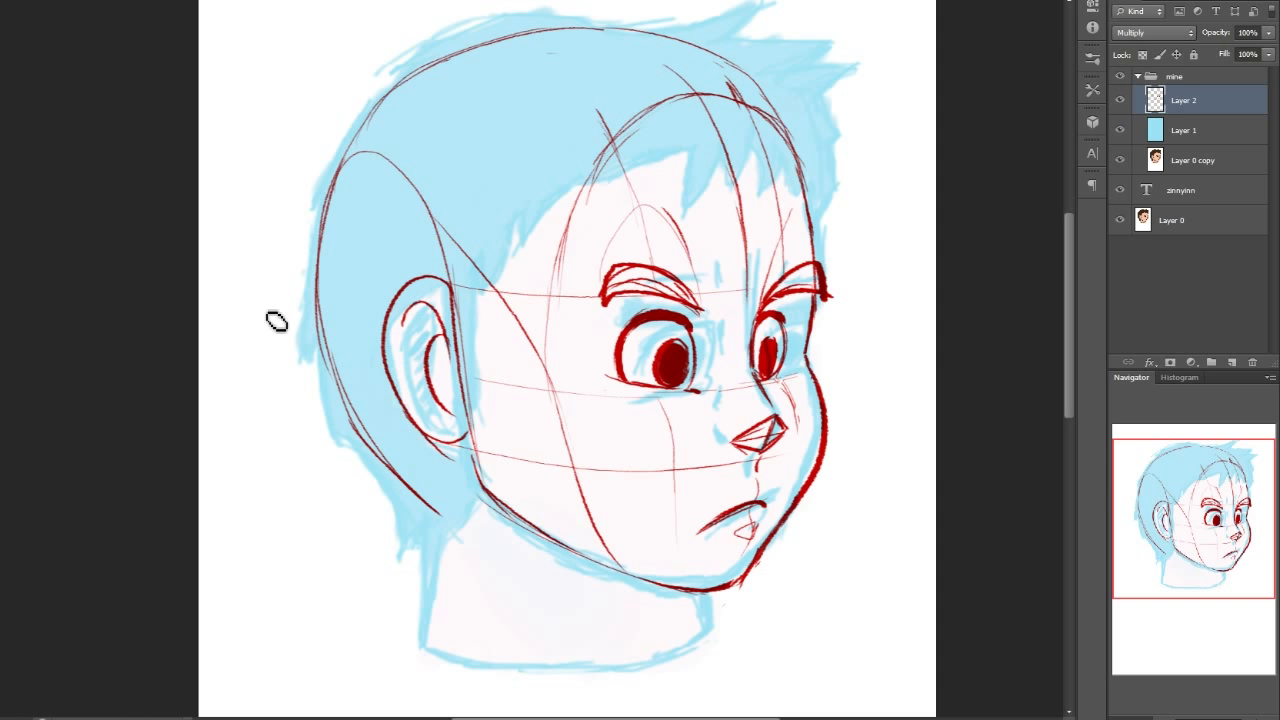
- Try handwriting different forms of the letter "a" in the empty space behind the neck
mouse_move(257, 500)
left_mouse_down()
mouse_move(313, 510)
mouse_move(276, 535)
mouse_move(312, 546)
mouse_move(288, 487)
mouse_move(317, 508)
mouse_move(287, 550)
mouse_move(334, 535)
left_mouse_up()
key("ctrl+alt+z")
key("ctrl+alt+z")
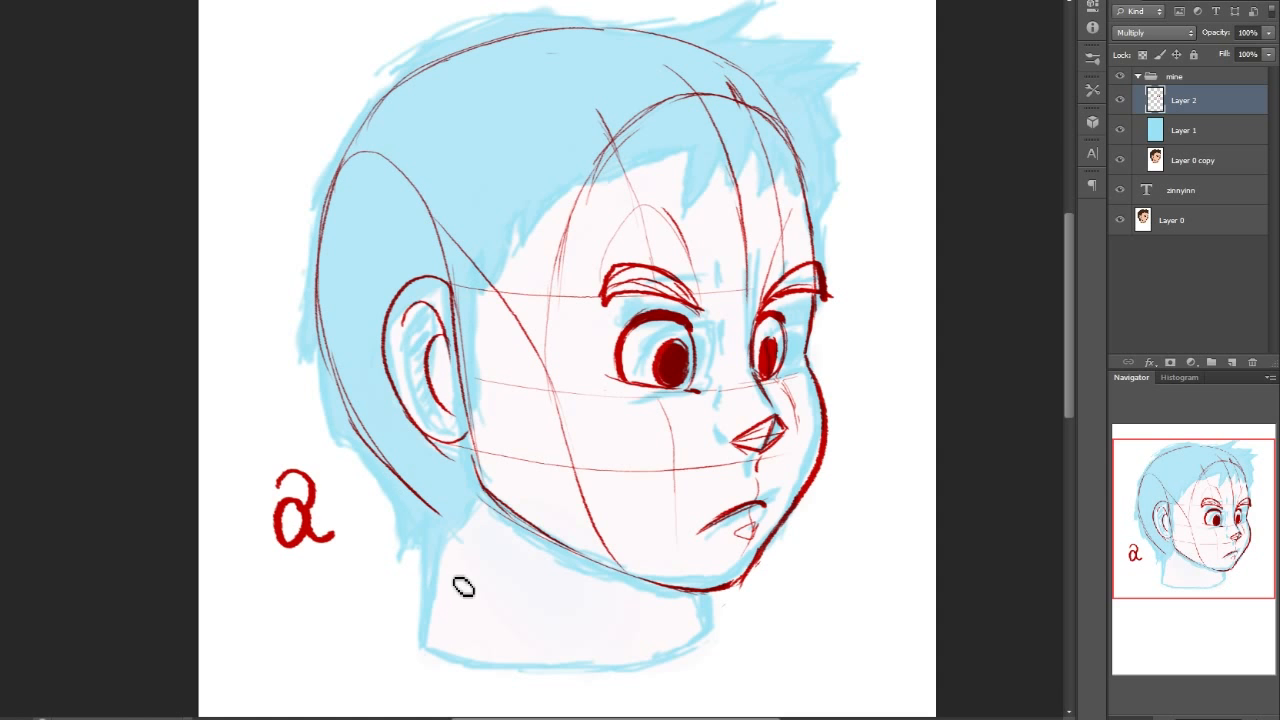
key("ctrl+z")
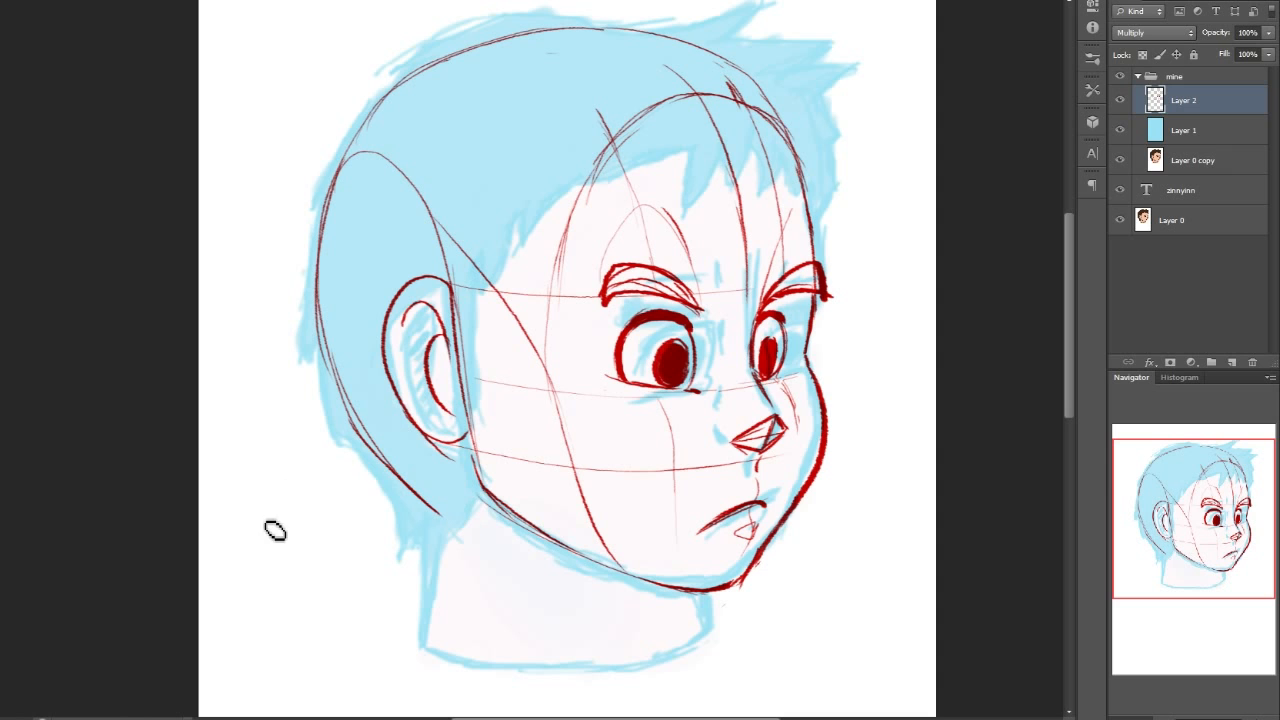
mouse_move(302, 512)
left_mouse_down()
mouse_move(317, 546)
mouse_move(333, 533)
left_mouse_up()
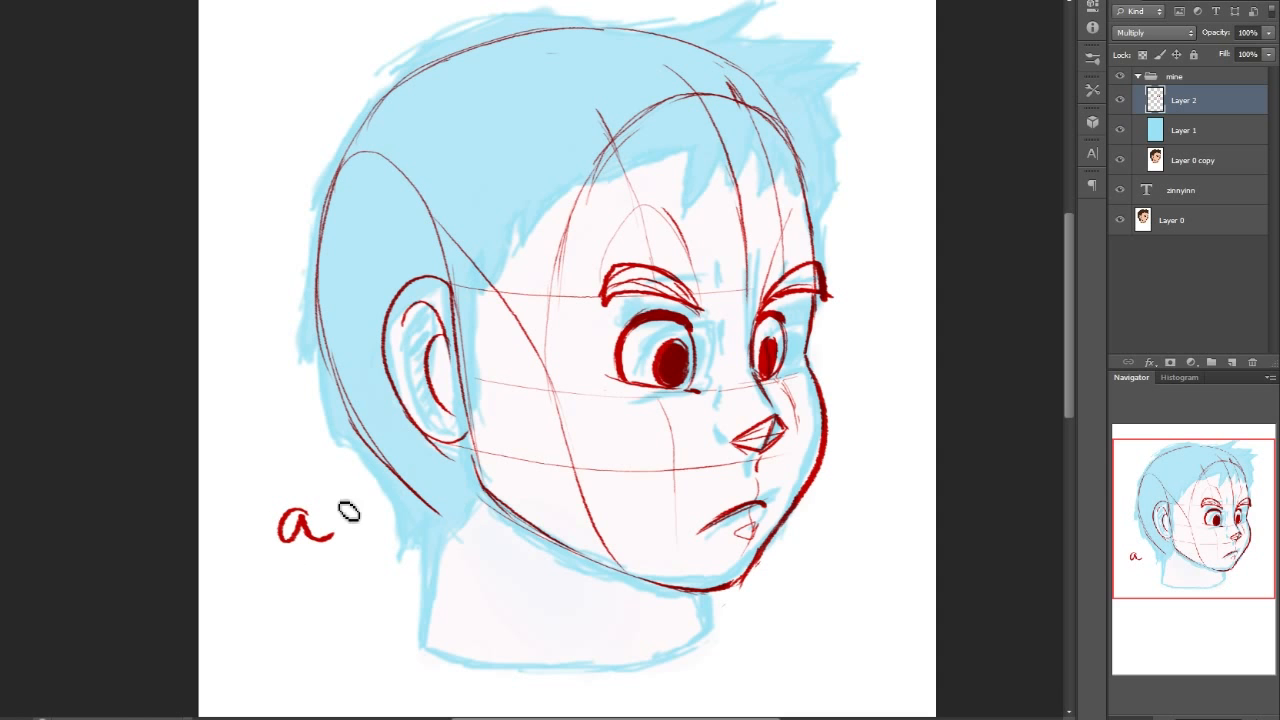
key("ctrl+z")
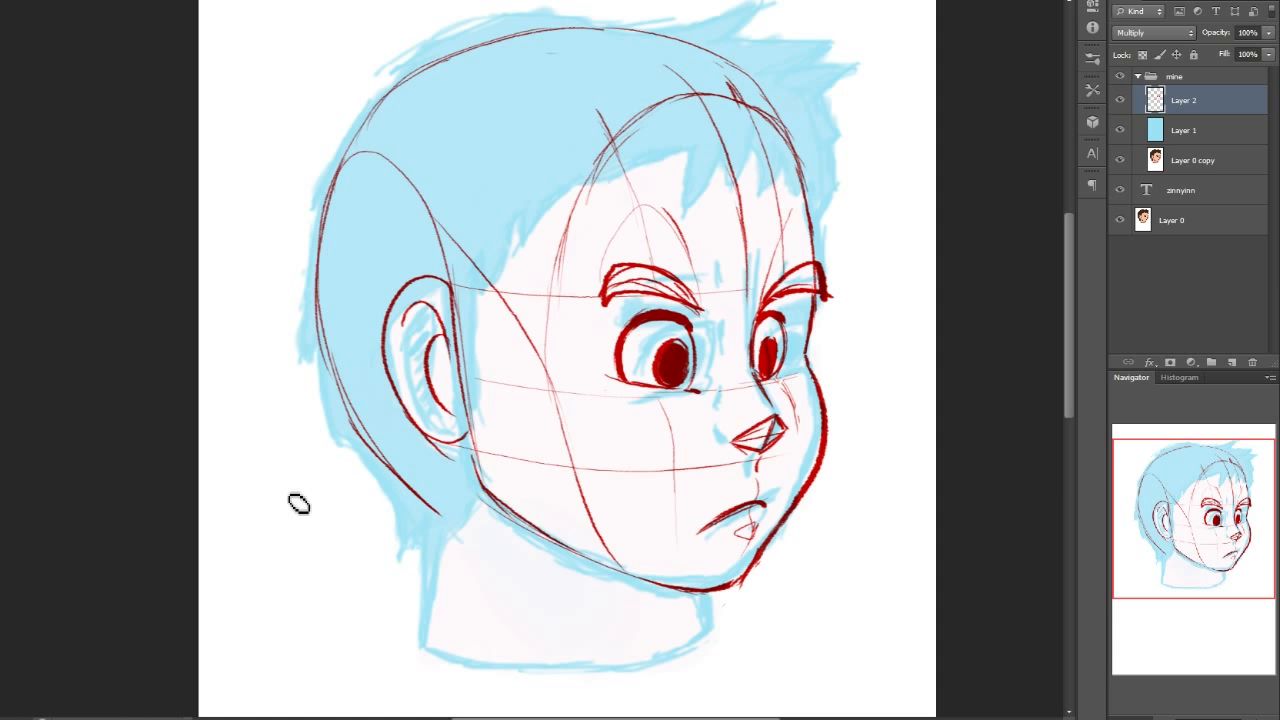
left_click_drag(284, 496, 330, 528)
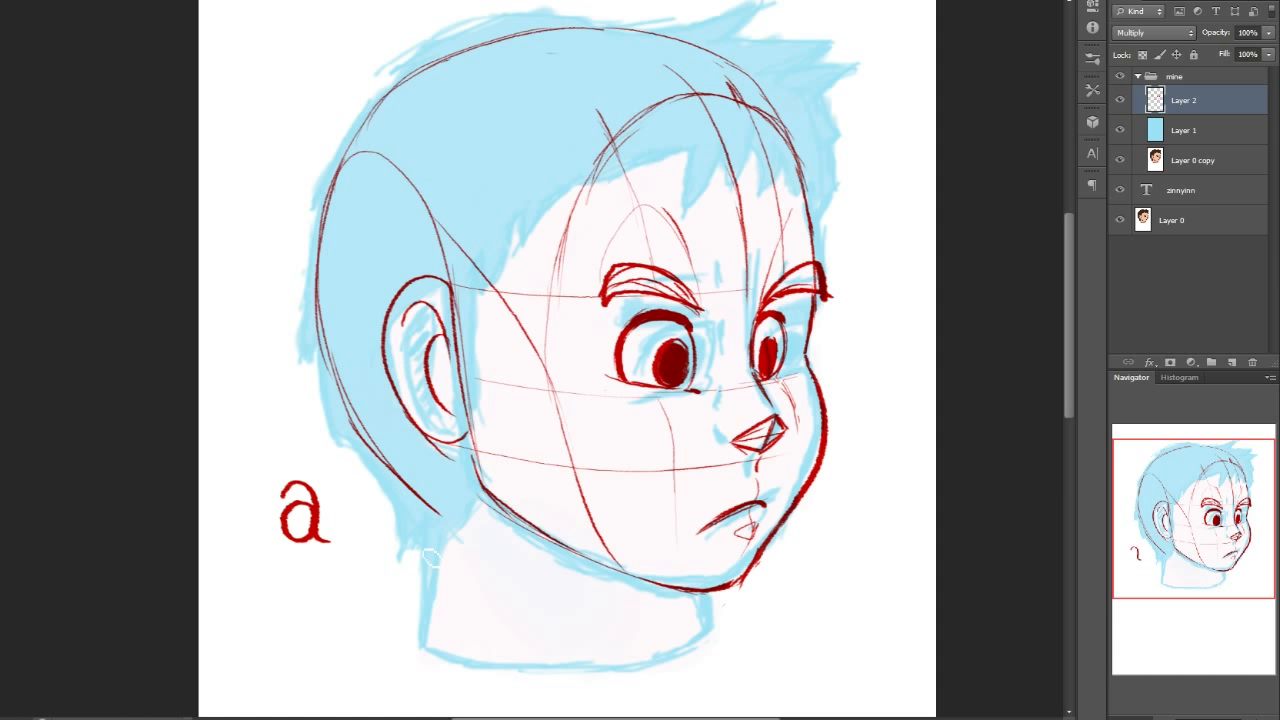
key("ctrl+alt+z")
key("ctrl+alt+z")
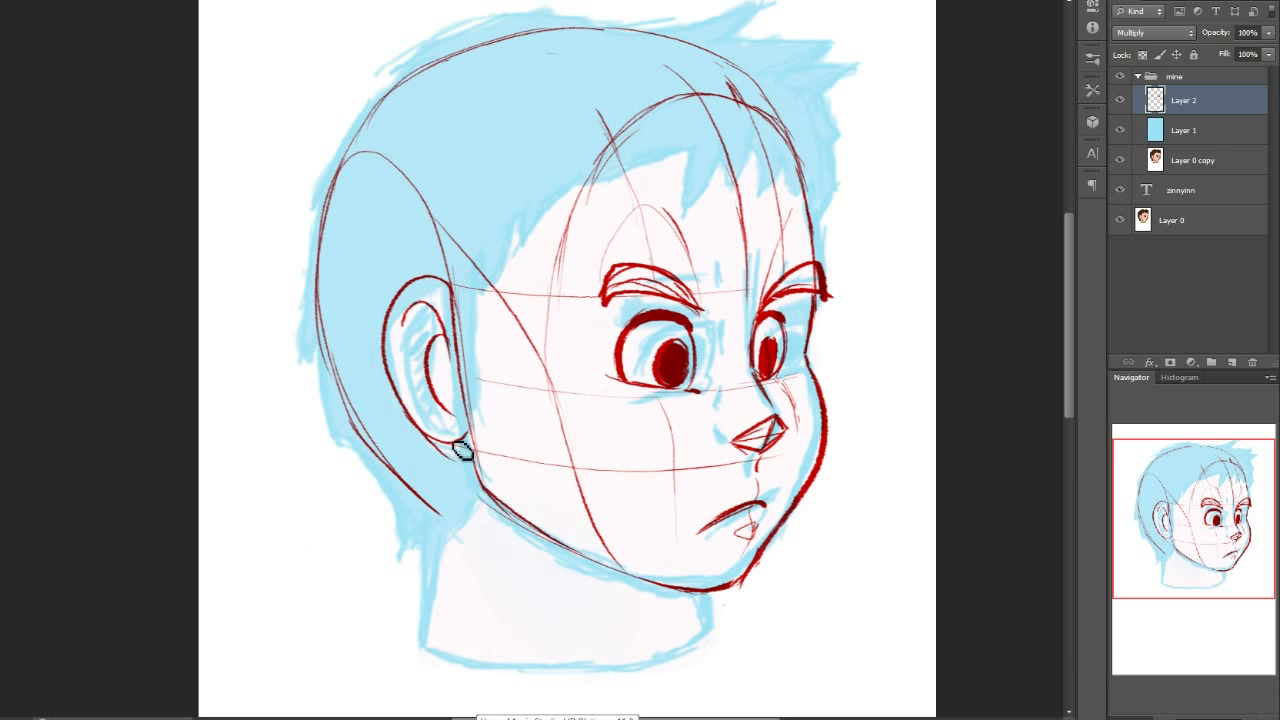
- Draw the neck's back contour, a long diagonal neck muscle line from behind the ear, and the front edge below the chin
left_click_drag(440, 512, 432, 635)
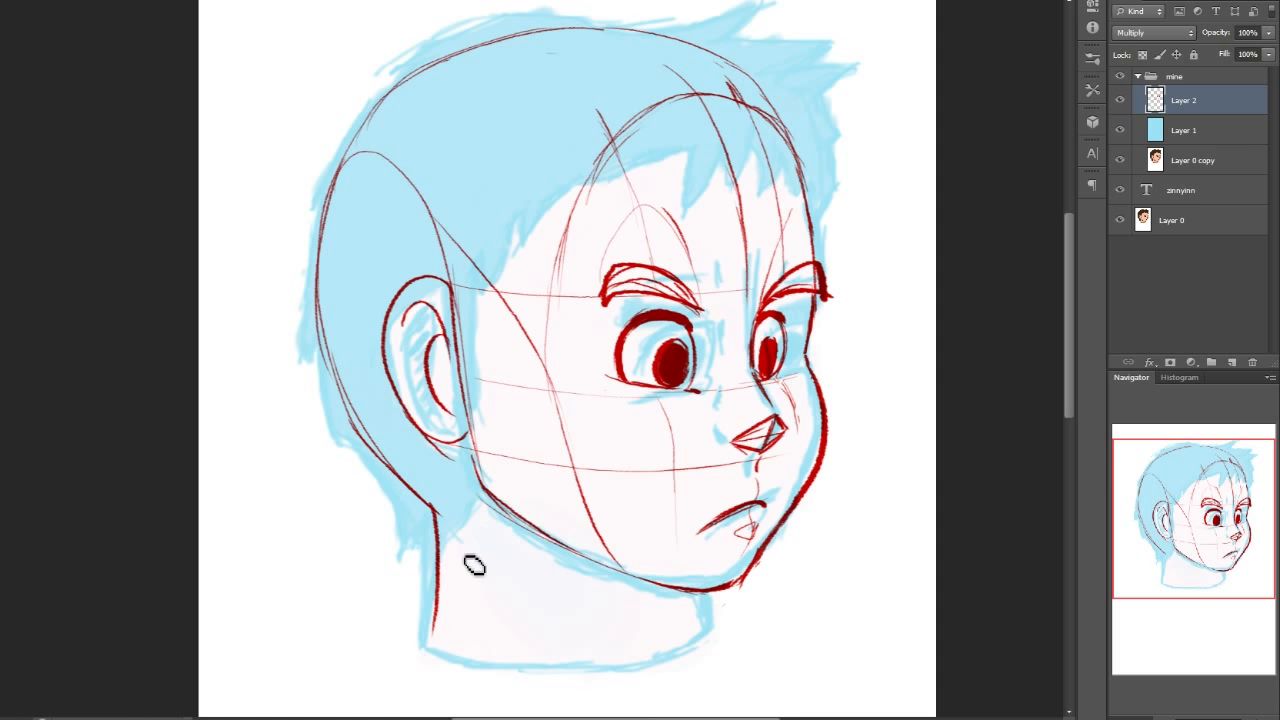
left_click_drag(425, 495, 590, 714)
left_click_drag(680, 680, 686, 624)
left_click(1193, 541)
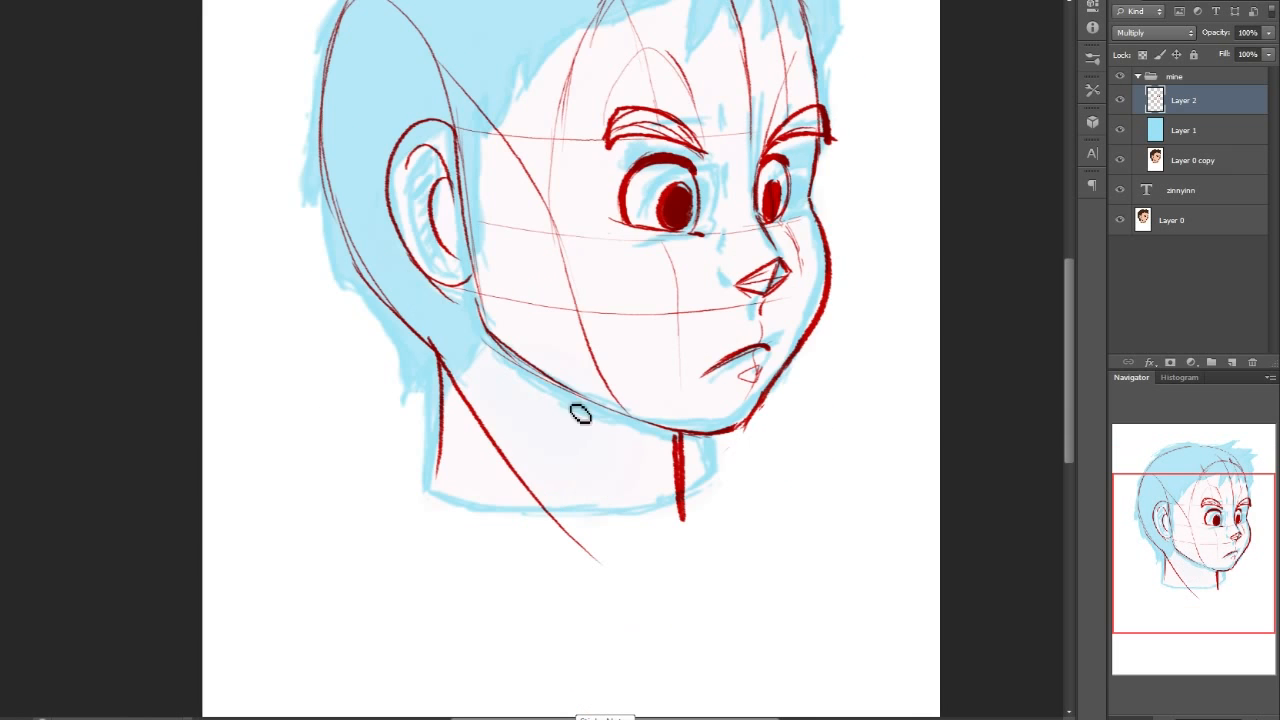
- Fill a dark red shadow wedge beneath the jaw, tapering along the jawline and widening toward the front of the neck
left_click_drag(575, 397, 667, 464)
key("ctrl+z")
mouse_move(584, 398)
left_mouse_down()
mouse_move(659, 454)
mouse_move(668, 435)
left_mouse_up()
left_click_drag(588, 400, 662, 432)
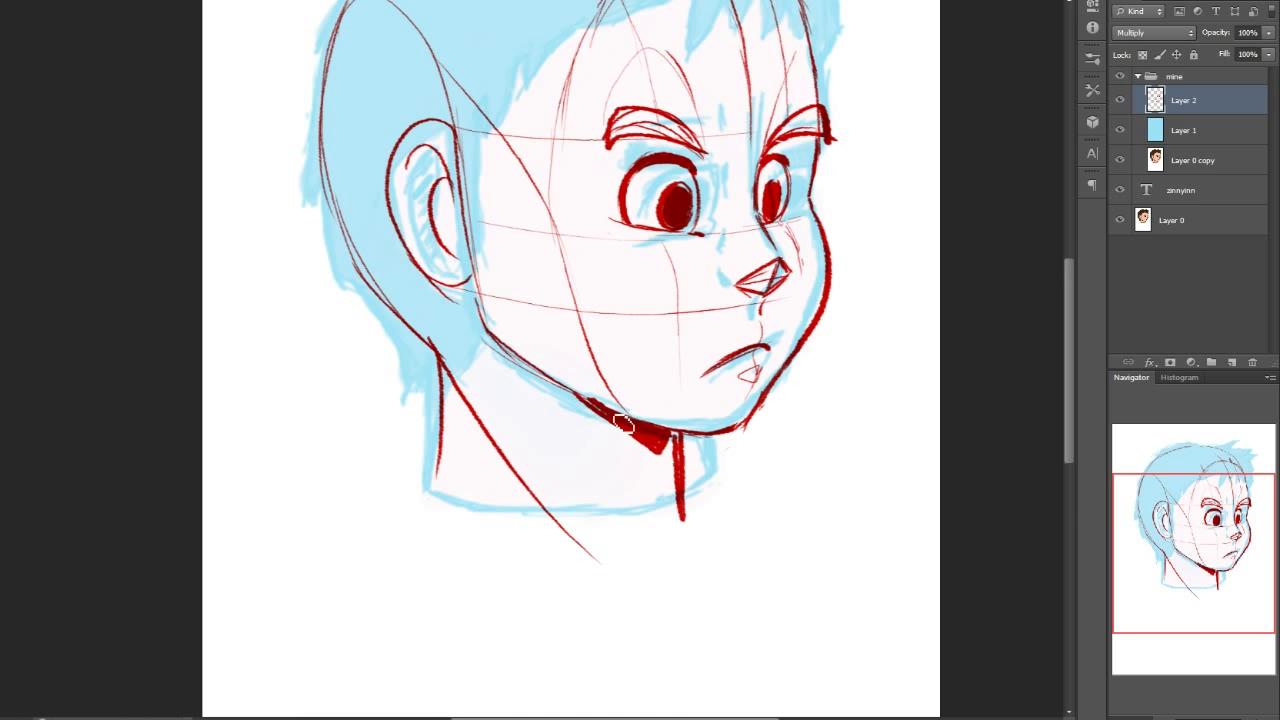
- Draw the near shoulder slope from the neck's back contour and a long curved collar line across the base of the neck
left_click_drag(1206, 578, 1206, 554)
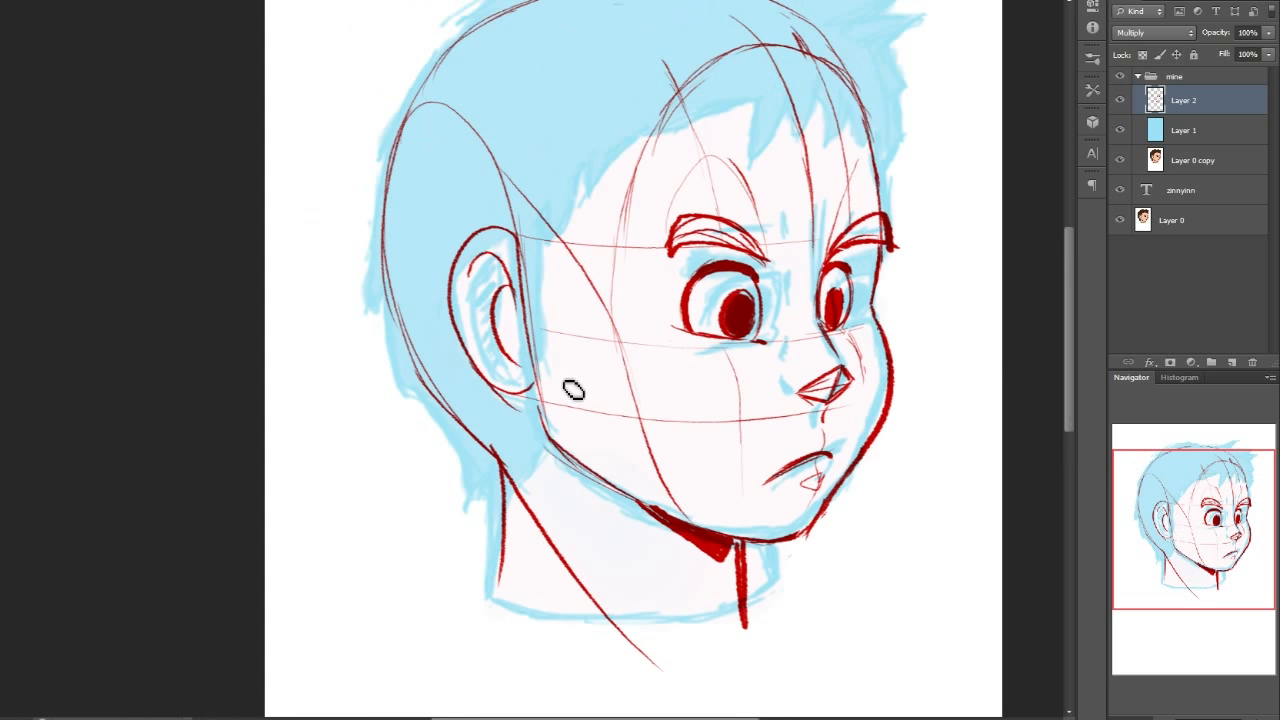
left_click_drag(743, 678, 744, 679)
scroll(623, 366, "down", 3)
mouse_move(436, 563)
left_mouse_down()
mouse_move(491, 486)
mouse_move(760, 622)
left_mouse_up()
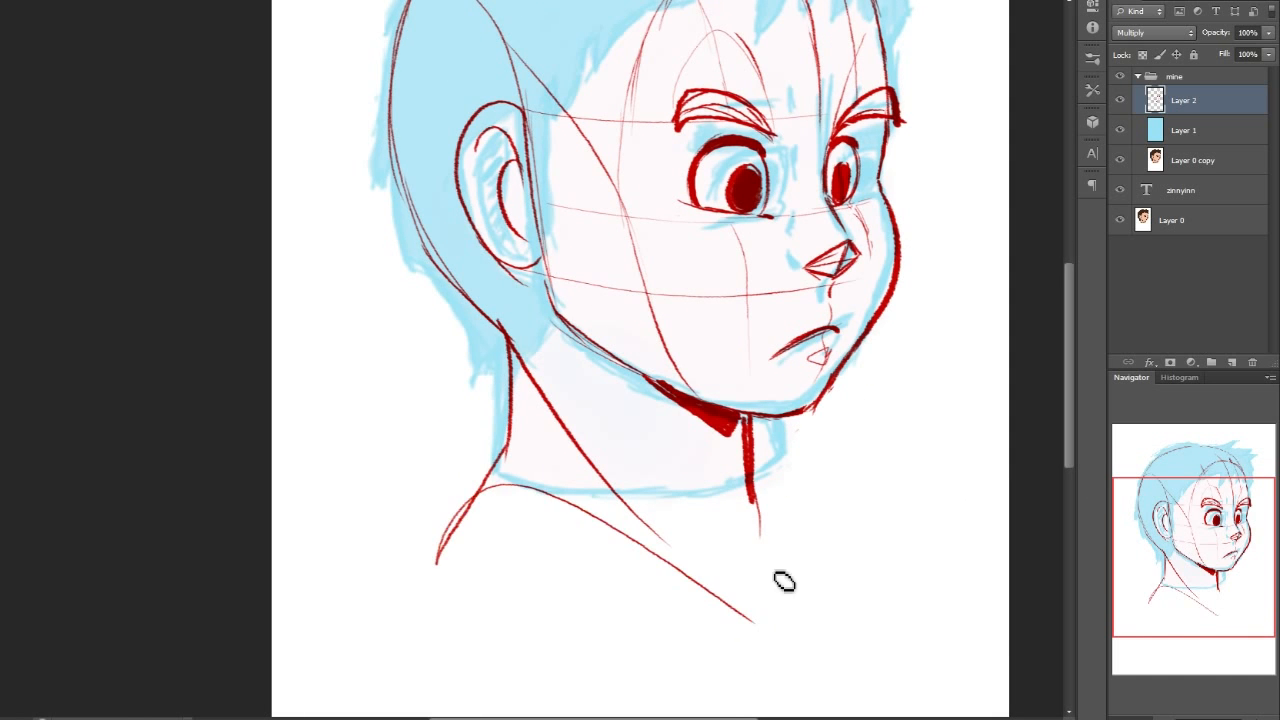
- Lasso the ear, side plane and rear jaw lines, shift them toward the face, and redraw the jawline below the ear boldly
left_click_drag(1232, 568, 1244, 508)
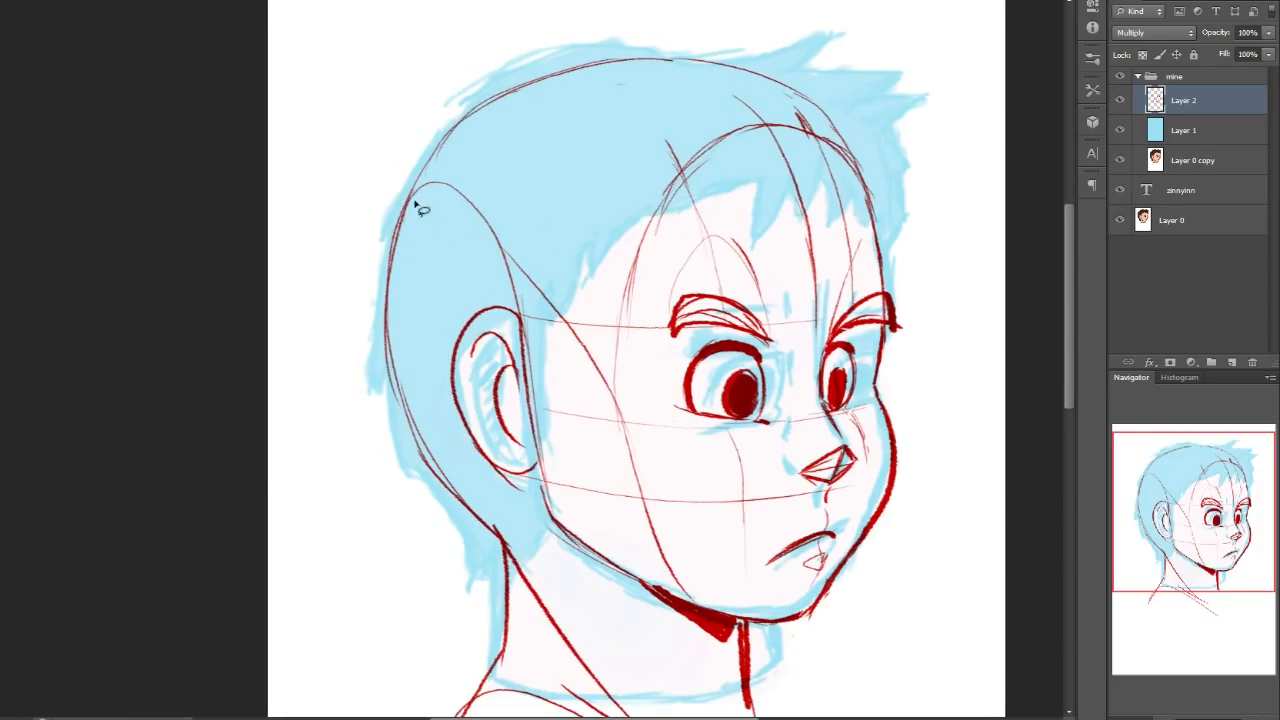
mouse_move(443, 163)
left_mouse_down()
mouse_move(556, 241)
mouse_move(590, 327)
left_mouse_up()
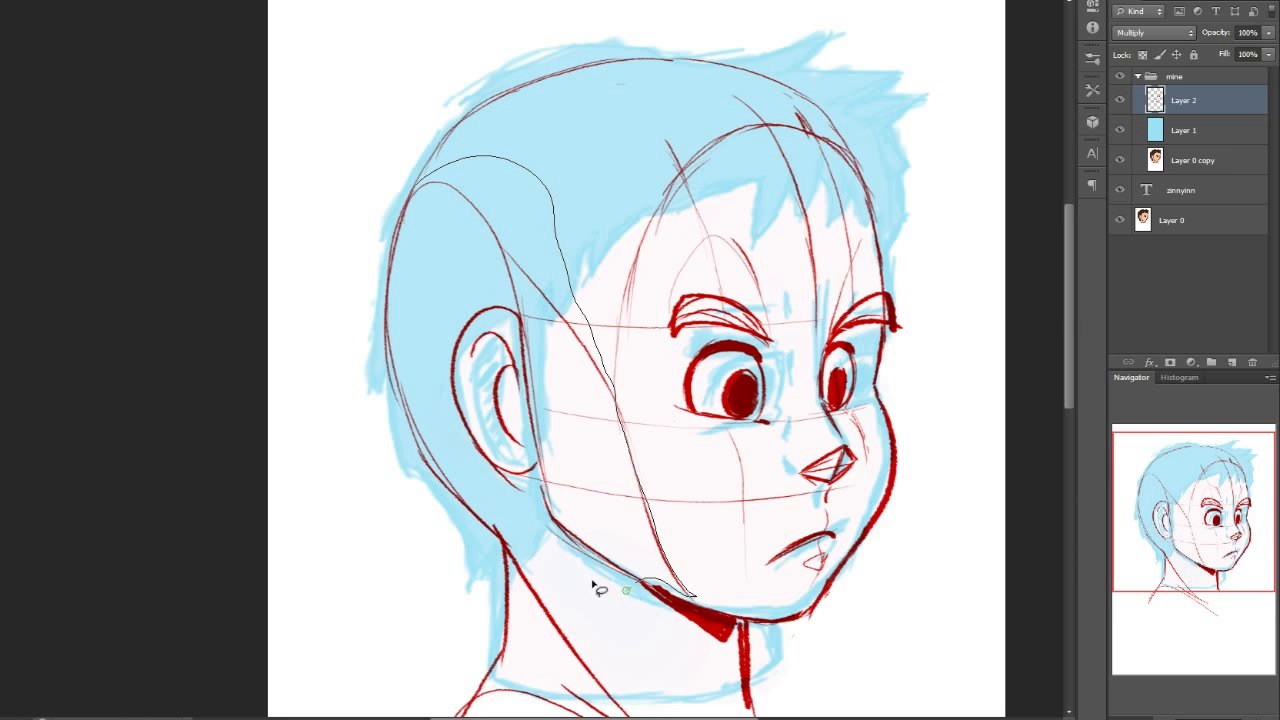
left_click_drag(450, 415, 418, 185)
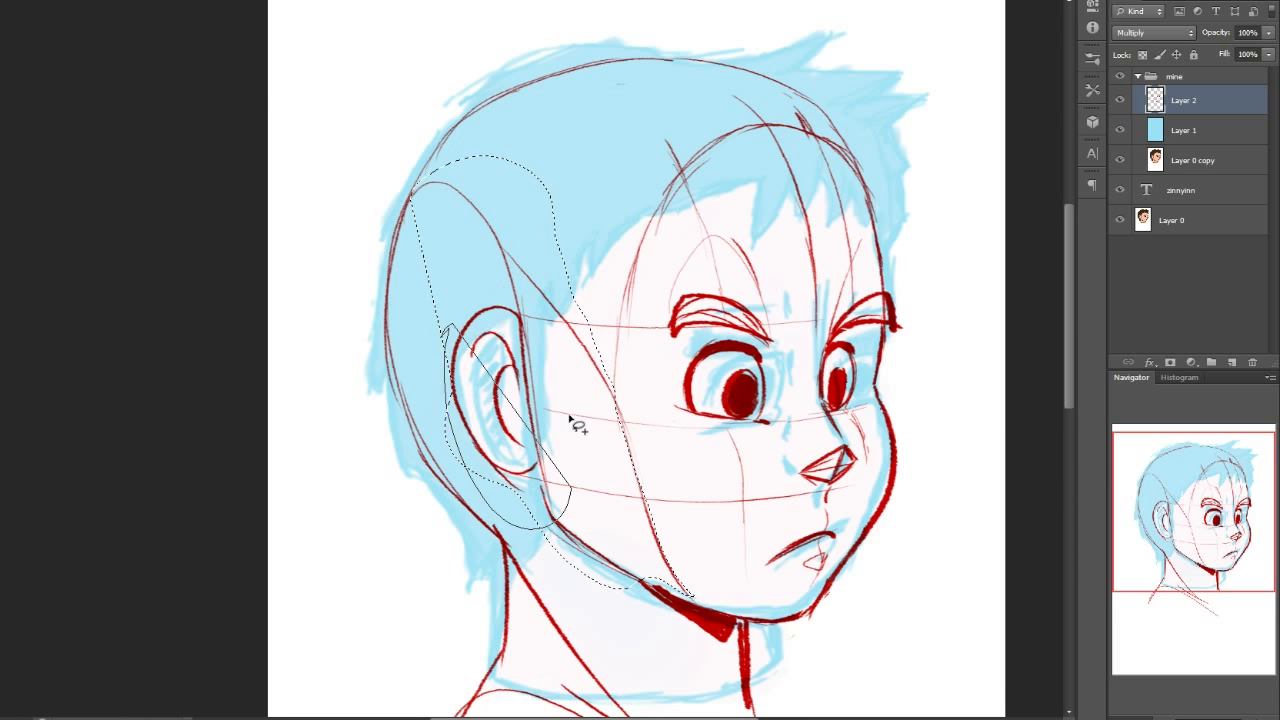
left_click_drag(533, 333, 577, 360)
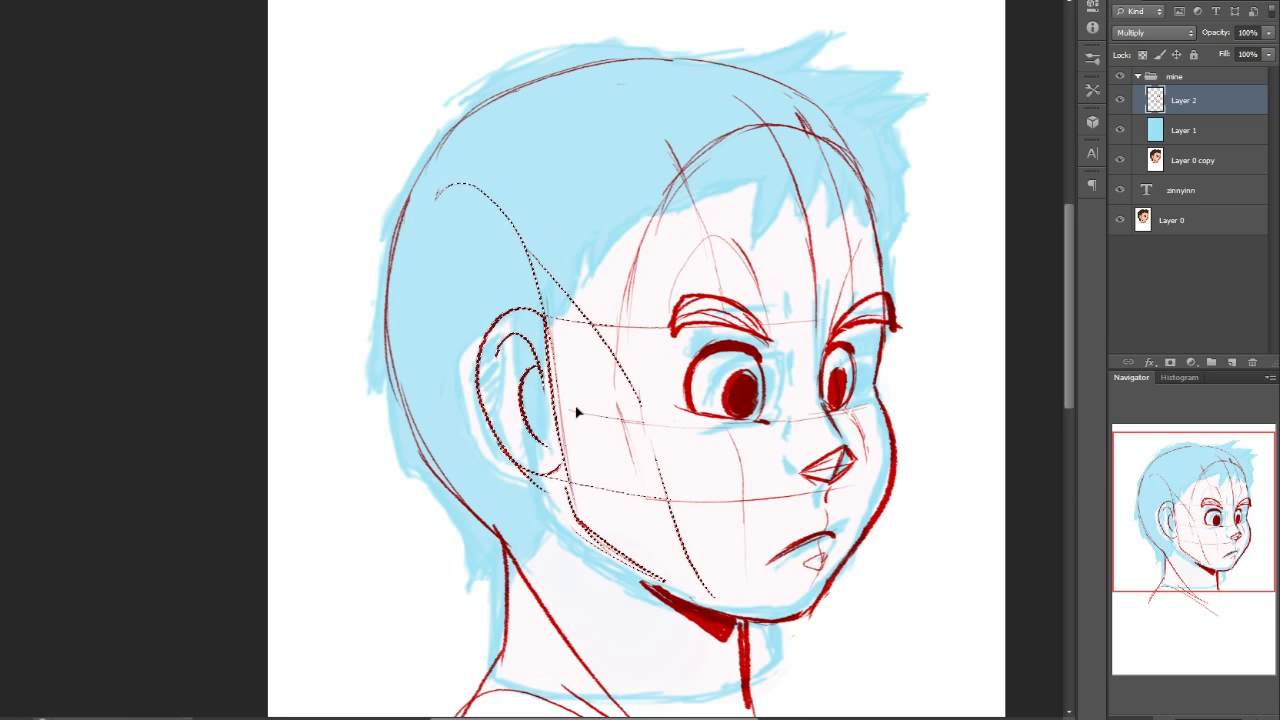
key("ctrl+d")
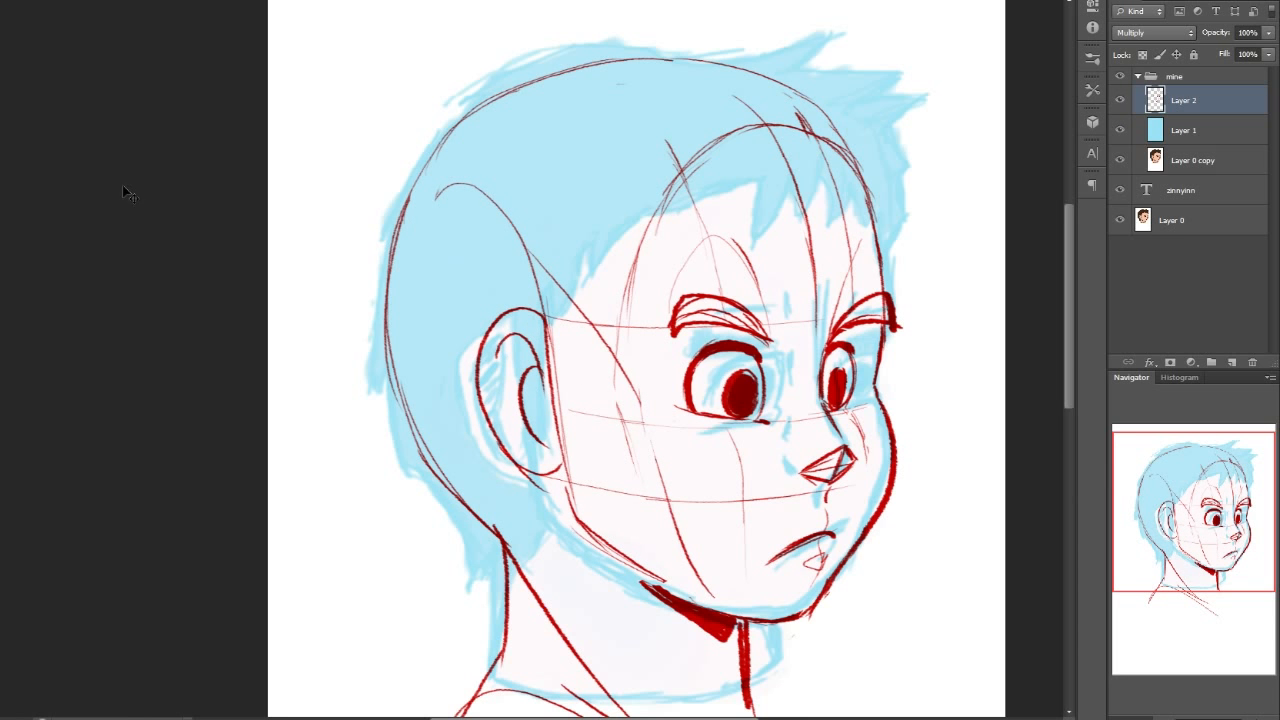
mouse_move(611, 540)
left_mouse_down()
mouse_move(614, 529)
mouse_move(675, 587)
left_mouse_up()
mouse_move(570, 480)
left_mouse_down()
mouse_move(610, 557)
mouse_move(648, 587)
left_mouse_up()
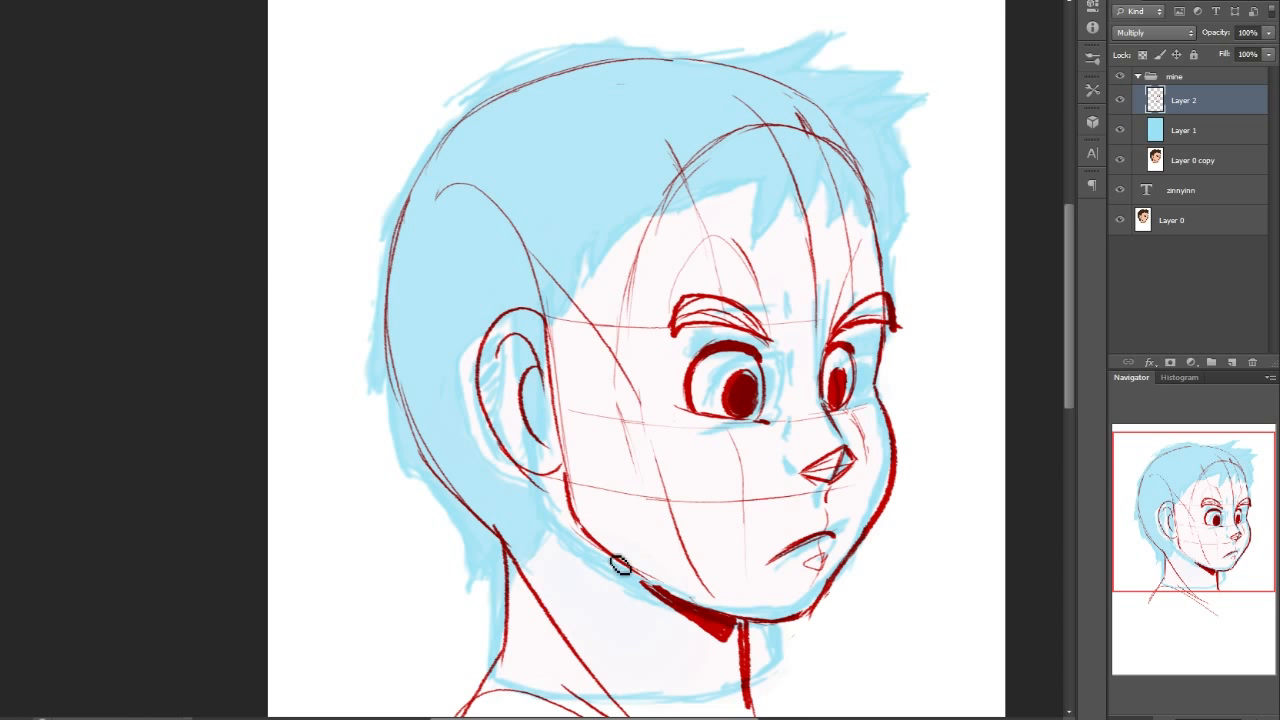
- Outline the top of the hair above the skull, ending in several swept pointed spikes above the forehead
left_click_drag(1222, 540, 1184, 473)
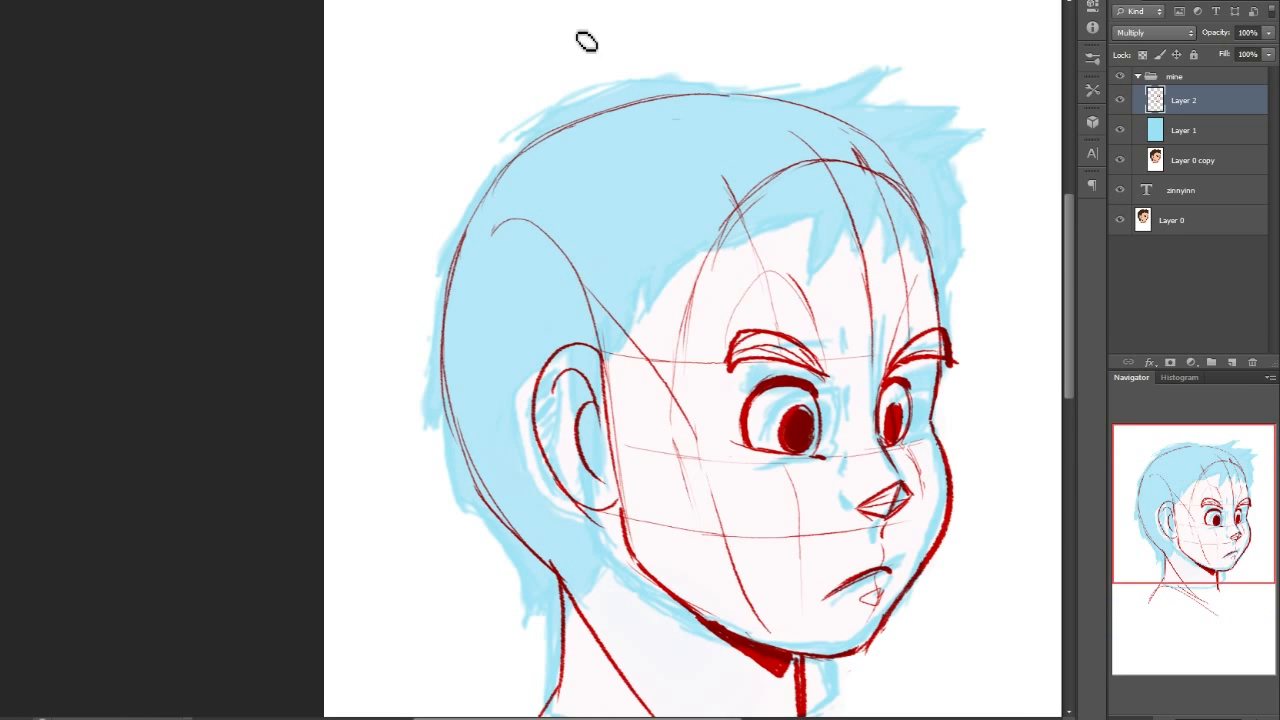
left_click_drag(494, 182, 655, 58)
mouse_move(586, 91)
left_mouse_down()
mouse_move(691, 58)
mouse_move(860, 132)
left_mouse_up()
mouse_move(732, 81)
left_mouse_down()
mouse_move(832, 109)
mouse_move(914, 58)
mouse_move(896, 102)
mouse_move(989, 131)
left_mouse_up()
left_click_drag(882, 111, 985, 130)
key("ctrl+alt+z")
key("ctrl+alt+z")
mouse_move(853, 106)
left_mouse_down()
mouse_move(986, 100)
mouse_move(920, 132)
left_mouse_up()
left_click_drag(920, 132, 1012, 139)
mouse_move(1012, 139)
left_mouse_down()
mouse_move(951, 153)
mouse_move(968, 188)
left_mouse_up()
- Draw the jagged hairline from the ear across the temple and forehead up to the first pointed fringe lock
mouse_move(599, 342)
left_mouse_down()
mouse_move(665, 272)
mouse_move(675, 283)
mouse_move(649, 333)
left_mouse_up()
mouse_move(649, 333)
left_mouse_down()
mouse_move(749, 237)
mouse_move(850, 189)
mouse_move(798, 283)
left_mouse_up()
left_click_drag(842, 237, 871, 168)
key("ctrl+z")
key("ctrl+z")
left_click_drag(798, 268, 858, 172)
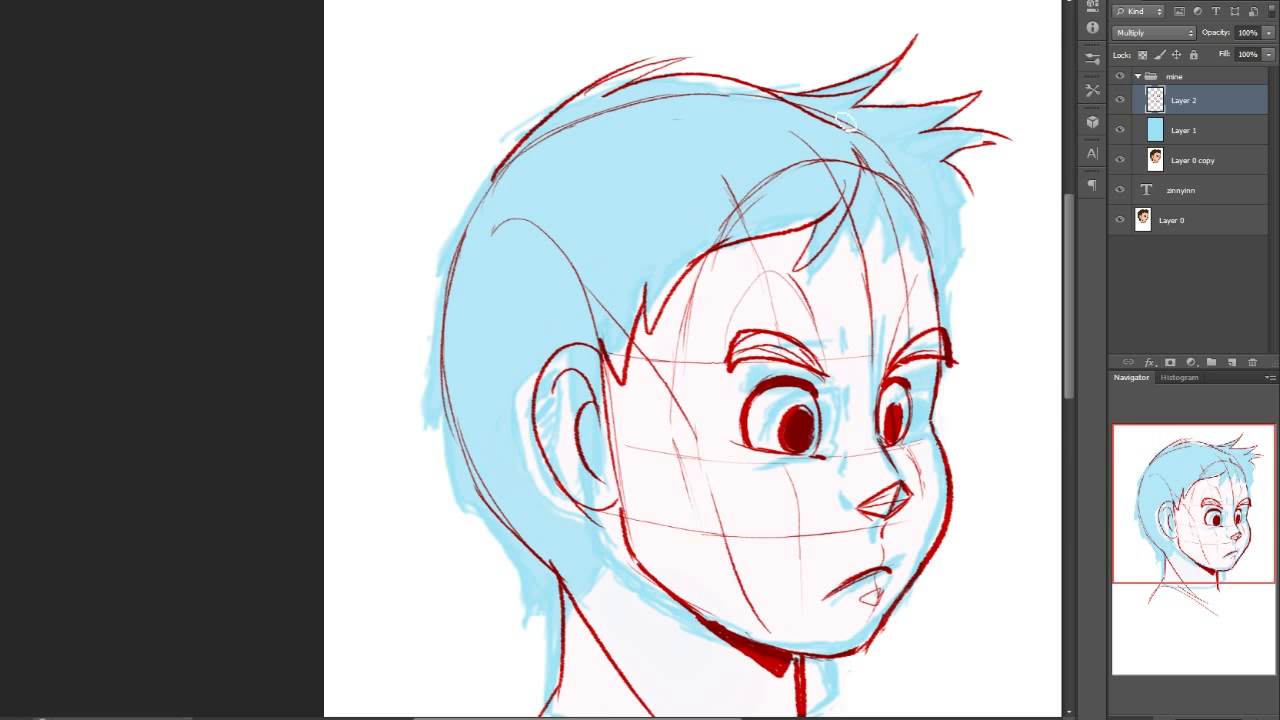
key("ctrl+z")
left_click_drag(812, 278, 856, 172)
- Add a row of pointed fringe locks over the forehead and loose strands down the far side of the hair
mouse_move(857, 271)
left_mouse_down()
mouse_move(904, 146)
mouse_move(887, 129)
mouse_move(891, 275)
mouse_move(887, 233)
mouse_move(893, 268)
mouse_move(920, 137)
left_mouse_up()
left_click_drag(924, 260, 924, 163)
left_click_drag(866, 116, 926, 236)
mouse_move(900, 156)
left_mouse_down()
mouse_move(981, 190)
mouse_move(994, 272)
left_mouse_up()
left_click_drag(919, 200, 959, 256)
mouse_move(943, 325)
left_mouse_down()
mouse_move(962, 268)
mouse_move(961, 307)
left_mouse_up()
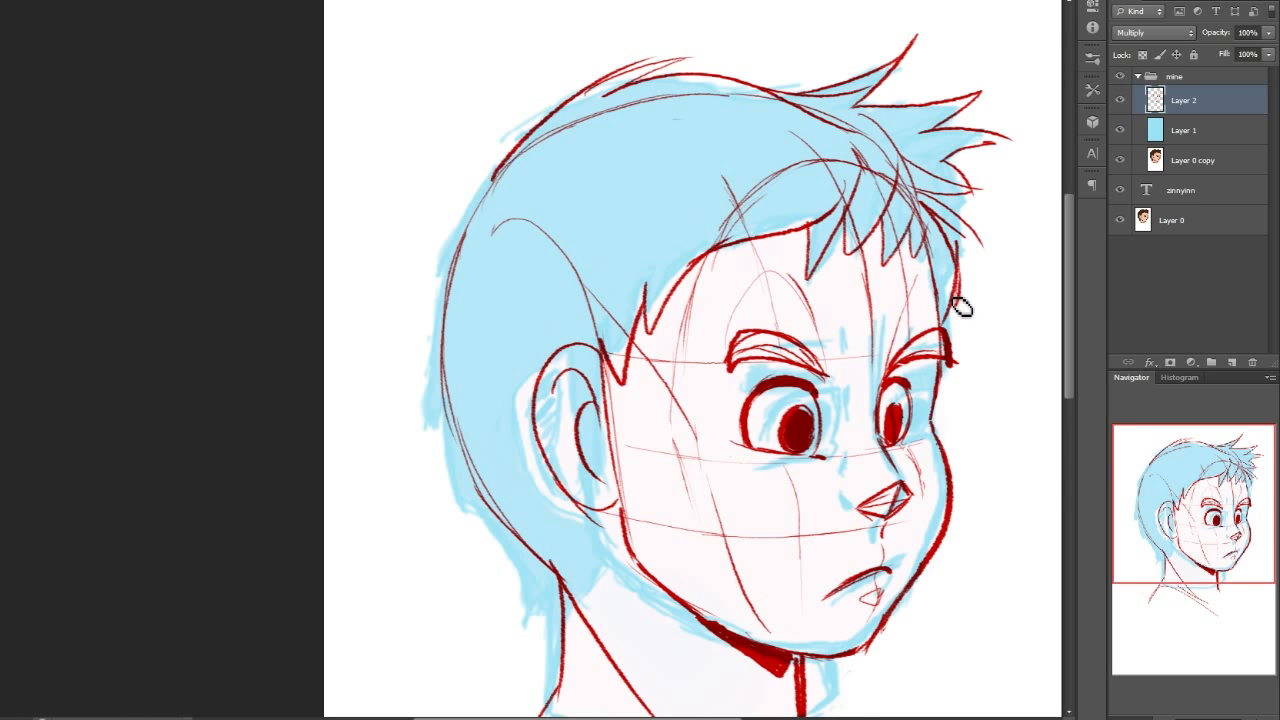
- Outline the back of the hair with outward spikes, continuing down to jagged tufts at the nape and behind the ear
mouse_move(418, 236)
left_mouse_down()
mouse_move(465, 224)
mouse_move(449, 215)
mouse_move(402, 240)
left_mouse_up()
left_click_drag(458, 218, 406, 308)
left_click_drag(452, 236, 420, 398)
left_click_drag(442, 298, 420, 405)
left_click_drag(430, 352, 453, 537)
left_click_drag(449, 538, 520, 535)
mouse_move(520, 536)
left_mouse_down()
mouse_move(482, 546)
mouse_move(546, 566)
mouse_move(552, 606)
left_mouse_up()
left_click_drag(538, 568, 548, 596)
mouse_move(613, 499)
left_mouse_down()
mouse_move(621, 520)
mouse_move(578, 592)
left_mouse_up()
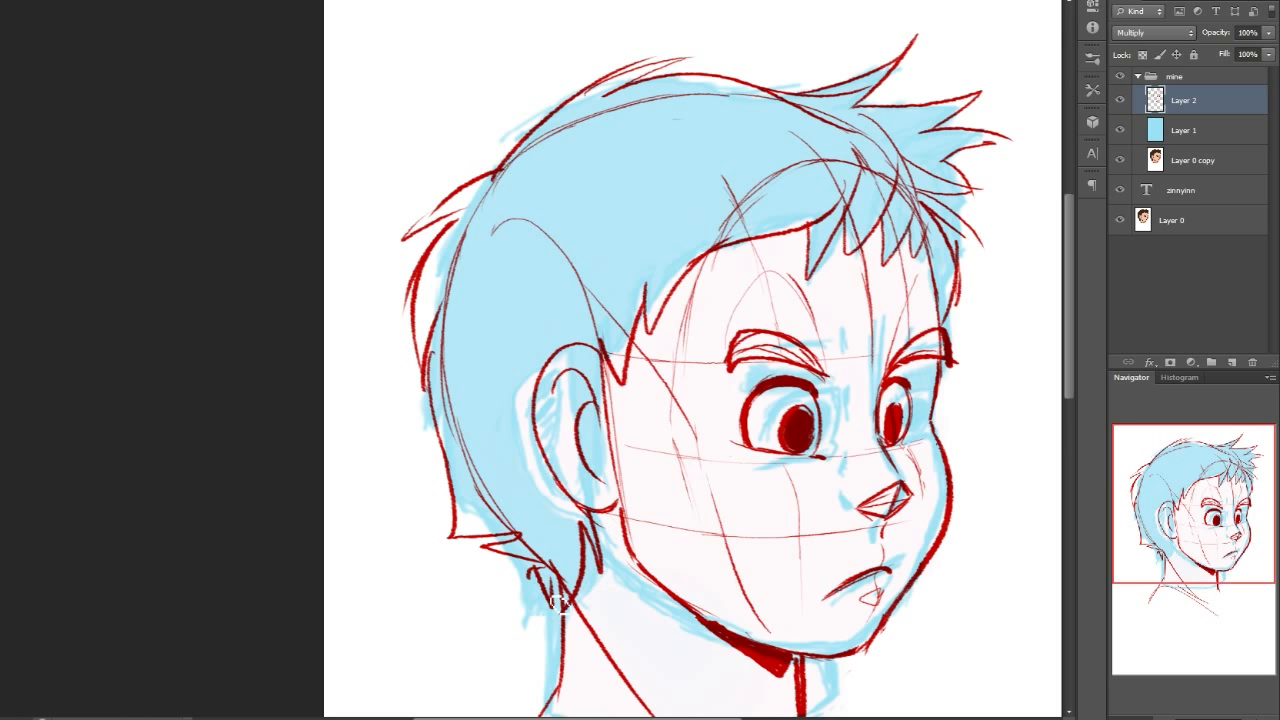
- Add a spiky tuft at the back of the crown and a wavy contour inside the hair above the ear
mouse_move(545, 86)
left_mouse_down()
mouse_move(527, 200)
mouse_move(497, 183)
left_mouse_up()
mouse_move(530, 90)
left_mouse_down()
mouse_move(499, 170)
mouse_move(556, 174)
mouse_move(549, 289)
left_mouse_up()
key("ctrl+z")
mouse_move(470, 276)
left_mouse_down()
mouse_move(555, 317)
mouse_move(647, 250)
mouse_move(648, 218)
left_mouse_up()
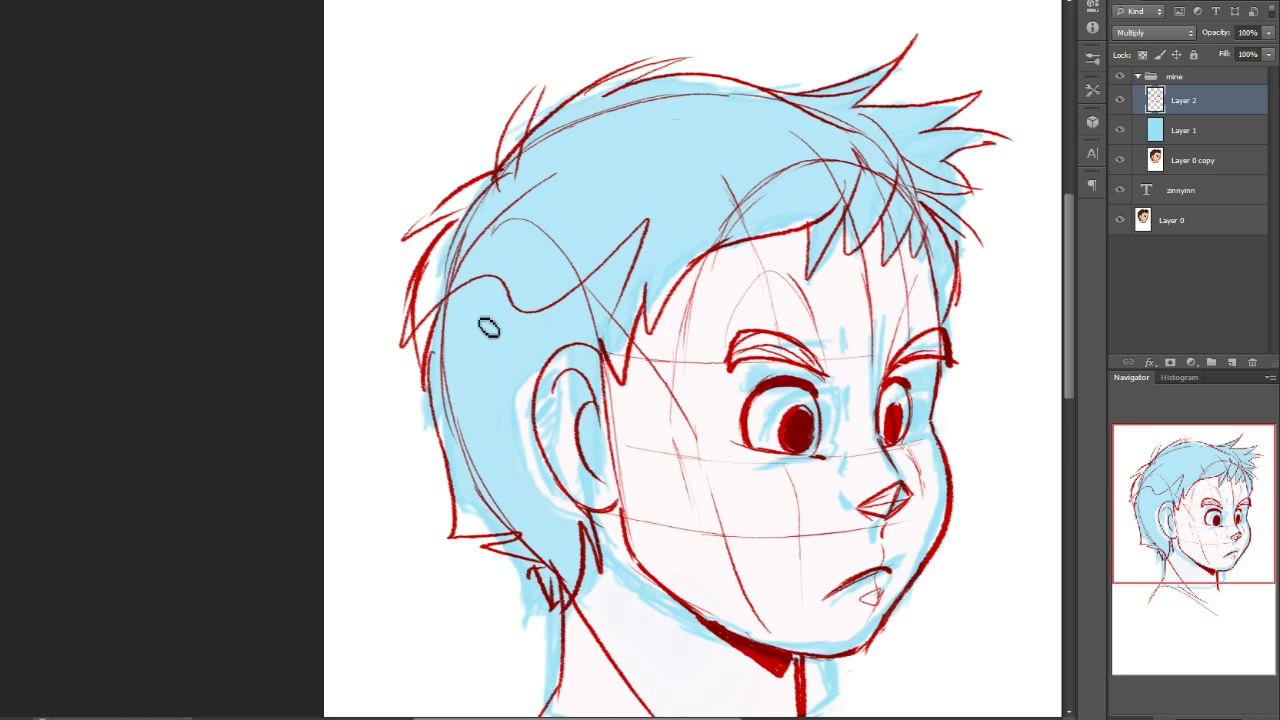
- Hatch the hair behind the ear with parallel diagonal shading strokes
left_click_drag(437, 322, 484, 283)
left_click_drag(447, 334, 508, 293)
left_click_drag(438, 366, 515, 293)
left_click_drag(446, 404, 541, 311)
left_click_drag(461, 398, 540, 327)
left_click_drag(463, 431, 534, 361)
left_click_drag(471, 466, 536, 412)
left_click_drag(476, 502, 540, 430)
- Draw the rounded contour of the nostril and nose tip around the nose wedge, and try another stroke at the mouth
left_click_drag(1203, 600, 1200, 563)
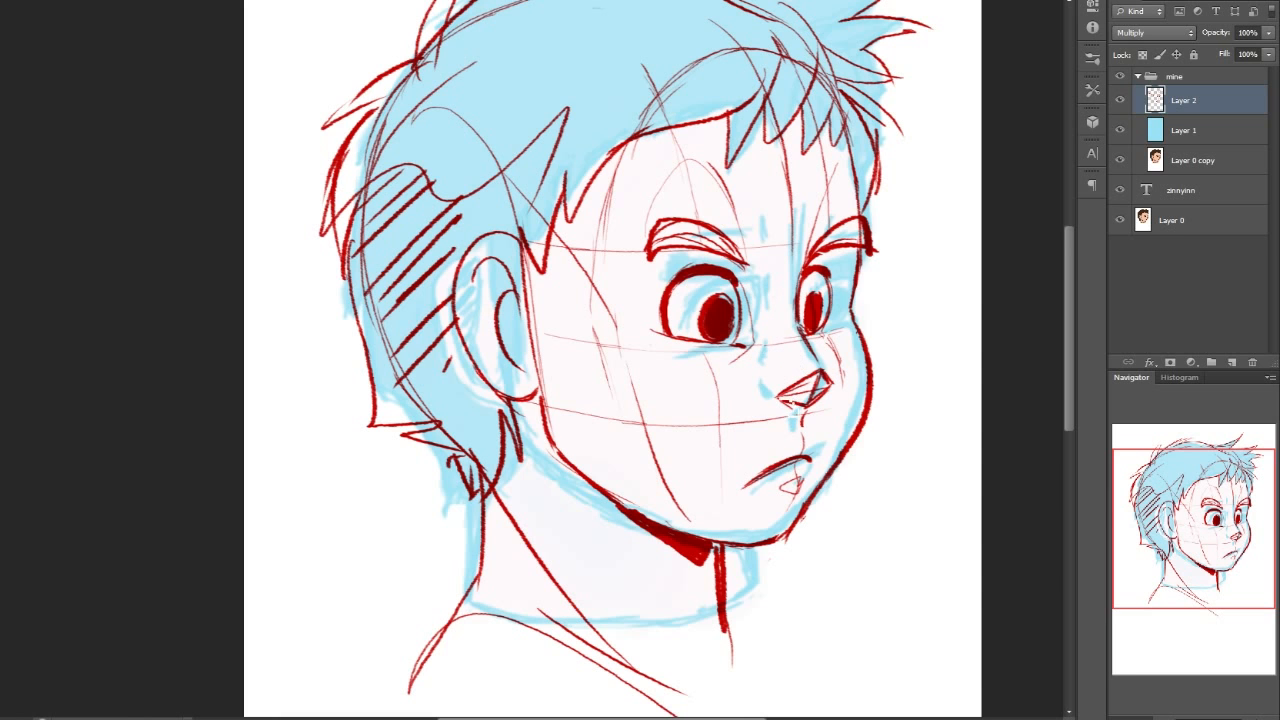
left_click_drag(760, 372, 775, 403)
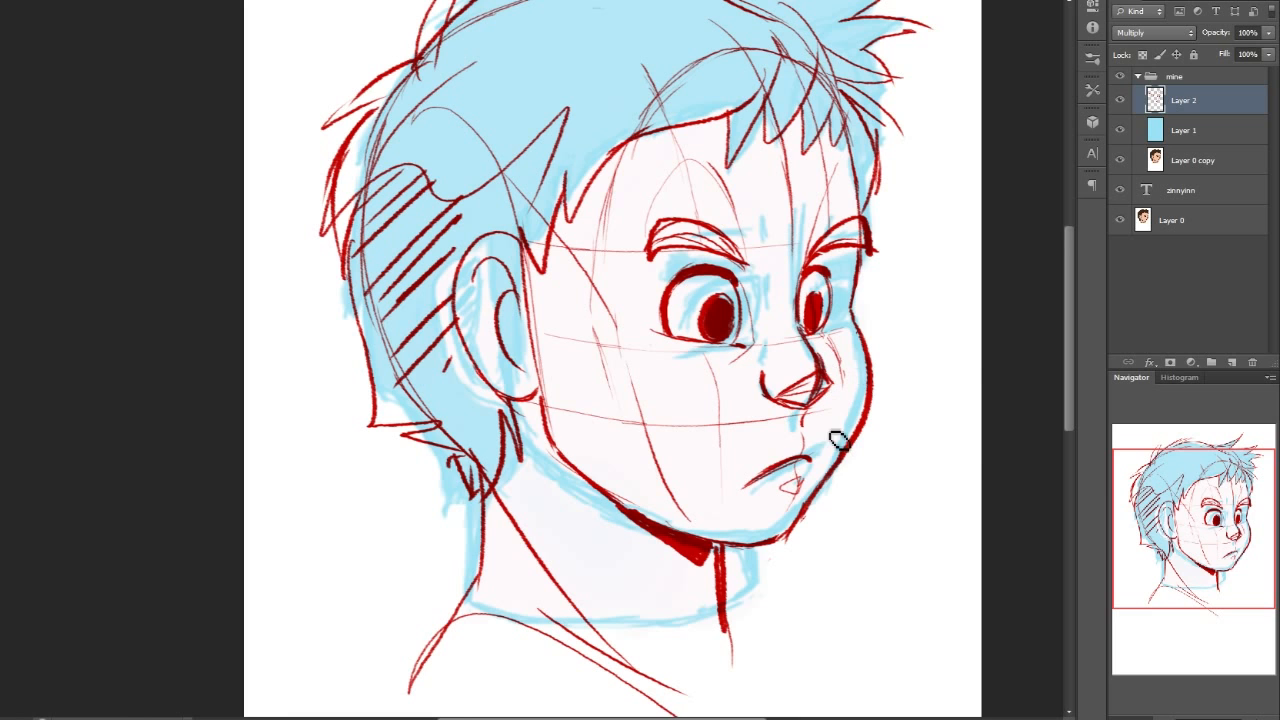
left_click_drag(758, 475, 815, 452)
key("ctrl+z")
left_click_drag(1047, 467, 1085, 287)
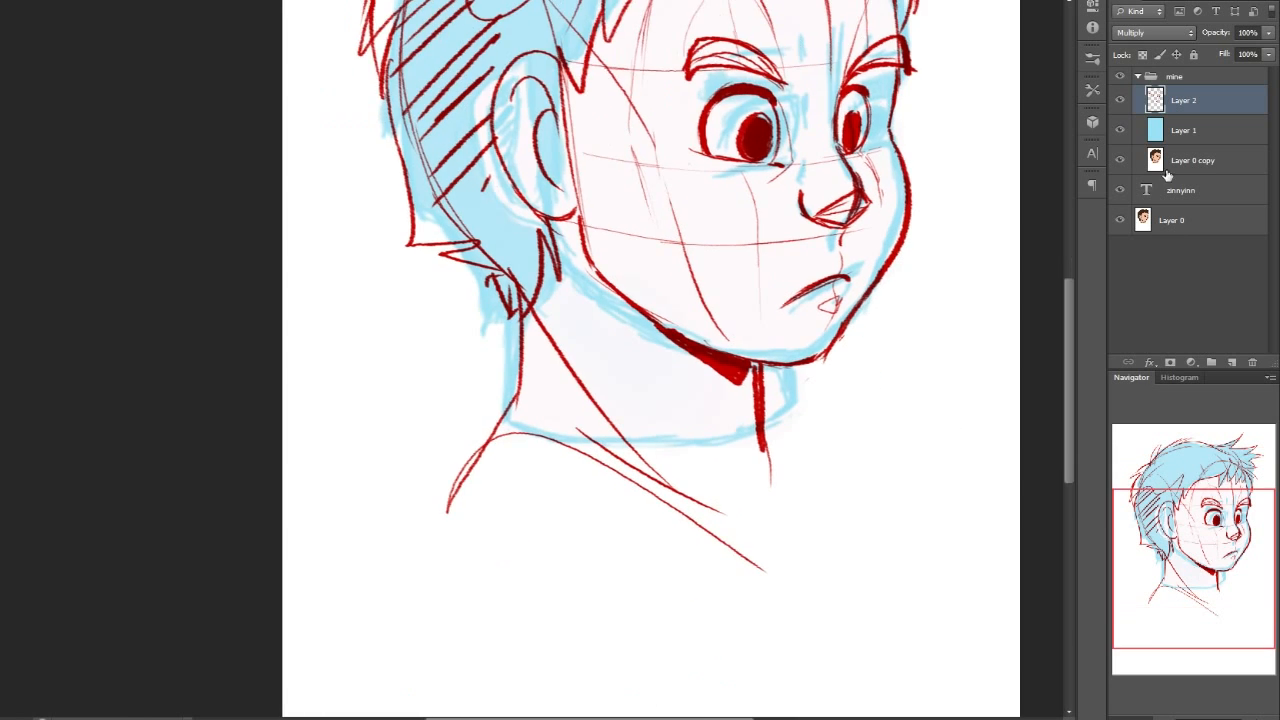
left_click_drag(1195, 541, 1195, 499)
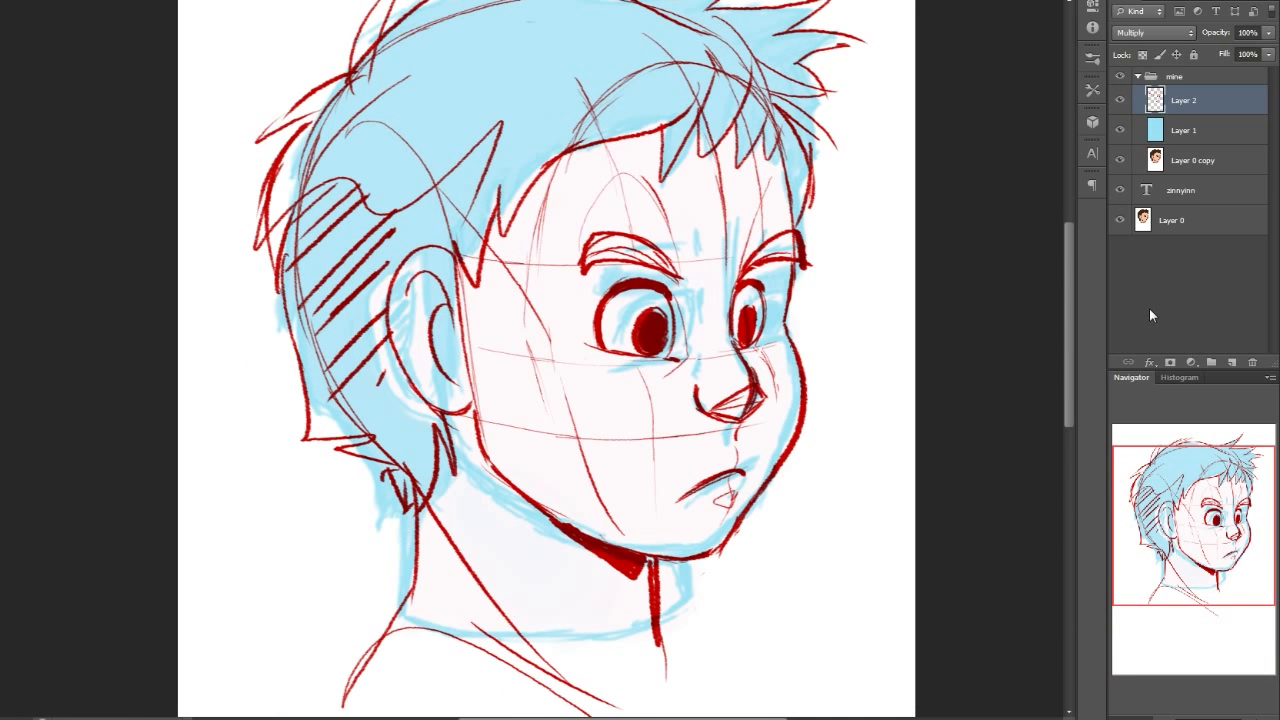
left_click(1187, 650)
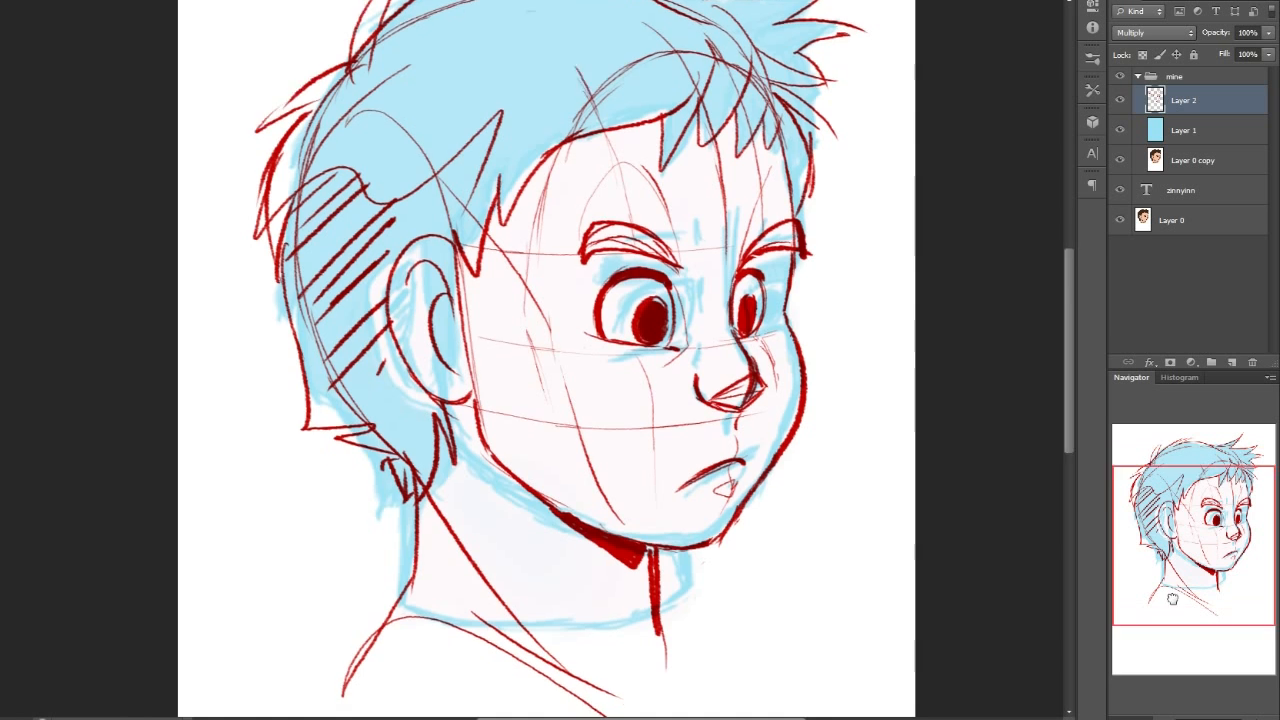
mouse_move(1240, 563)
left_mouse_down()
mouse_move(1258, 475)
mouse_move(1240, 475)
mouse_move(1222, 527)
mouse_move(1249, 552)
left_mouse_up()
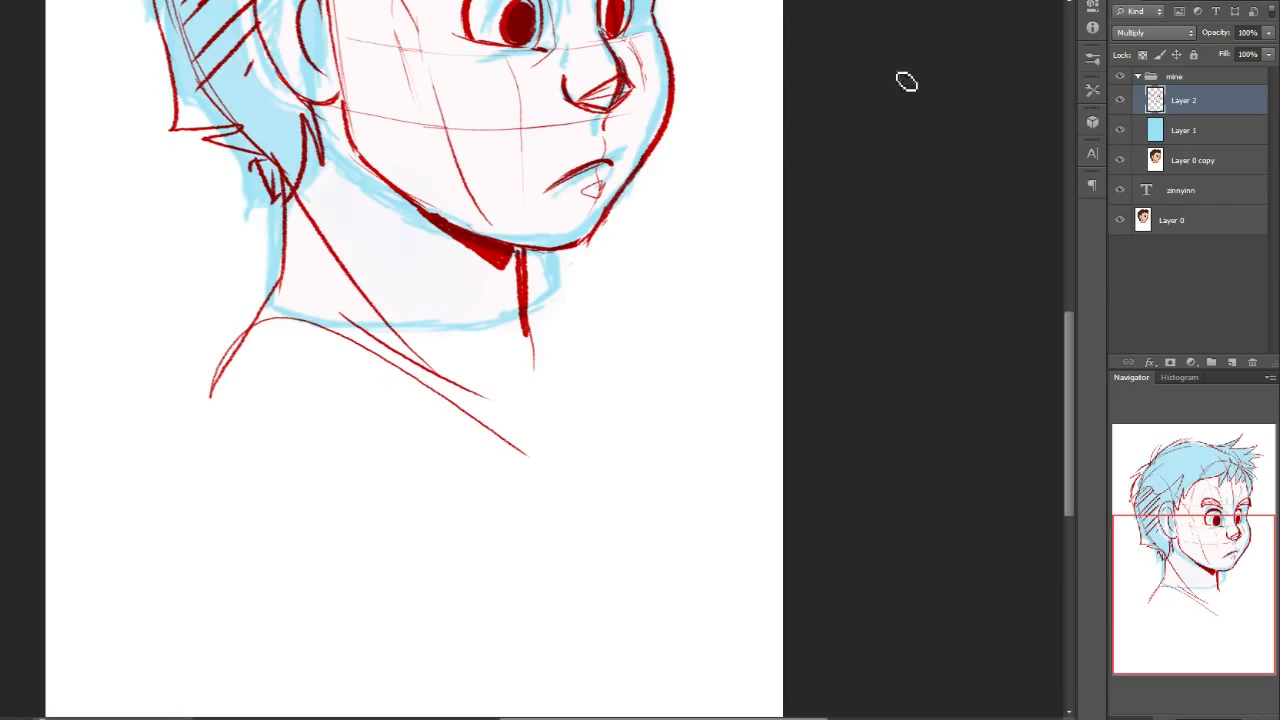
- Create a new layer and place it above the "mine" group
left_click(1230, 361)
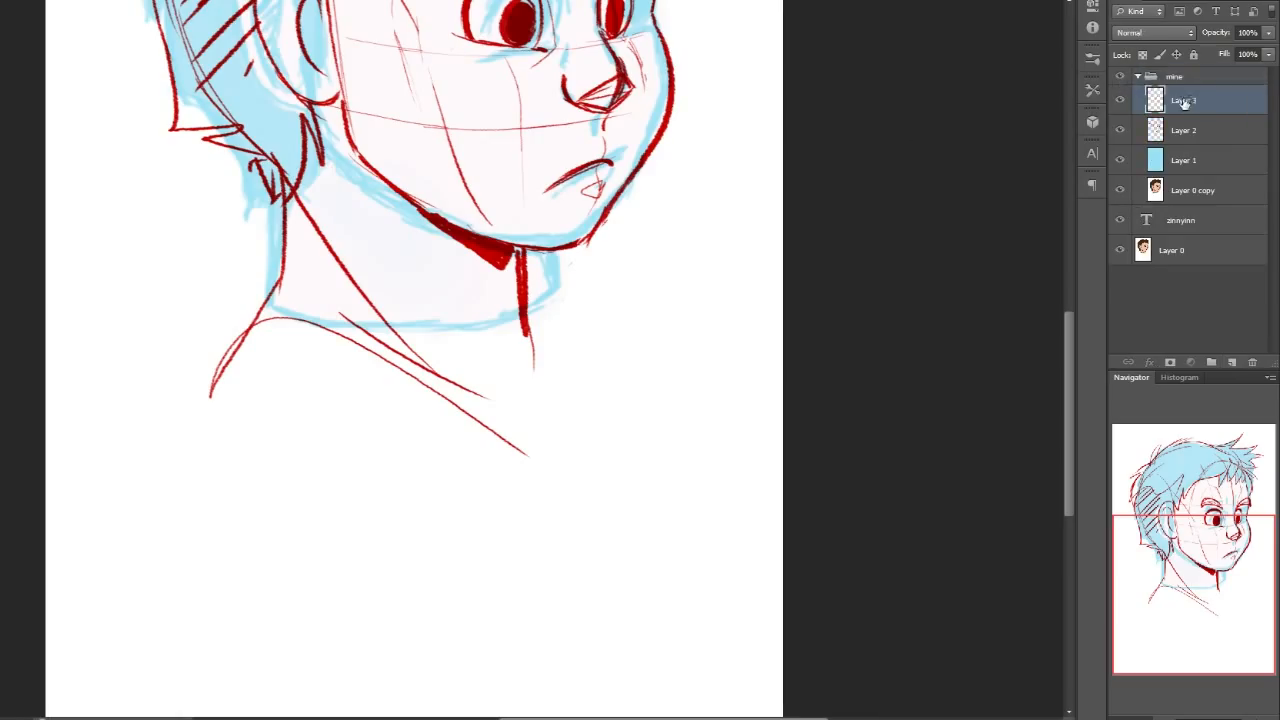
left_click_drag(1200, 108, 1203, 72)
left_click_drag(1197, 205, 1213, 72)
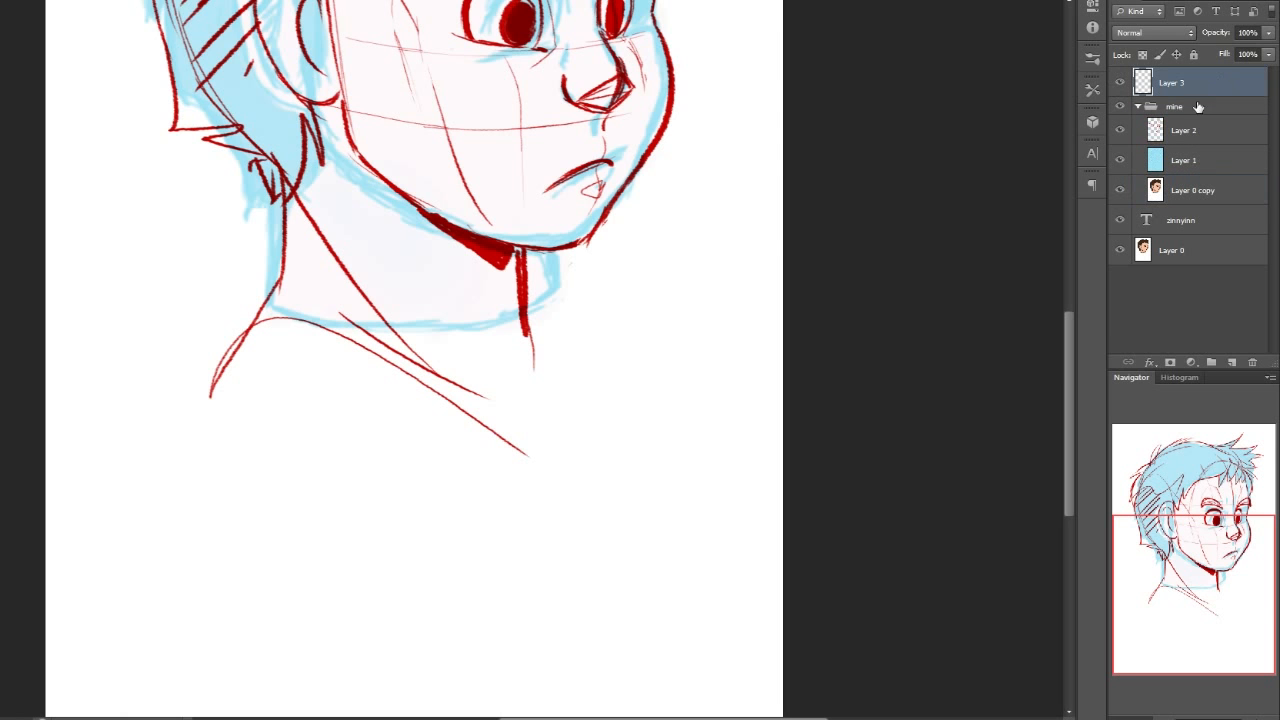
- Hide the original drawing, the name text, the faded copy and the red sketch, leaving the light blue Layer 1 as a plain backdrop
left_click(1120, 107)
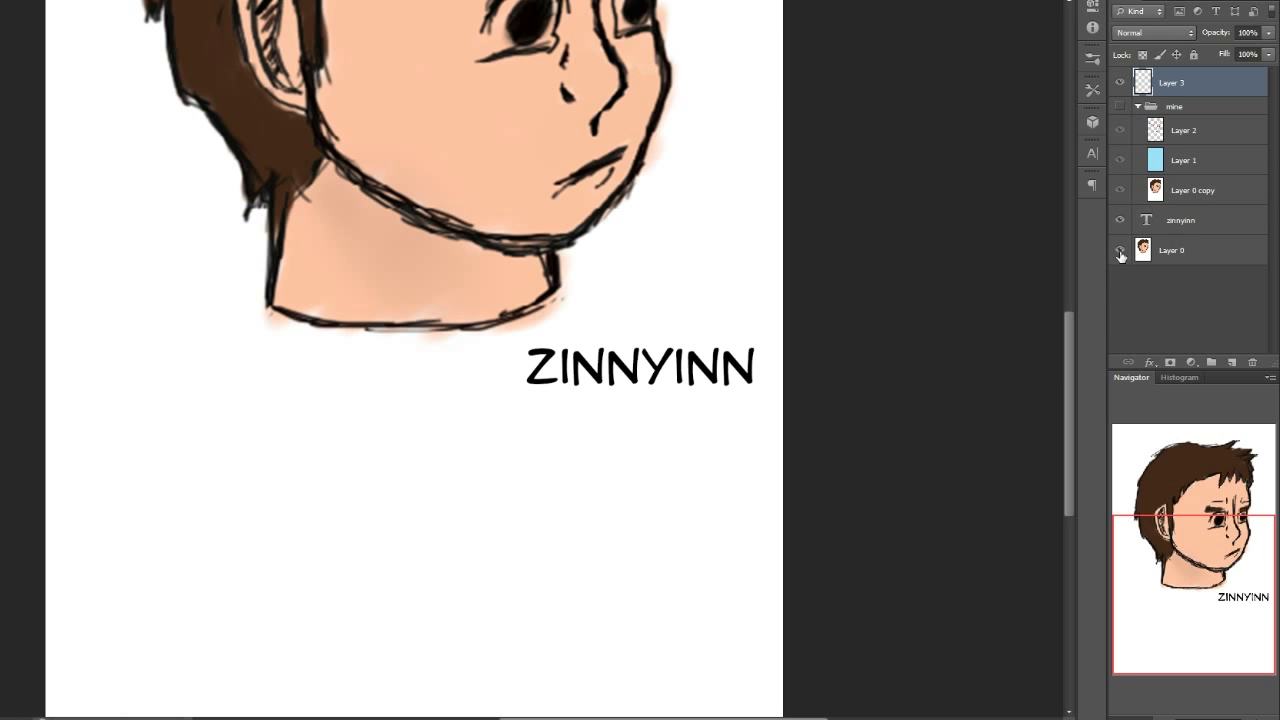
left_click(1120, 252)
left_click(1120, 220)
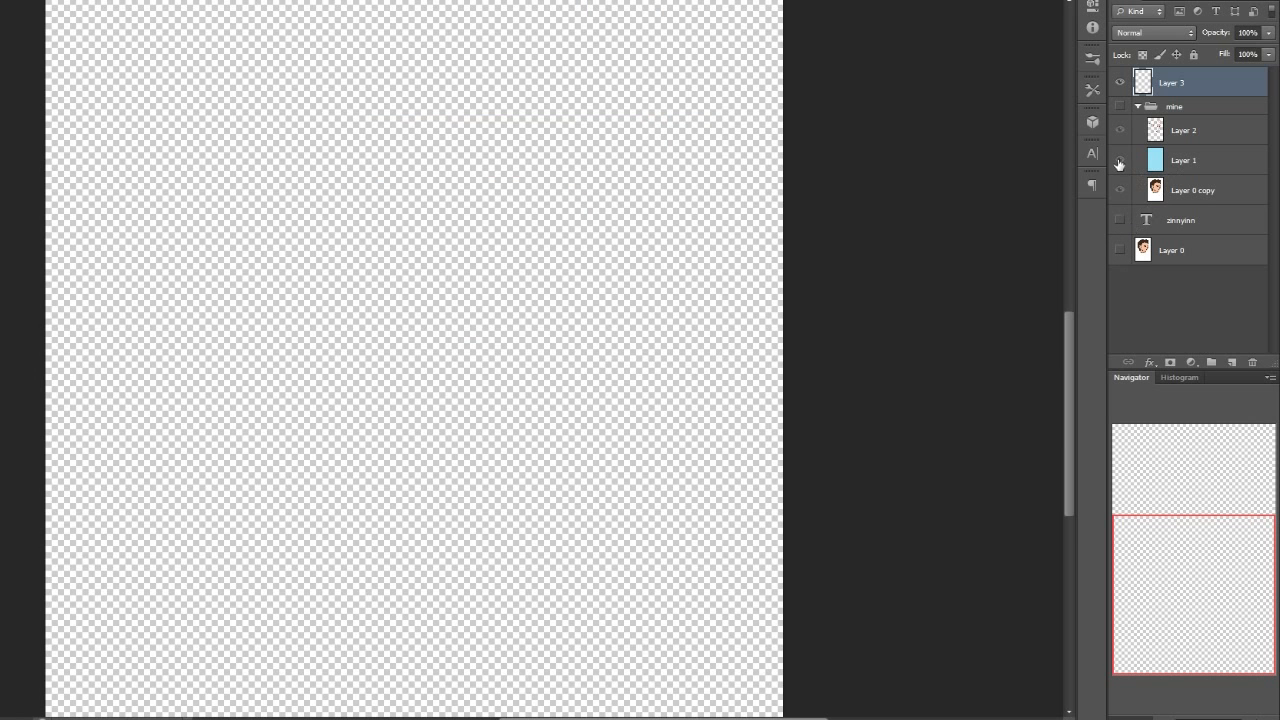
left_click(1119, 163)
left_click(1121, 190)
left_click(1119, 192)
left_click(1119, 192)
- Sketch a small oval head with a short neck line in purple near the top of the blank canvas
left_click_drag(1217, 464, 1203, 419)
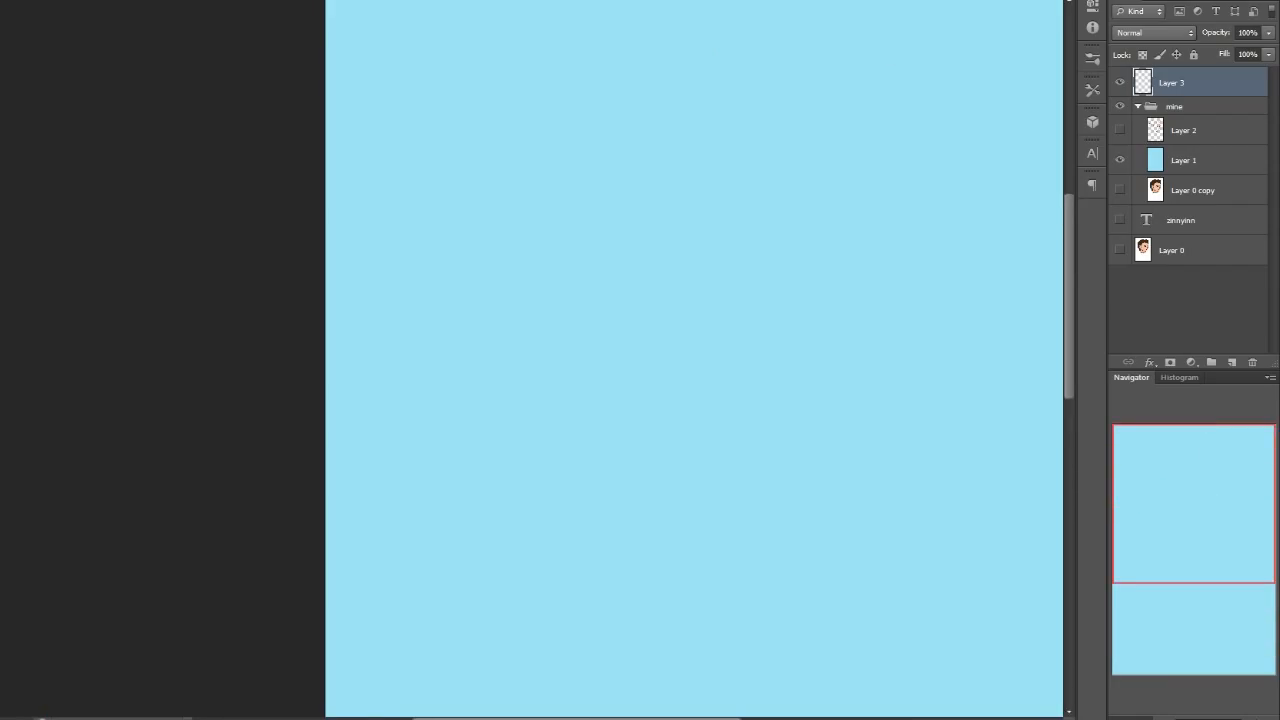
left_click_drag(1220, 501, 1202, 465)
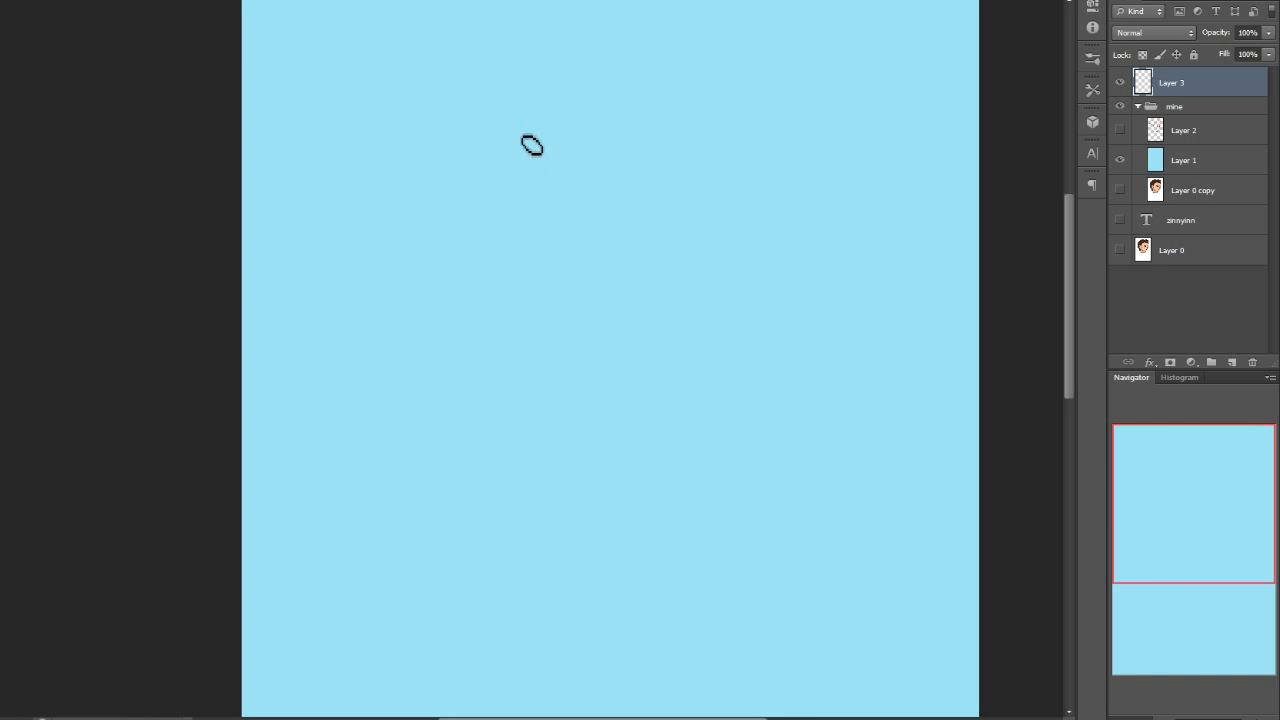
mouse_move(541, 100)
left_mouse_down()
mouse_move(570, 154)
mouse_move(517, 156)
mouse_move(564, 116)
mouse_move(567, 176)
mouse_move(570, 87)
mouse_move(590, 105)
mouse_move(579, 153)
mouse_move(574, 97)
mouse_move(589, 111)
mouse_move(552, 86)
mouse_move(593, 116)
mouse_move(566, 130)
left_mouse_up()
key("ctrl+z")
key("ctrl+z")
key("ctrl+z")
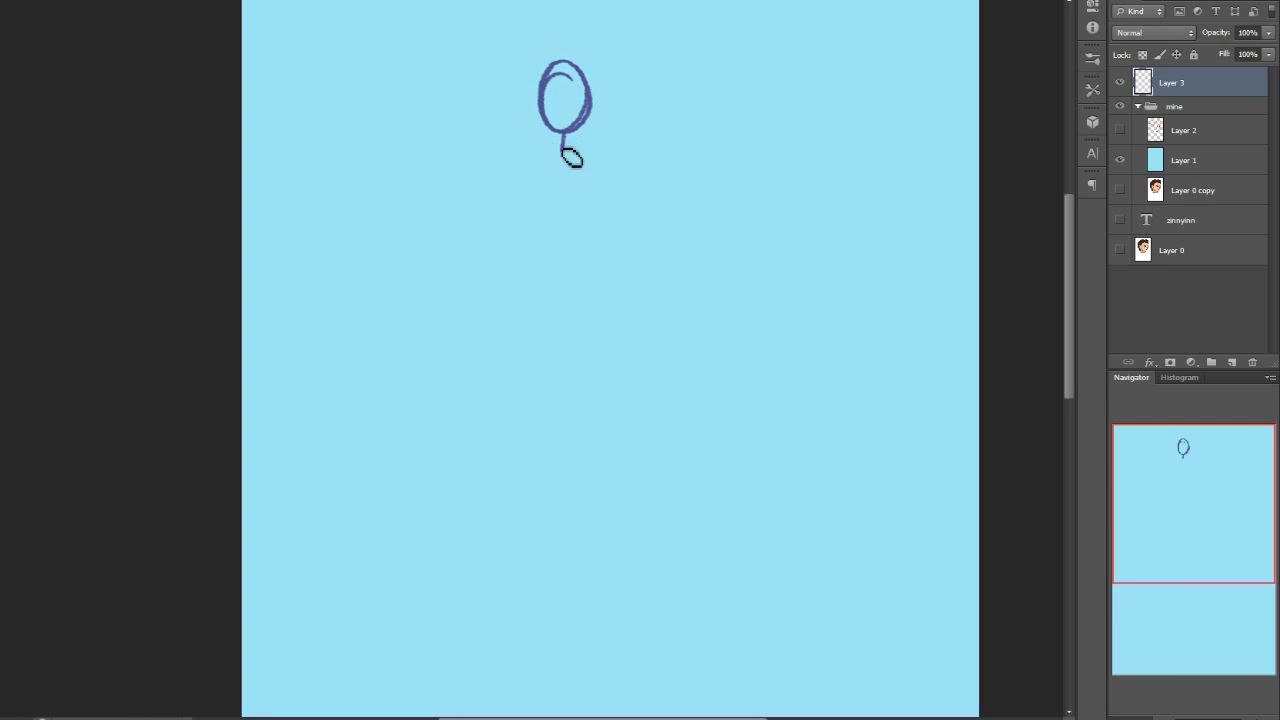
- Draw a straight shoulder line and a tapering ribcage with an arched lower opening below the neck
mouse_move(624, 154)
left_mouse_down()
mouse_move(510, 163)
mouse_move(532, 256)
left_mouse_up()
left_click_drag(628, 157, 590, 253)
left_click_drag(632, 158, 591, 252)
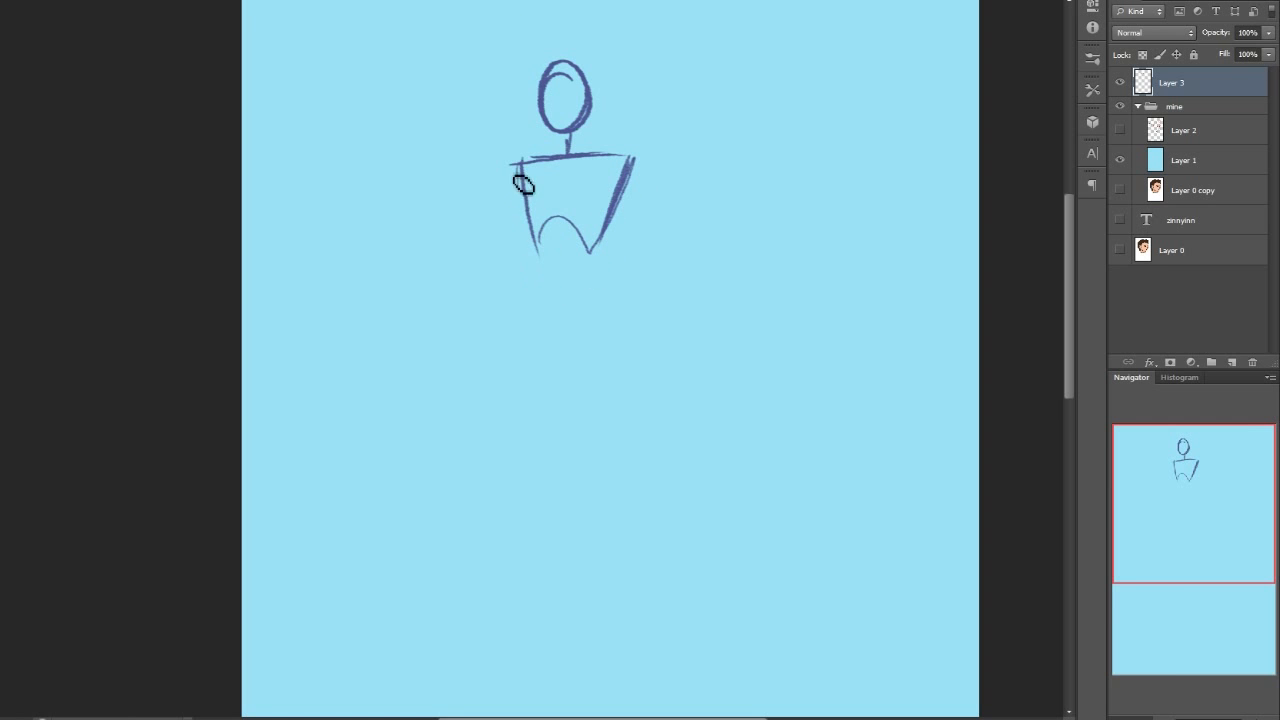
- Draw the waist sides below the ribcage and a V-shaped pelvis beneath them
left_click_drag(538, 258, 588, 296)
left_click_drag(601, 245, 593, 296)
mouse_move(538, 257)
left_mouse_down()
mouse_move(551, 333)
mouse_move(529, 300)
mouse_move(622, 319)
mouse_move(617, 297)
mouse_move(576, 333)
mouse_move(542, 301)
mouse_move(540, 333)
mouse_move(535, 307)
mouse_move(572, 360)
mouse_move(606, 297)
left_mouse_up()
key("ctrl+z")
- Sketch both legs from the pelvis with curved thighs, notched knees, lower legs and short outward-pointing feet
mouse_move(523, 303)
left_mouse_down()
mouse_move(554, 337)
mouse_move(613, 310)
mouse_move(548, 303)
mouse_move(535, 427)
left_mouse_up()
key("ctrl+z")
mouse_move(521, 315)
left_mouse_down()
mouse_move(545, 463)
mouse_move(560, 476)
left_mouse_up()
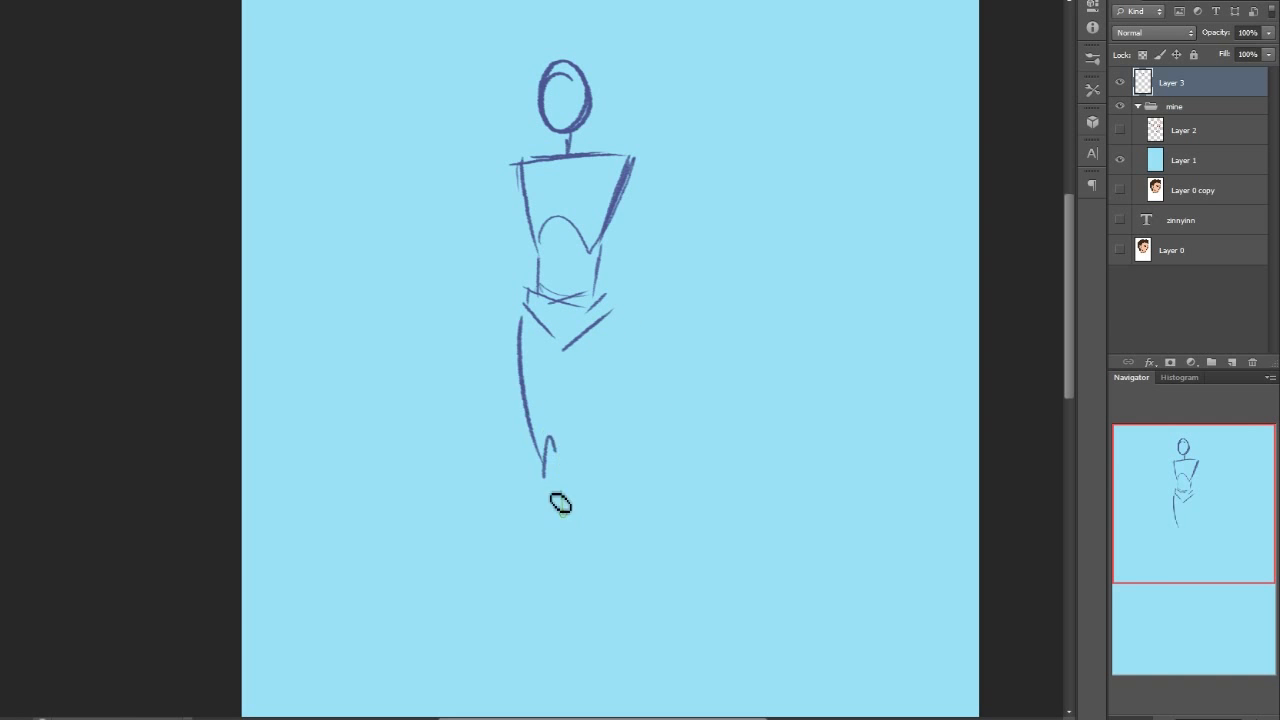
left_click_drag(1202, 524, 1190, 551)
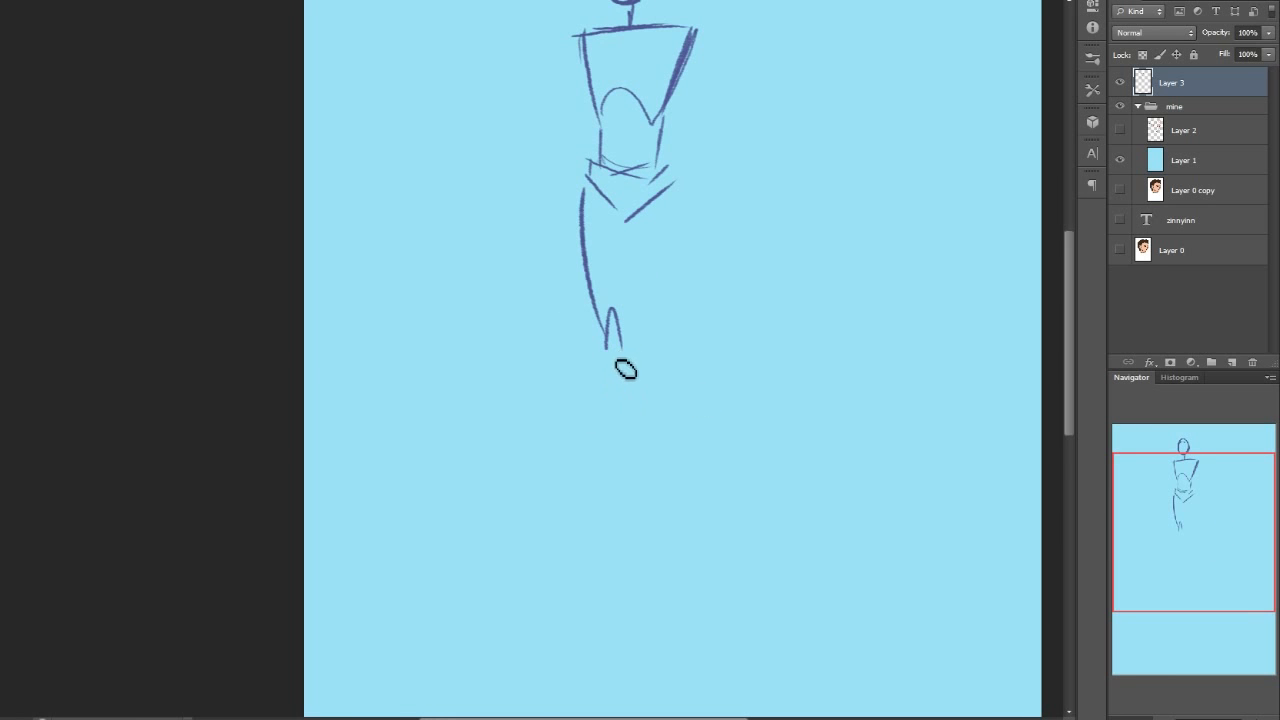
left_click_drag(622, 363, 620, 516)
mouse_move(668, 188)
left_mouse_down()
mouse_move(684, 339)
mouse_move(663, 375)
mouse_move(704, 528)
mouse_move(728, 560)
left_mouse_up()
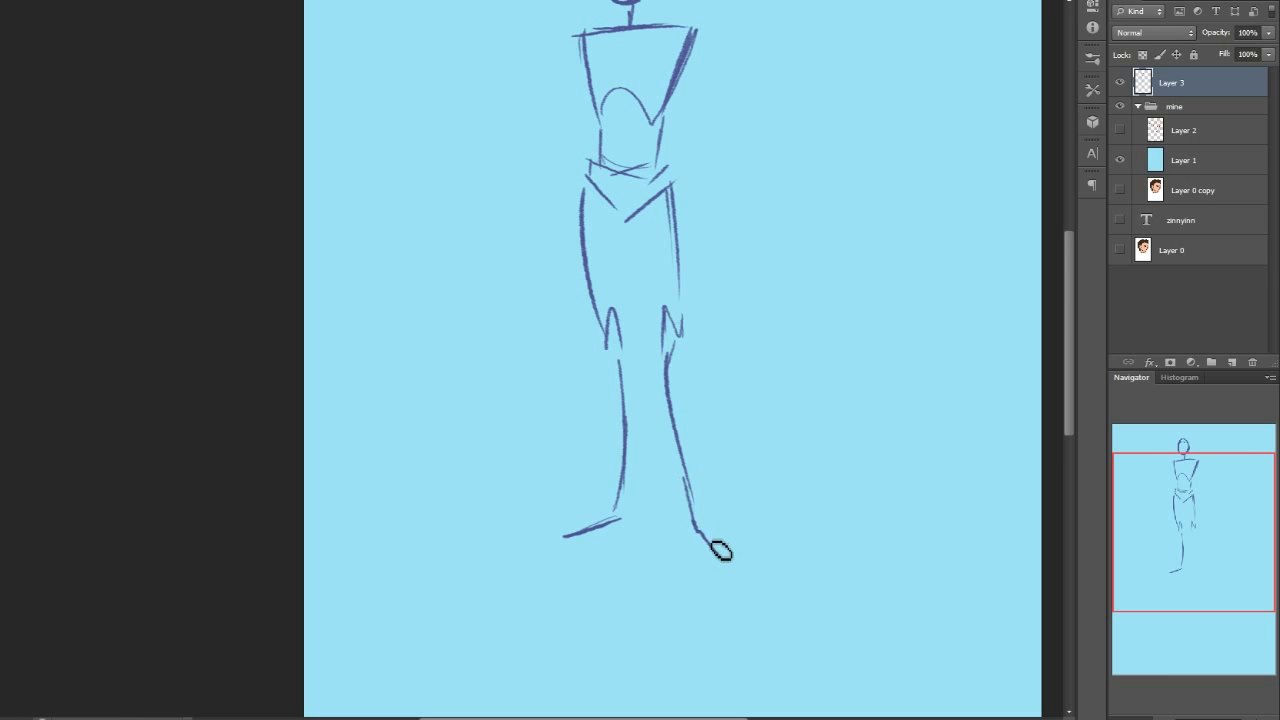
- Draw both arms hanging from the shoulders, with upper arms, forearms and simple hand strokes reaching the thighs
left_click_drag(1197, 548, 1194, 522)
left_click_drag(606, 170, 562, 375)
key("ctrl+z")
left_click_drag(592, 244, 543, 376)
key("ctrl+z")
left_click_drag(597, 257, 576, 339)
left_click_drag(716, 285, 718, 295)
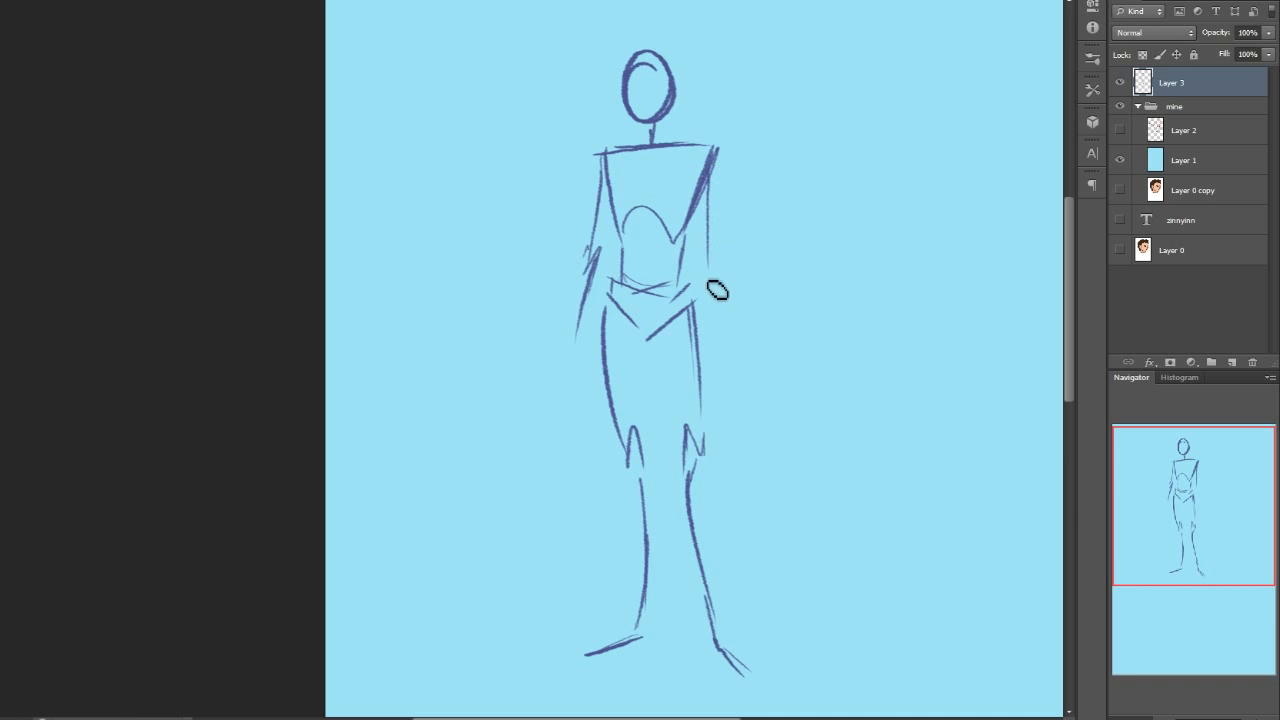
left_click_drag(716, 248, 722, 366)
left_click_drag(576, 345, 574, 405)
left_click_drag(726, 348, 733, 412)
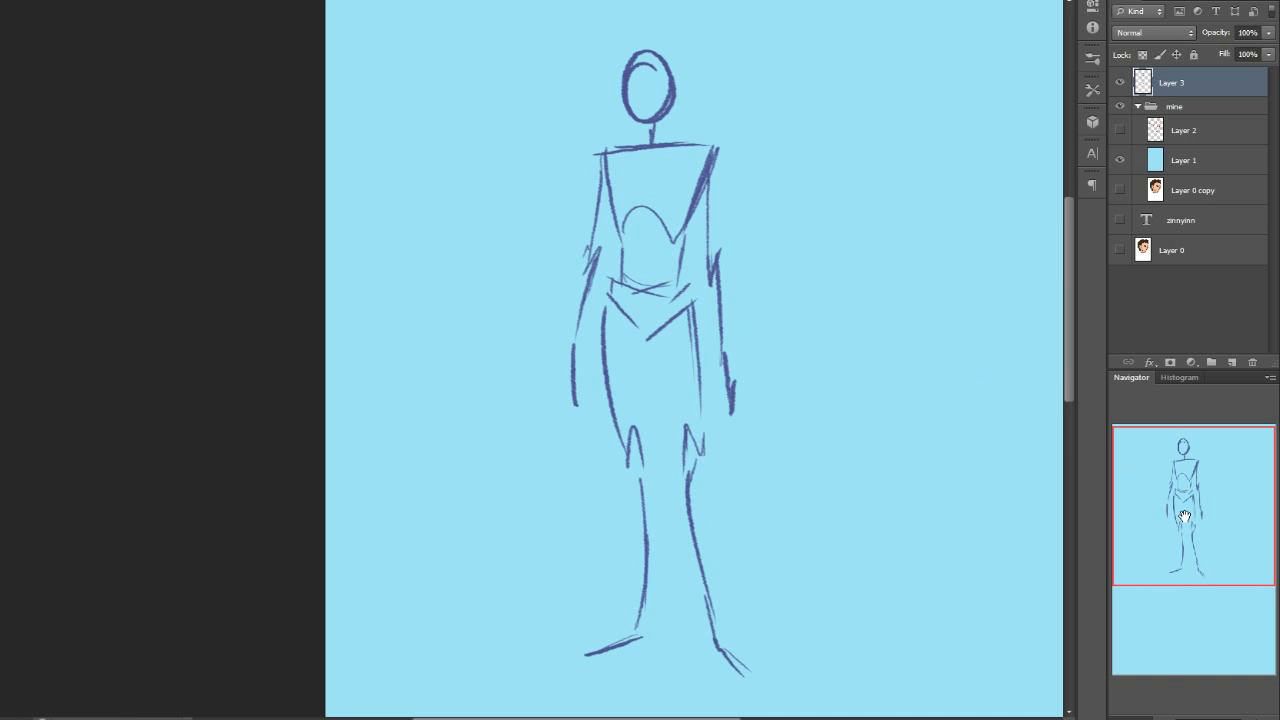
- Run a horizontal guide across the thighs at hand level, and build up both lower legs with bold angular calf lines
left_click_drag(1185, 521, 1185, 518)
left_click_drag(528, 397, 755, 397)
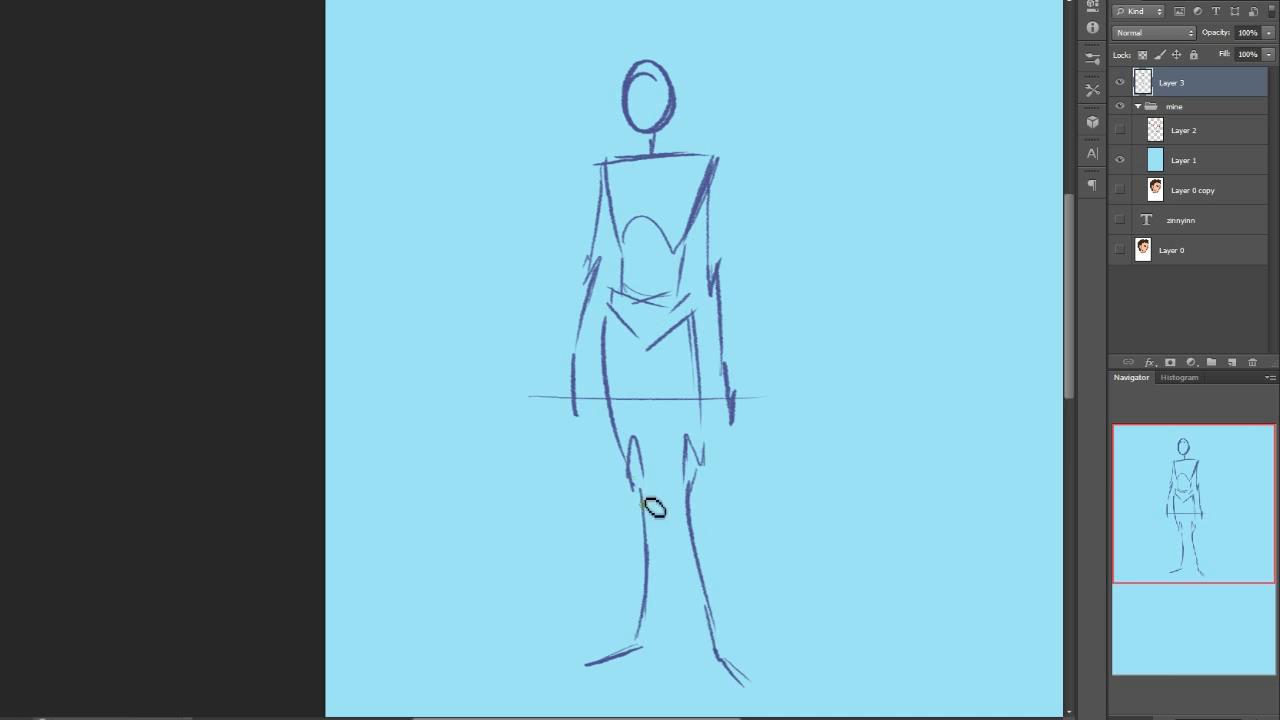
mouse_move(639, 489)
left_mouse_down()
mouse_move(640, 614)
mouse_move(634, 496)
left_mouse_up()
left_click_drag(684, 535, 714, 640)
left_click_drag(704, 500, 722, 666)
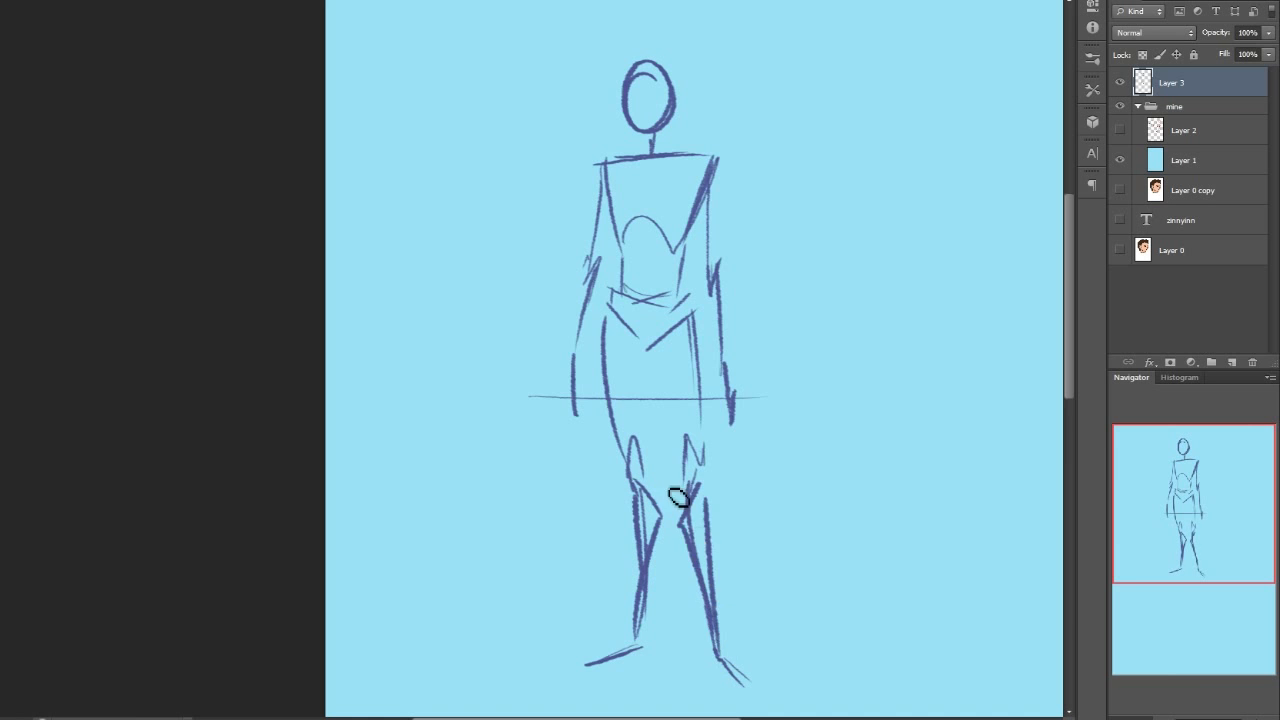
- Draw the inner thigh lines below the first figure's pelvis and outline both feet with heels and toes
left_click_drag(637, 378, 665, 426)
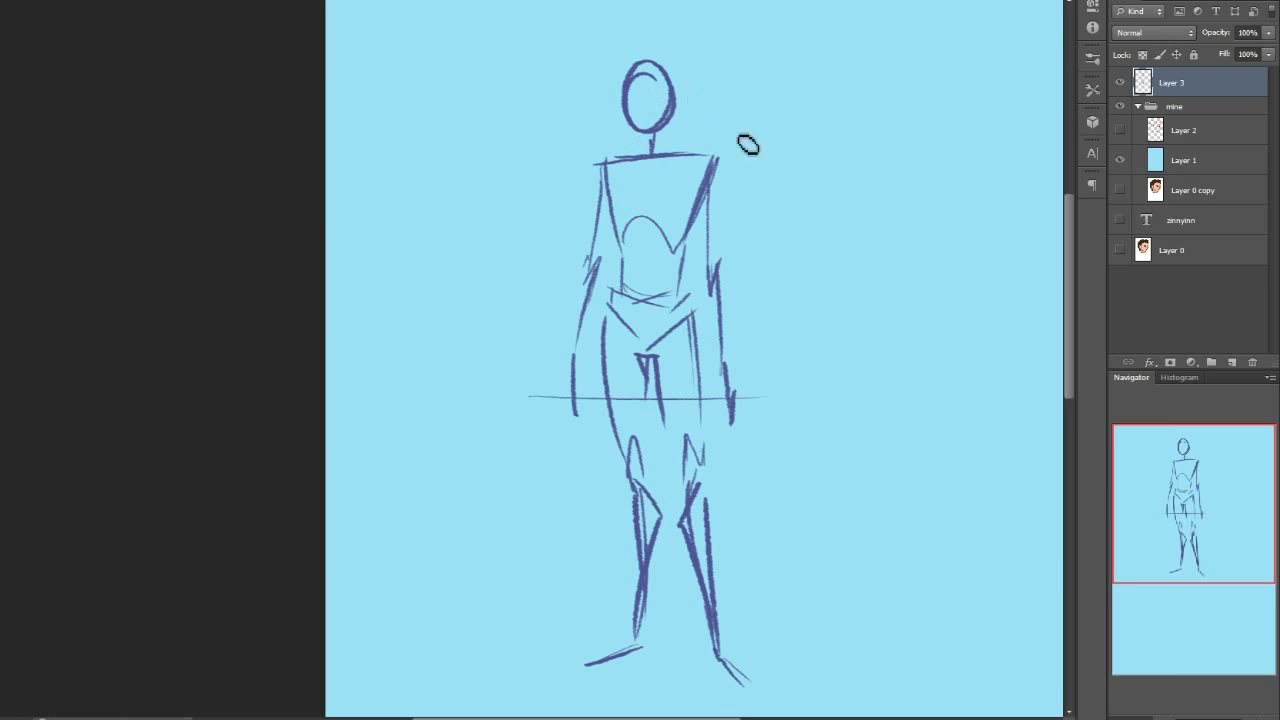
left_click_drag(1196, 521, 1198, 551)
mouse_move(622, 491)
left_mouse_down()
mouse_move(605, 521)
mouse_move(652, 516)
mouse_move(754, 544)
left_mouse_up()
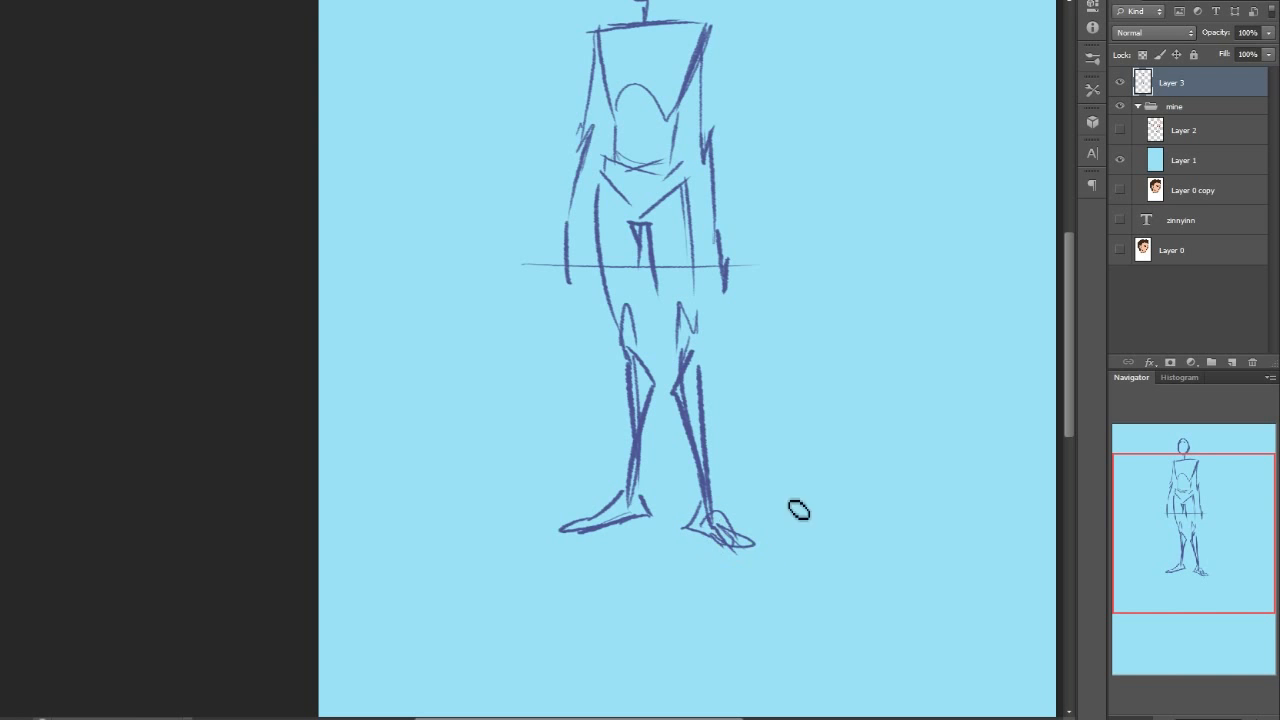
left_click_drag(1207, 524, 1111, 409)
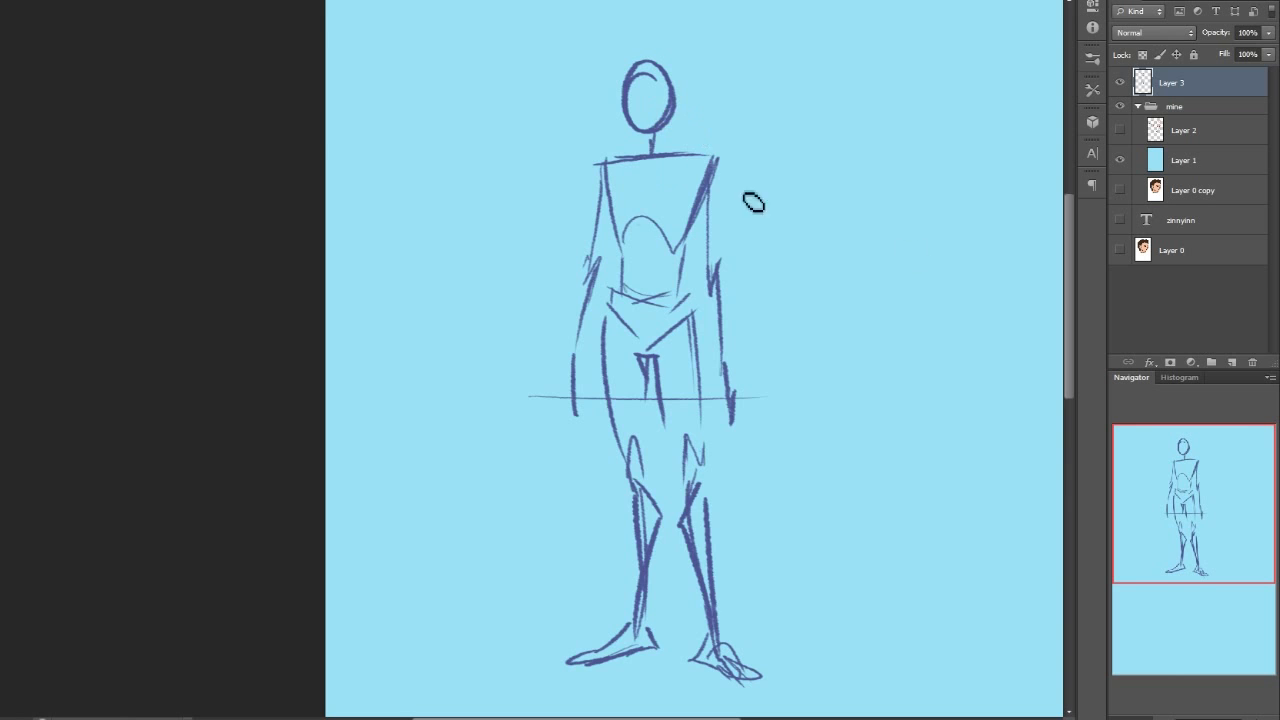
- Sketch a curvy female torso beside the first figure, with shoulders, bust, narrow waist, wide hips and a V-shaped pelvis
left_click(1195, 484)
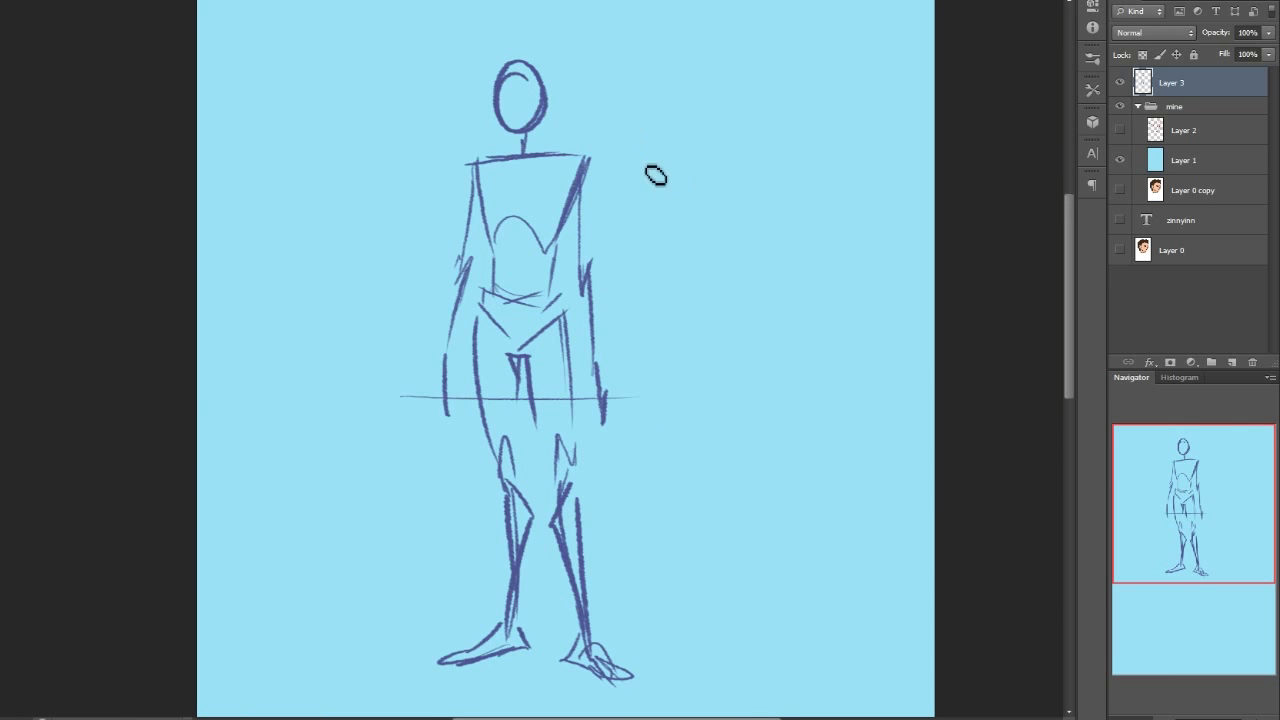
mouse_move(648, 182)
left_mouse_down()
mouse_move(668, 158)
mouse_move(763, 194)
mouse_move(765, 215)
mouse_move(708, 263)
left_mouse_up()
mouse_move(772, 186)
left_mouse_down()
mouse_move(742, 262)
mouse_move(731, 240)
mouse_move(745, 262)
left_mouse_up()
mouse_move(667, 185)
left_mouse_down()
mouse_move(652, 211)
mouse_move(691, 242)
left_mouse_up()
mouse_move(748, 187)
left_mouse_down()
mouse_move(735, 243)
mouse_move(651, 329)
mouse_move(653, 380)
left_mouse_up()
left_click_drag(729, 263, 751, 378)
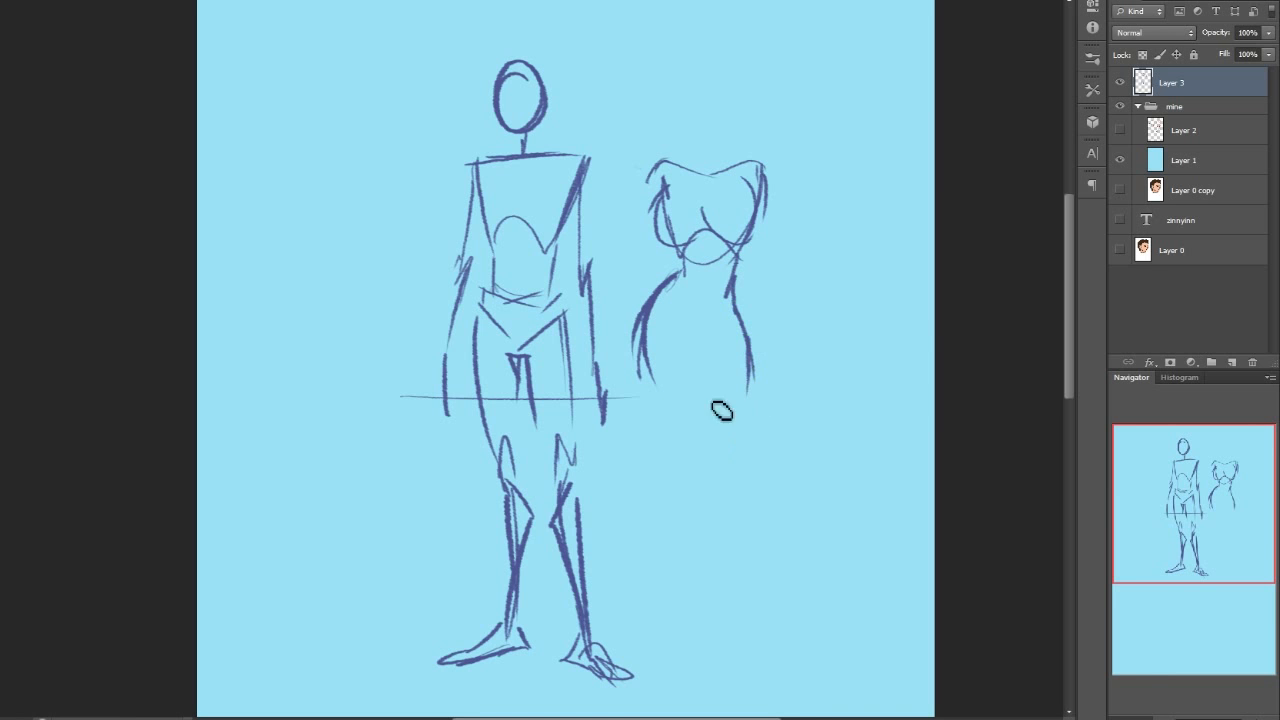
left_click_drag(652, 306, 703, 366)
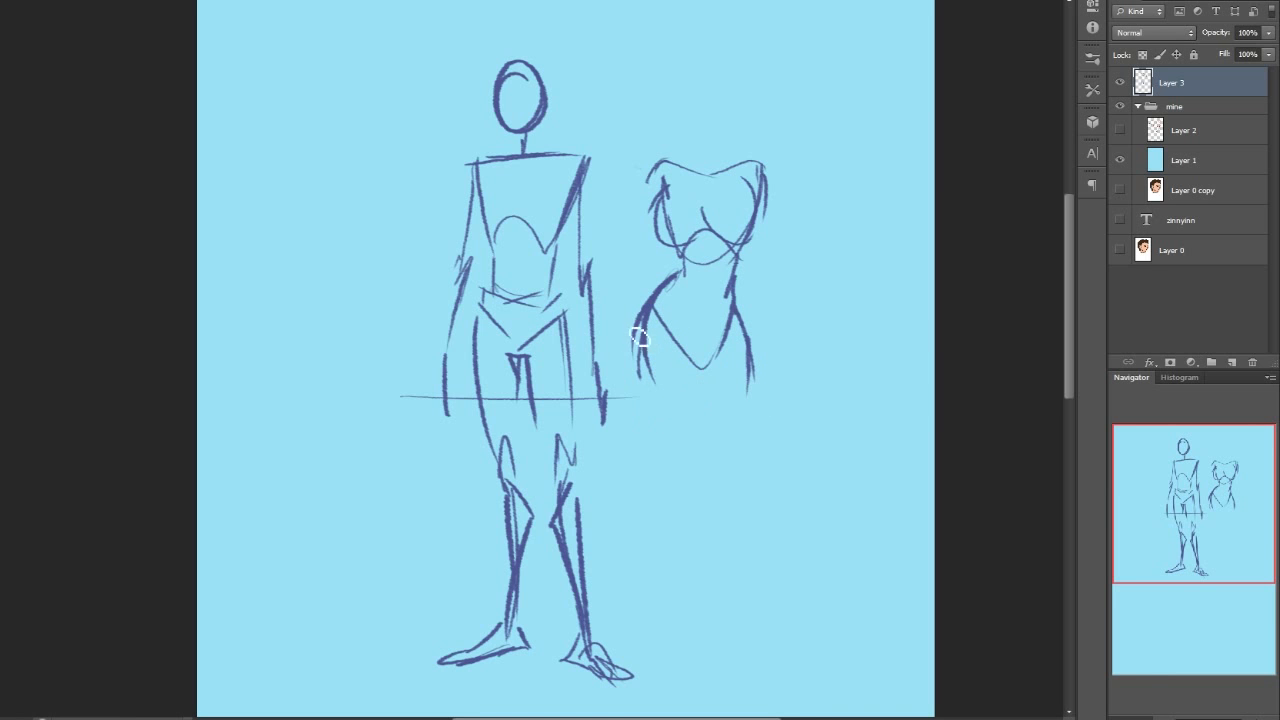
- Draw the female figure's legs with full thighs, indented knees, curved calves and narrow ankles
left_click_drag(676, 477, 669, 494)
left_click_drag(644, 560, 651, 598)
mouse_move(650, 542)
left_mouse_down()
mouse_move(671, 658)
mouse_move(681, 540)
left_mouse_up()
mouse_move(702, 376)
left_mouse_down()
mouse_move(693, 459)
mouse_move(738, 489)
left_mouse_up()
mouse_move(753, 382)
left_mouse_down()
mouse_move(769, 523)
mouse_move(762, 608)
left_mouse_up()
left_click_drag(738, 496, 777, 651)
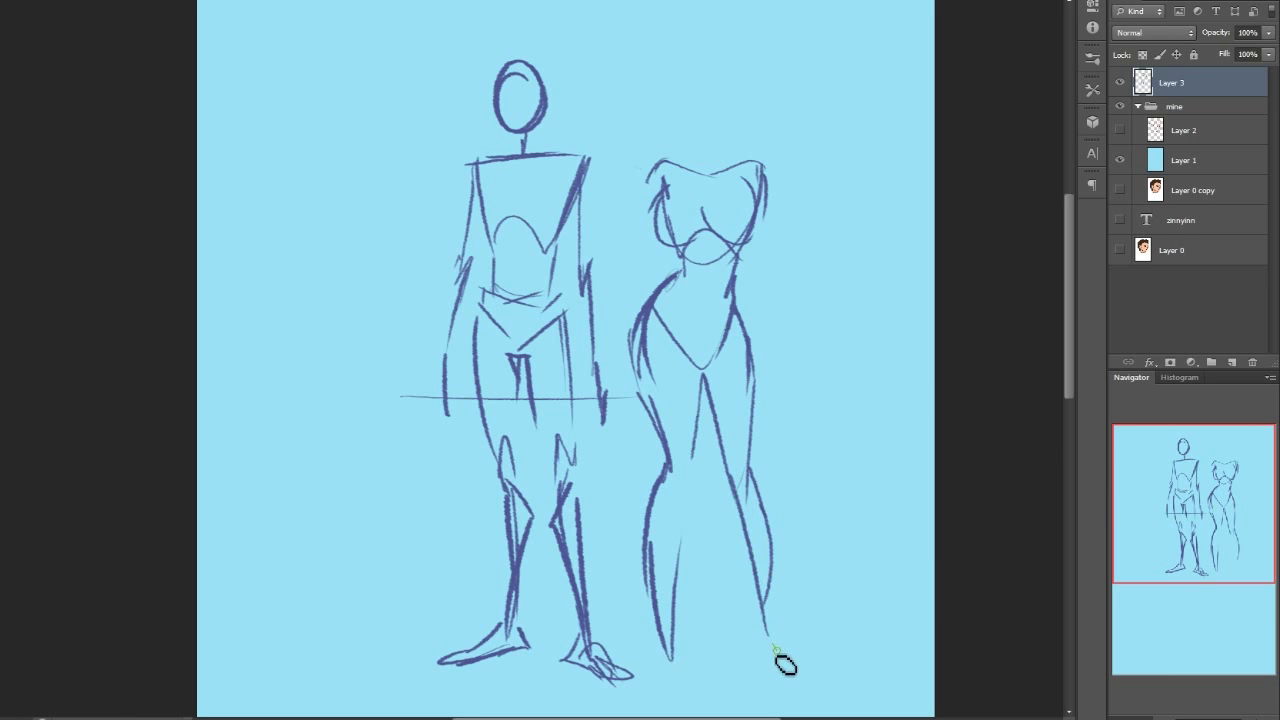
left_click_drag(692, 466, 667, 556)
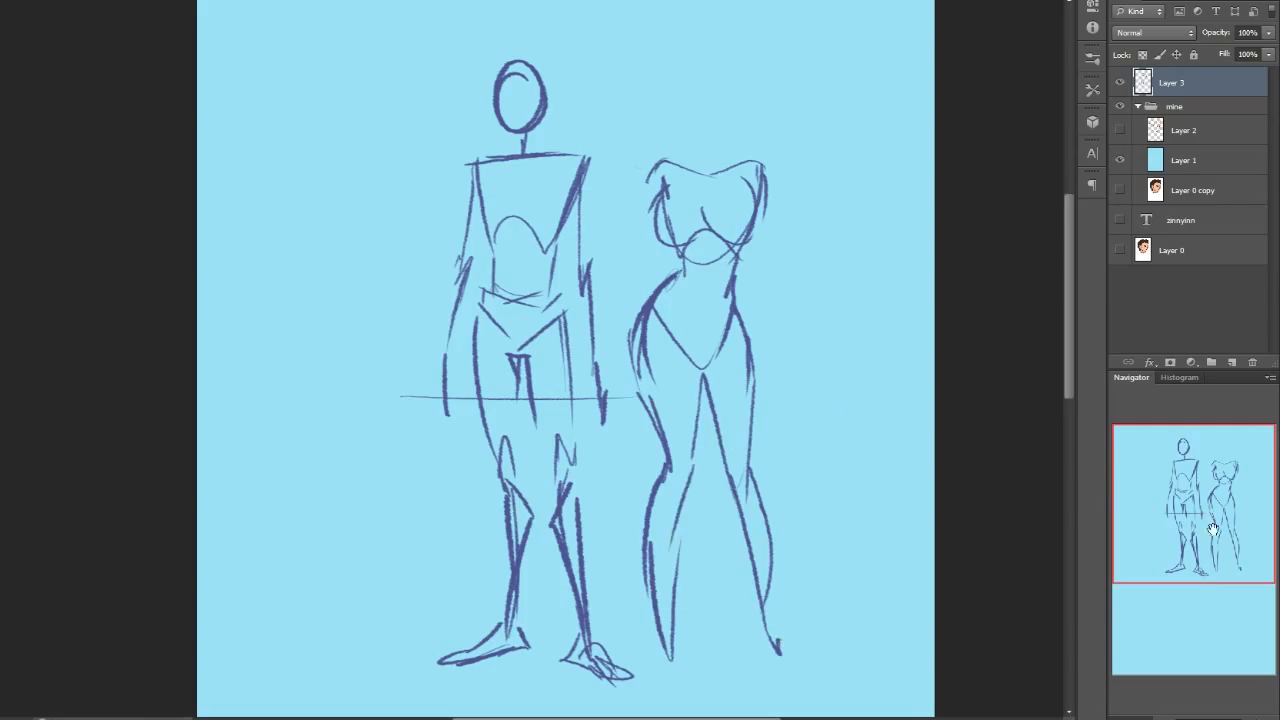
- Add a knee curve to the female figure's inner leg and rough in both of her small feet
left_click_drag(1225, 553, 1223, 565)
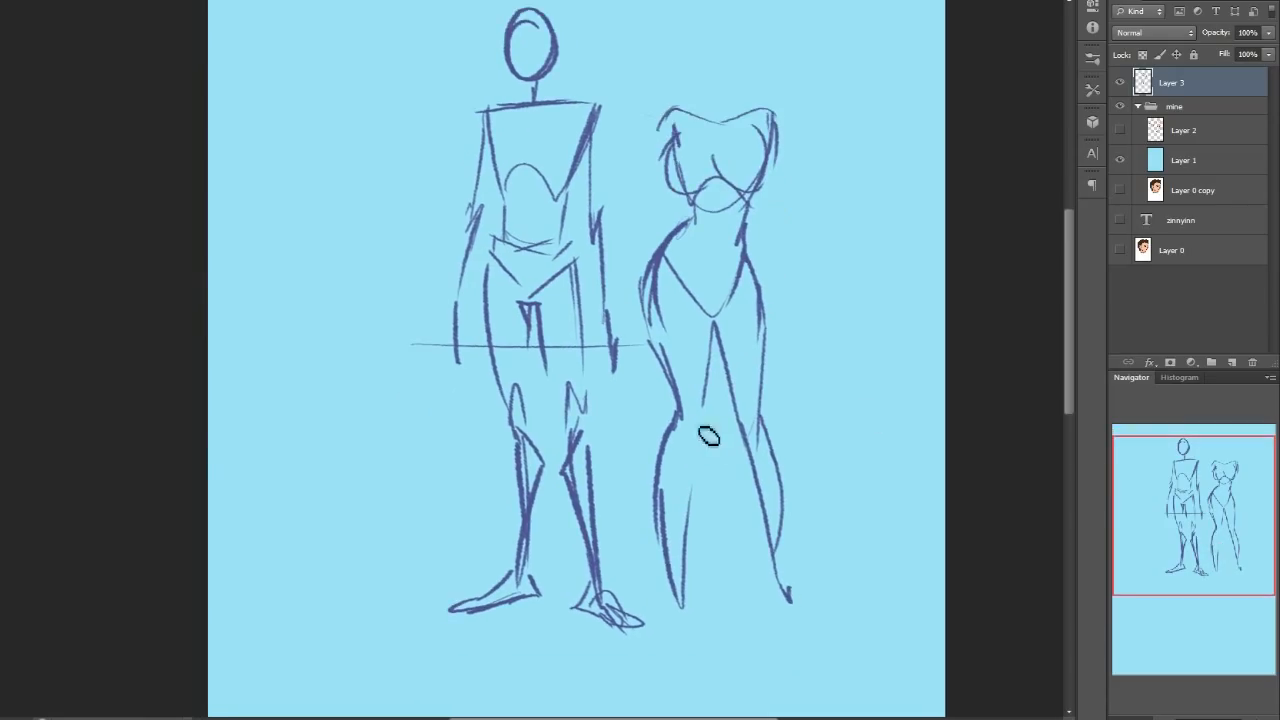
left_click_drag(712, 425, 700, 486)
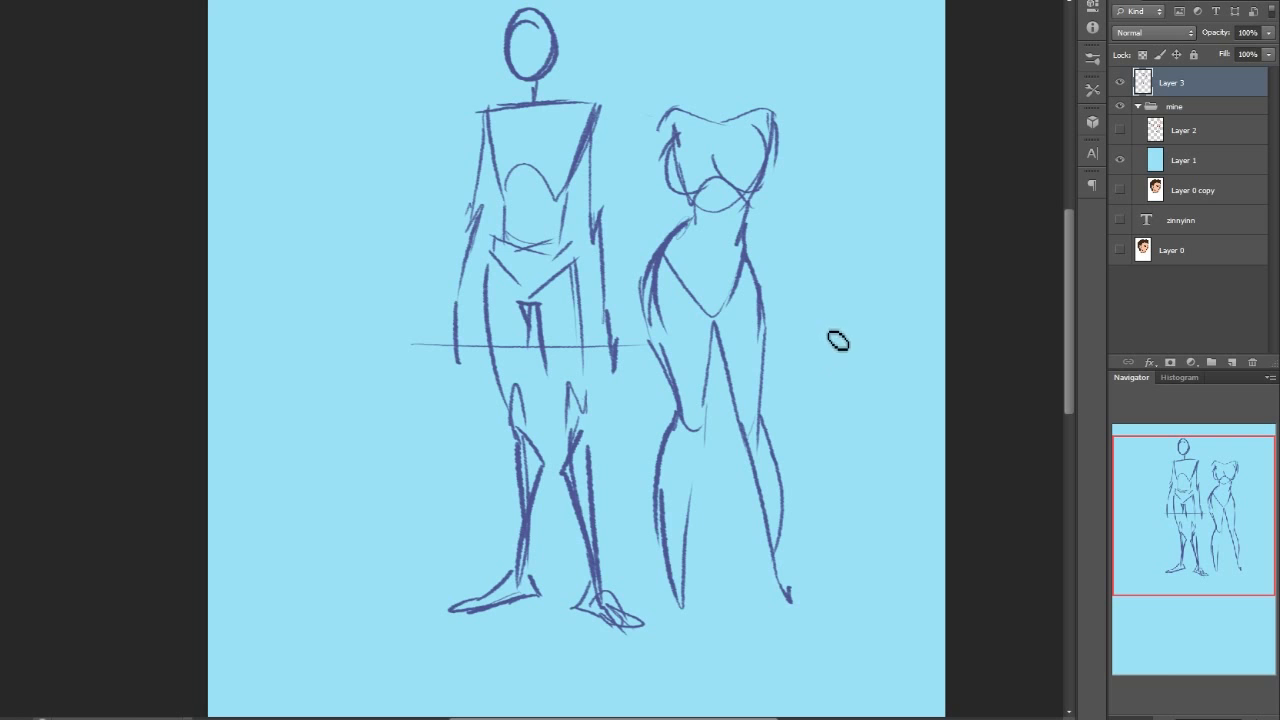
left_click_drag(667, 595, 709, 620)
left_click_drag(778, 585, 797, 600)
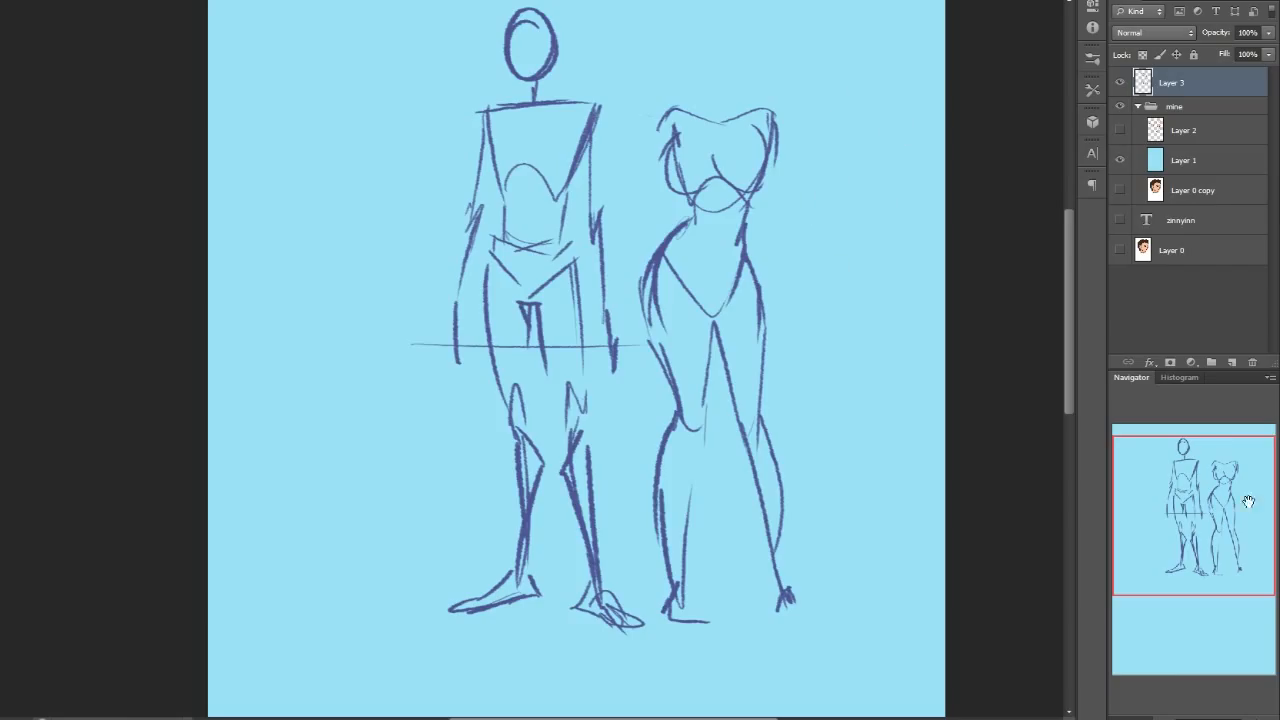
left_click_drag(1235, 500, 1235, 488)
left_click_drag(661, 87, 905, 76)
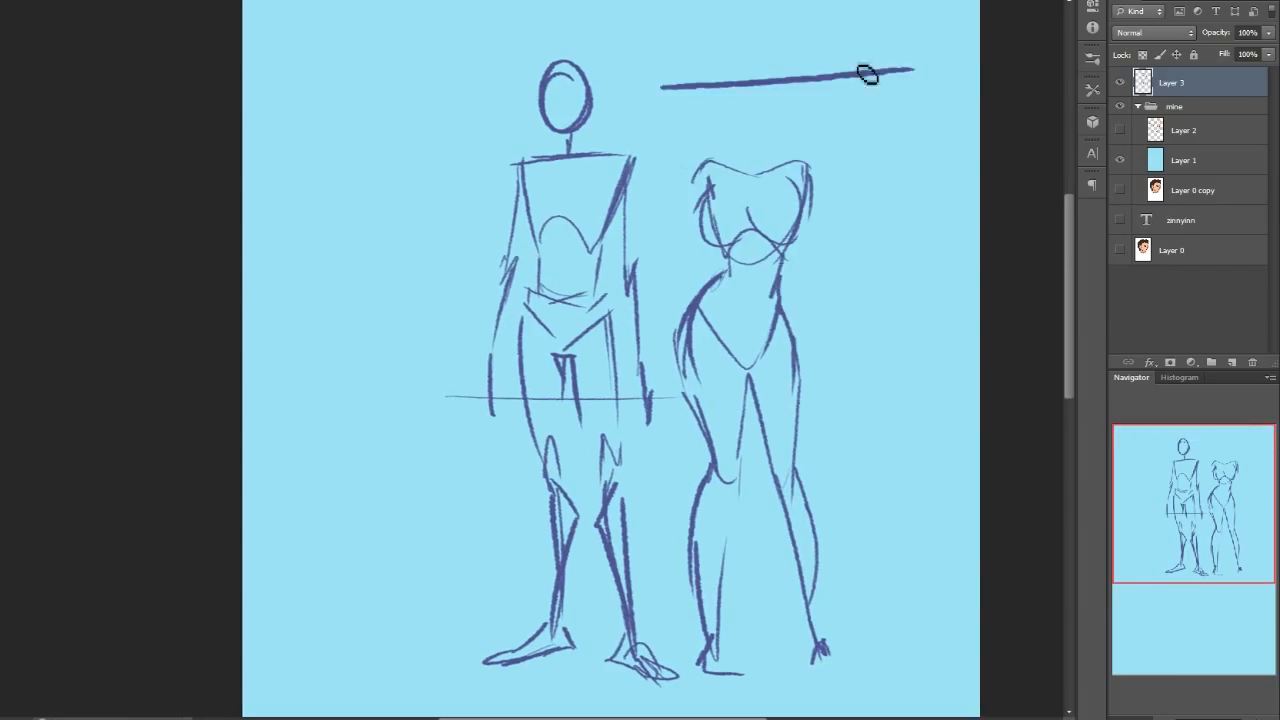
mouse_move(661, 89)
left_mouse_down()
mouse_move(766, 117)
mouse_move(915, 98)
left_mouse_up()
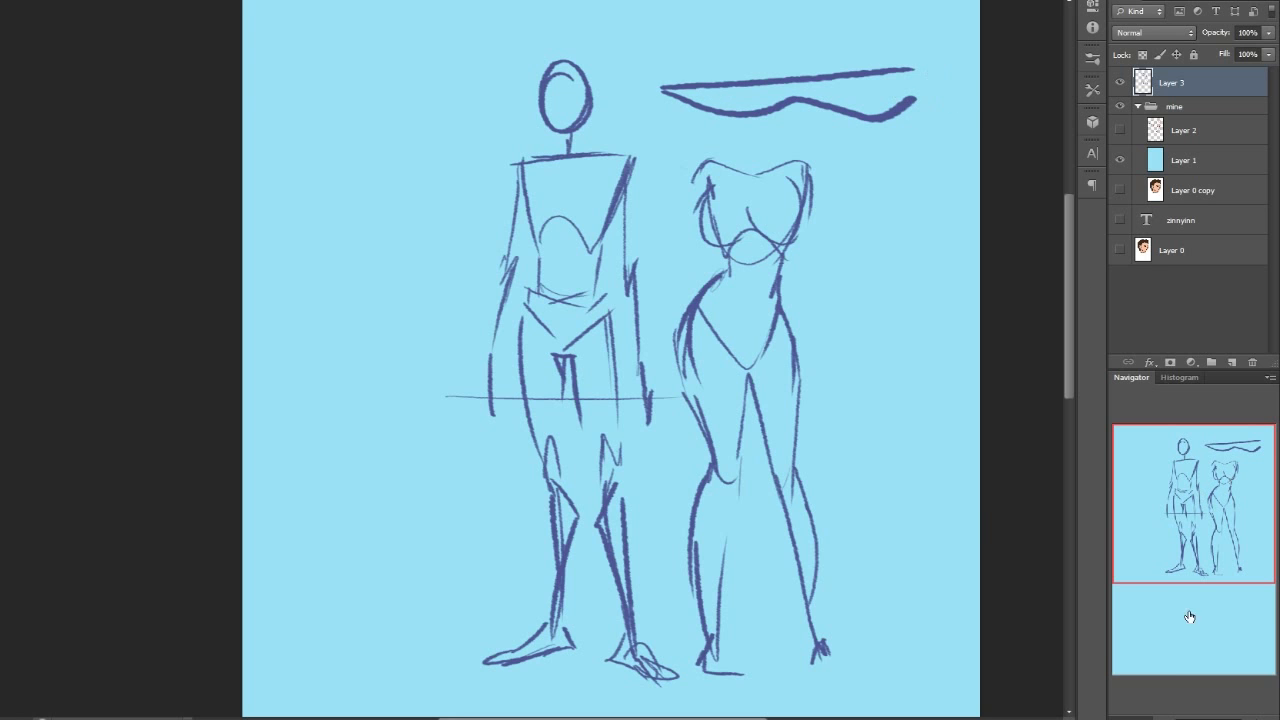
key("ctrl+alt+z")
key("ctrl+alt+z")
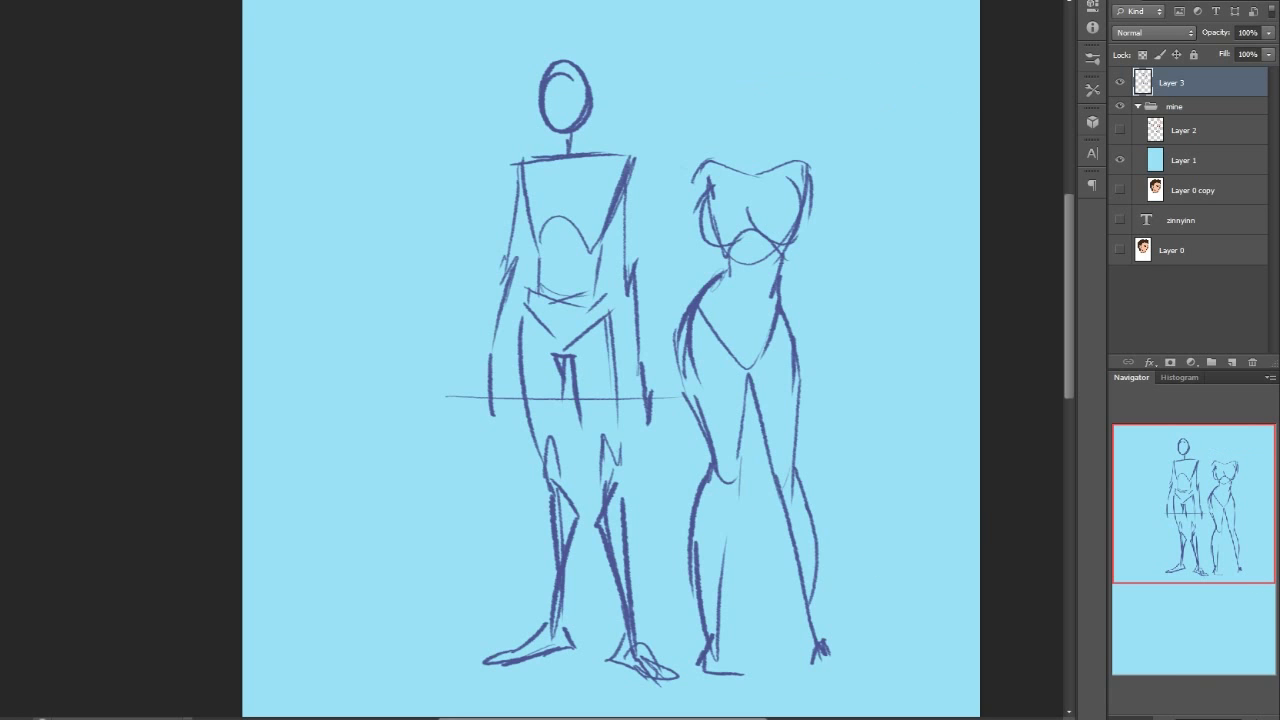
- Draw the female figure's arms, one reaching the first figure's hand, and add an oval head with a curved ponytail
left_click_drag(703, 170, 641, 300)
left_click_drag(682, 333, 666, 437)
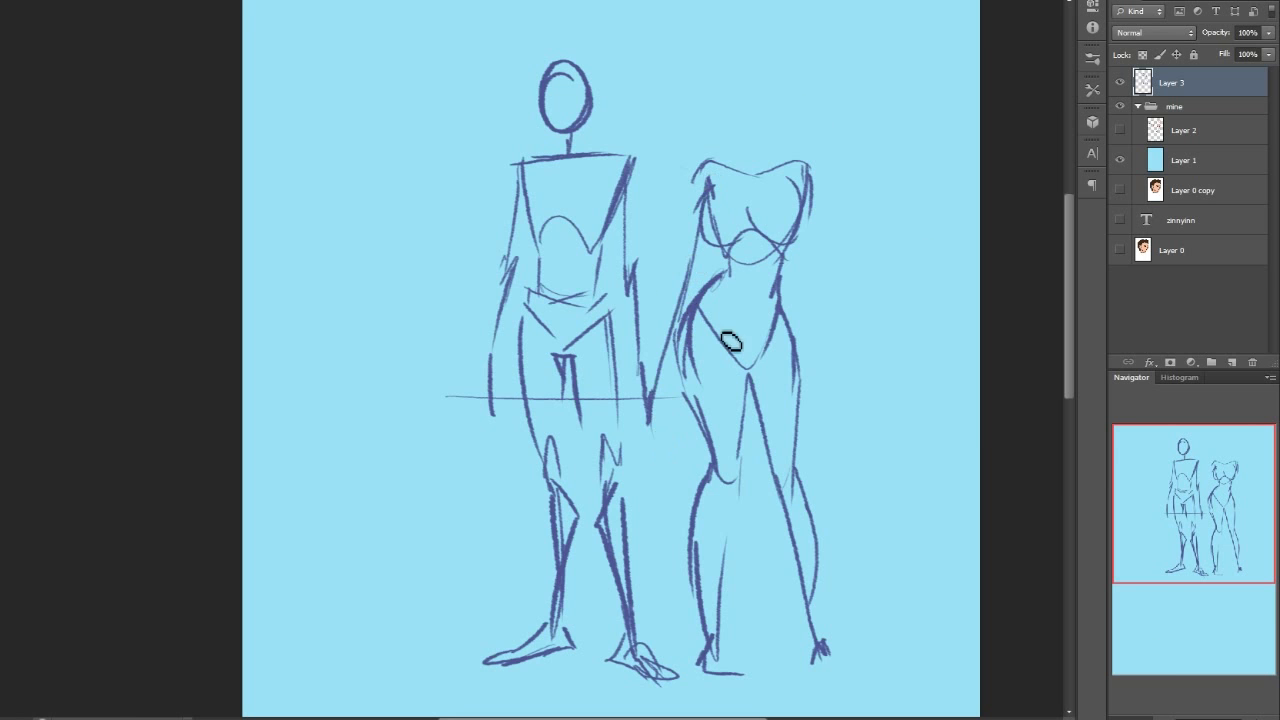
left_click_drag(811, 206, 808, 410)
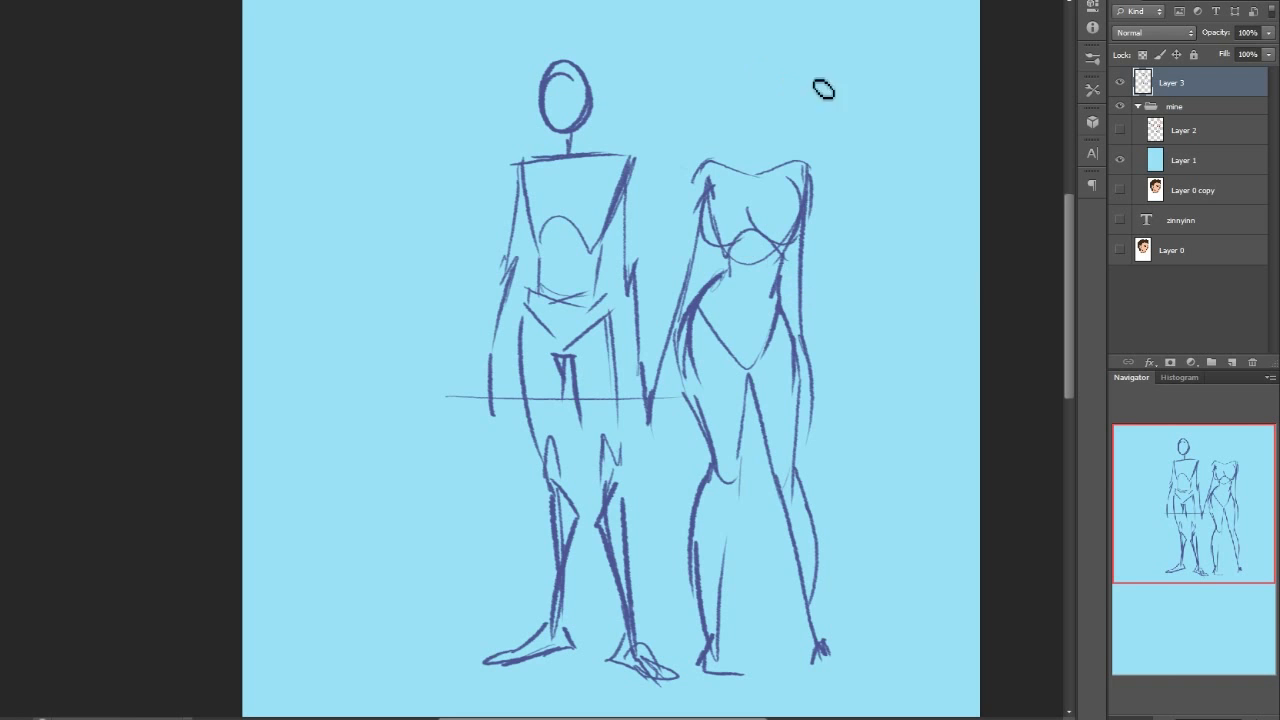
mouse_move(743, 157)
left_mouse_down()
mouse_move(760, 103)
mouse_move(816, 82)
left_mouse_up()
left_click_drag(830, 148, 836, 132)
- Strengthen the female figure's outer calf contour and reshape both feet as if raised on high heels
left_click_drag(1205, 485, 1202, 511)
mouse_move(725, 515)
left_mouse_down()
mouse_move(709, 568)
mouse_move(757, 561)
left_mouse_up()
left_click_drag(808, 355, 834, 486)
left_click_drag(837, 408, 838, 540)
left_click_drag(814, 446, 826, 525)
mouse_move(832, 540)
left_mouse_down()
mouse_move(817, 557)
mouse_move(834, 563)
left_mouse_up()
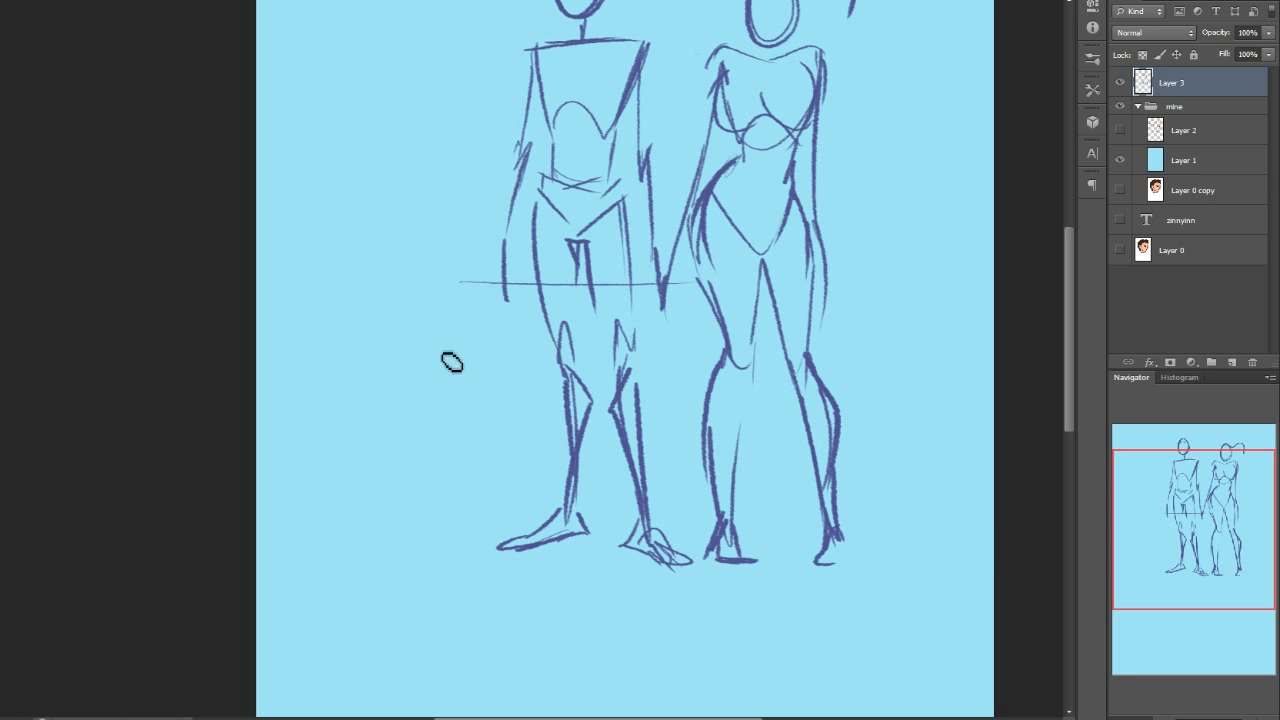
- Draw three S-curved strokes alternating with three straight diagonal ones in the empty area beside the first figure's legs
mouse_move(428, 296)
left_mouse_down()
mouse_move(381, 443)
mouse_move(406, 431)
mouse_move(390, 448)
mouse_move(490, 313)
mouse_move(447, 374)
left_mouse_up()
left_click_drag(447, 480, 466, 416)
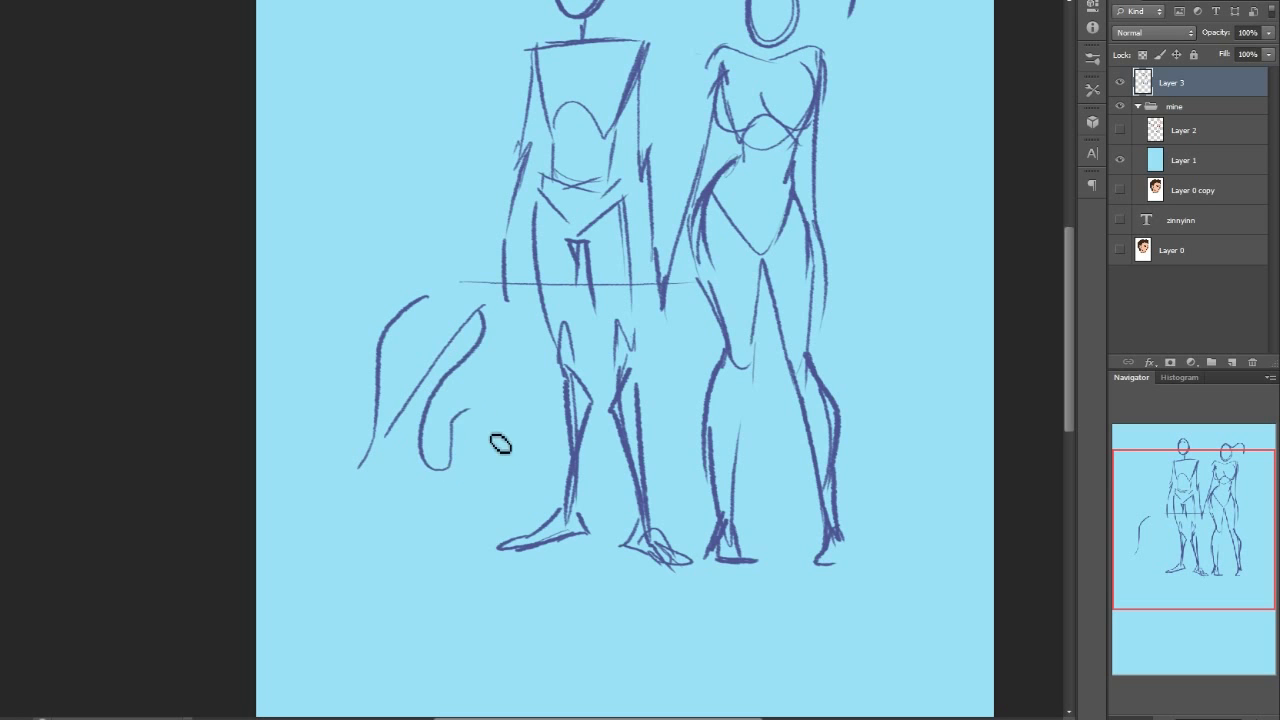
key("ctrl+z")
left_click_drag(492, 350, 392, 495)
left_click_drag(527, 368, 437, 460)
mouse_move(533, 405)
left_mouse_down()
mouse_move(492, 428)
mouse_move(433, 515)
left_mouse_up()
left_click_drag(546, 435, 446, 512)
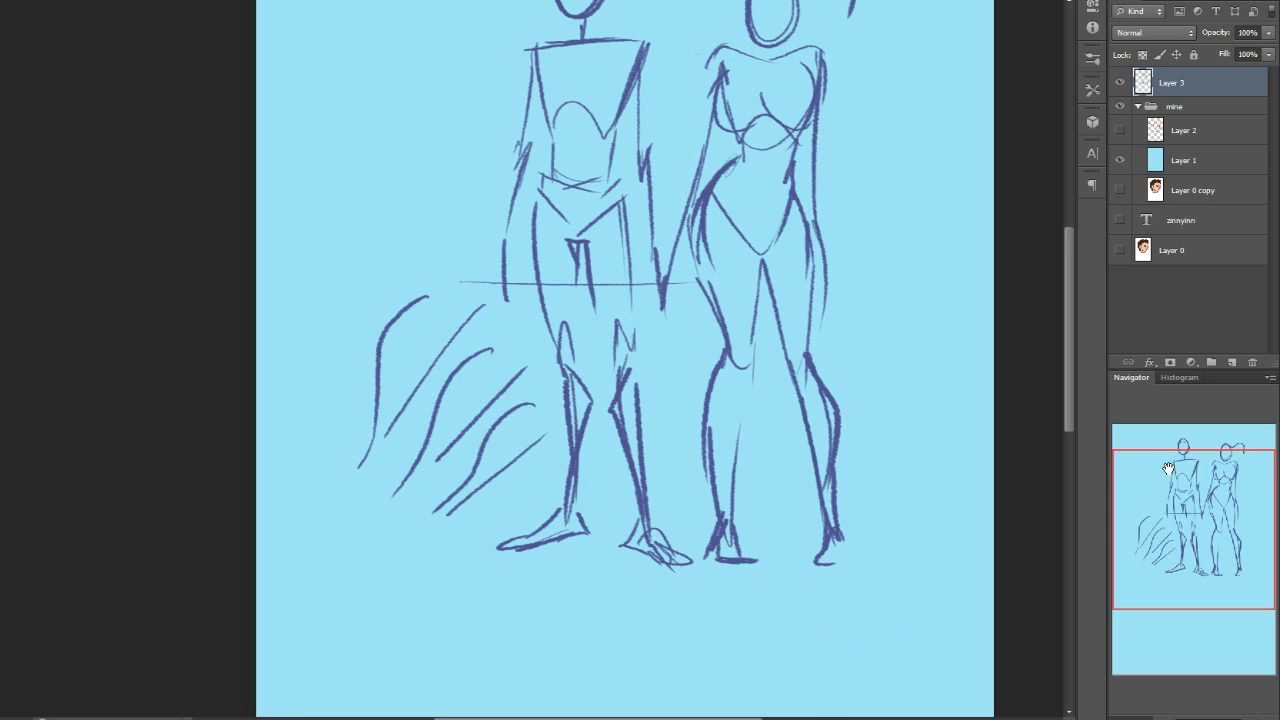
- Sketch a hand with long extended fingers and a curved thumb beside the first figure's torso
left_click_drag(1168, 469, 1180, 443)
mouse_move(383, 211)
left_mouse_down()
mouse_move(320, 277)
mouse_move(422, 226)
mouse_move(382, 211)
left_mouse_up()
left_click_drag(323, 326, 423, 263)
left_click_drag(338, 346, 420, 282)
mouse_move(460, 214)
left_mouse_down()
mouse_move(434, 247)
mouse_move(447, 258)
left_mouse_up()
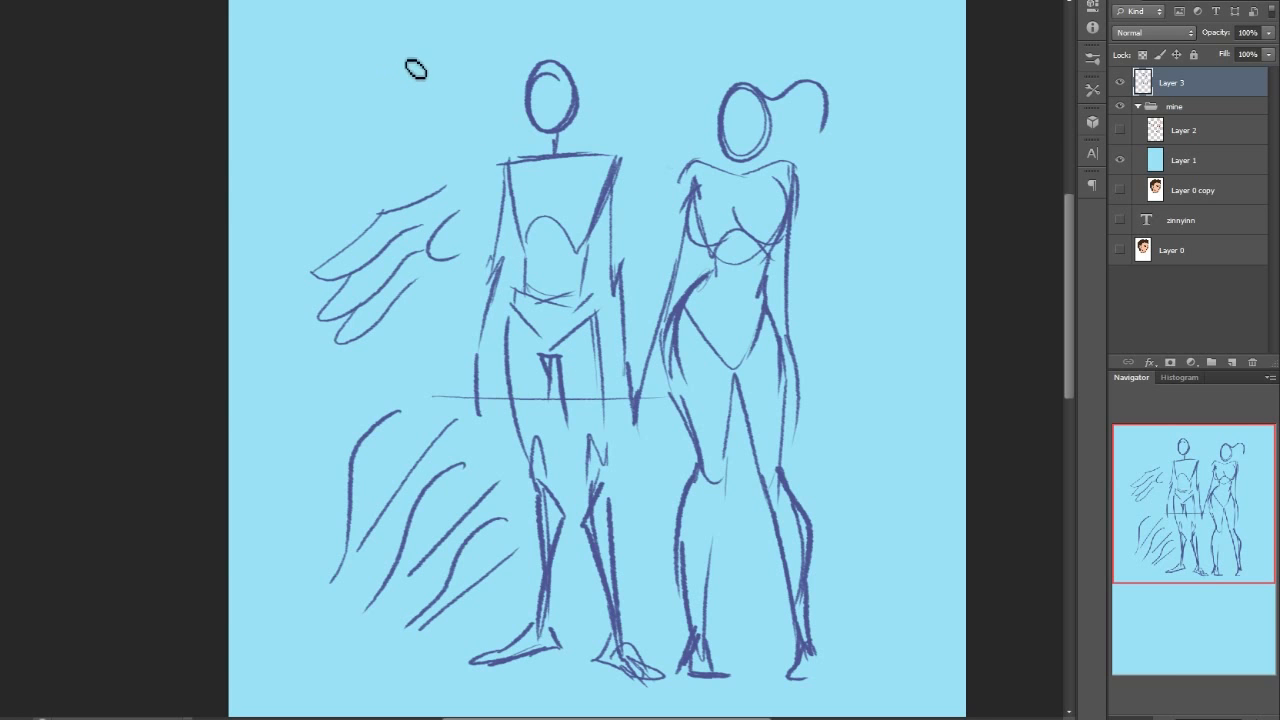
left_click_drag(416, 40, 350, 110)
key("ctrl+z")
left_click_drag(411, 54, 340, 112)
key("ctrl+z")
- Sketch a rounded contour with a small inner loop above the hand study, plus a larger light curve beside it
mouse_move(432, 42)
left_mouse_down()
mouse_move(359, 139)
mouse_move(398, 178)
left_mouse_up()
left_click_drag(453, 110, 402, 178)
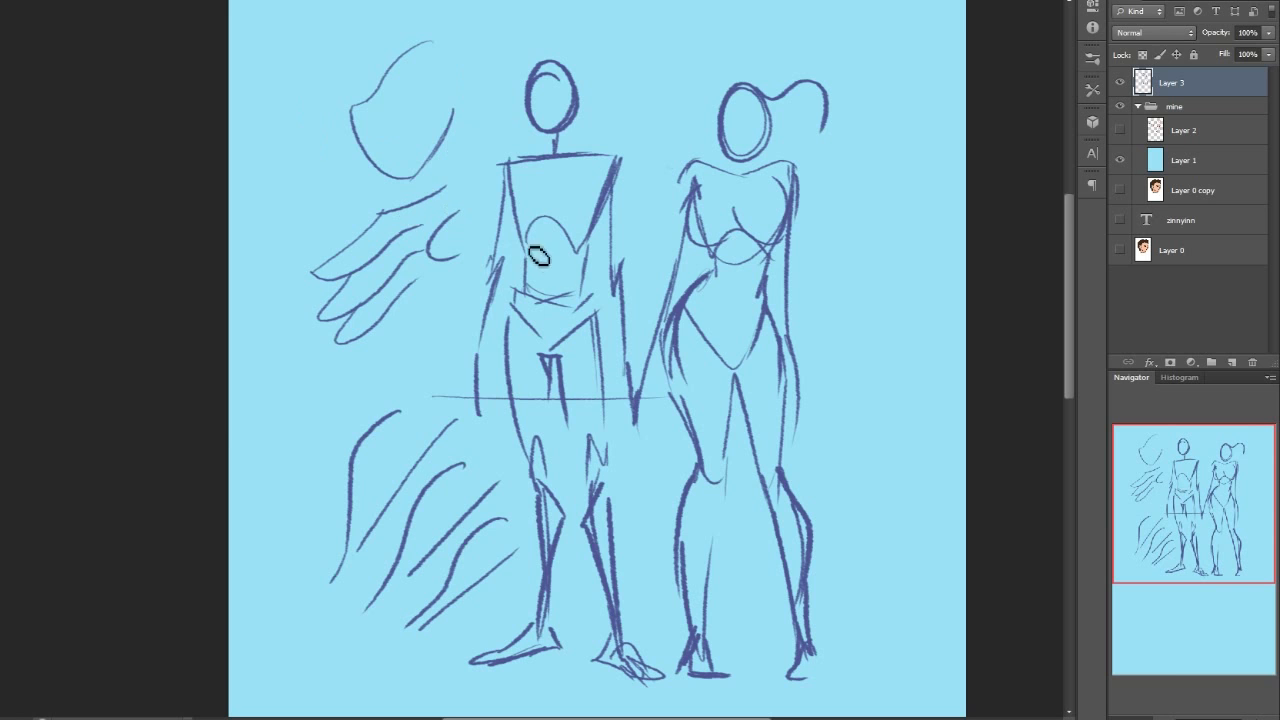
left_click_drag(390, 80, 370, 137)
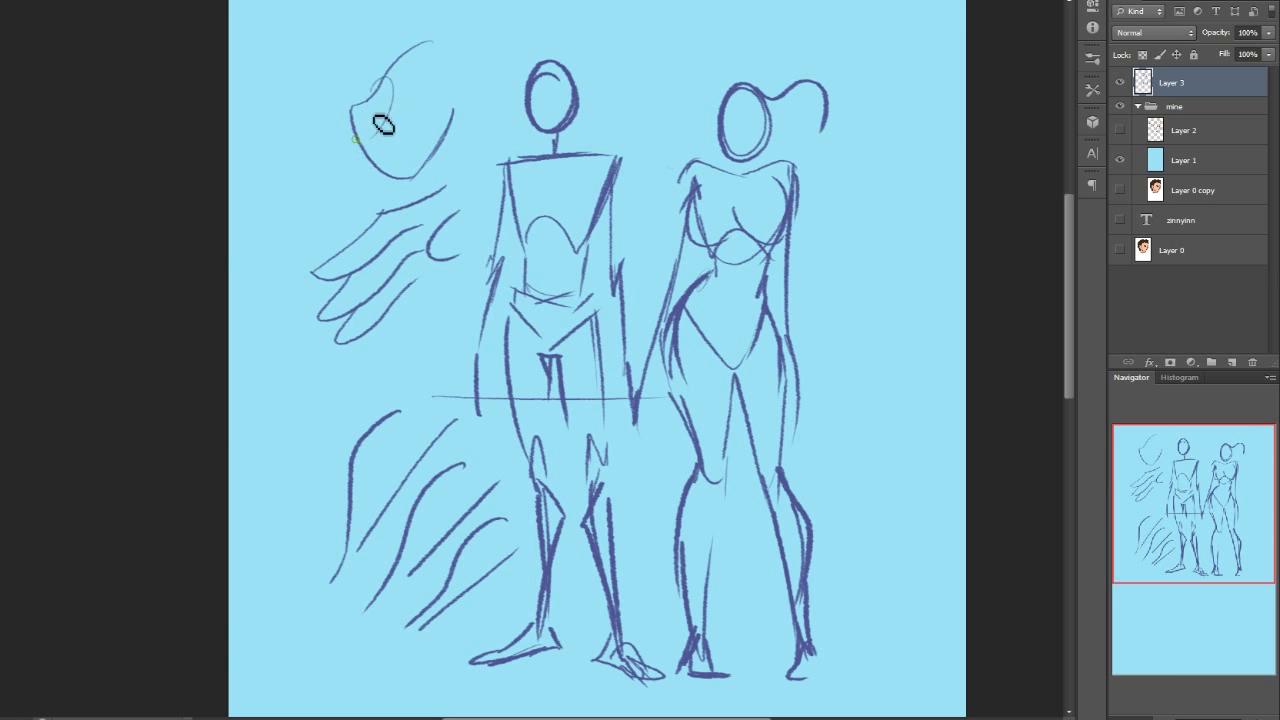
left_click_drag(381, 38, 292, 108)
- Draw a large bumpy contour with inner curves and an oval lower end beside the female figure's arm and hip
left_click(1233, 520)
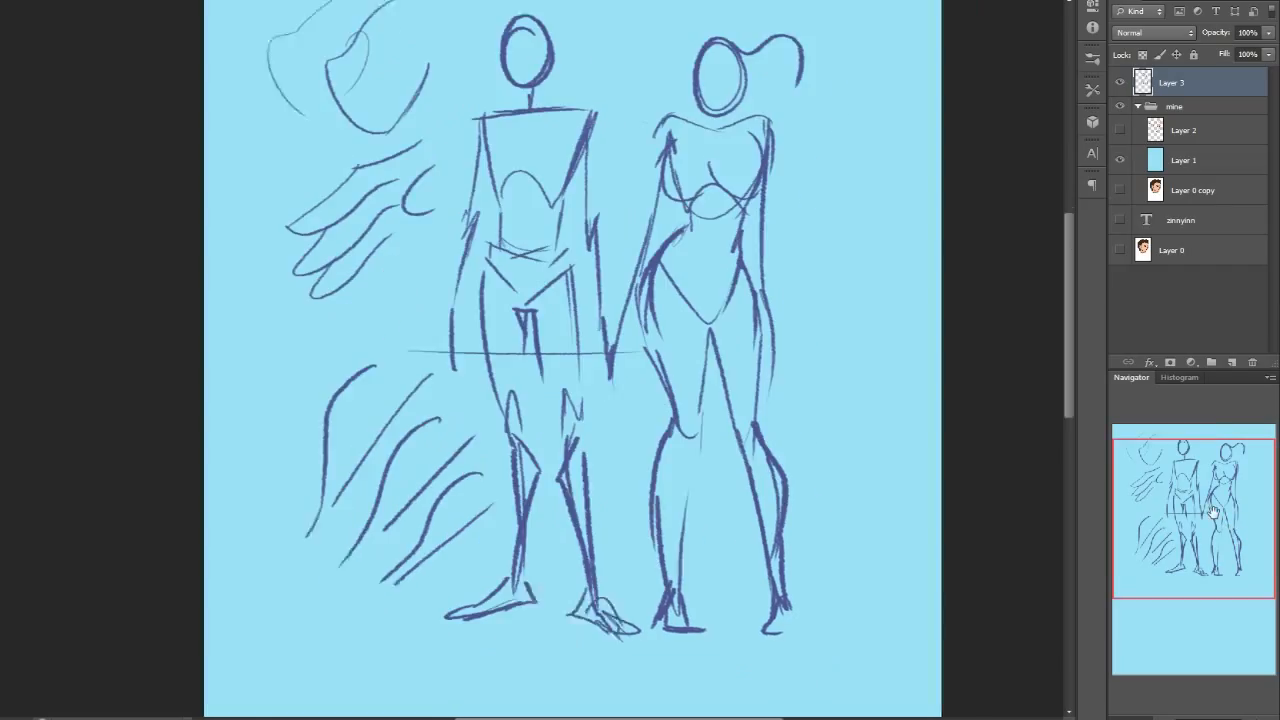
mouse_move(797, 278)
left_mouse_down()
mouse_move(799, 182)
mouse_move(868, 270)
left_mouse_up()
left_click_drag(793, 292, 851, 294)
left_click_drag(882, 236, 842, 302)
mouse_move(762, 350)
left_mouse_down()
mouse_move(828, 300)
mouse_move(770, 180)
mouse_move(830, 170)
left_mouse_up()
- Sketch a lower leg with a pointed foot and arched heel strokes below the first figure
left_click_drag(1231, 520, 1222, 557)
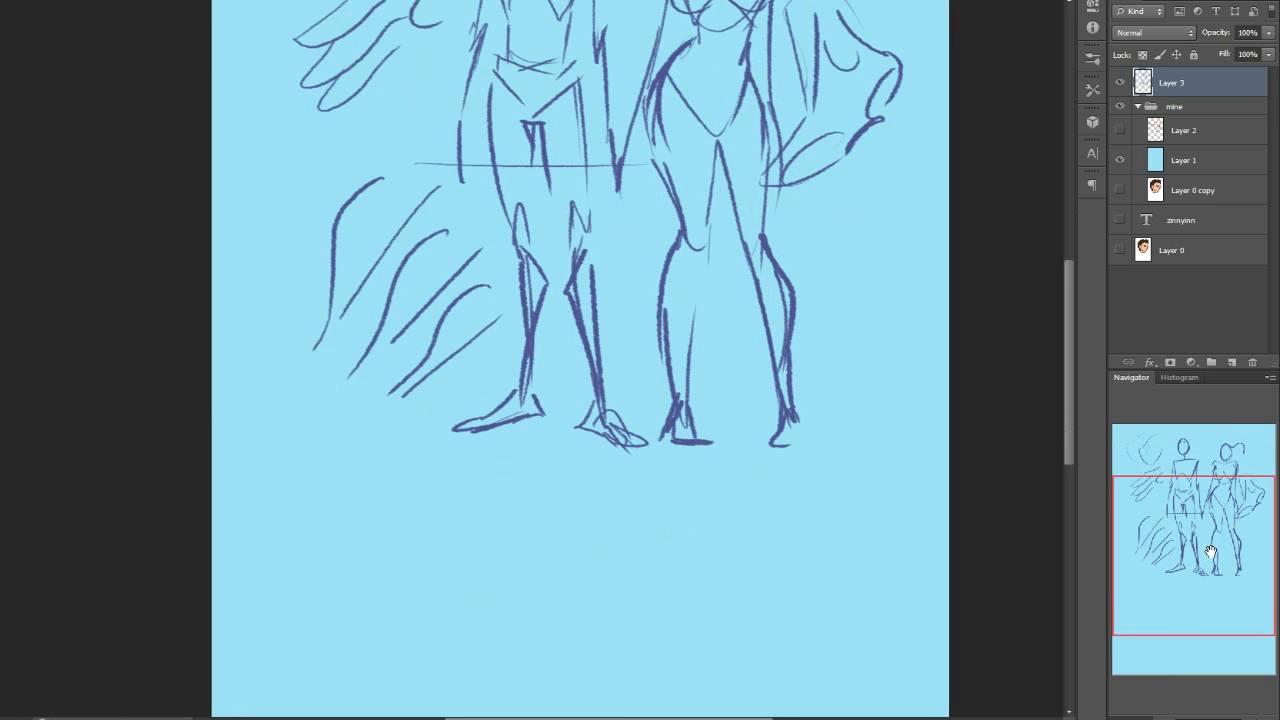
mouse_move(383, 443)
left_mouse_down()
mouse_move(390, 571)
mouse_move(378, 562)
mouse_move(346, 592)
mouse_move(445, 565)
mouse_move(354, 594)
mouse_move(363, 580)
mouse_move(422, 582)
mouse_move(465, 548)
mouse_move(449, 571)
mouse_move(472, 480)
left_mouse_up()
left_click_drag(413, 440, 475, 468)
left_click_drag(472, 478, 483, 545)
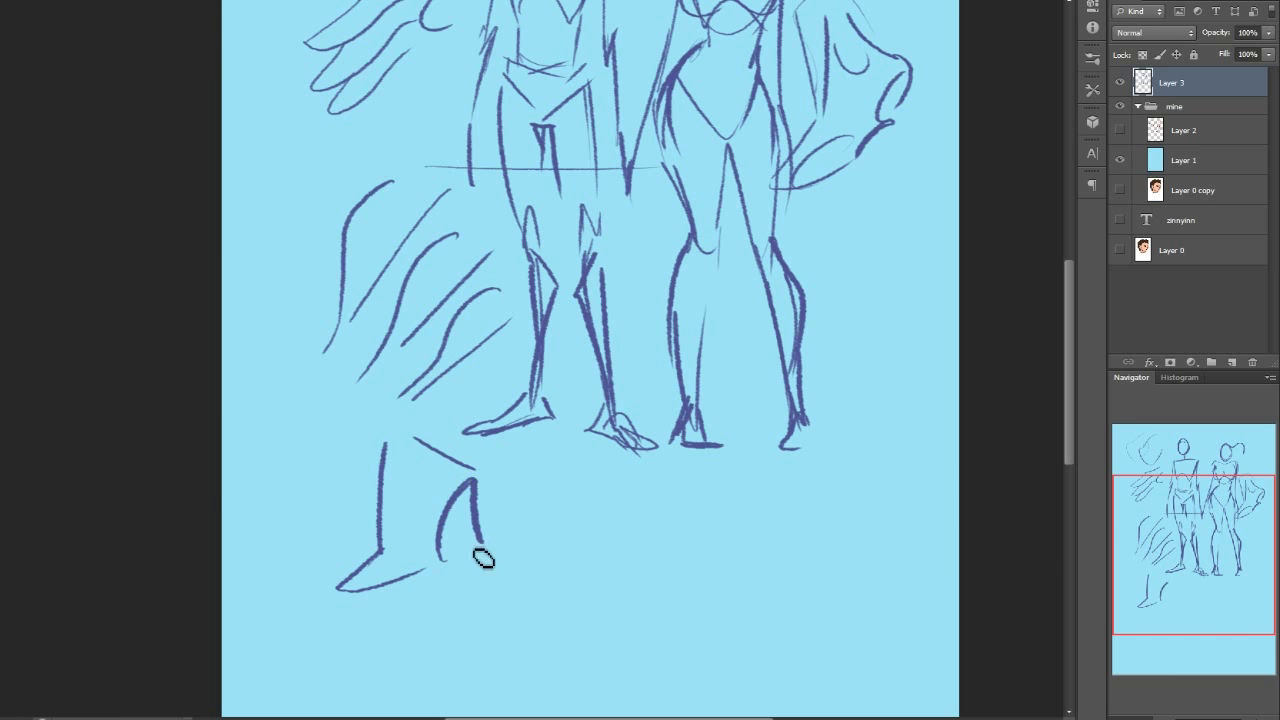
mouse_move(440, 450)
left_mouse_down()
mouse_move(418, 499)
mouse_move(403, 551)
left_mouse_up()
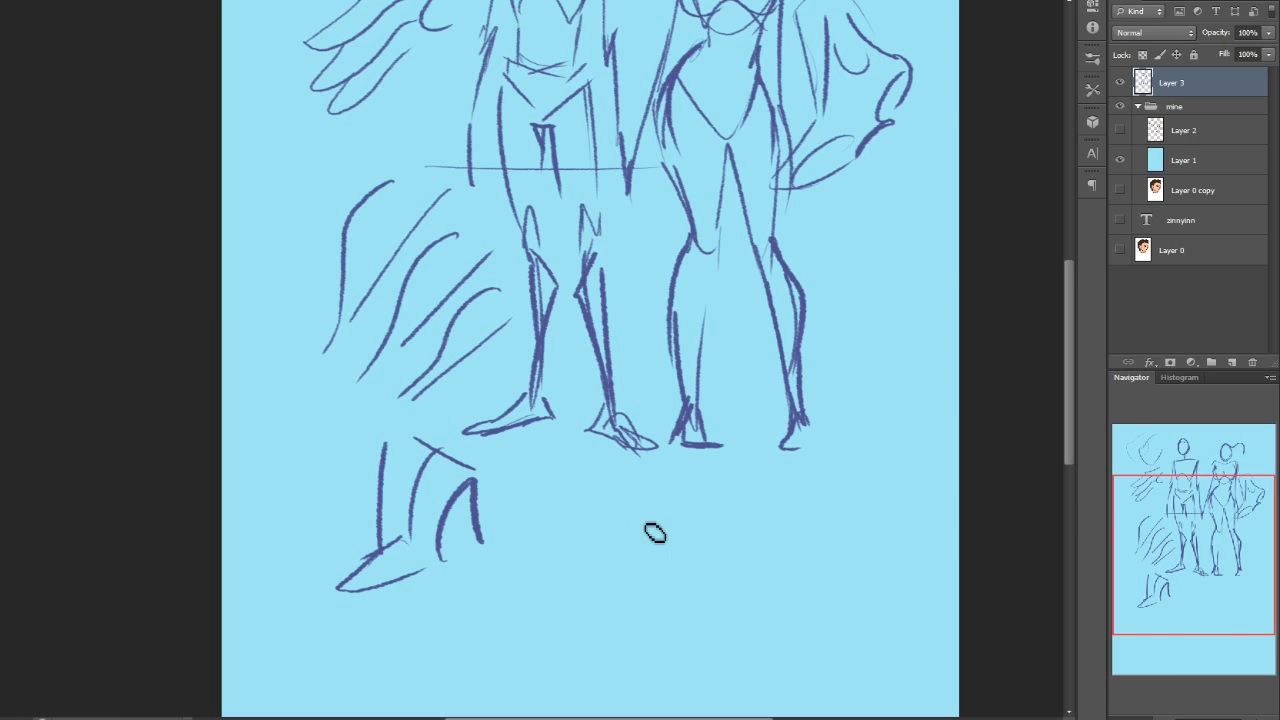
- Sketch an open hand with a rounded palm and spread, tapering fingers below the female figure's feet
mouse_move(609, 540)
left_mouse_down()
mouse_move(691, 529)
mouse_move(651, 525)
mouse_move(700, 537)
mouse_move(612, 520)
mouse_move(705, 535)
mouse_move(656, 519)
mouse_move(666, 524)
mouse_move(696, 477)
mouse_move(746, 540)
mouse_move(720, 524)
mouse_move(691, 552)
mouse_move(695, 585)
left_mouse_up()
left_click_drag(712, 524, 698, 568)
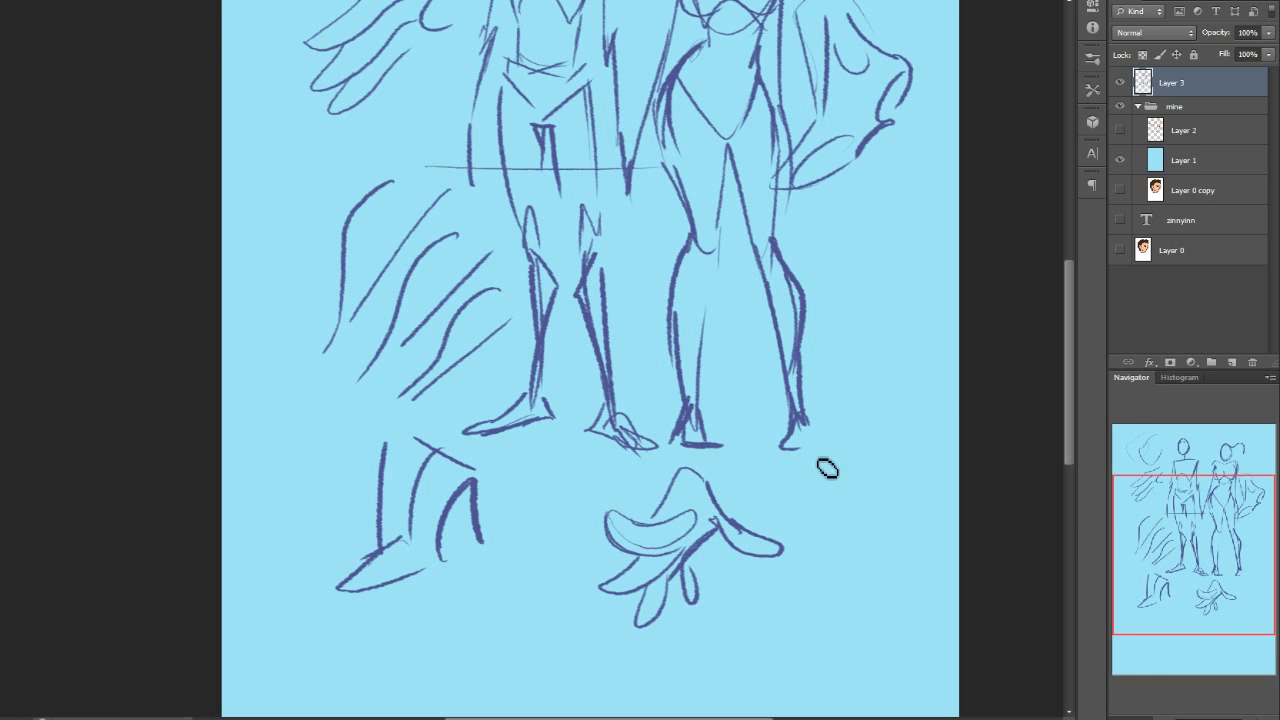
left_click_drag(1166, 513, 1153, 565)
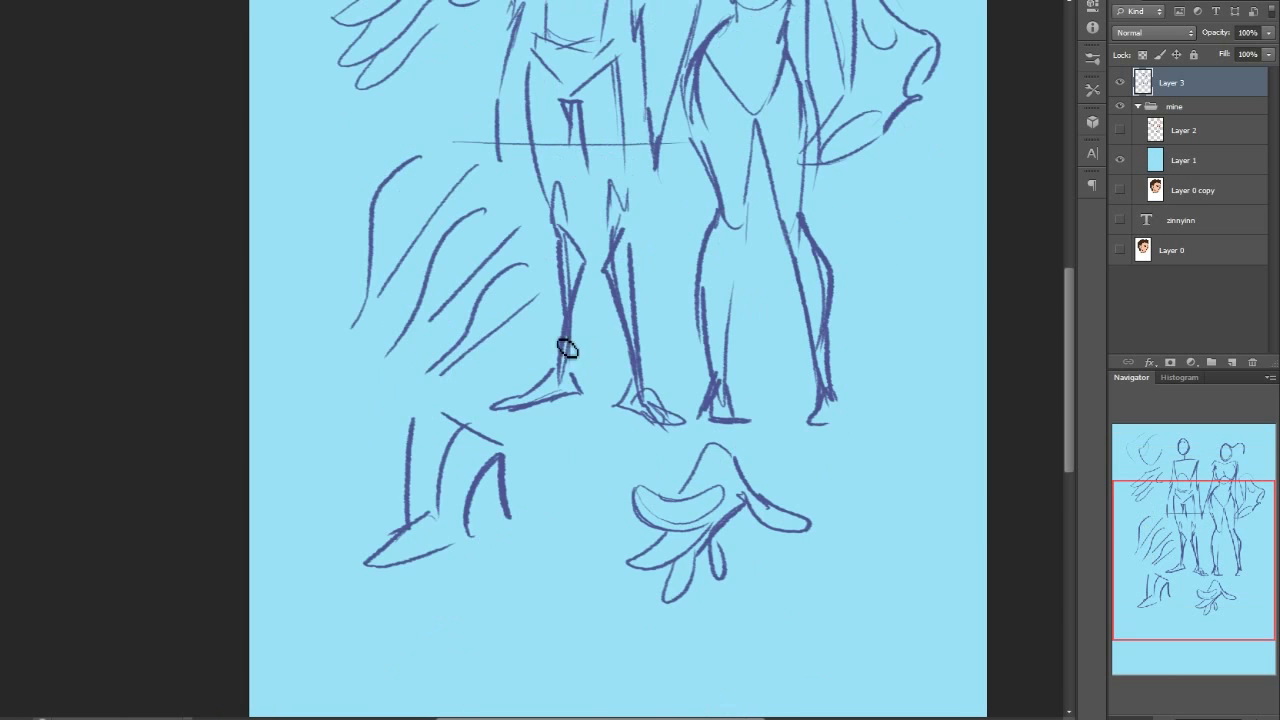
mouse_move(1156, 521)
left_mouse_down()
mouse_move(1162, 472)
mouse_move(1150, 499)
left_mouse_up()
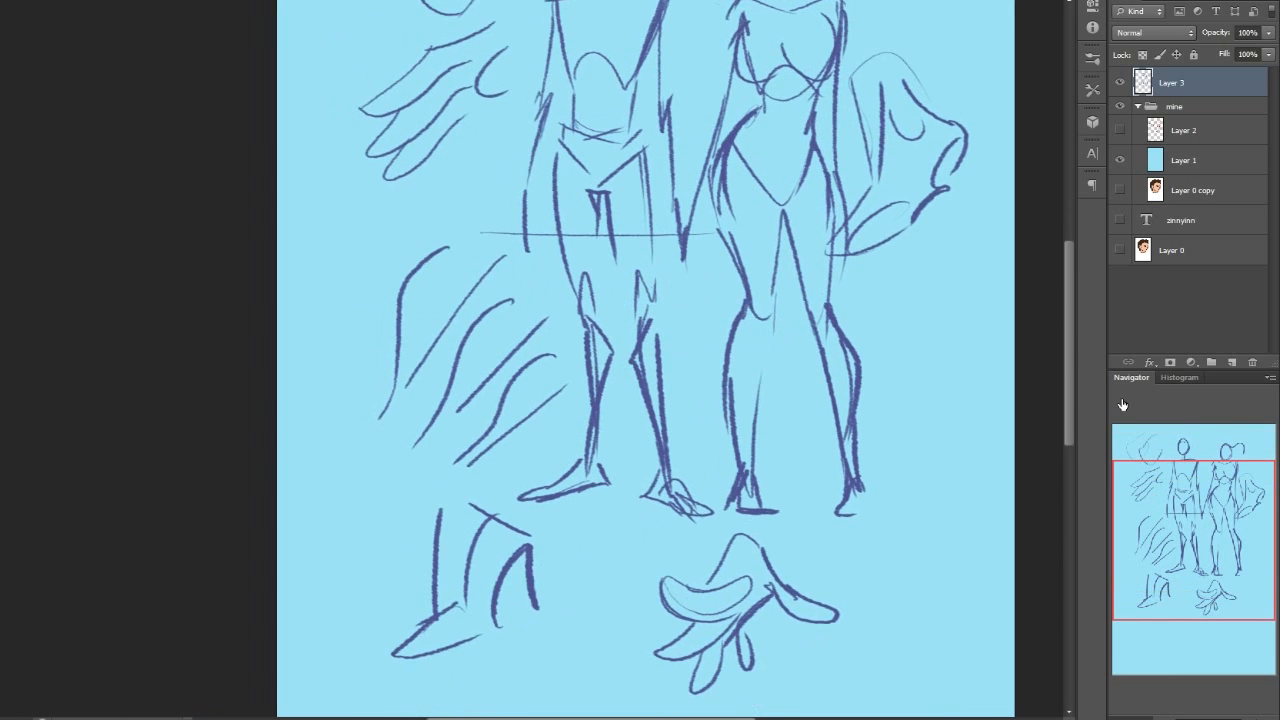
- Add midriff contours to the female figure, thicken both of her arms, and widen the first figure's adjacent upper arm
left_click_drag(1236, 514, 1232, 478)
mouse_move(817, 275)
left_mouse_down()
mouse_move(802, 306)
mouse_move(811, 346)
mouse_move(796, 296)
mouse_move(818, 298)
mouse_move(812, 268)
left_mouse_up()
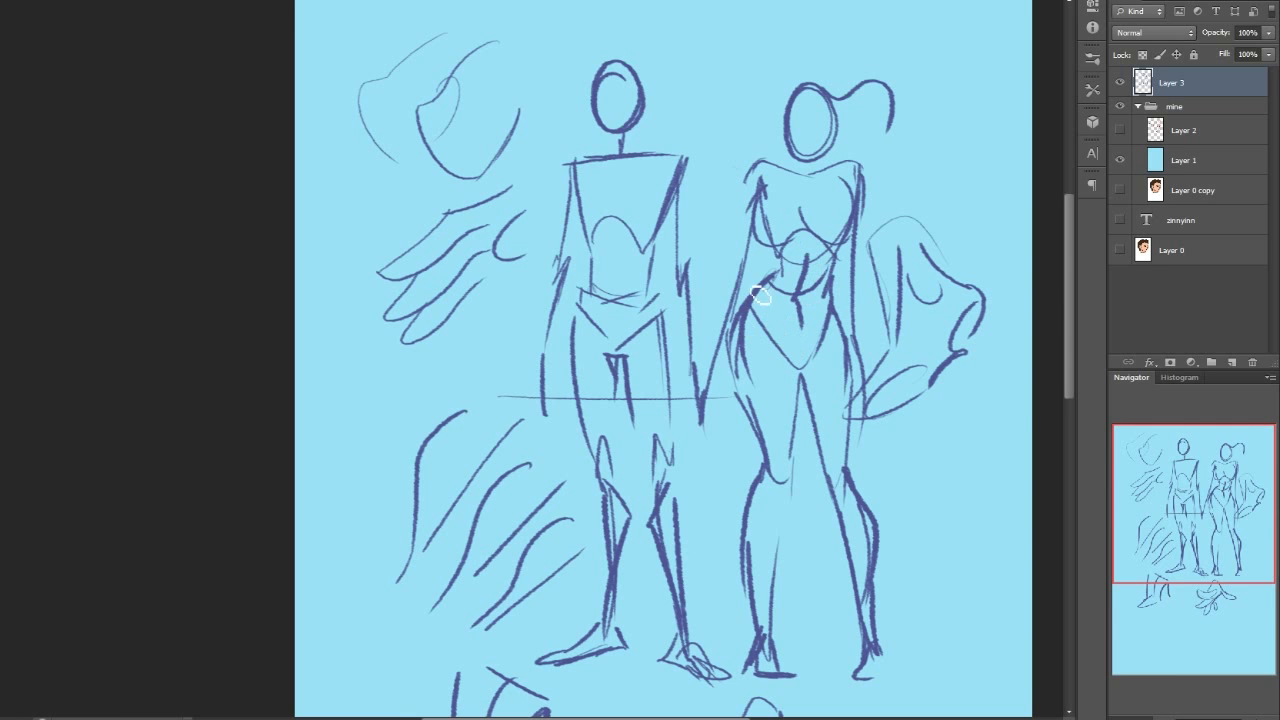
left_click_drag(869, 208, 863, 366)
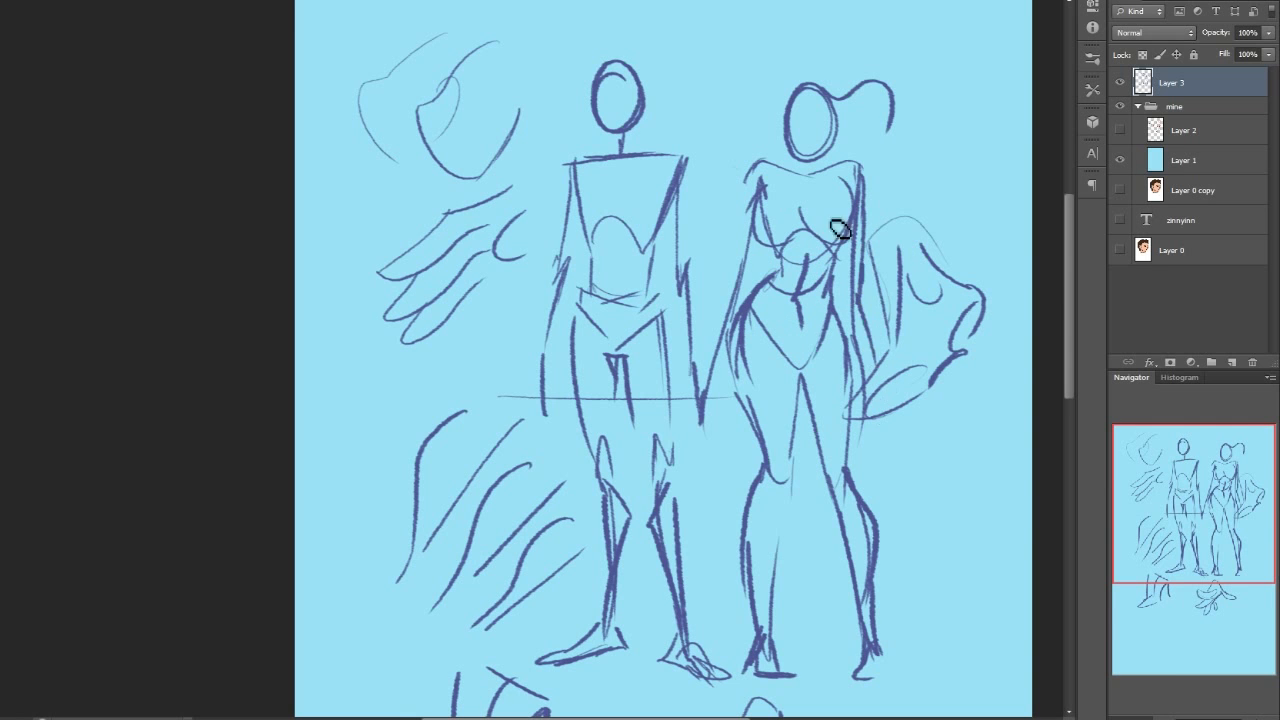
left_click_drag(755, 187, 724, 326)
left_click_drag(738, 290, 722, 378)
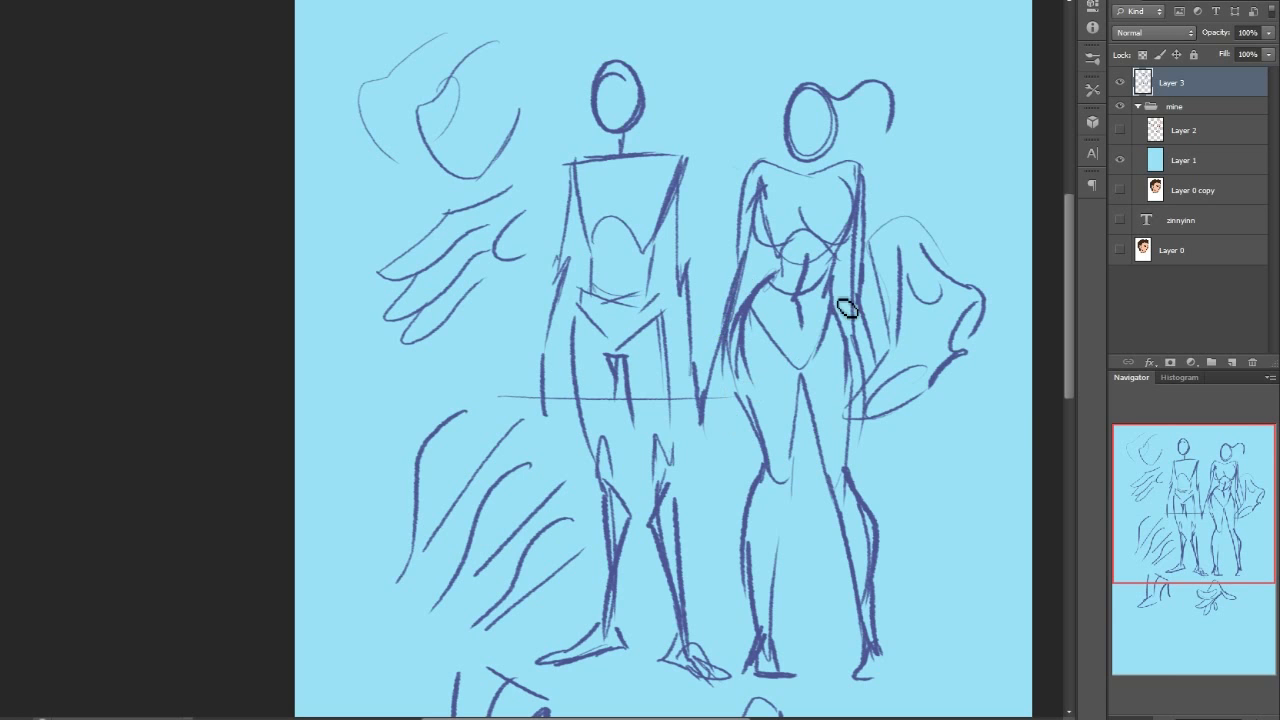
left_click_drag(689, 176, 684, 295)
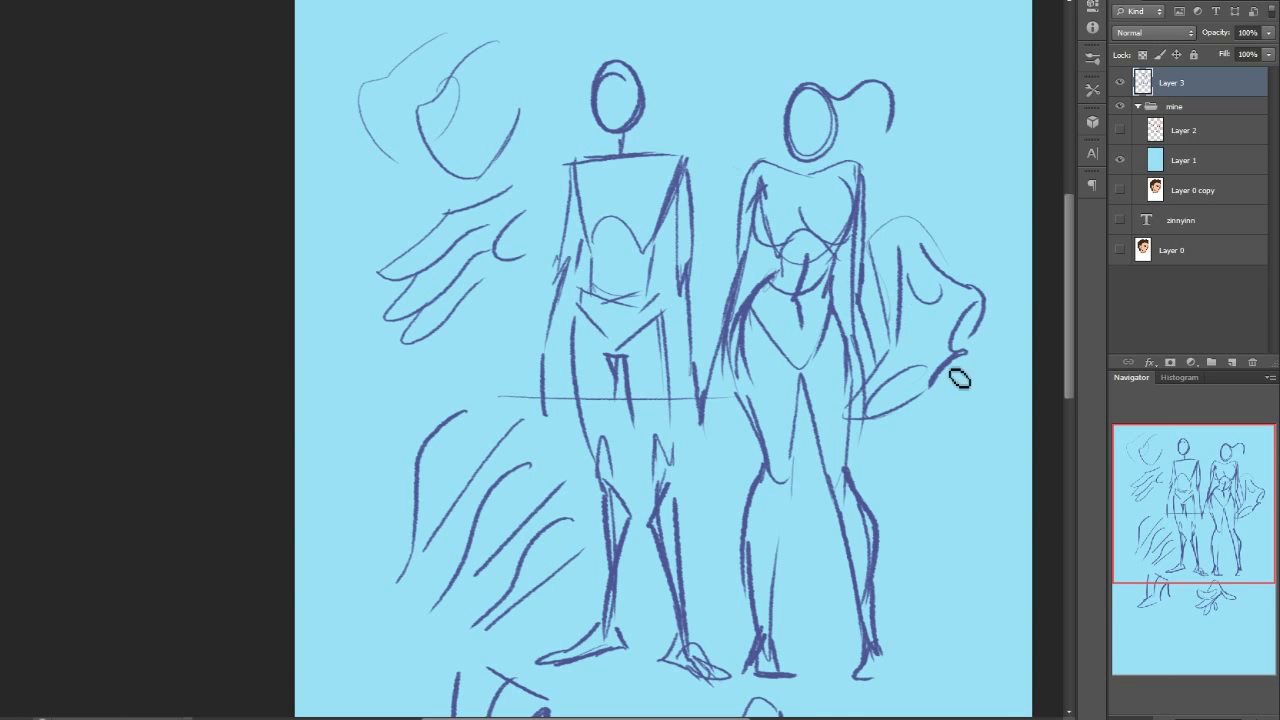
- Connect the female figure's head to her body with a short neck, V-shaped collarbones and rounded shoulders
left_click_drag(1257, 496, 1268, 548)
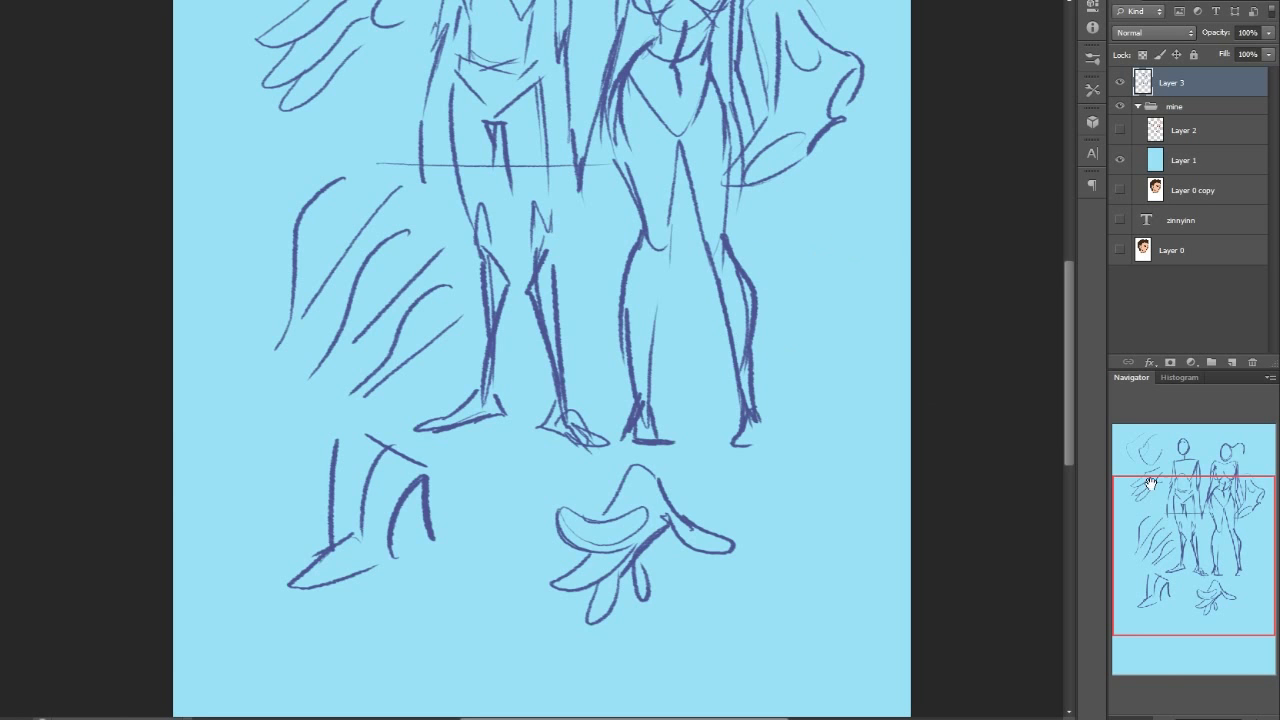
left_click_drag(1244, 509, 1244, 457)
mouse_move(704, 192)
left_mouse_down()
mouse_move(730, 164)
mouse_move(771, 197)
mouse_move(740, 210)
mouse_move(789, 169)
mouse_move(753, 177)
mouse_move(771, 176)
left_mouse_up()
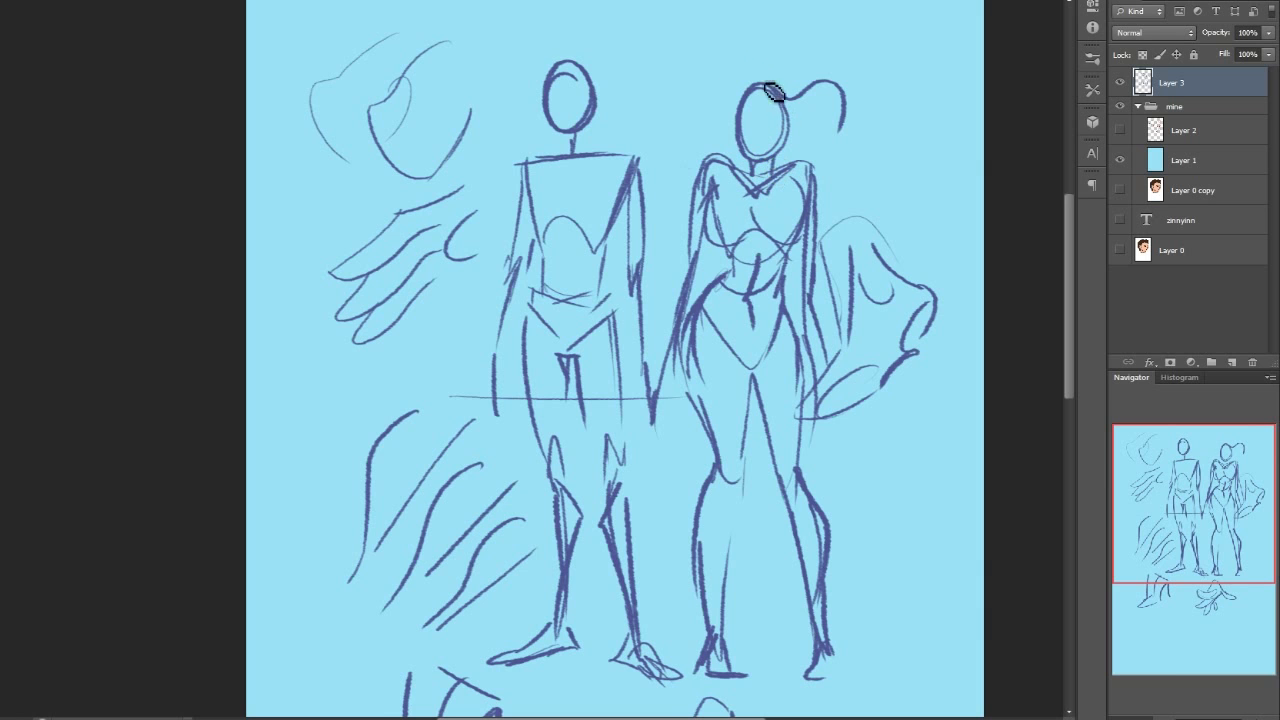
- Slope the first figure's shoulders up to the neck and build out both arms with bold upper-arm, elbow and forearm contours
left_click_drag(568, 134, 535, 158)
mouse_move(580, 134)
left_mouse_down()
mouse_move(612, 152)
mouse_move(647, 236)
left_mouse_up()
left_click_drag(517, 170, 505, 292)
mouse_move(646, 218)
left_mouse_down()
mouse_move(642, 294)
mouse_move(630, 290)
mouse_move(652, 405)
left_mouse_up()
left_click_drag(630, 268, 645, 368)
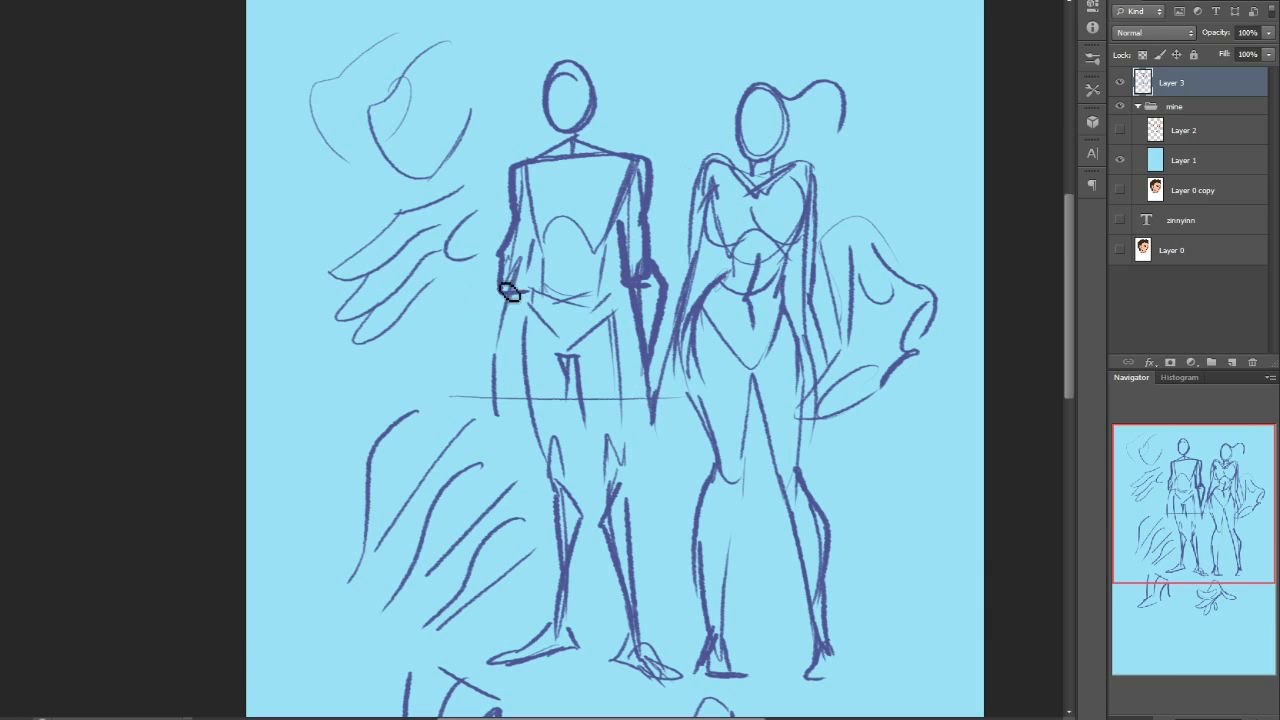
mouse_move(505, 415)
left_mouse_down()
mouse_move(510, 325)
mouse_move(490, 400)
left_mouse_up()
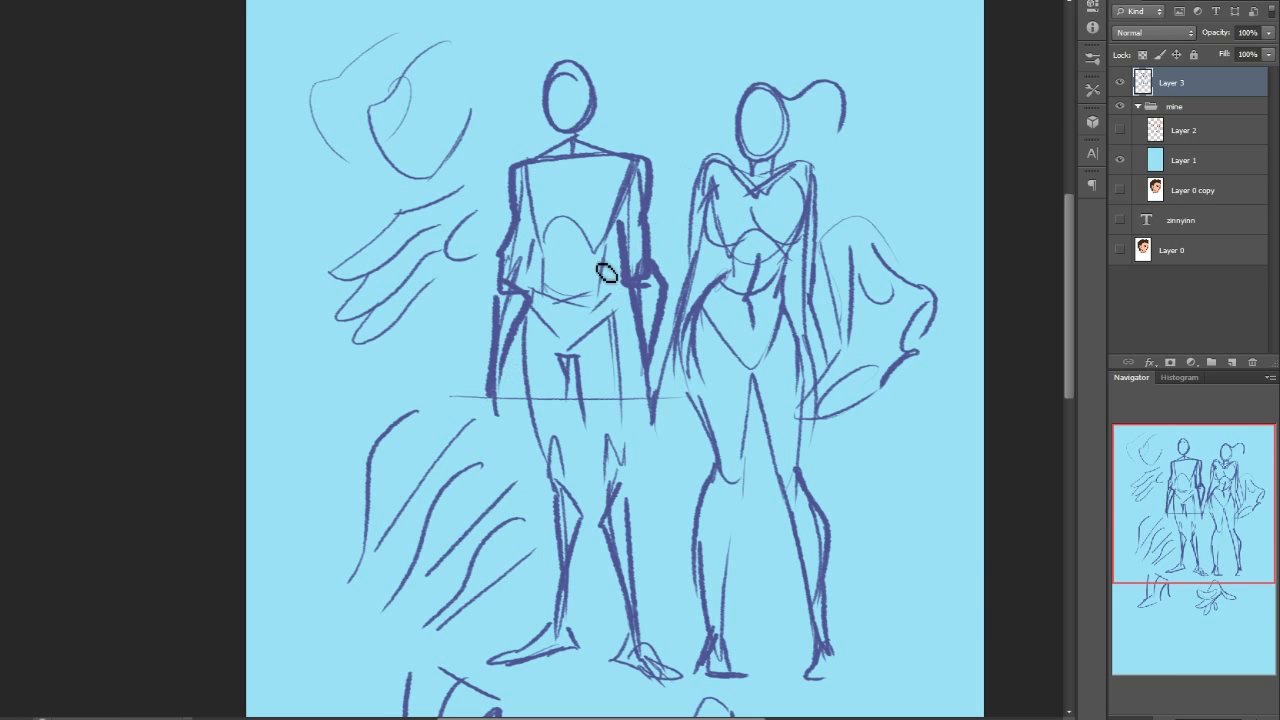
- Define the first figure's torso with bold waist sides, a vertical chest centre line and a horizontal line under the chest
left_click_drag(541, 248, 535, 347)
left_click_drag(525, 172, 527, 246)
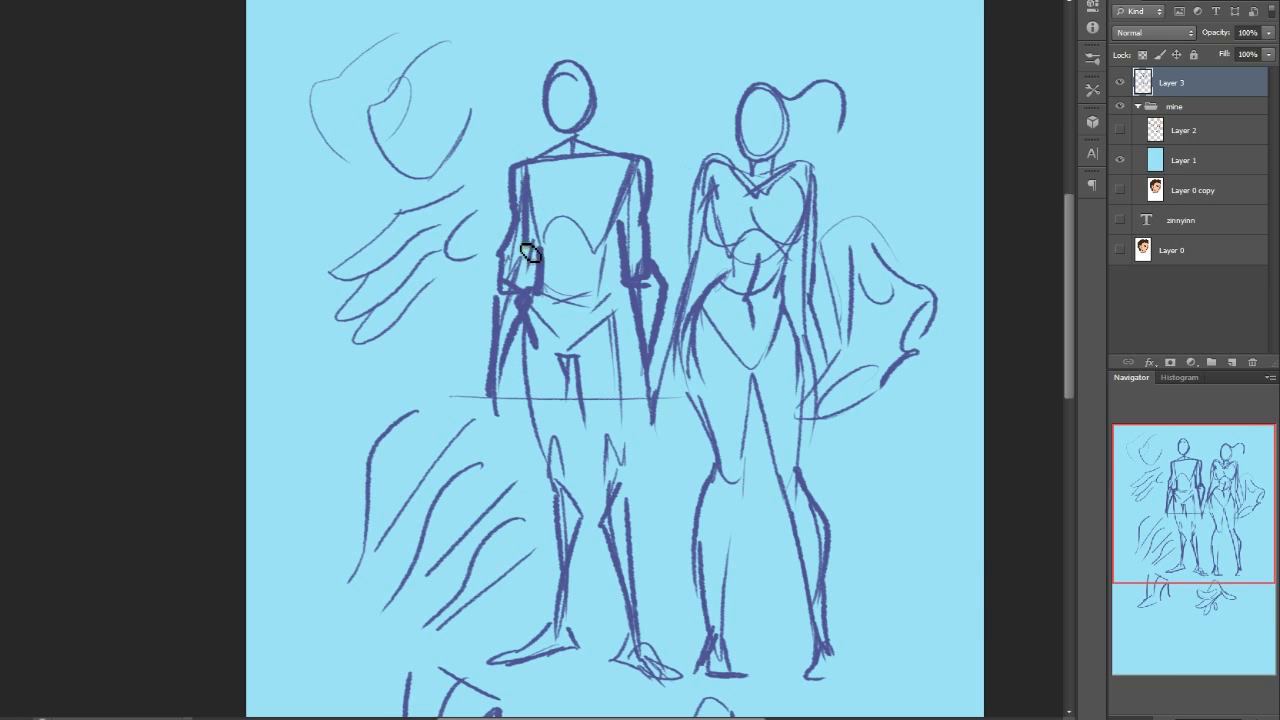
mouse_move(567, 166)
left_mouse_down()
mouse_move(567, 210)
mouse_move(610, 217)
left_mouse_up()
left_click_drag(598, 283, 612, 316)
- Reinforce the first figure's thighs, knees, calves and feet with bold contours, and add a short stroke to the hand
left_click_drag(525, 335, 548, 493)
left_click_drag(613, 322, 628, 420)
mouse_move(577, 364)
left_mouse_down()
mouse_move(606, 492)
mouse_move(602, 541)
left_mouse_up()
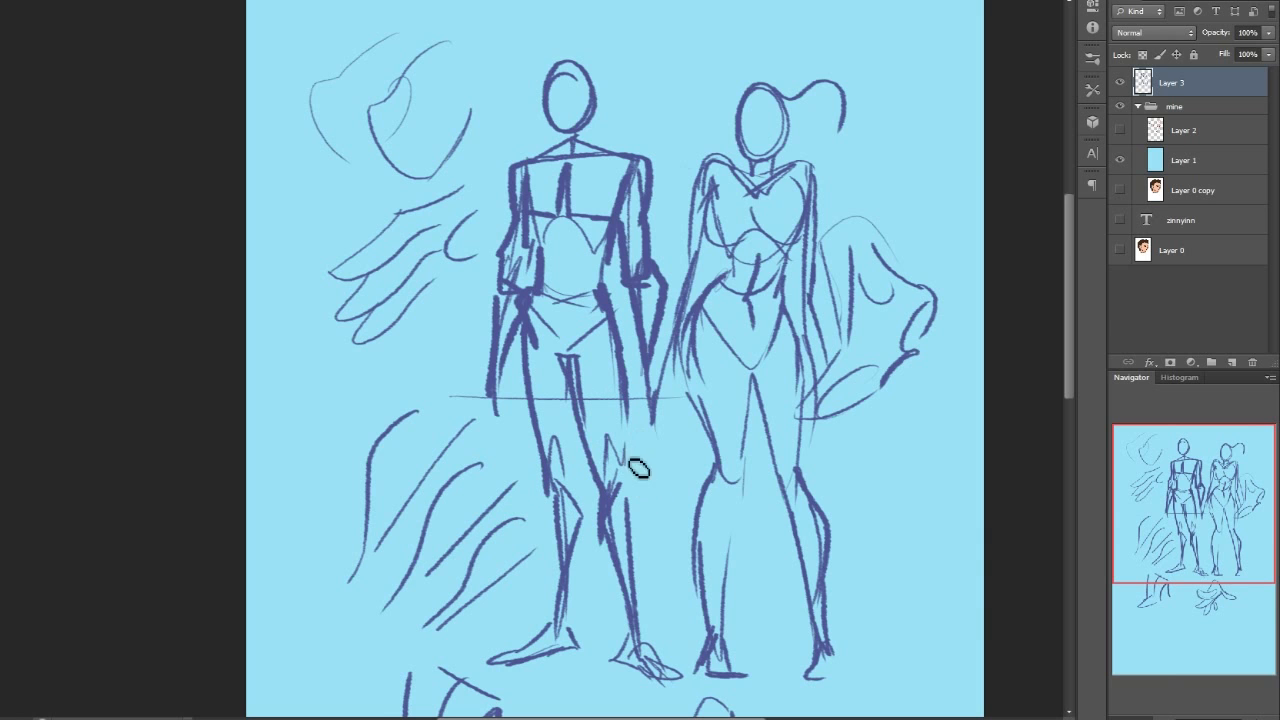
left_click_drag(504, 398, 507, 436)
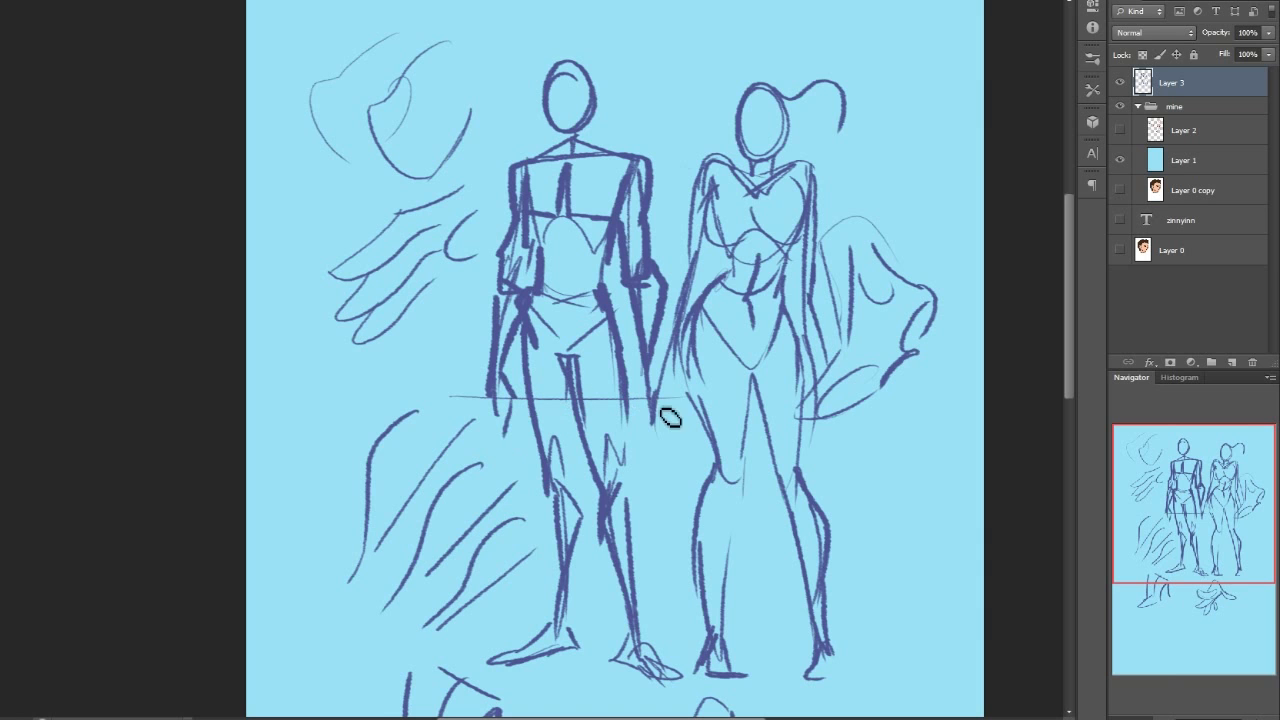
left_click_drag(632, 472, 641, 594)
left_click_drag(585, 505, 567, 600)
mouse_move(527, 661)
left_mouse_down()
mouse_move(586, 650)
mouse_move(690, 675)
left_mouse_up()
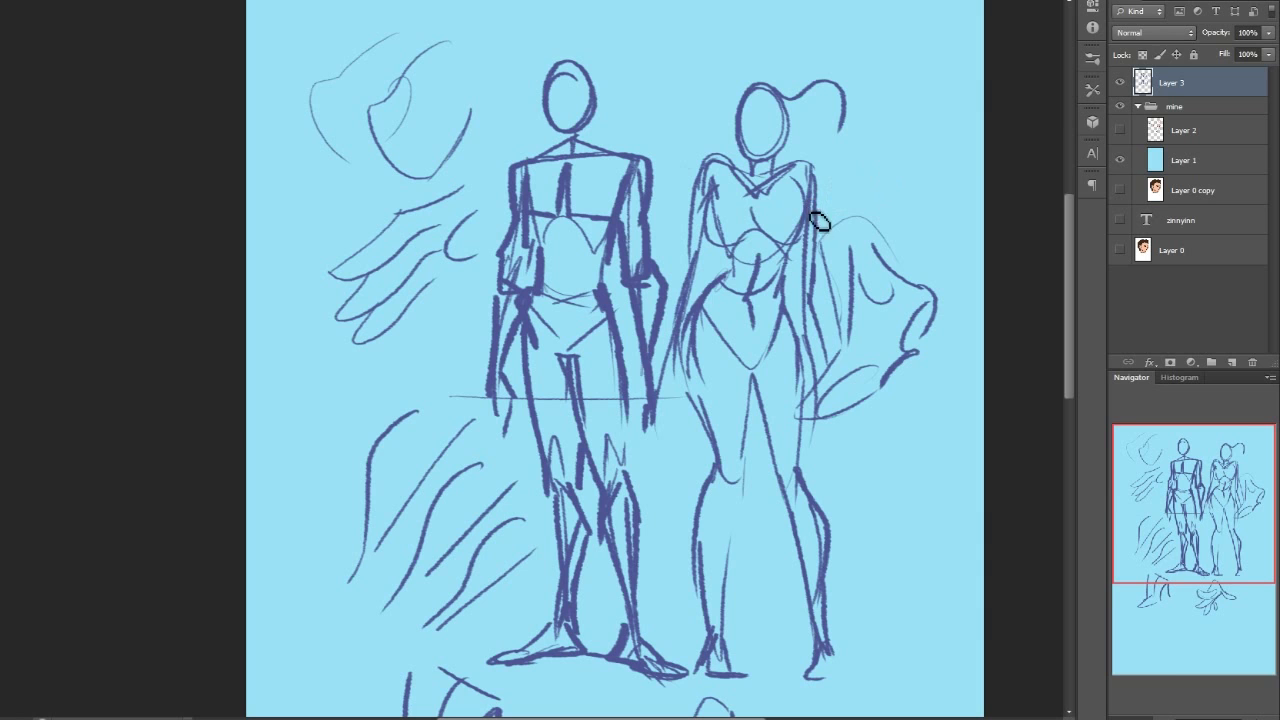
- Strengthen the female figure's hip, pelvis and thigh contours and darken the curves around her knees
left_click_drag(779, 291, 797, 390)
left_click_drag(717, 453, 744, 457)
left_click_drag(731, 354, 779, 326)
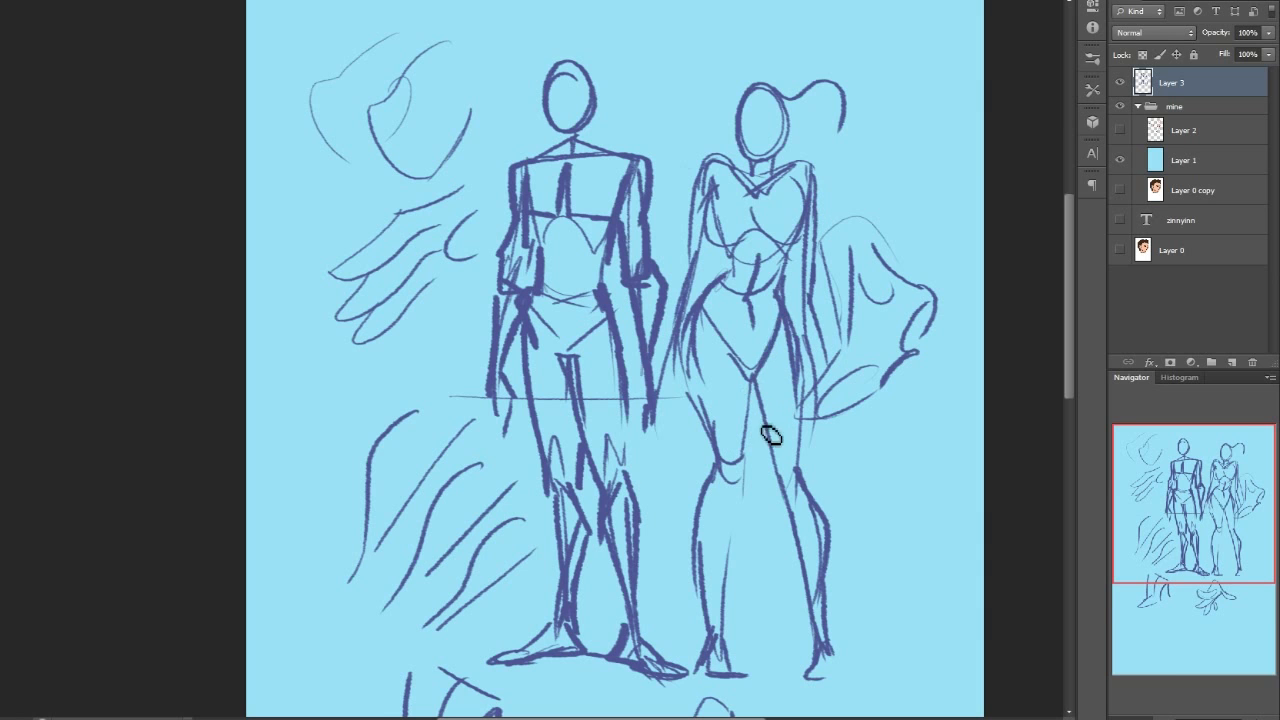
left_click_drag(805, 368, 803, 452)
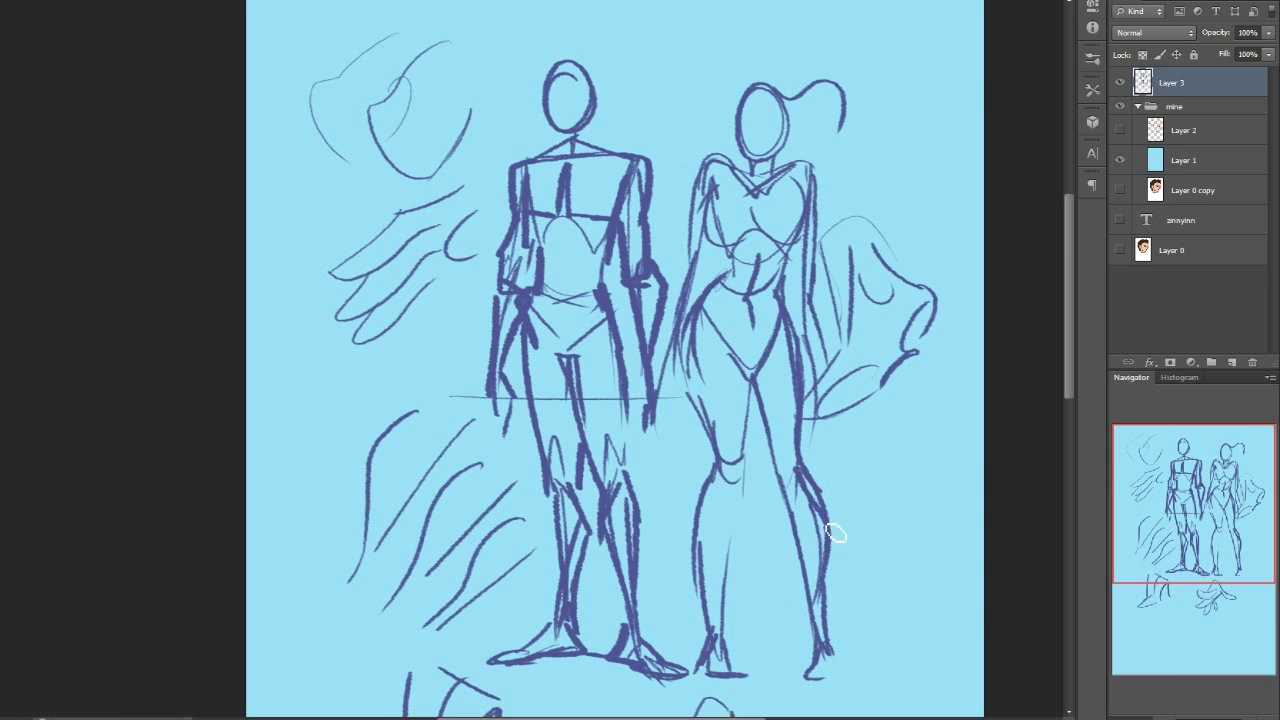
- Redraw the inner and outer calf contours of the female figure's bent leg, undoing the strokes that miss
mouse_move(716, 470)
left_mouse_down()
mouse_move(690, 535)
mouse_move(712, 597)
left_mouse_up()
key("ctrl+z")
left_click_drag(740, 487, 726, 588)
key("ctrl+z")
left_click_drag(697, 532, 706, 622)
- Hide the figure studies on Layer 3 and show the red head sketch on Layer 2 with Layer 0 copy
left_click_drag(1198, 521, 1155, 467)
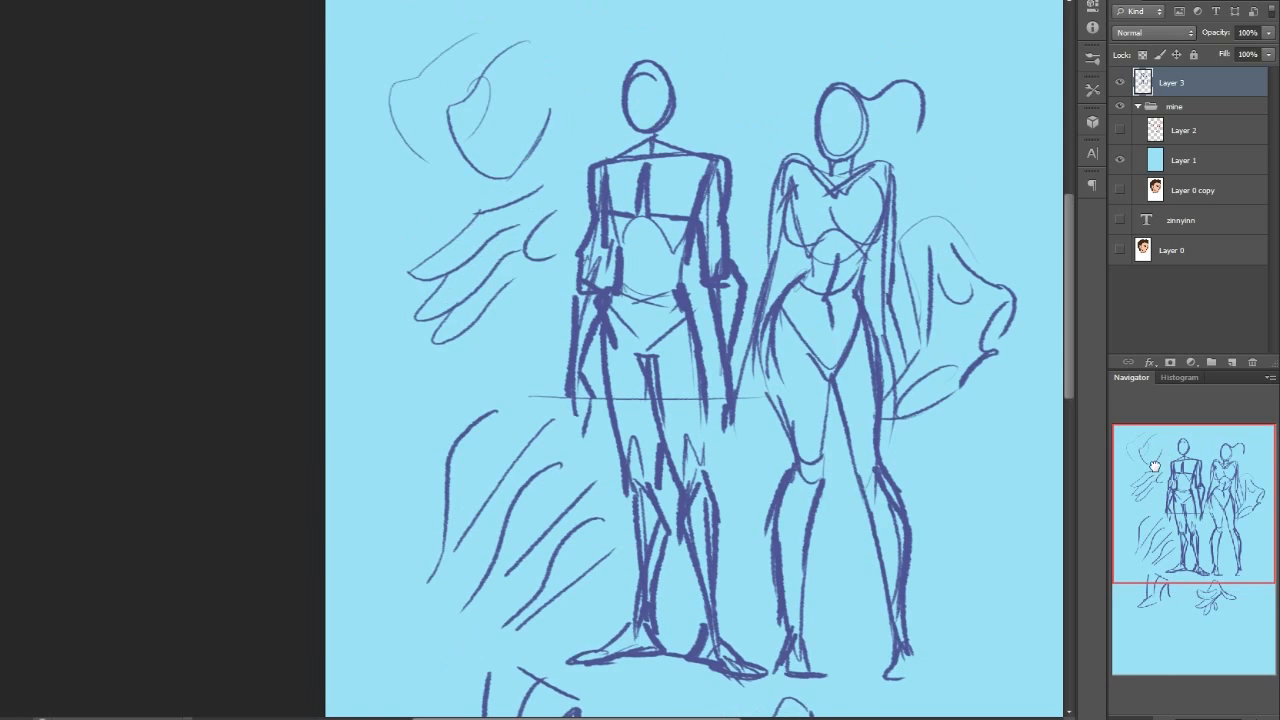
left_click(1120, 87)
left_click(1124, 130)
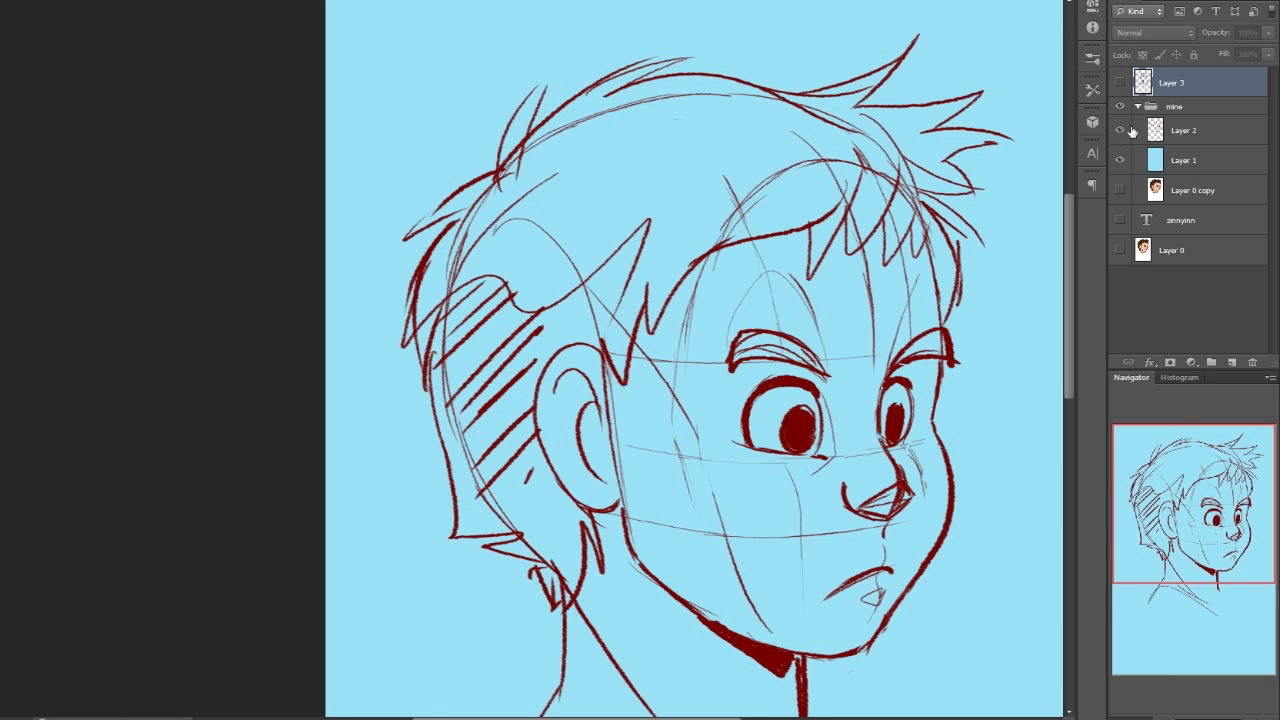
left_click(1120, 190)
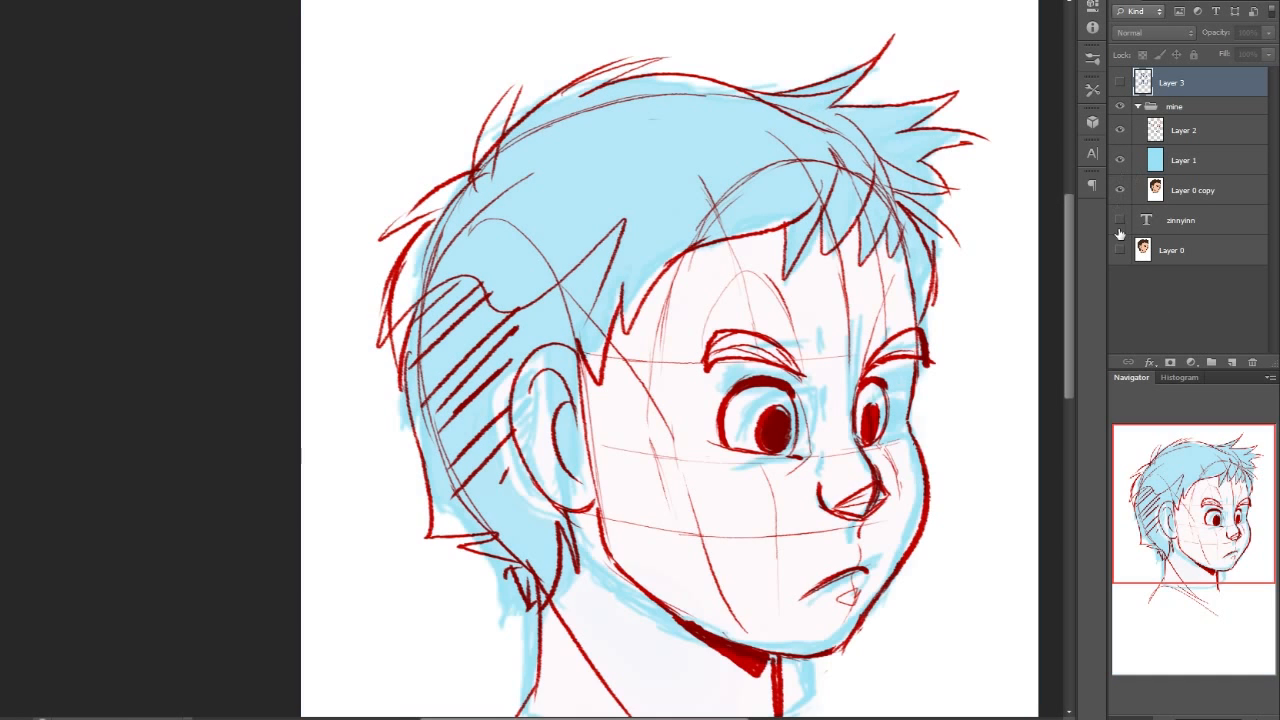
- Show the original artwork and its text layer, and toggle the mine group to compare the head redraw with the original
left_click_drag(1180, 474, 1161, 482)
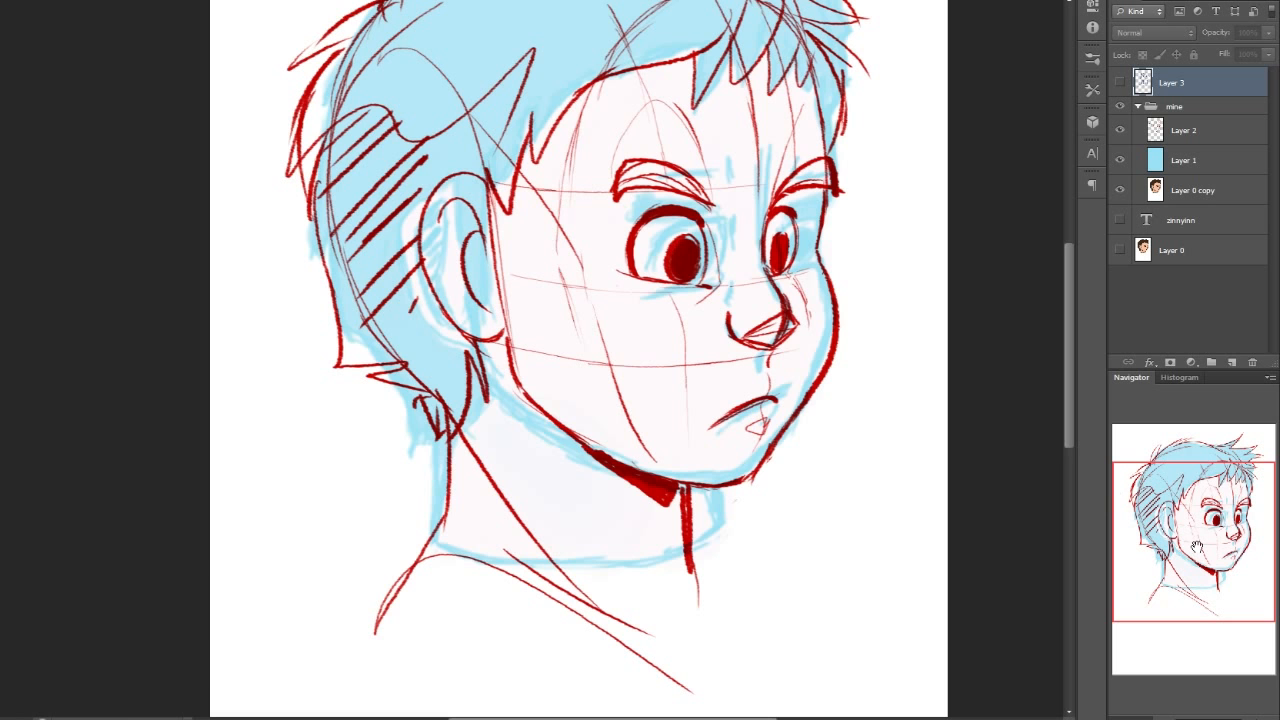
left_click_drag(1207, 559, 1209, 507)
left_click(1119, 106)
left_click(1119, 106)
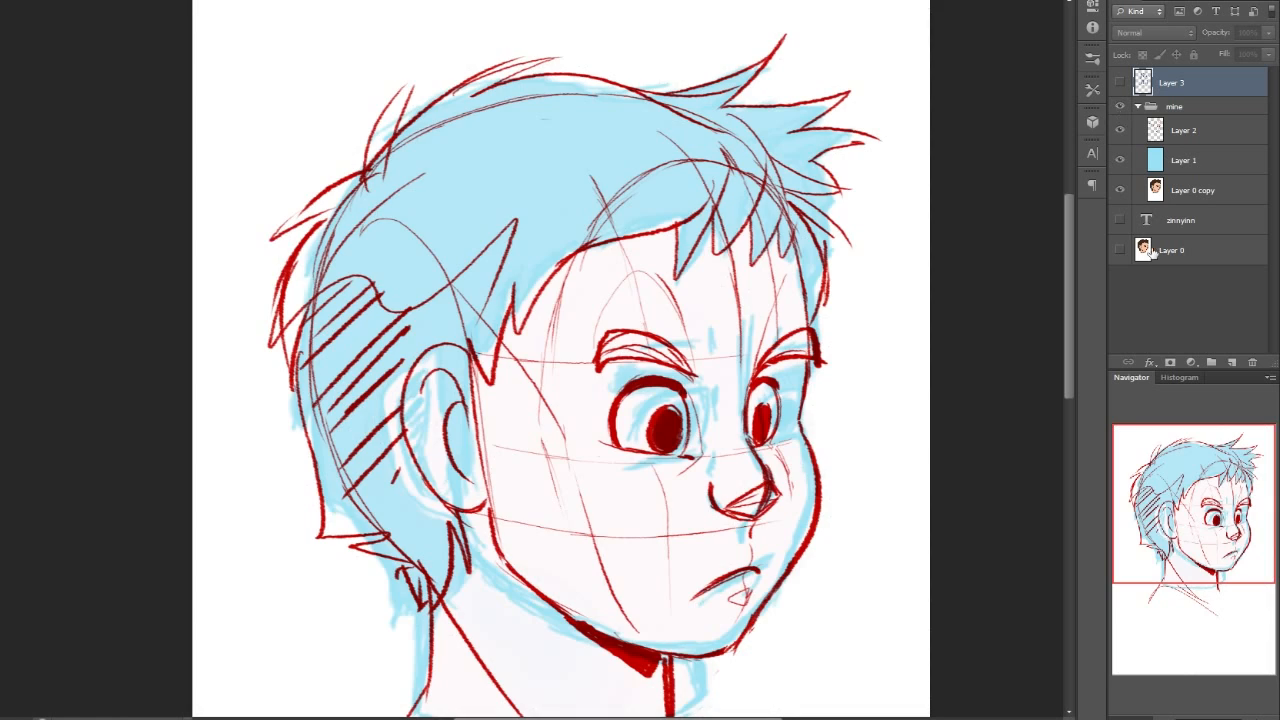
left_click(1119, 106)
left_click(1119, 106)
left_click(1119, 106)
left_click(1119, 106)
left_click(1119, 106)
left_click(1119, 106)
left_click(1119, 106)
left_click(1119, 106)
left_click(1119, 106)
left_click(1119, 106)
- Compare the redrawn face, jaw and neck with the original artwork again, leaving the mine group hidden
left_click_drag(1184, 570, 1203, 579)
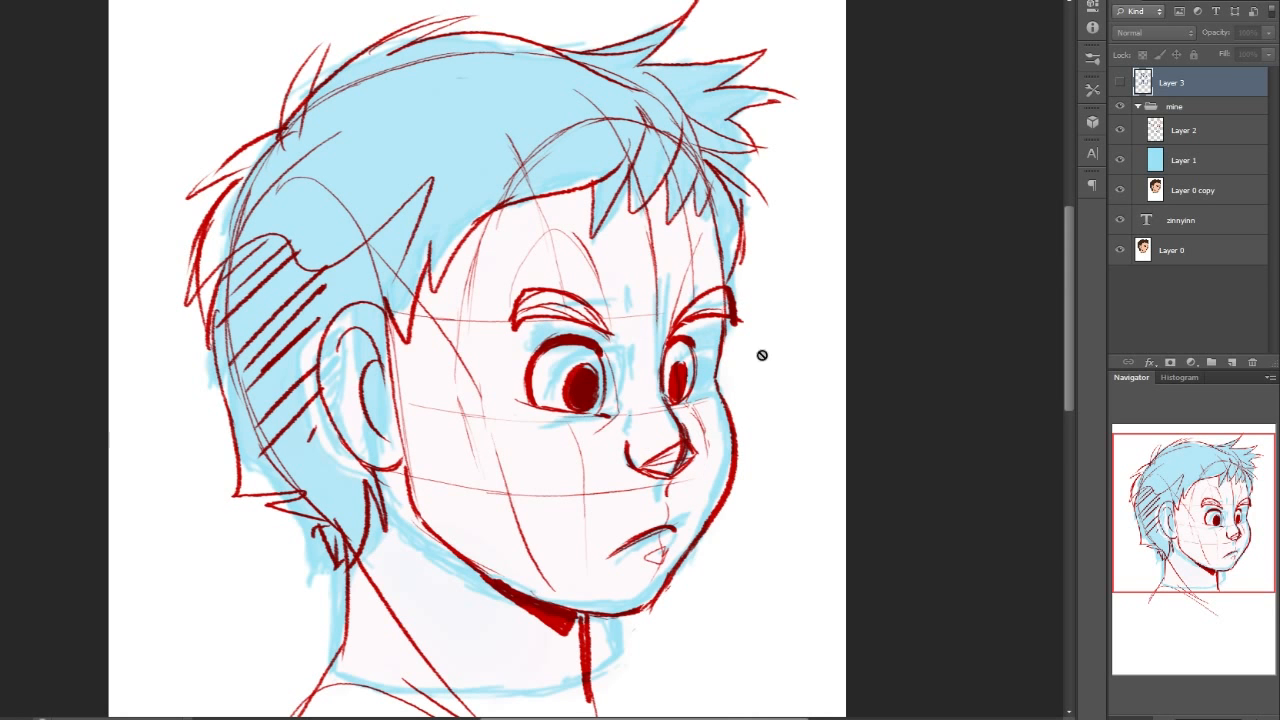
left_click(1119, 106)
left_click(1120, 108)
left_click(1120, 108)
left_click(1120, 108)
left_click(1120, 108)
left_click(1120, 108)
left_click_drag(1217, 573, 1212, 645)
left_click(1120, 108)
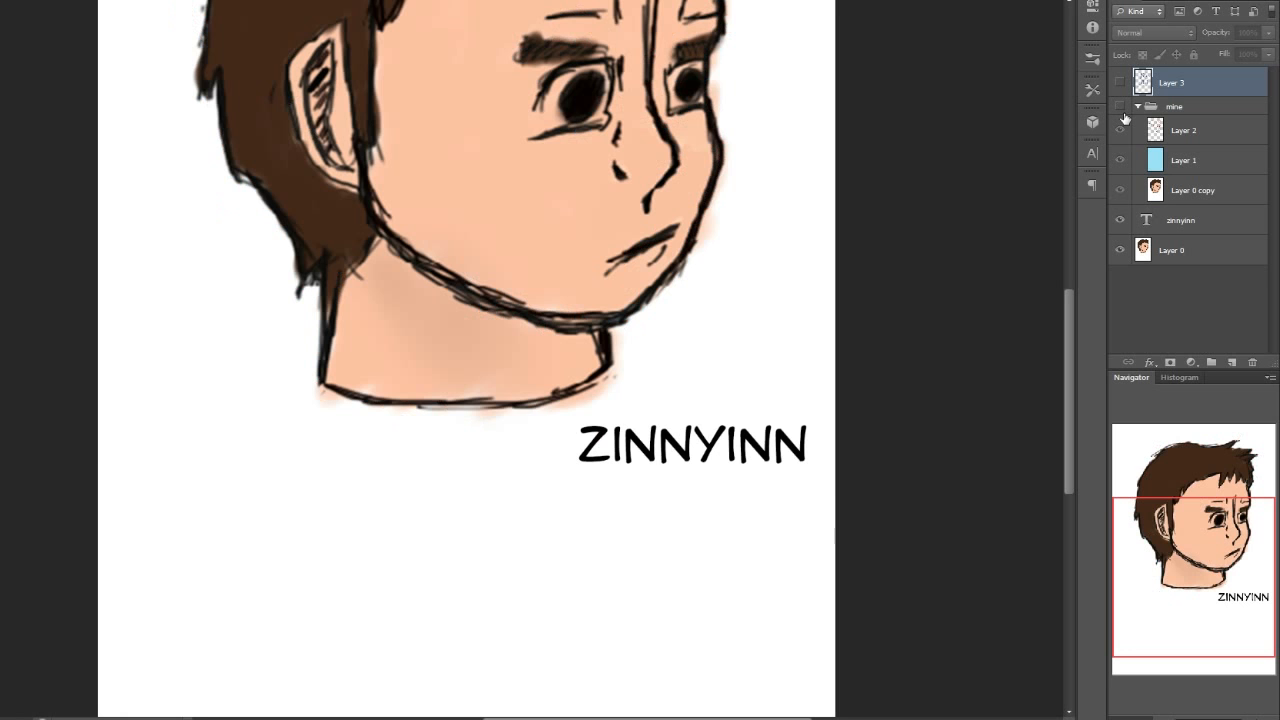
left_click_drag(1169, 606, 1200, 546)
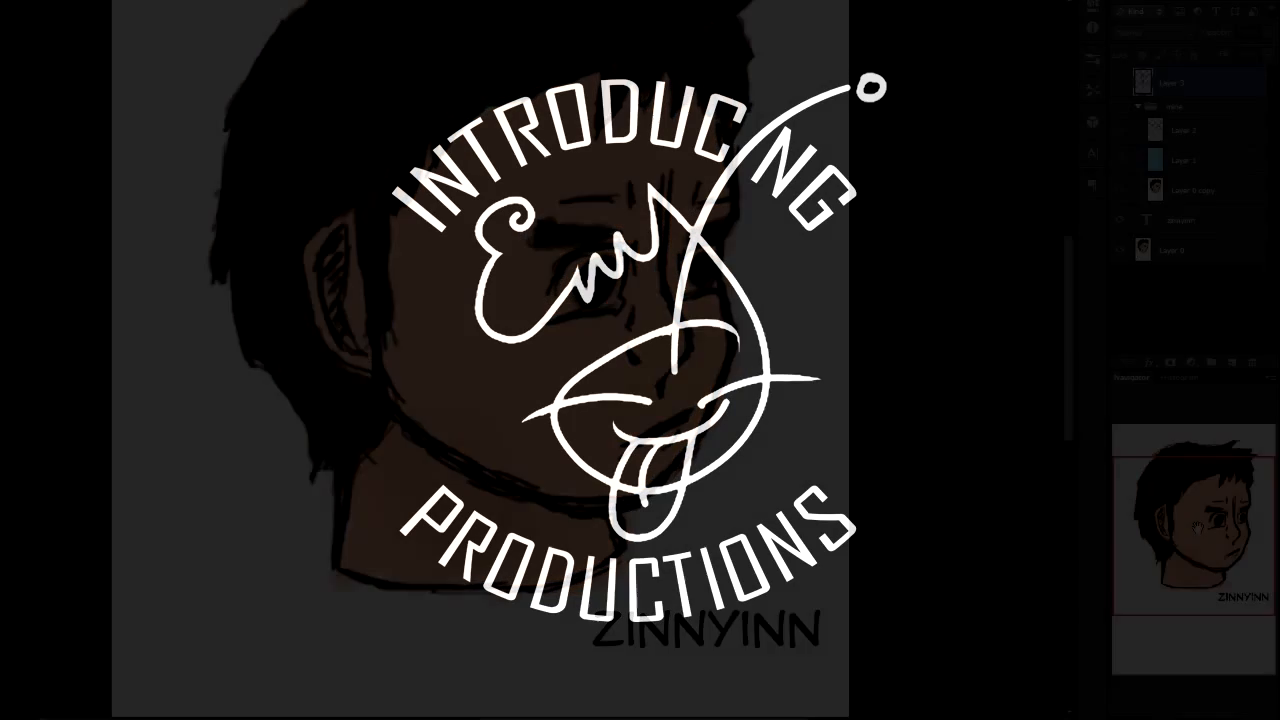